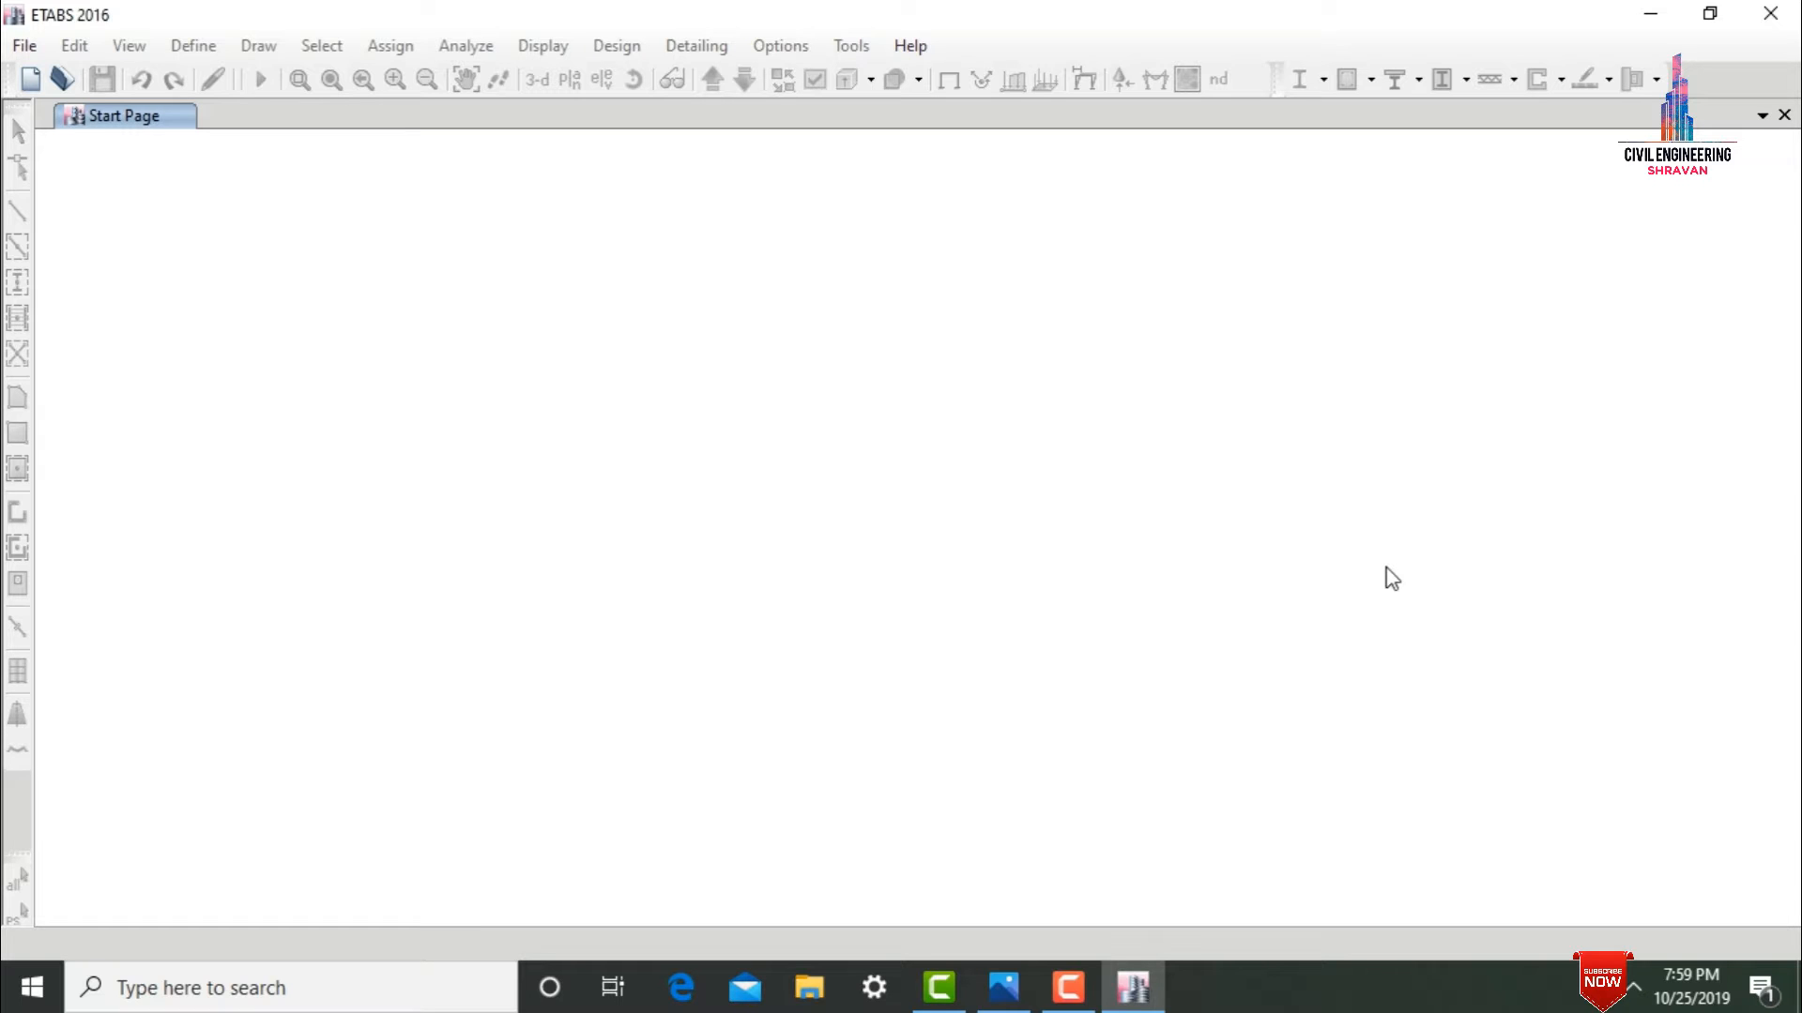
Create a new model using built-in settings with Metric SI display units and the Indian steel section database.
left_click(25, 52)
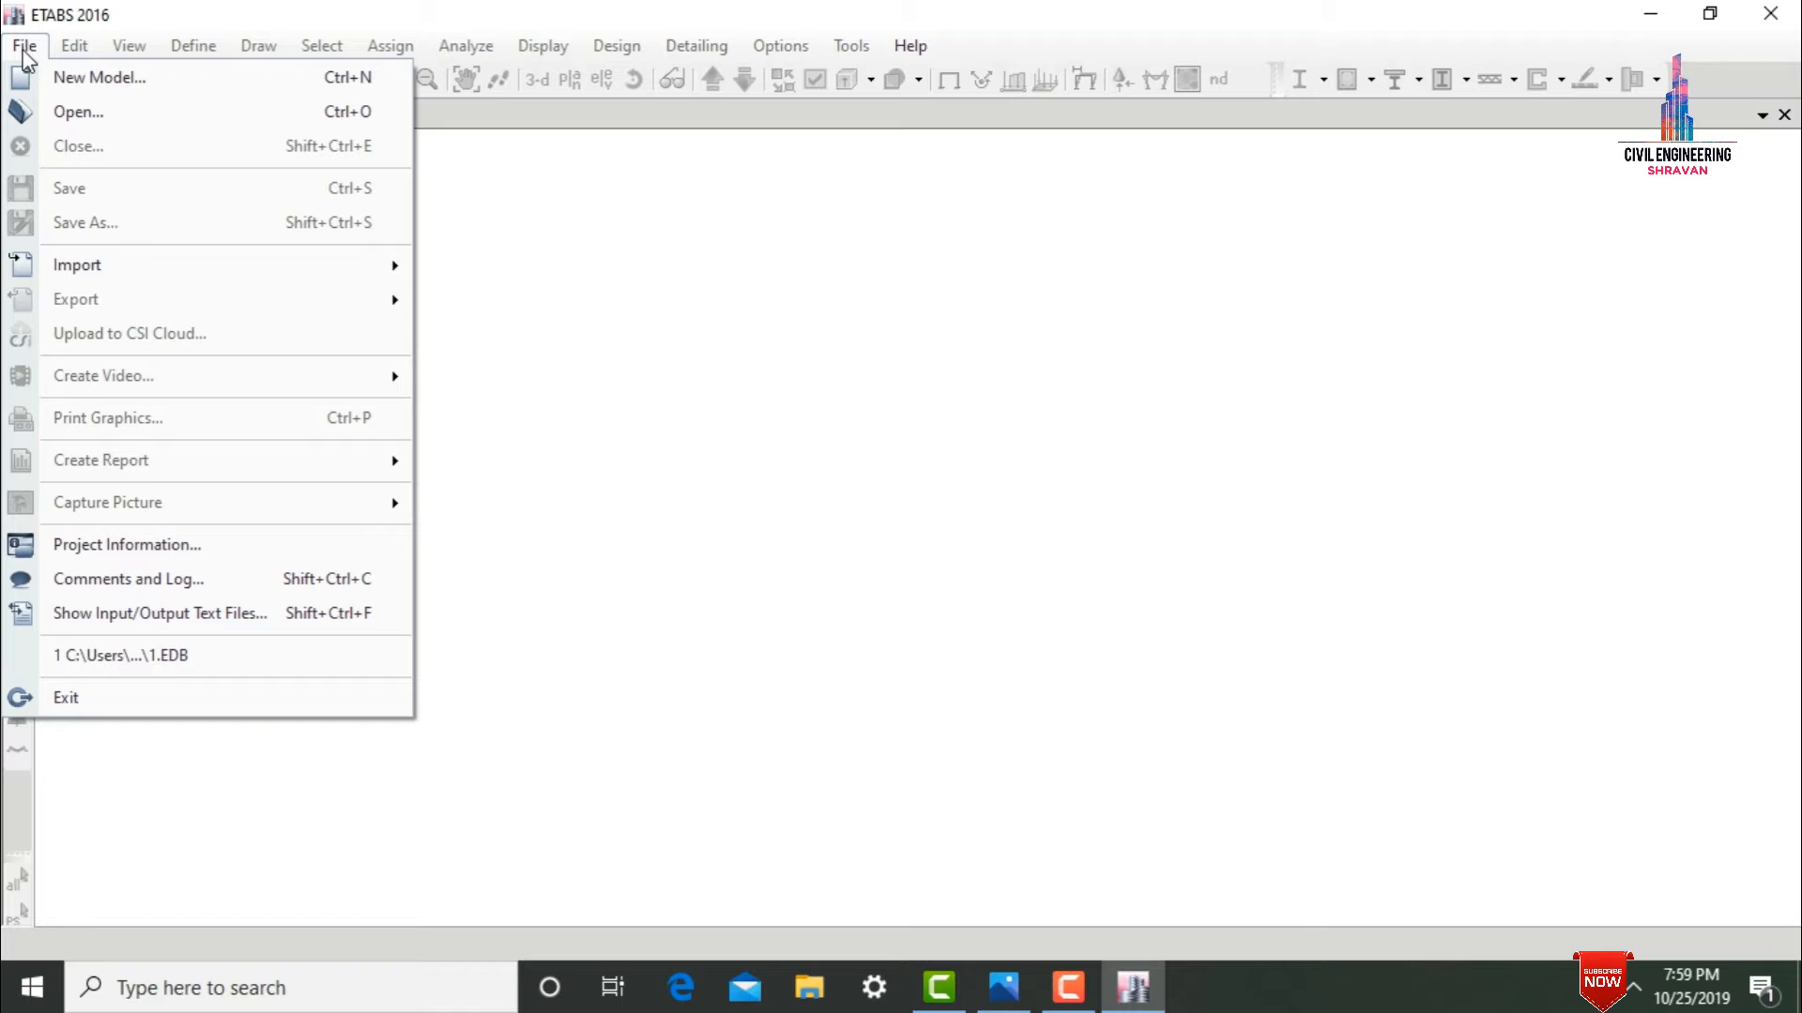
left_click(58, 83)
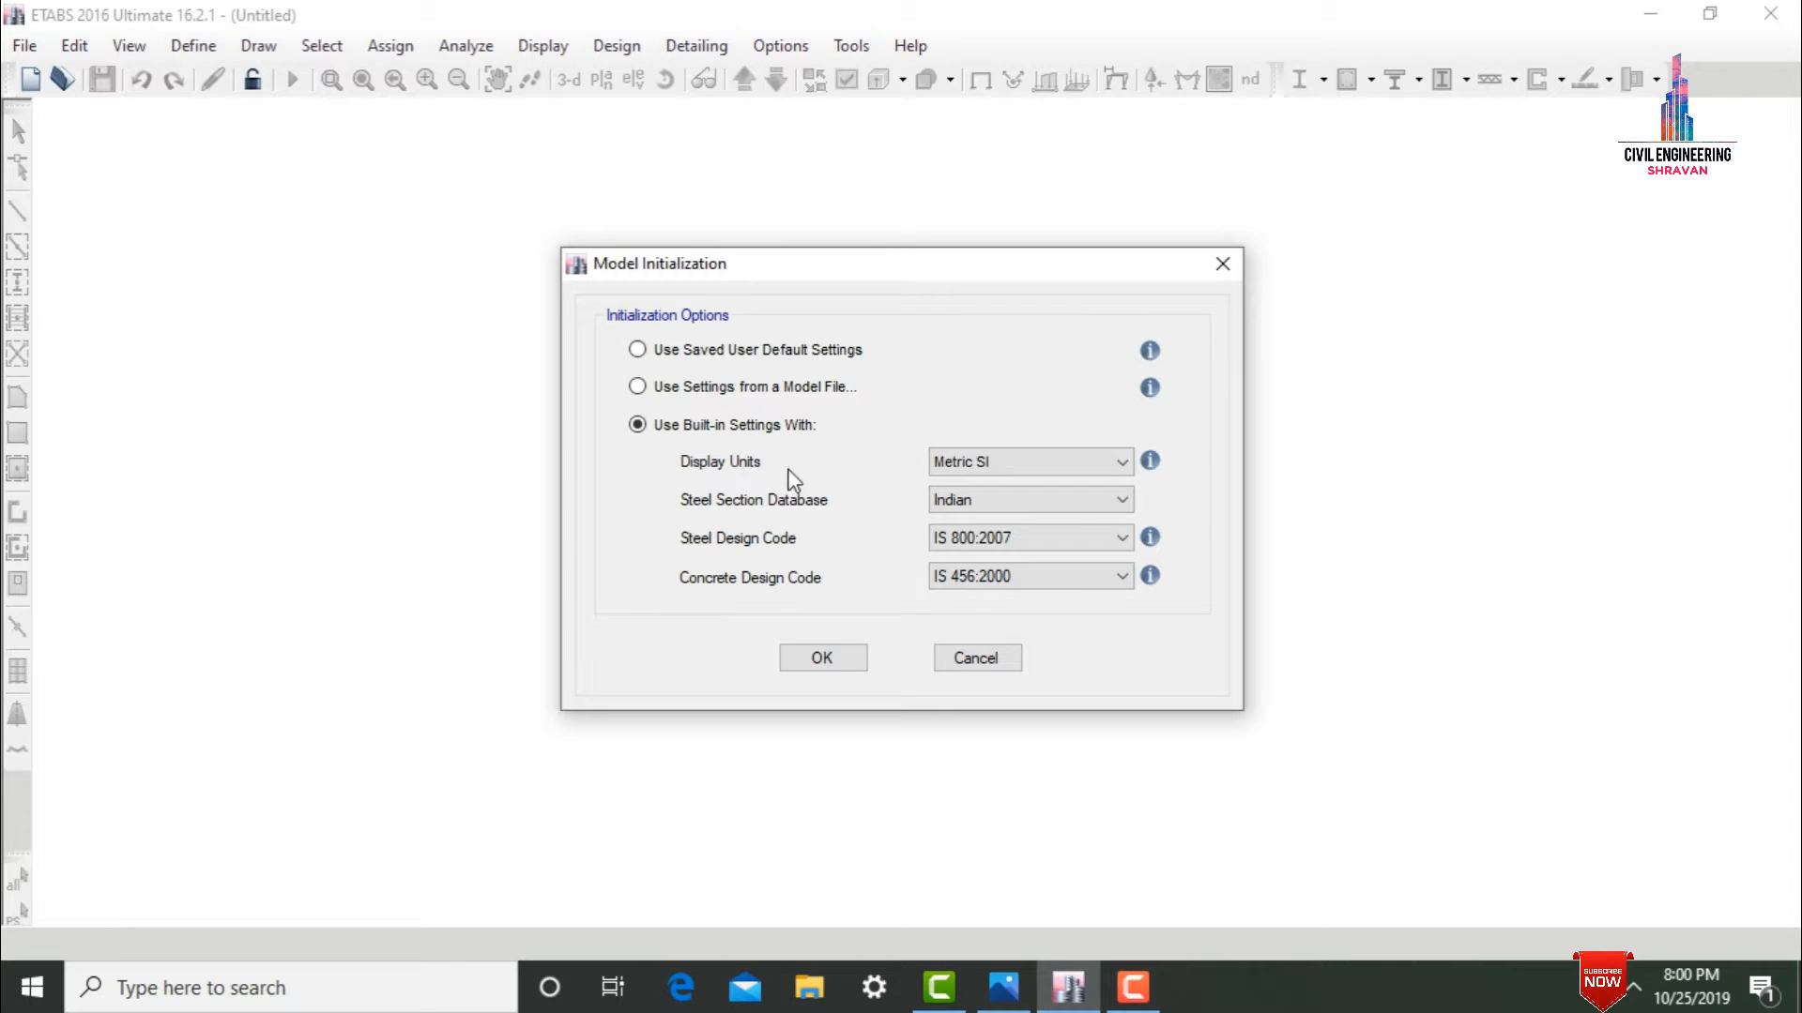
left_click(974, 460)
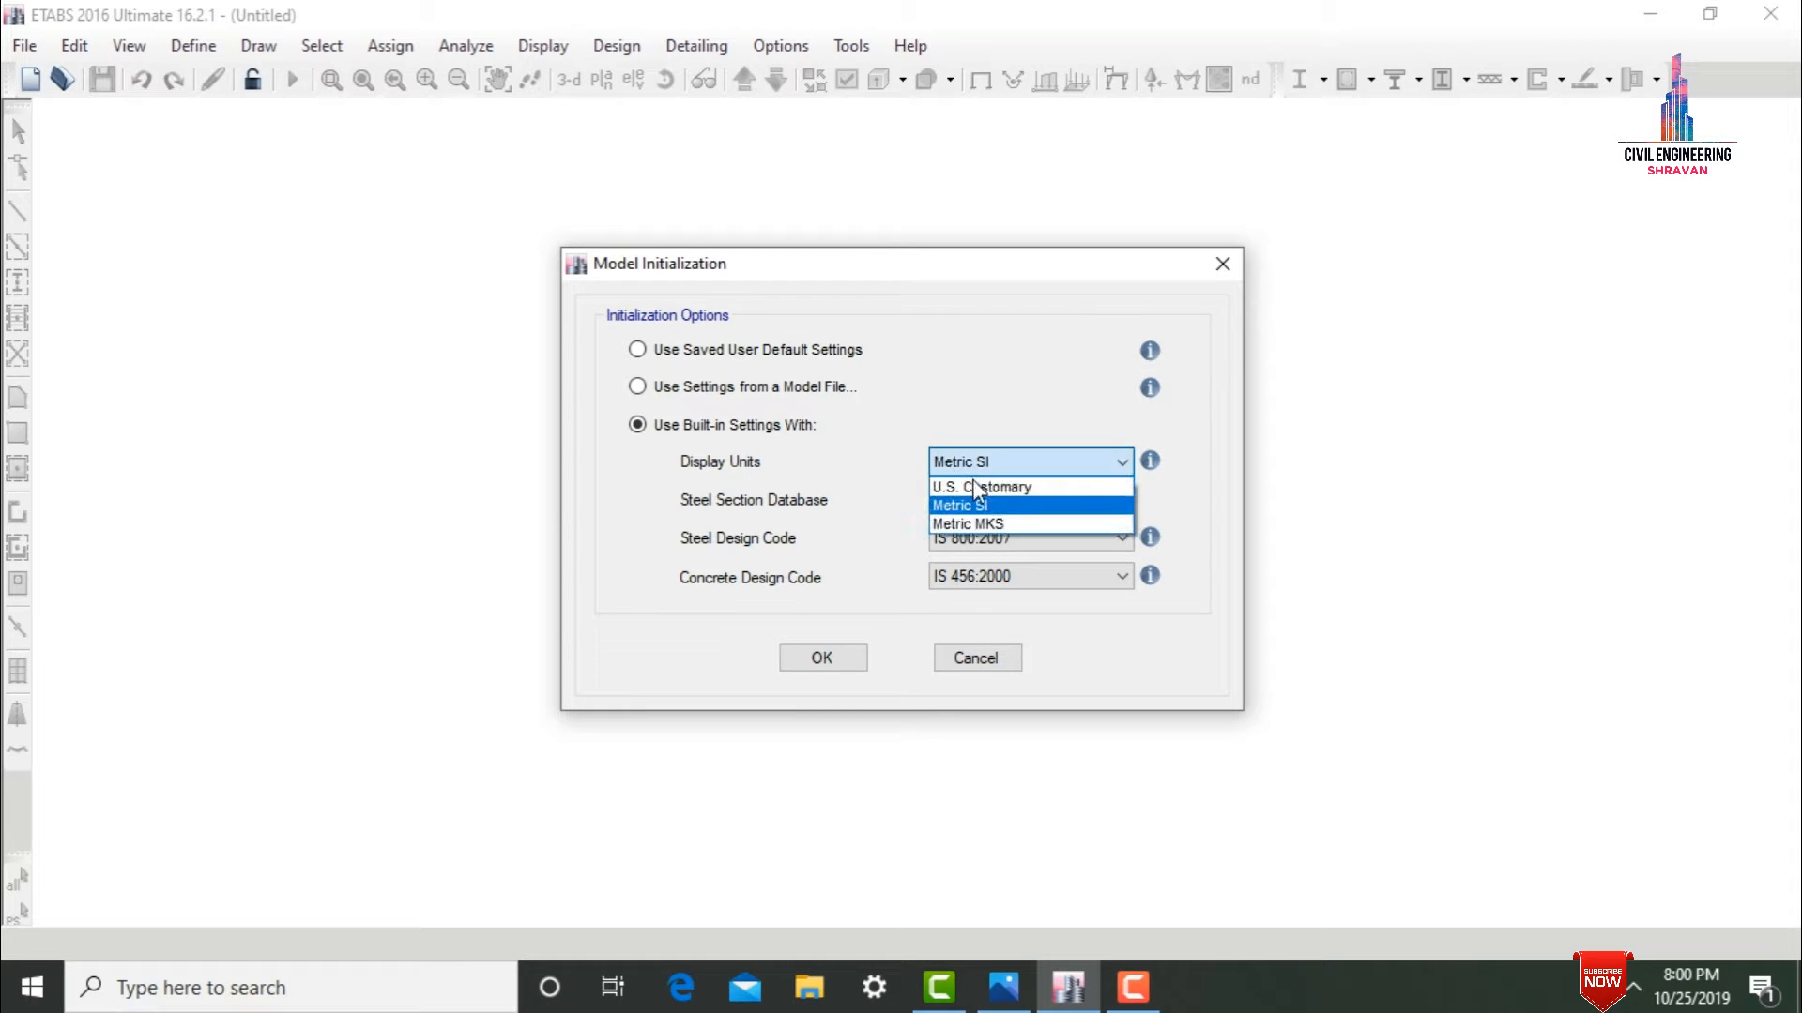
left_click(976, 504)
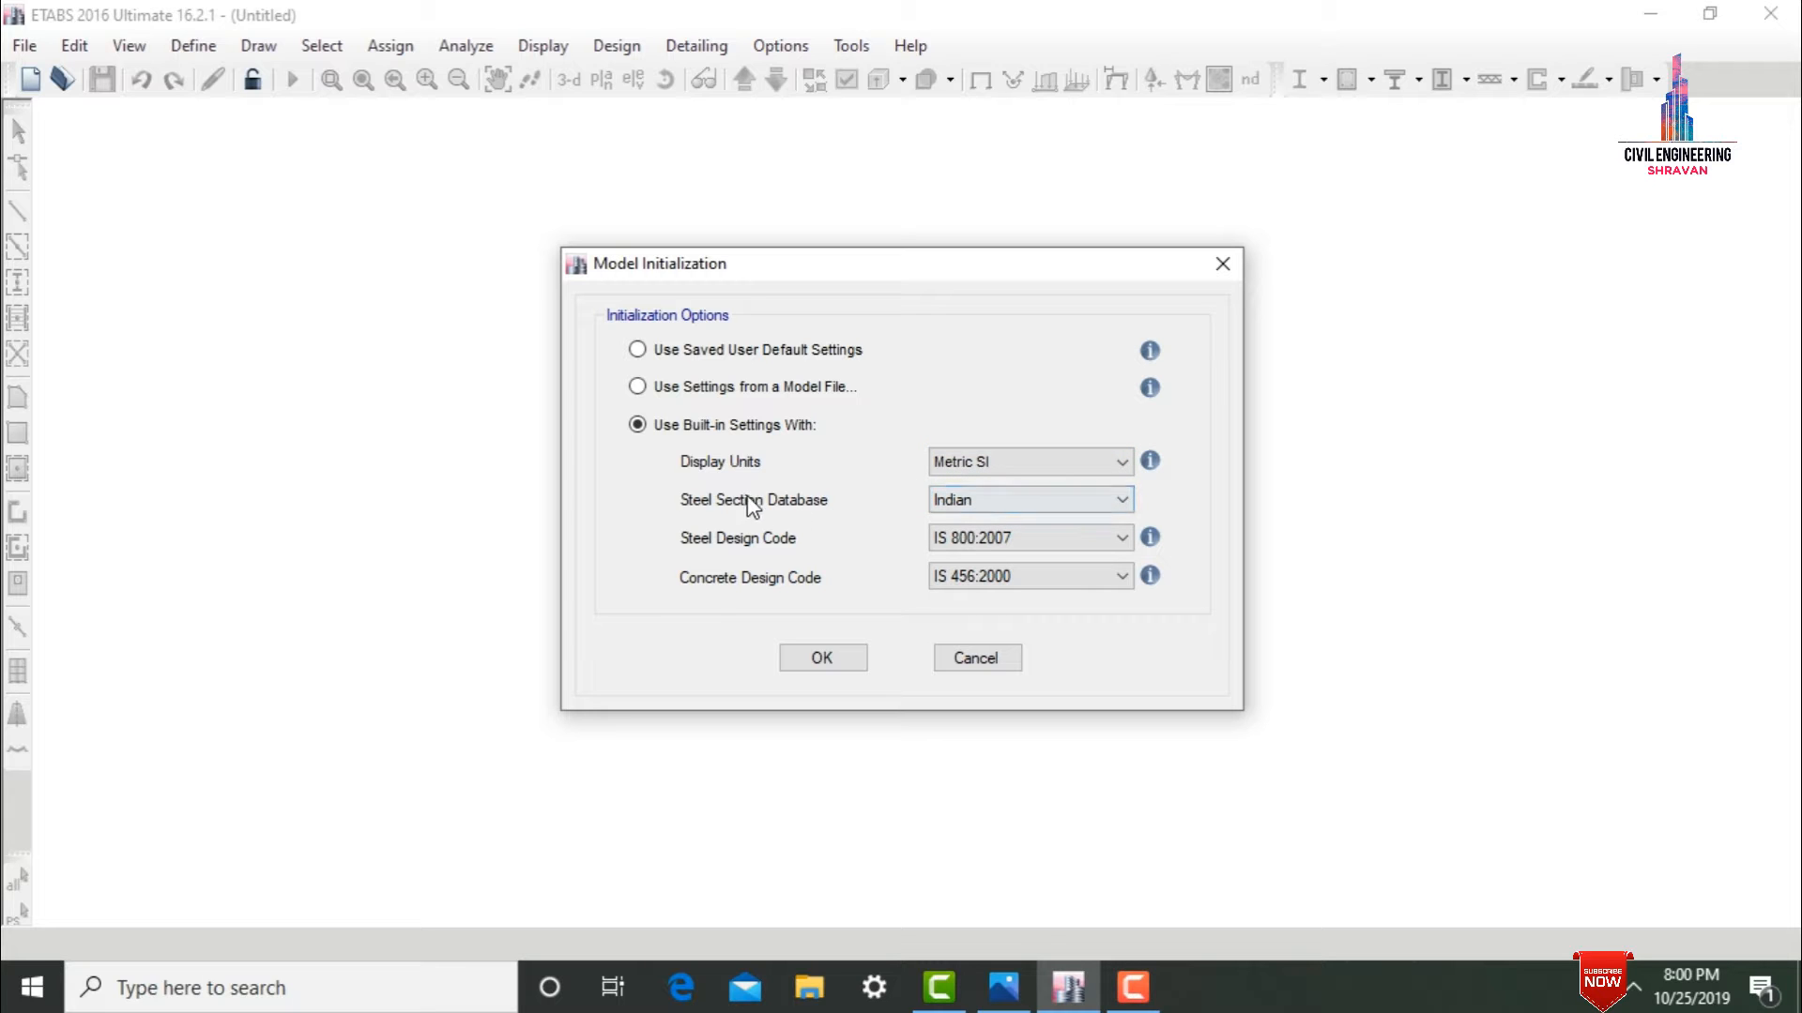
left_click(949, 504)
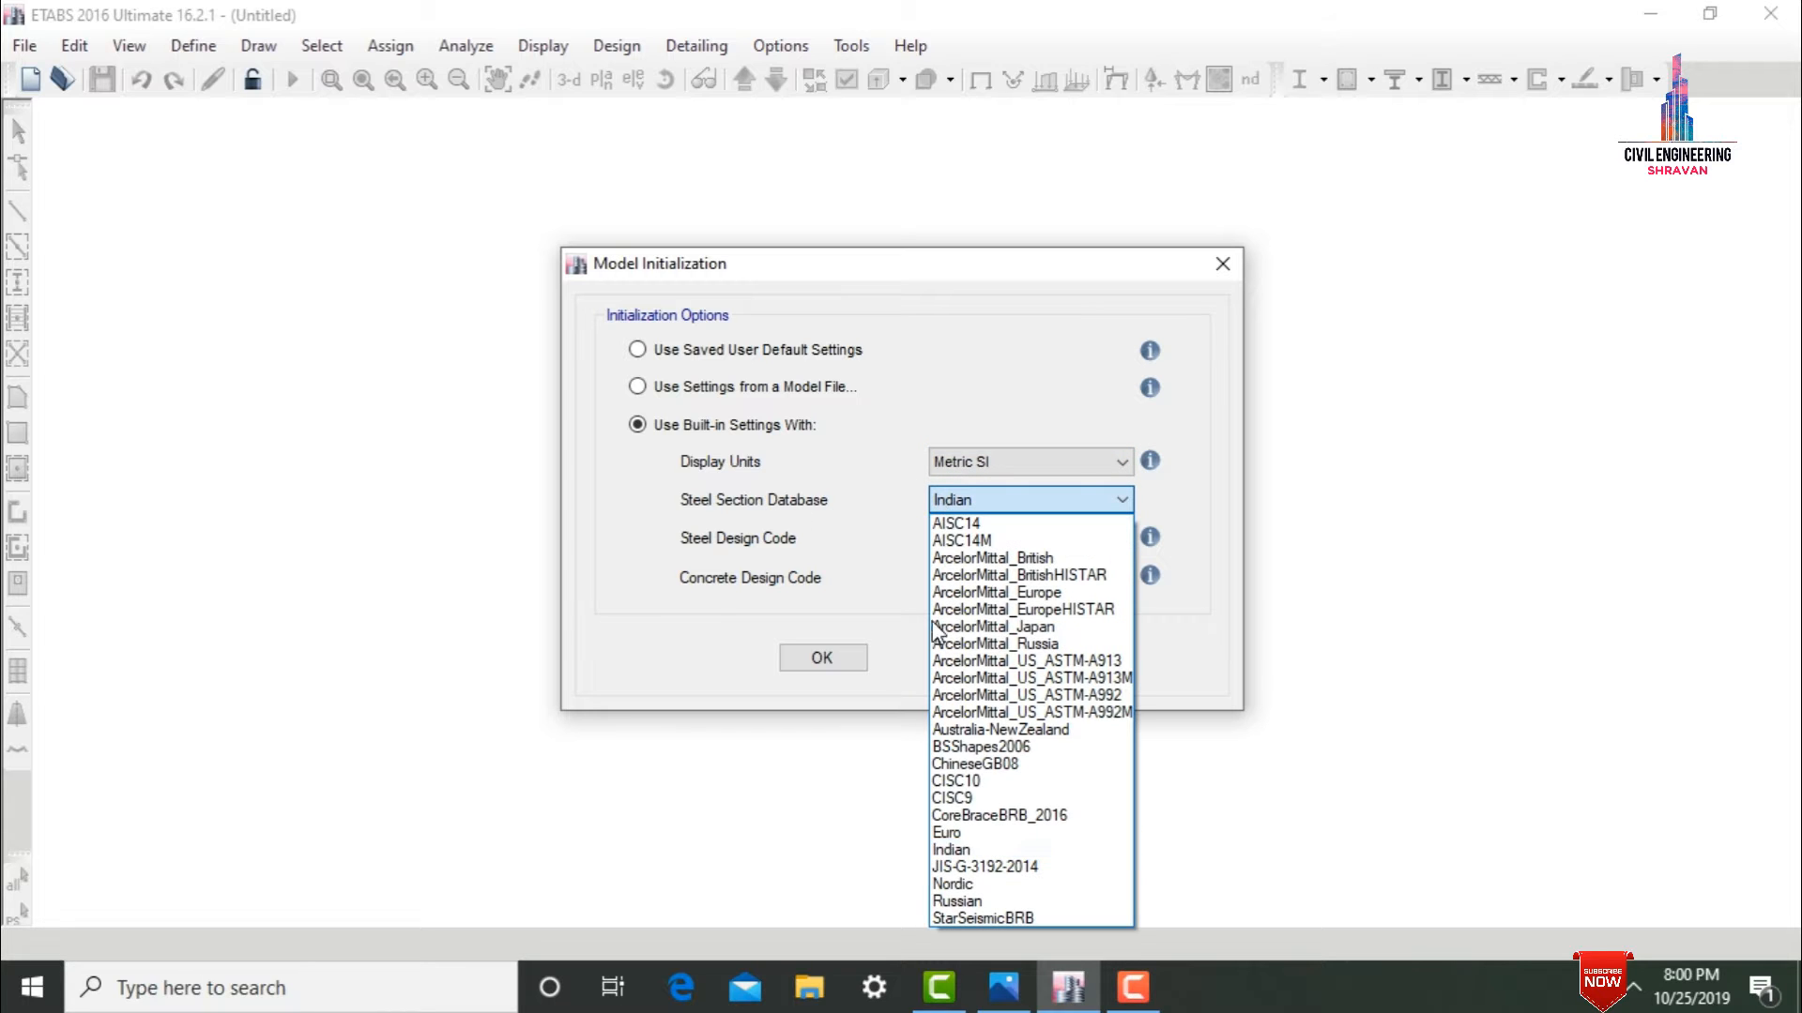
left_click(955, 851)
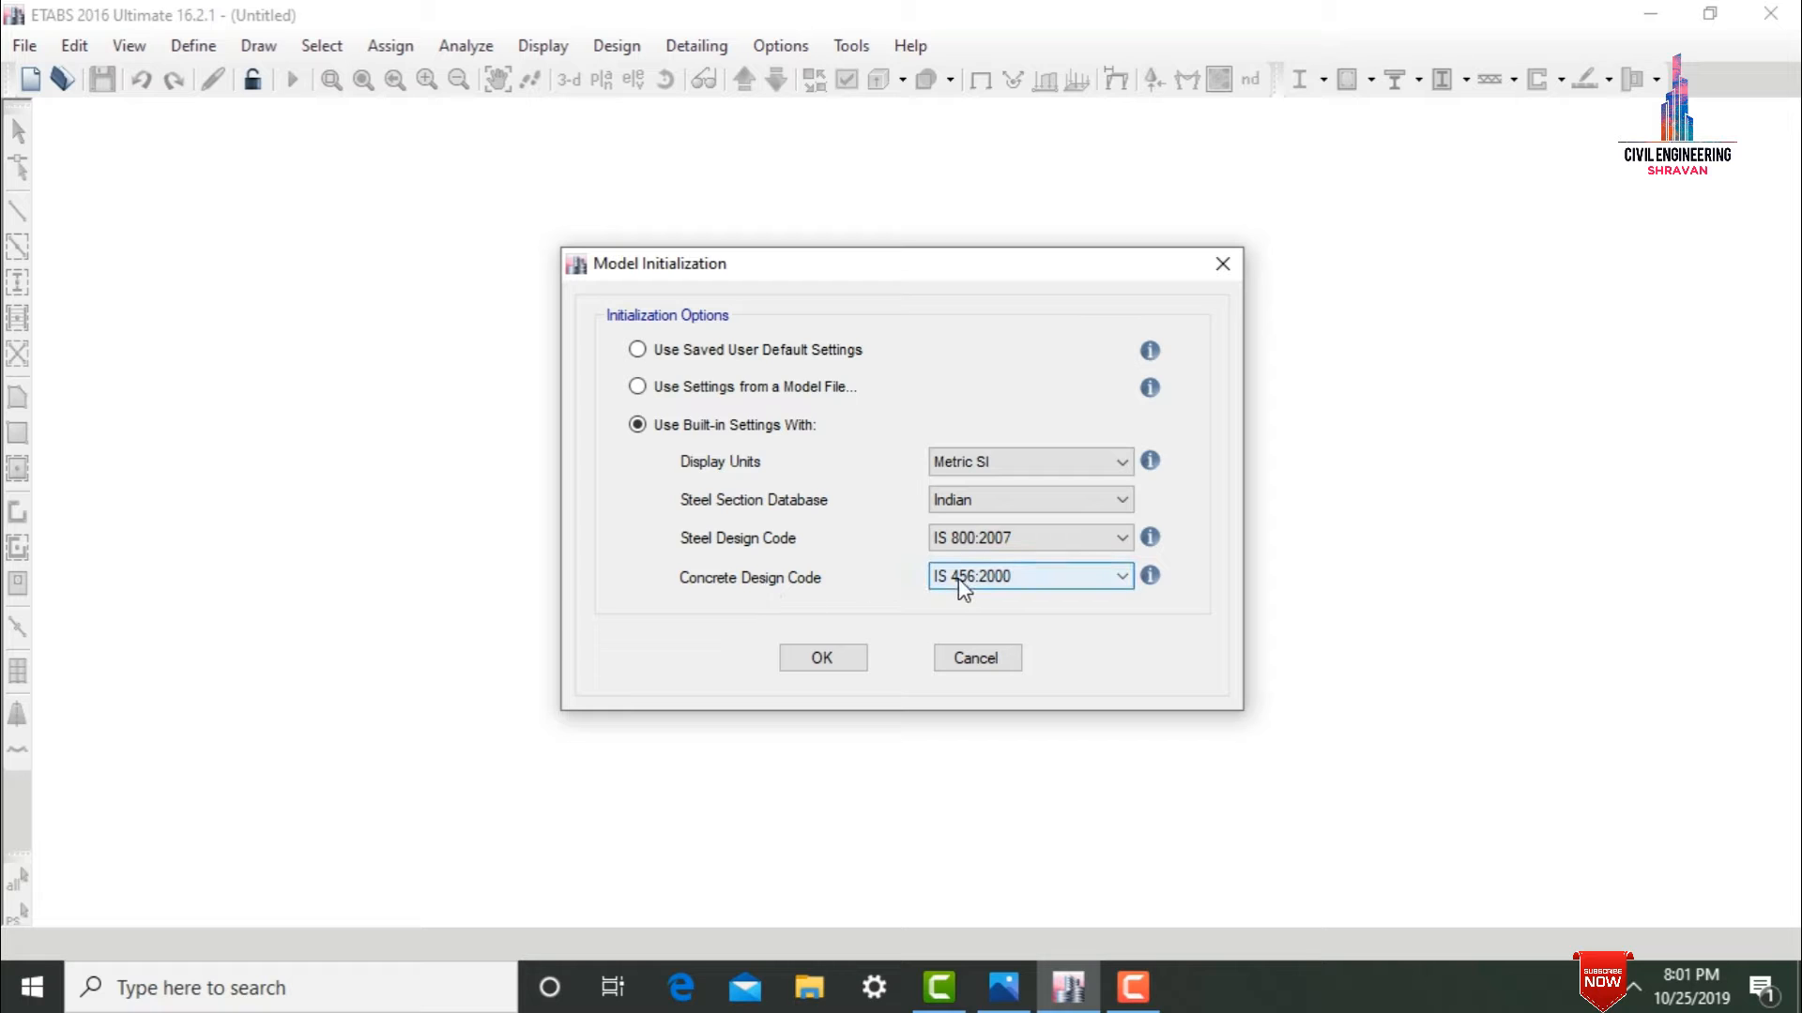
left_click(831, 655)
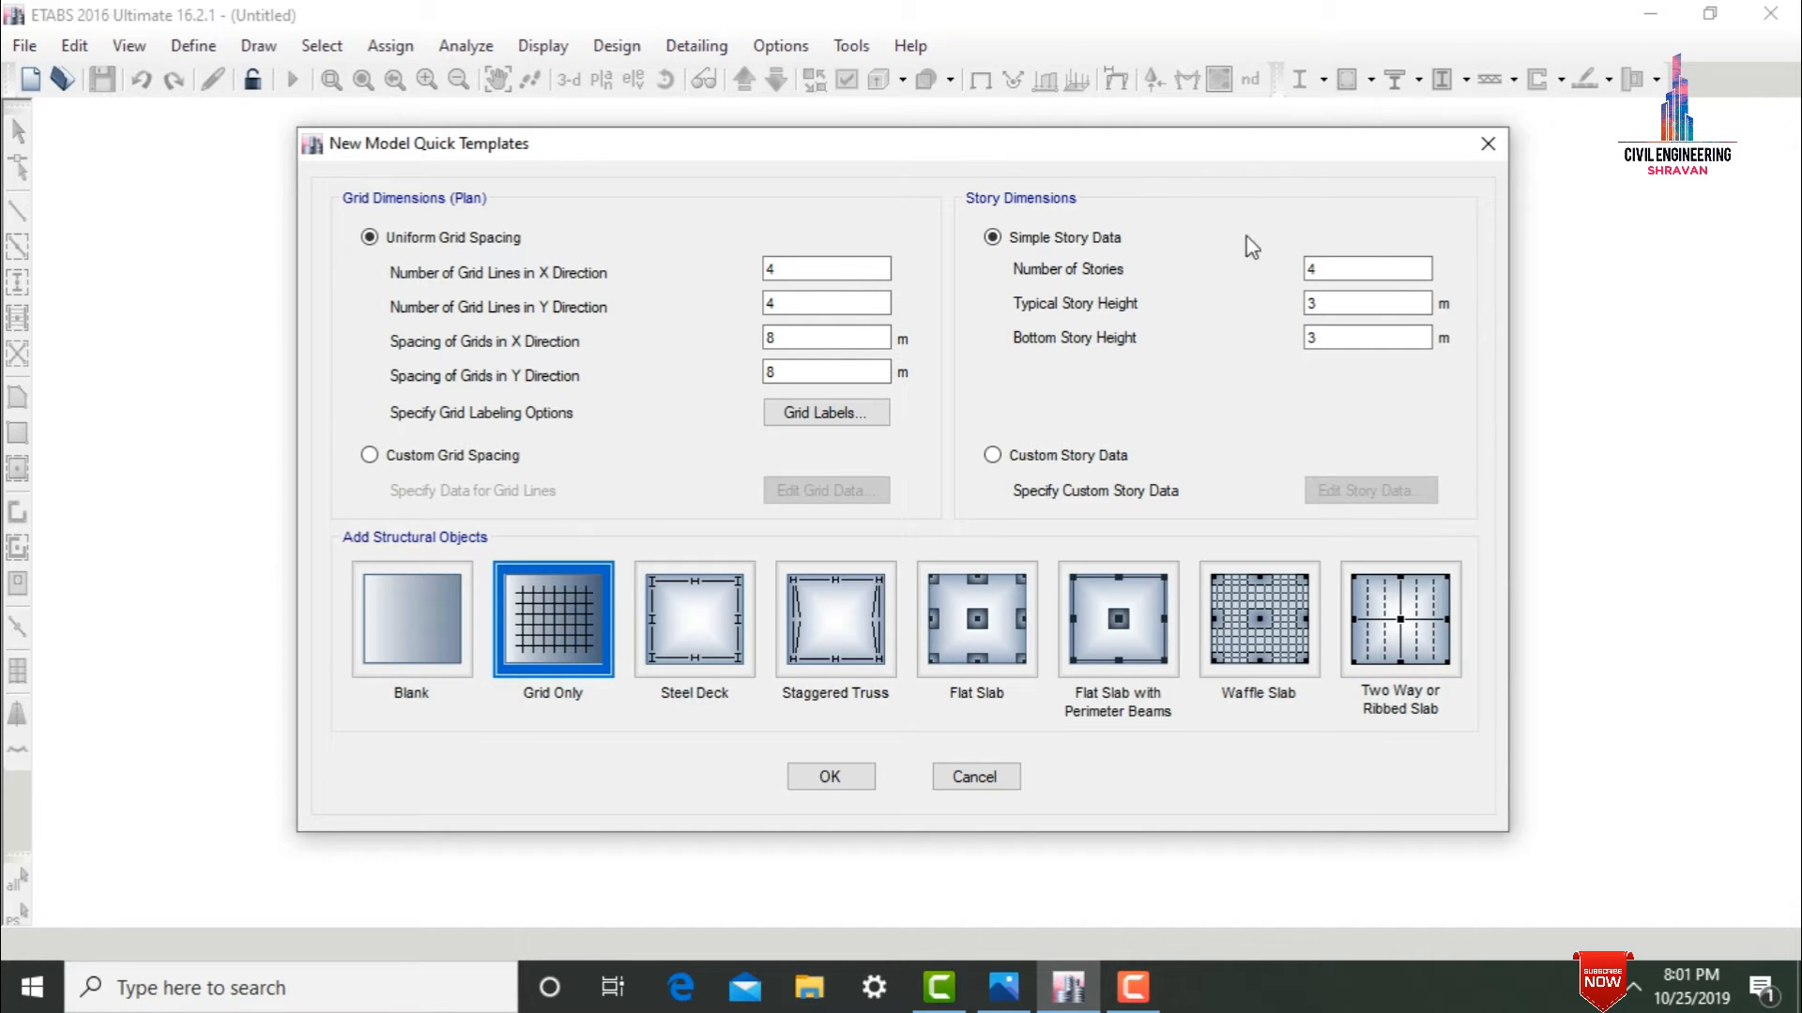
Set the uniform grid to 3 grid lines in the Y direction with 3 m spacing in both X and Y.
double_click(824, 301)
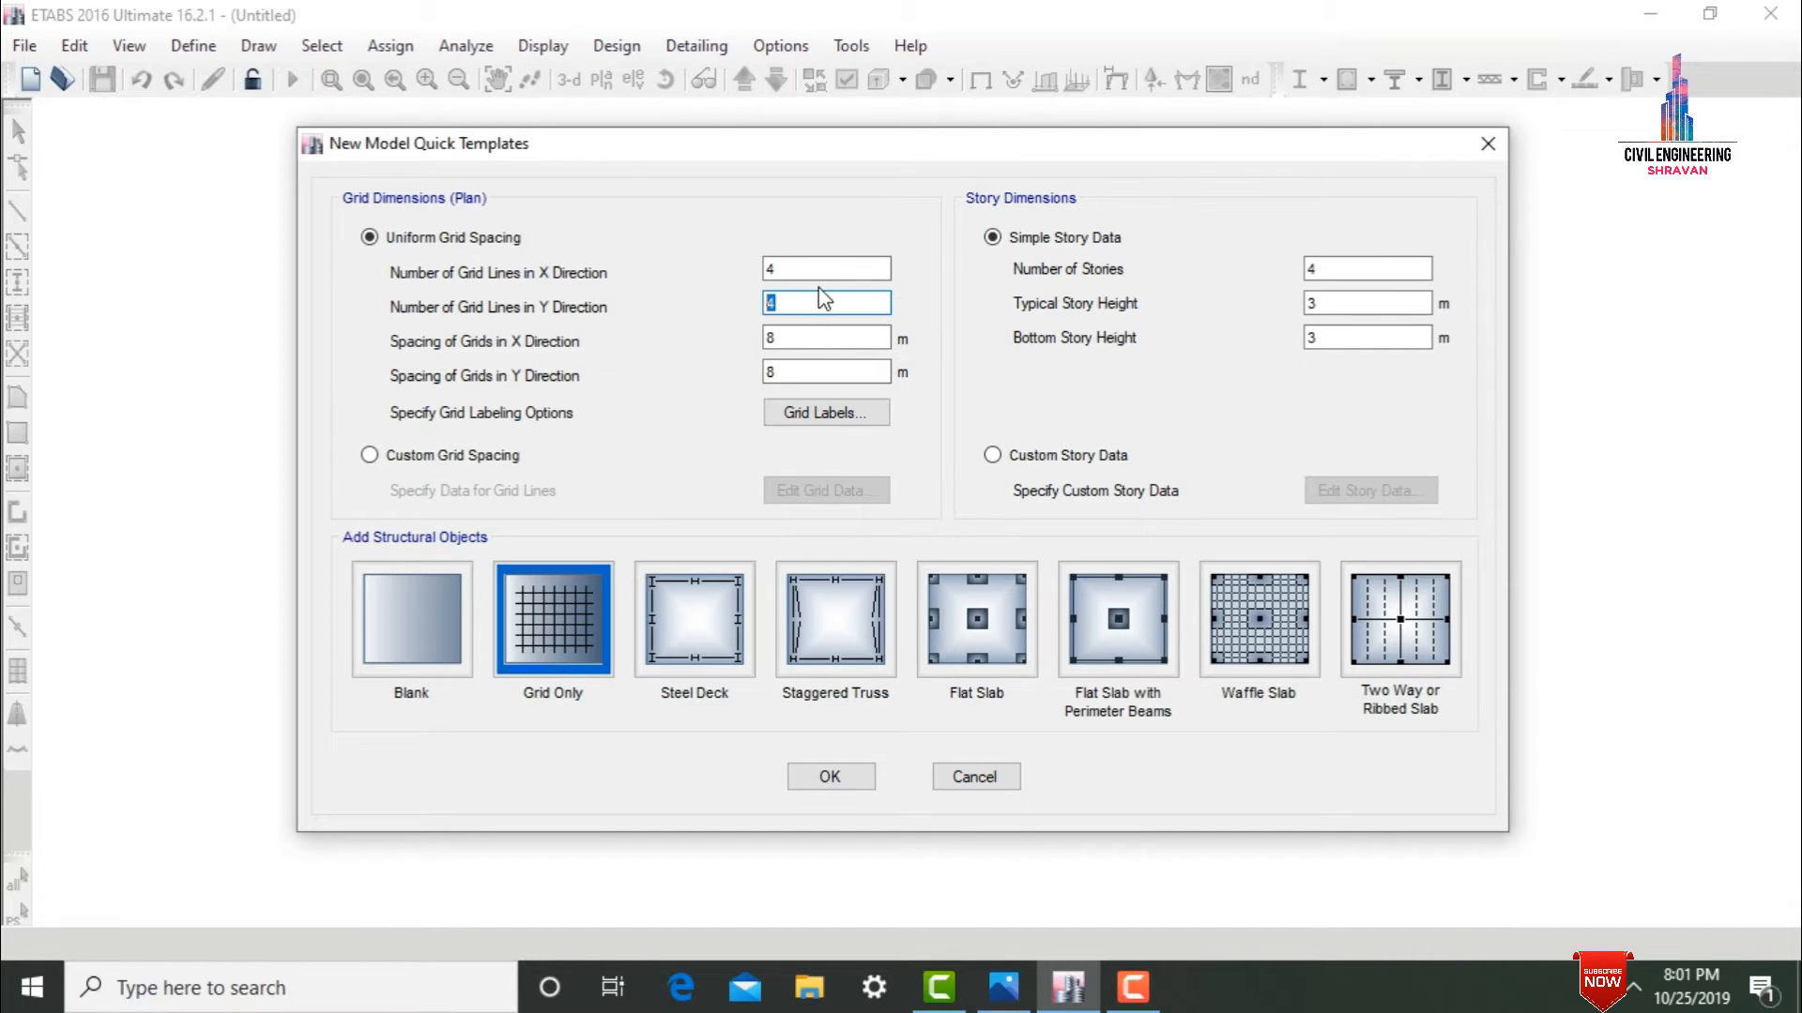
type("4")
key("BackSpace")
type("3")
double_click(793, 335)
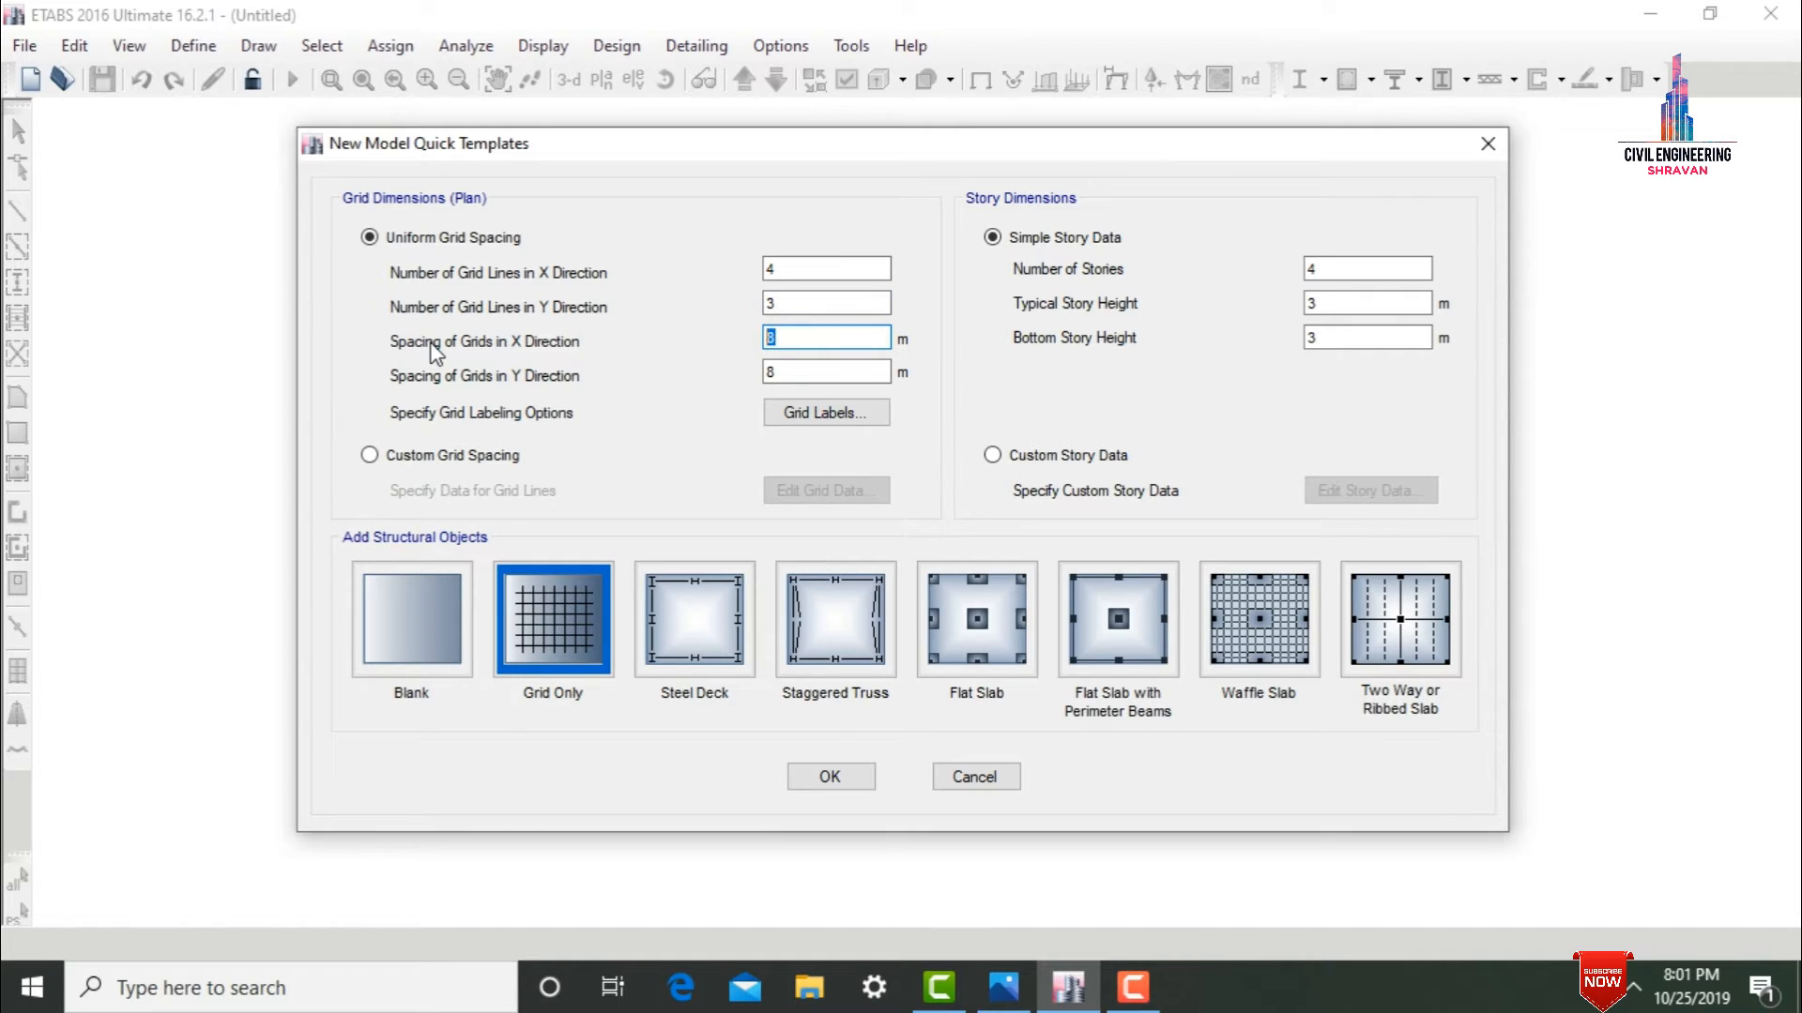
type("3")
key("Tab")
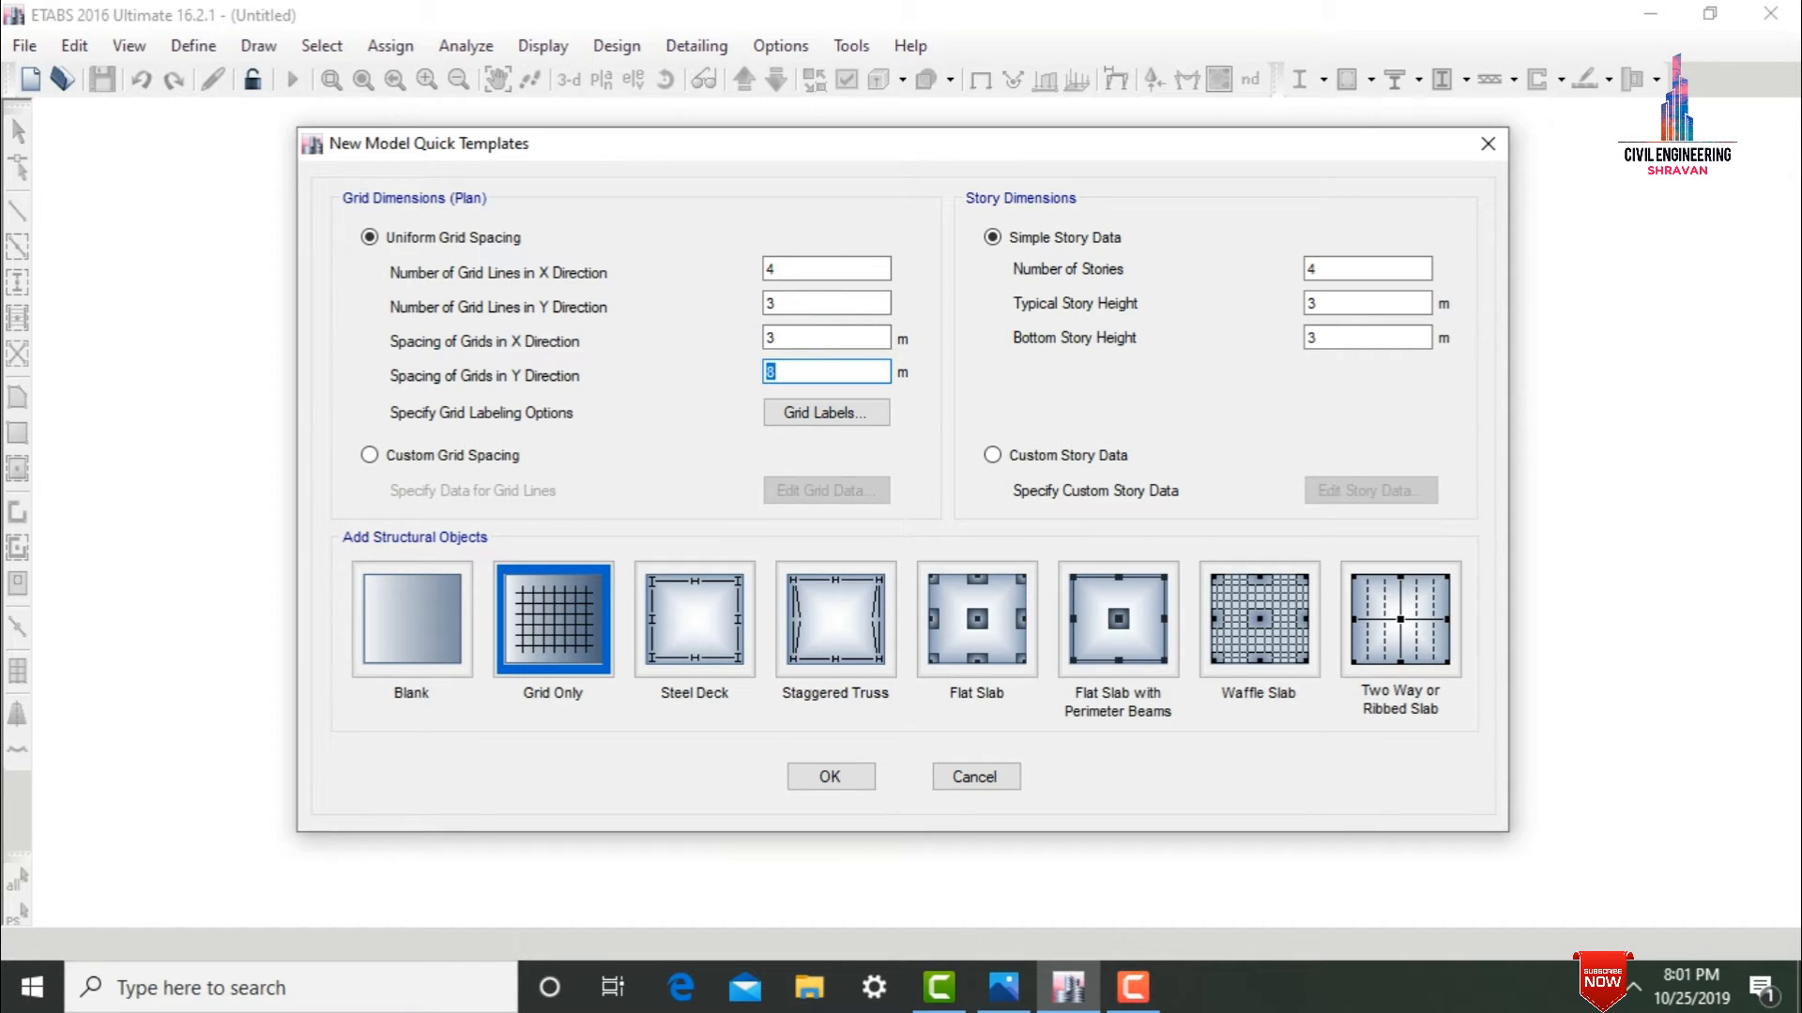
type("3")
Switch to custom grid spacing displayed as spacing, and set the X spacing of grid A to 3.5 m and grid B to 4 m.
left_click(472, 466)
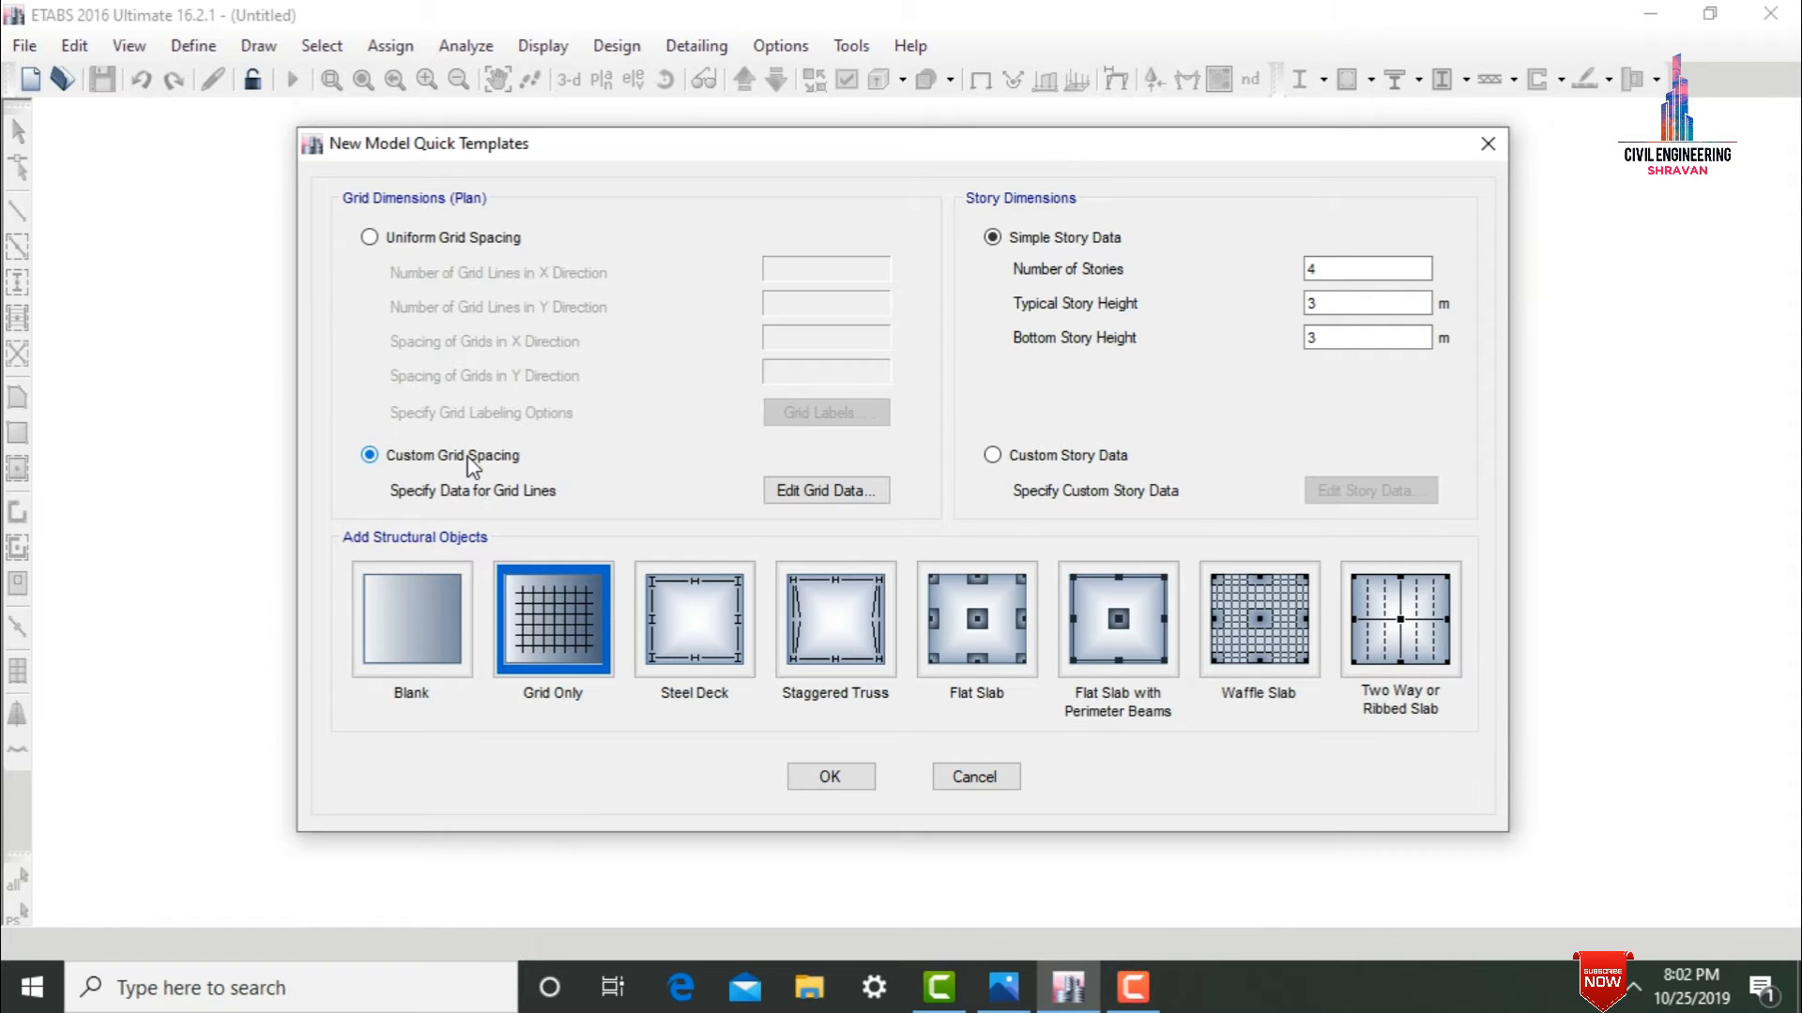
left_click(791, 495)
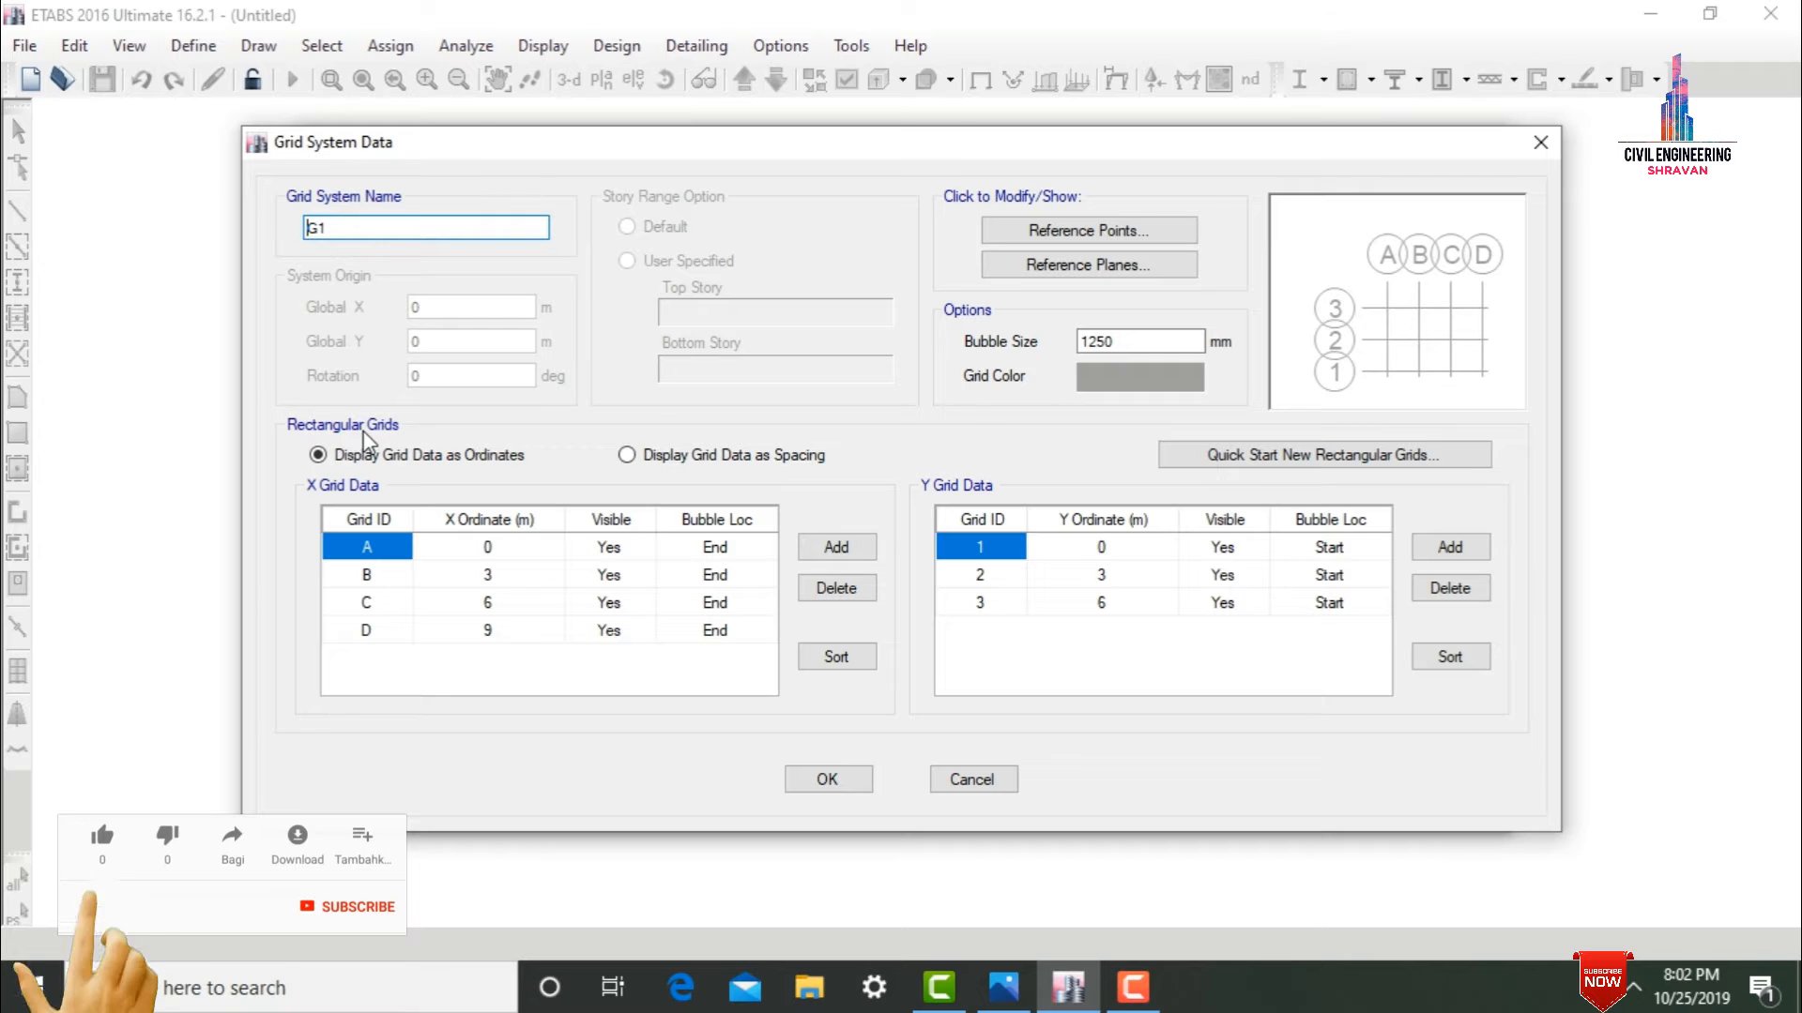
left_click(626, 459)
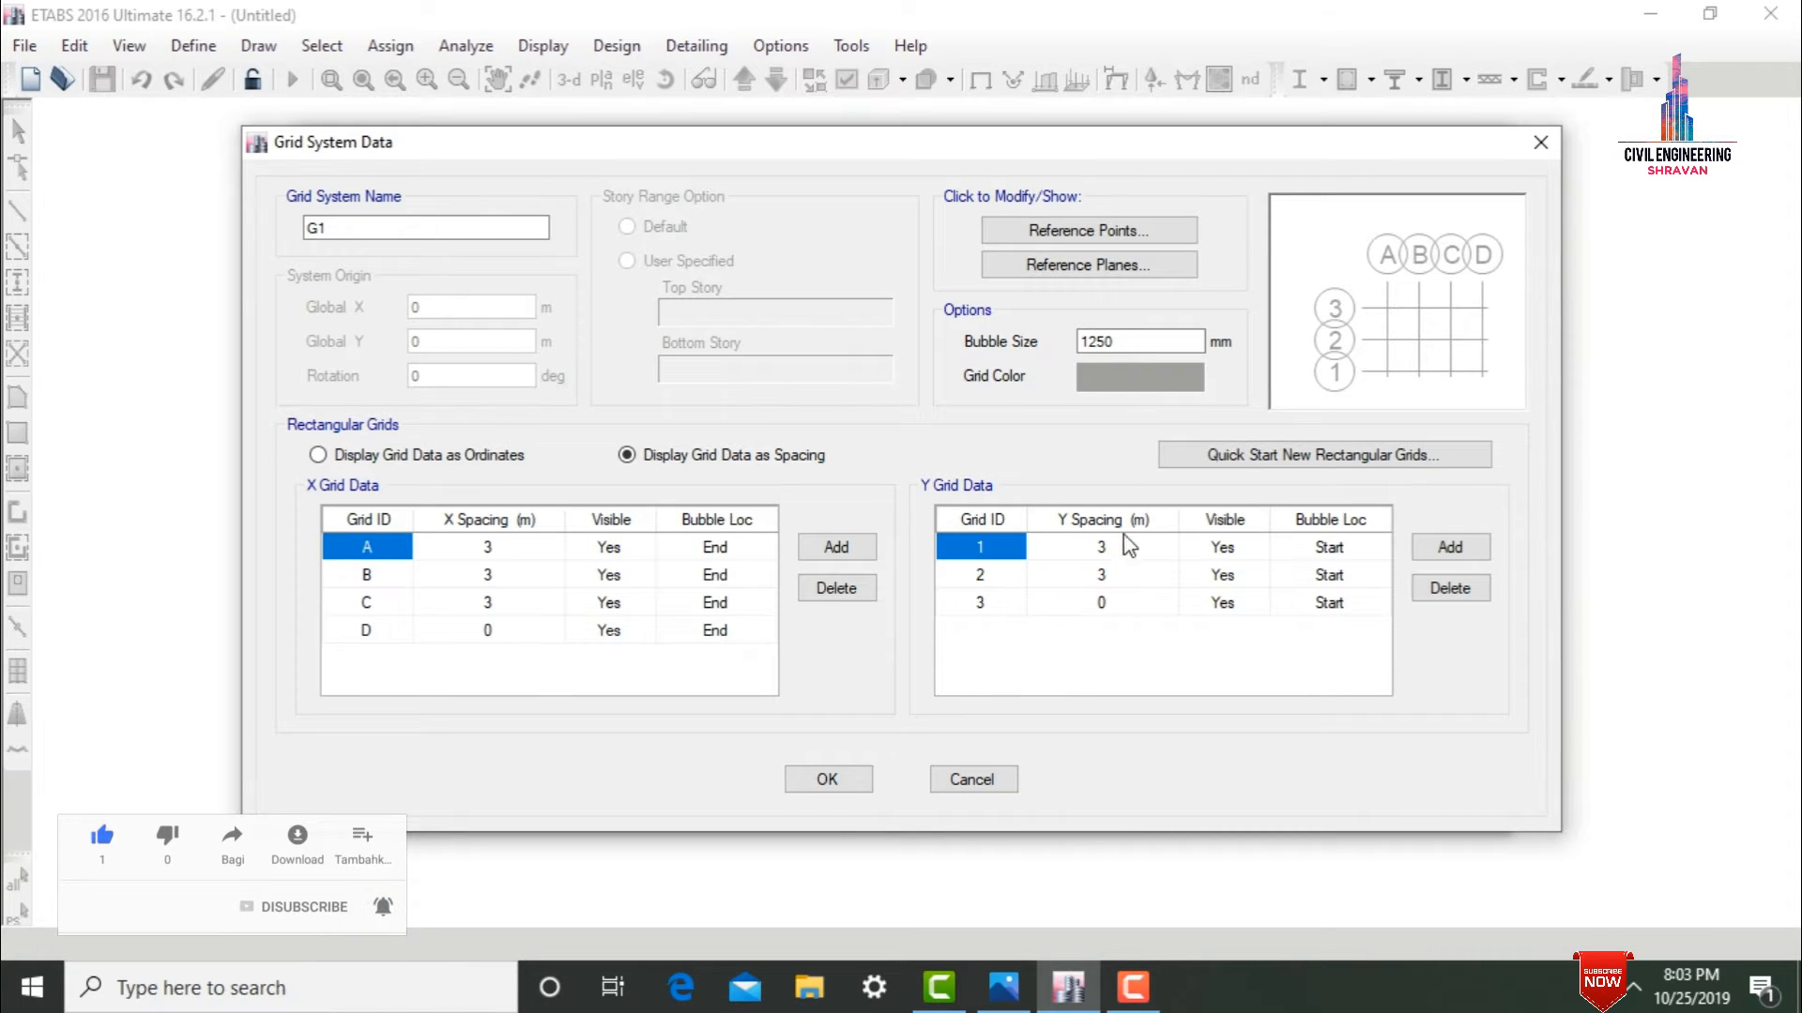
left_click(522, 550)
left_click(523, 550)
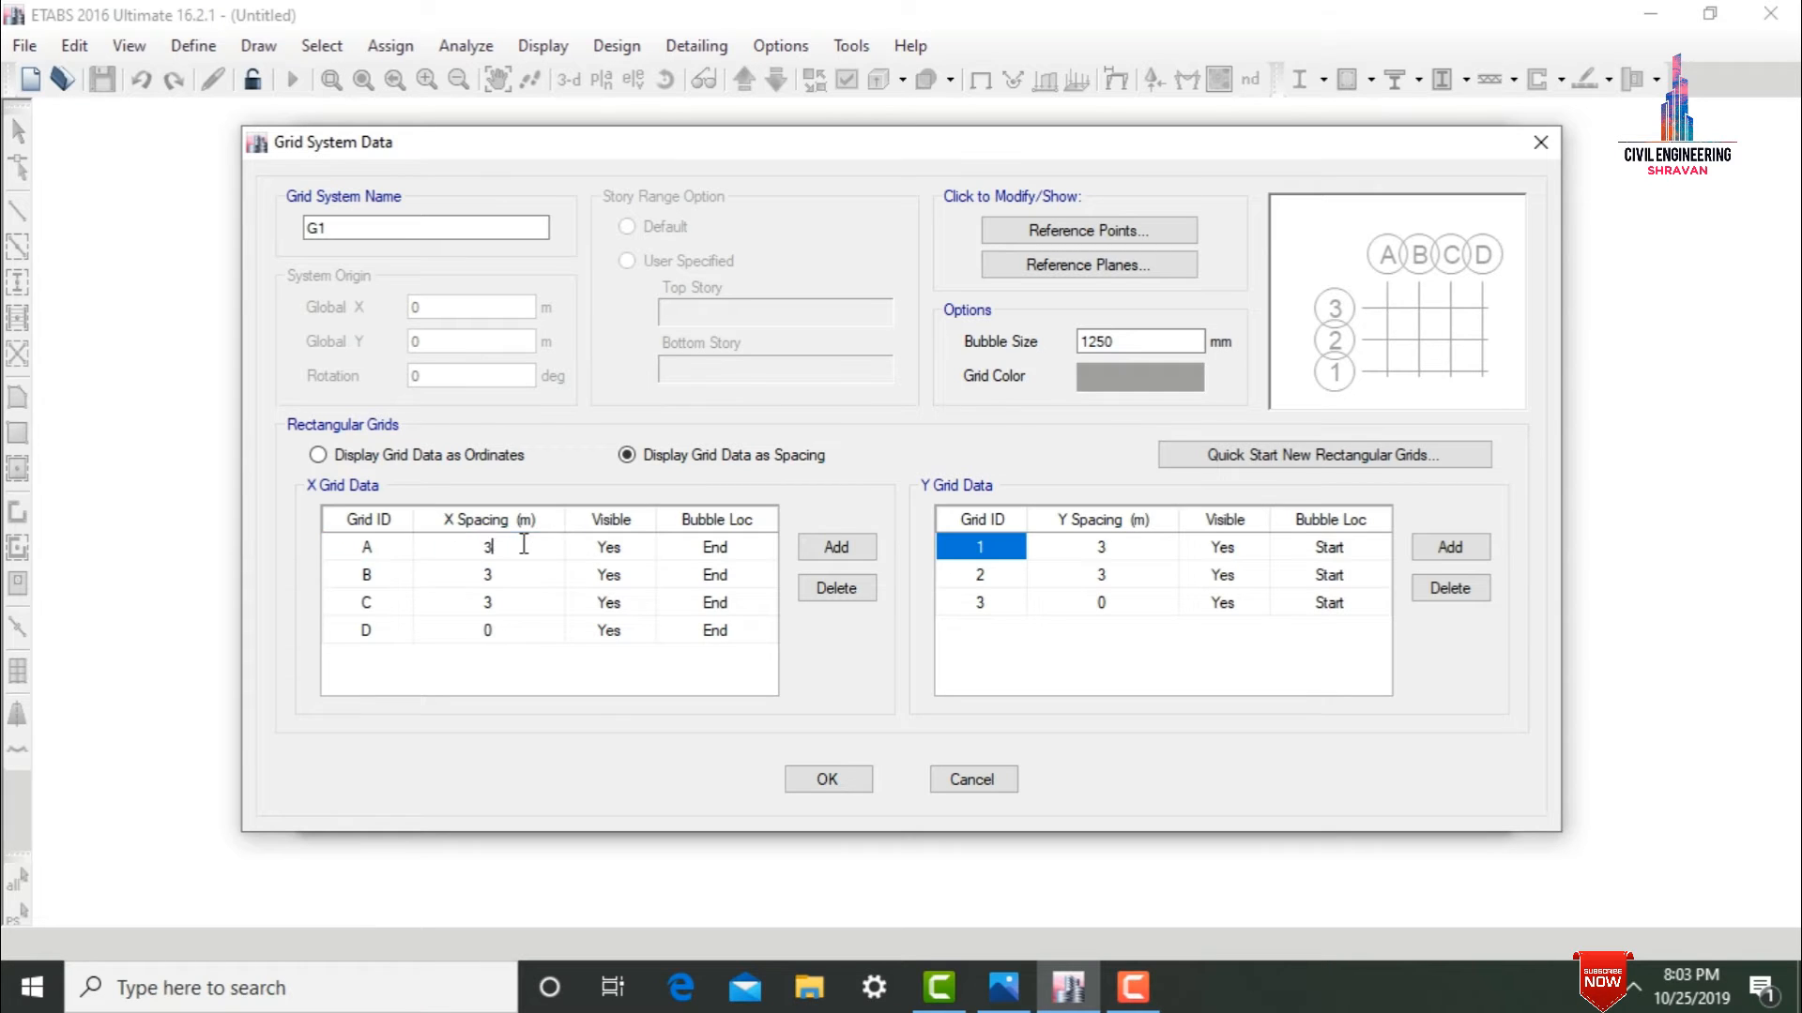
type(".5")
left_click(527, 577)
left_click(529, 577)
type("4")
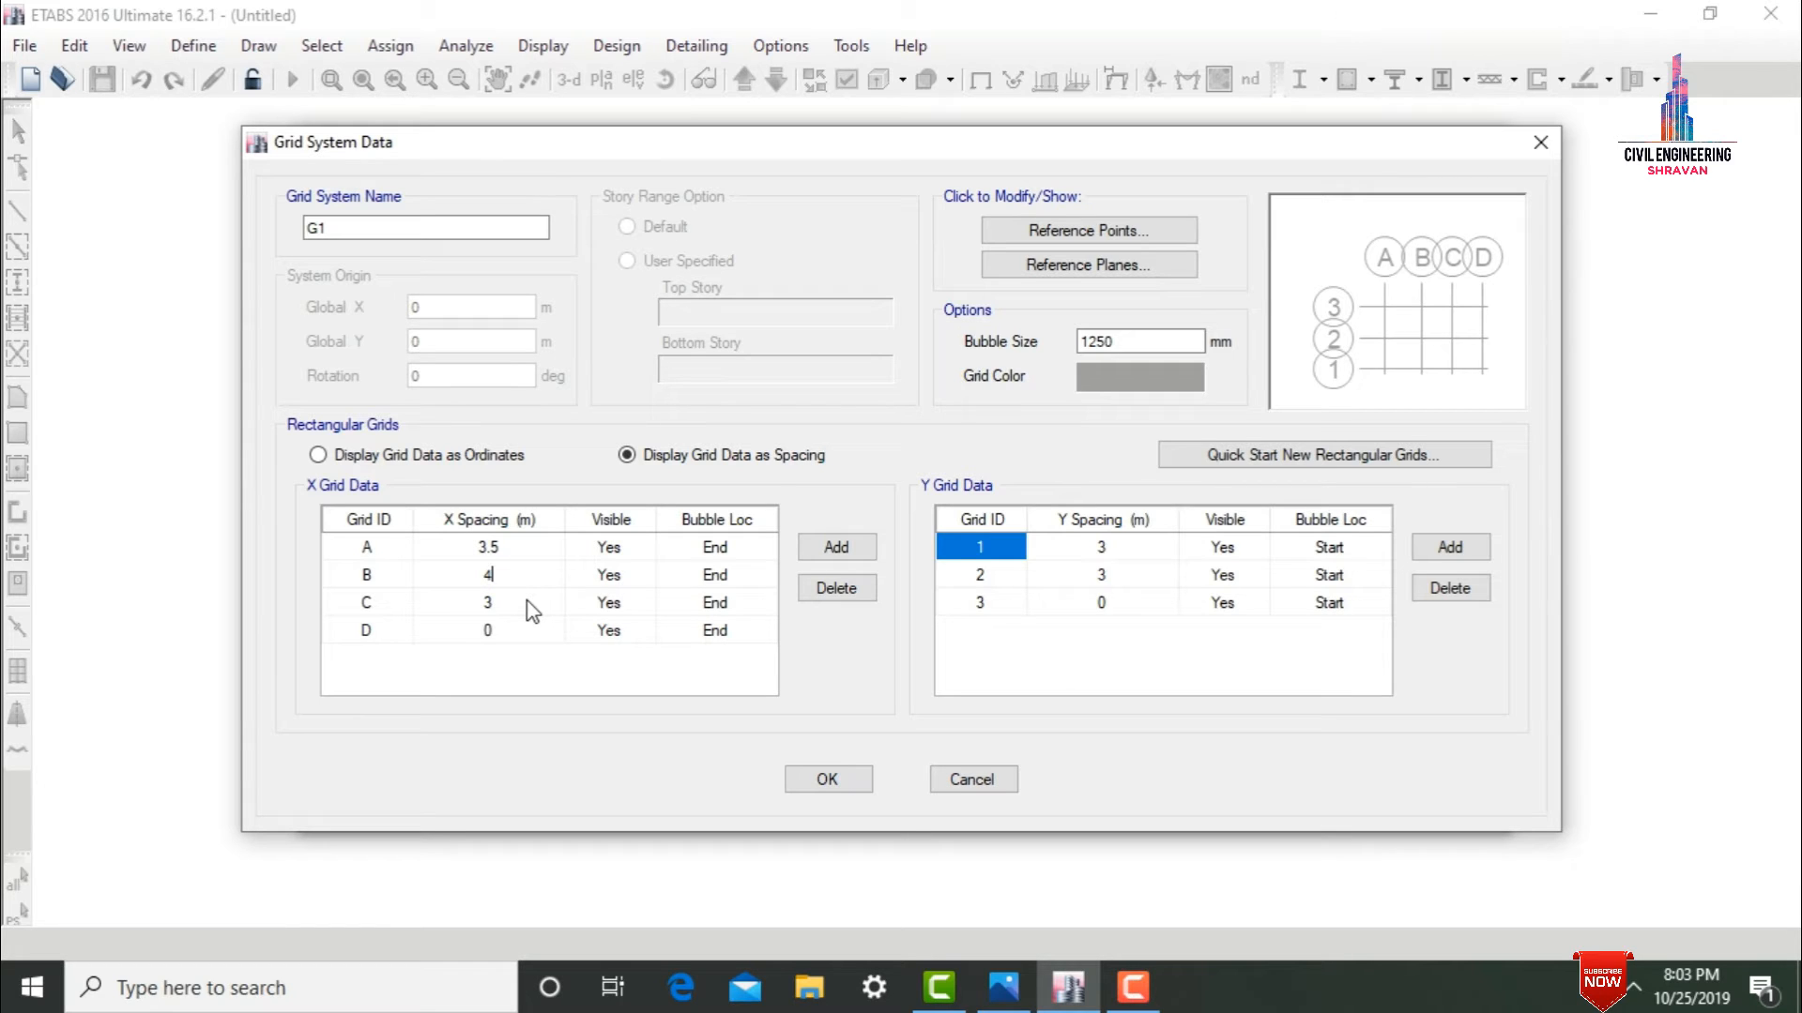
Set the Y spacing of grid 2 to 3.5 m and accept the grid system data.
left_click(1102, 552)
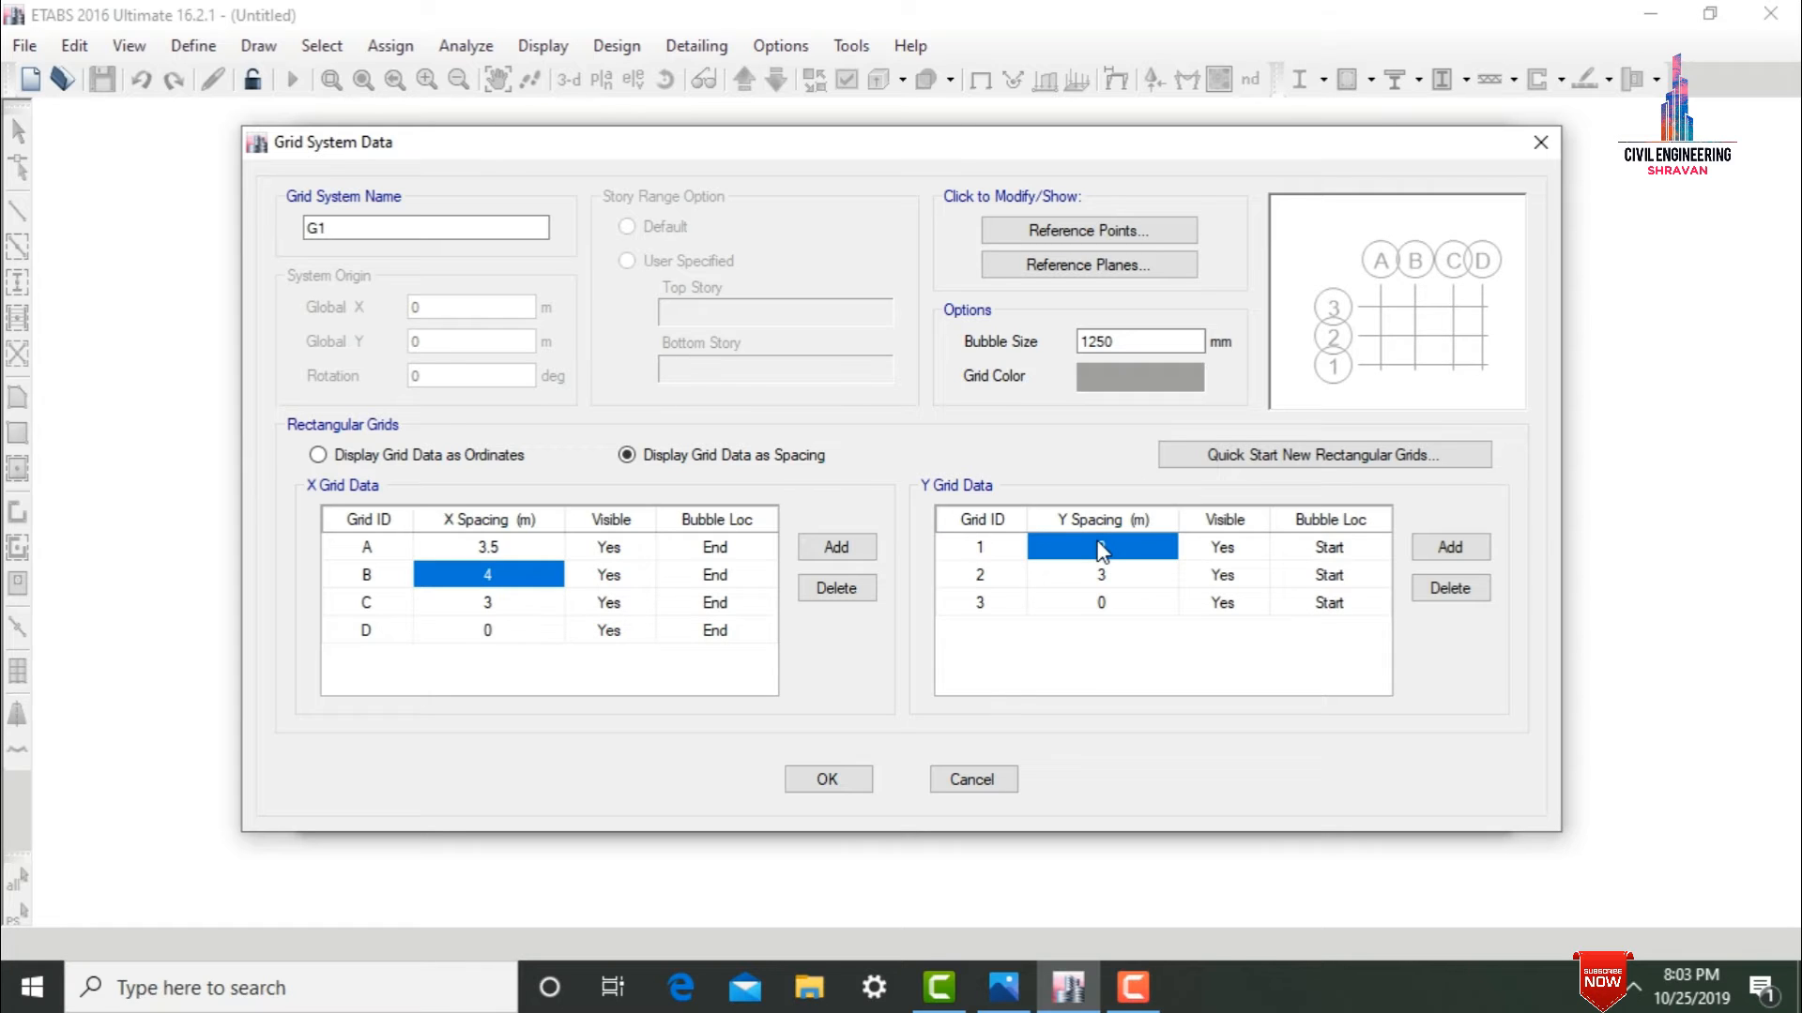
left_click(1118, 575)
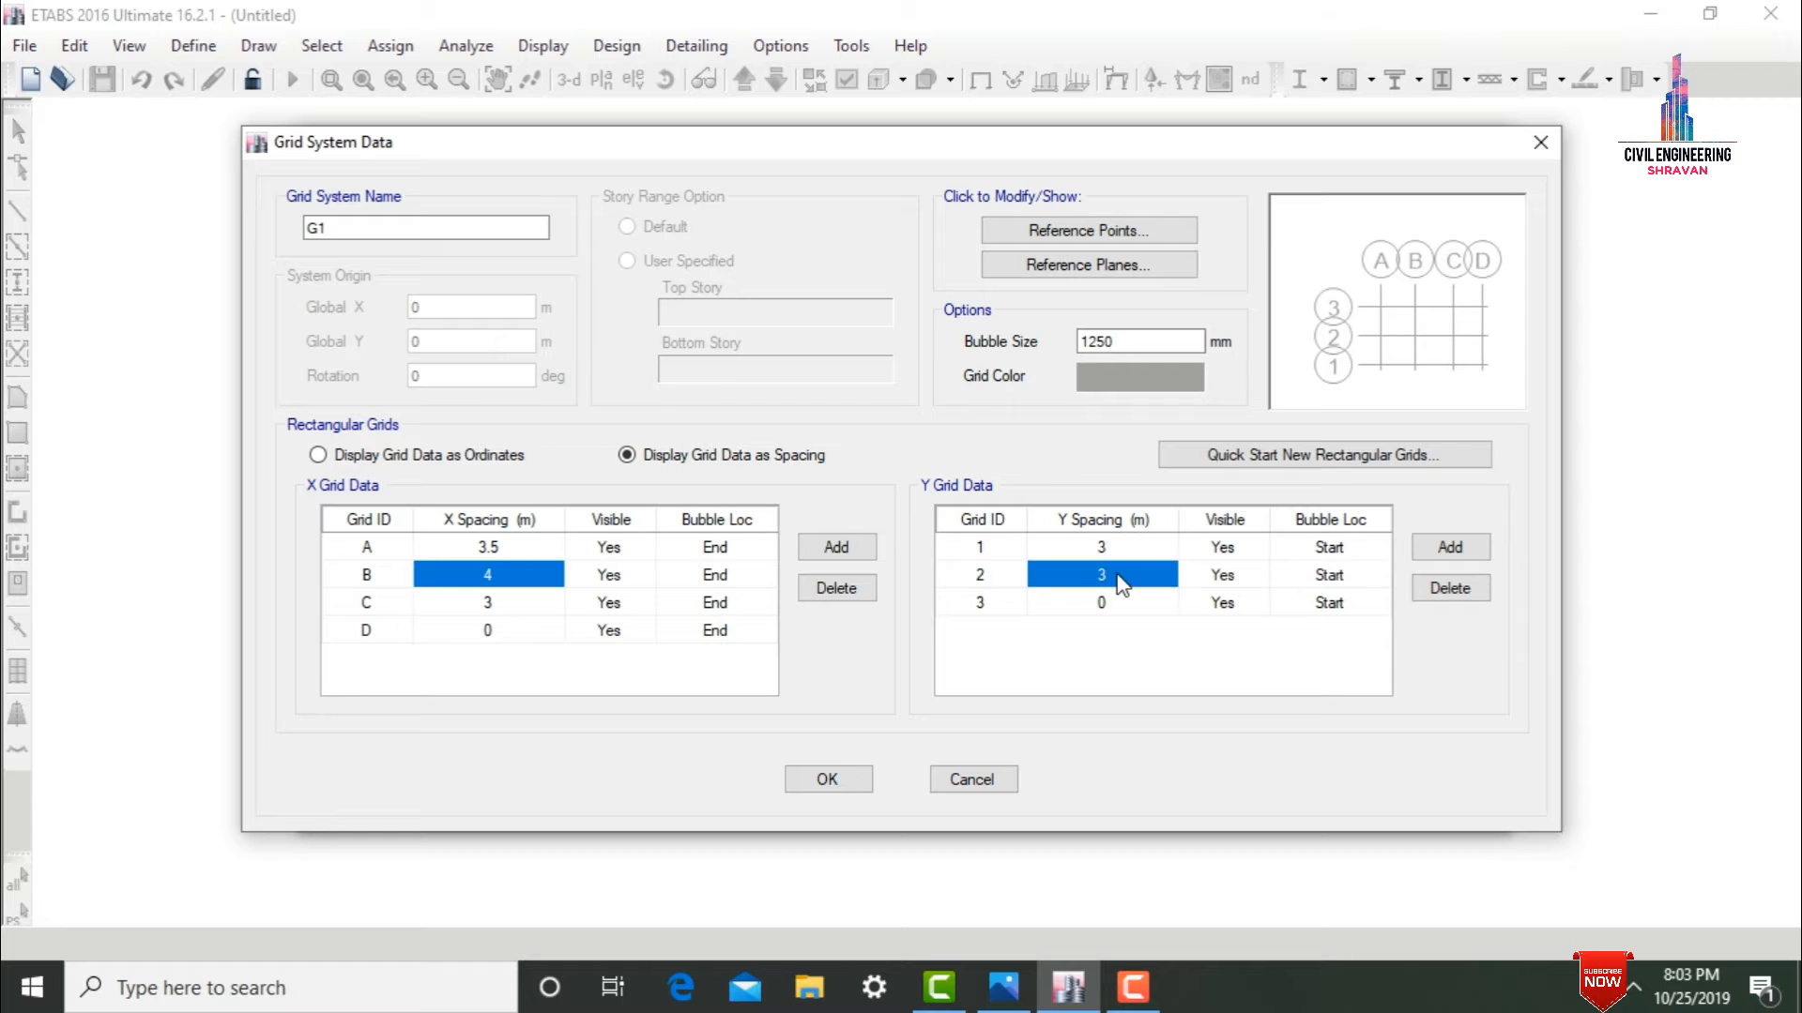
type("3.5")
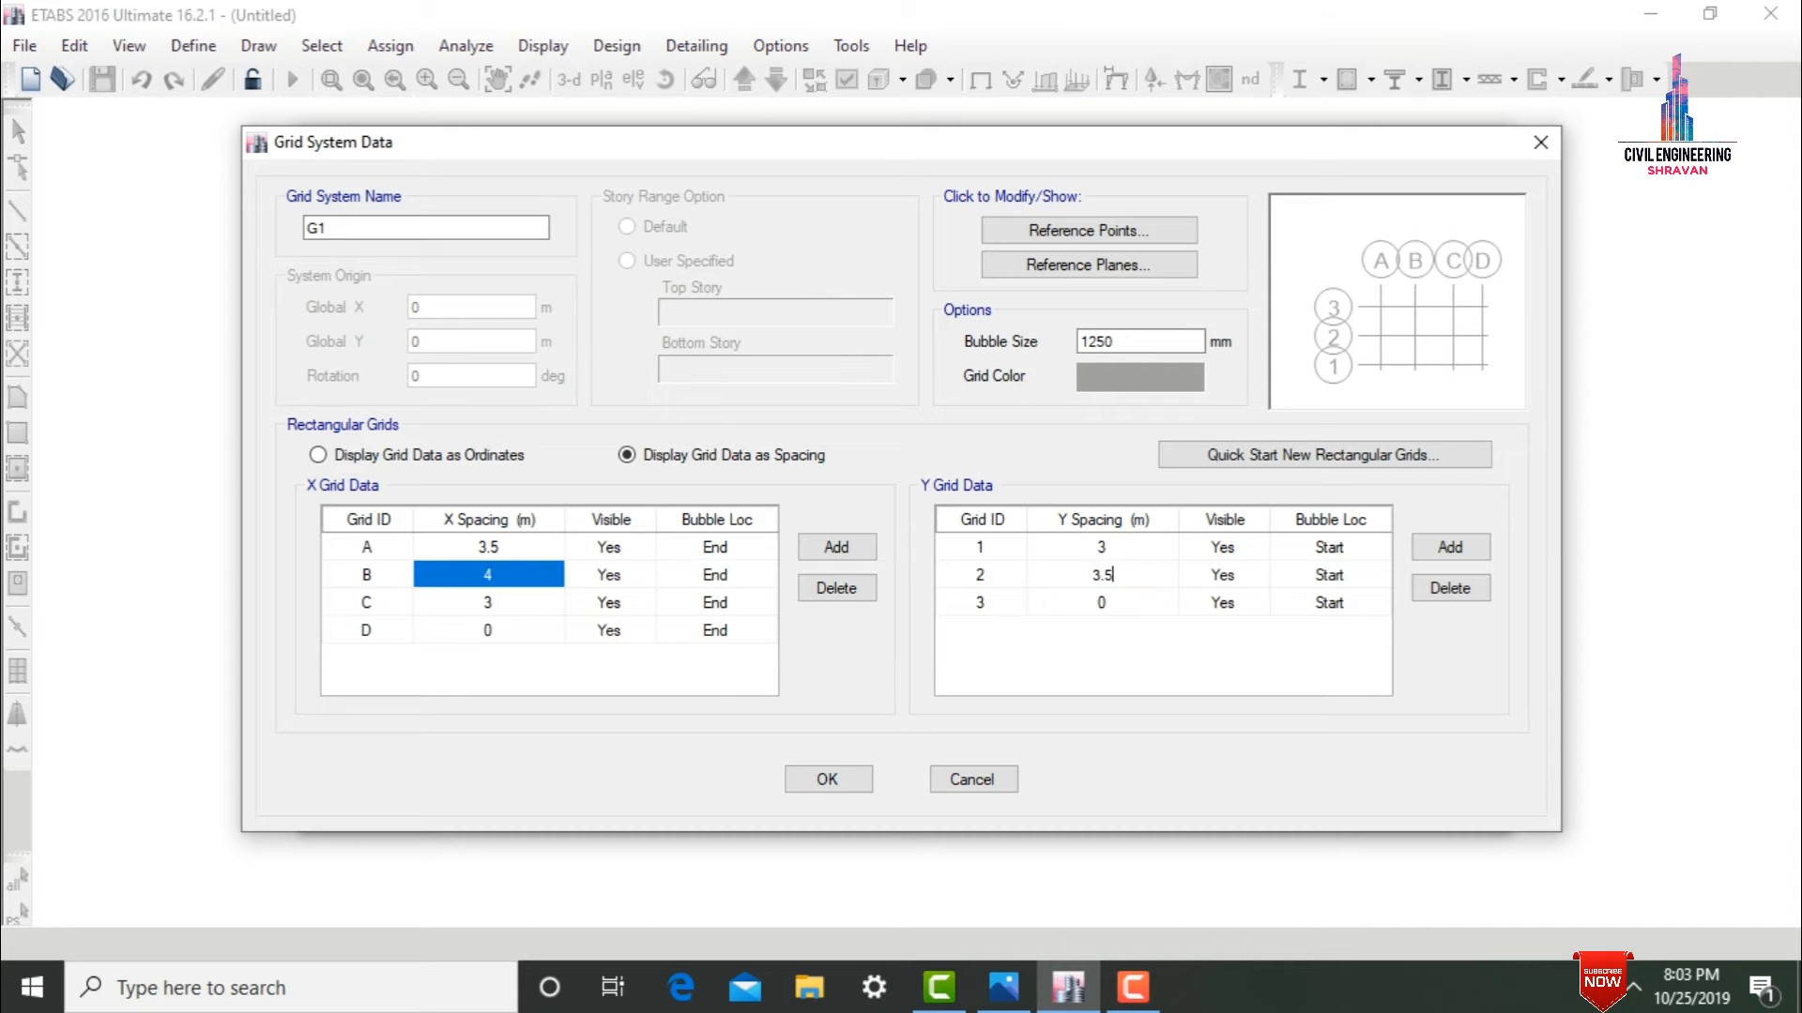
left_click(827, 778)
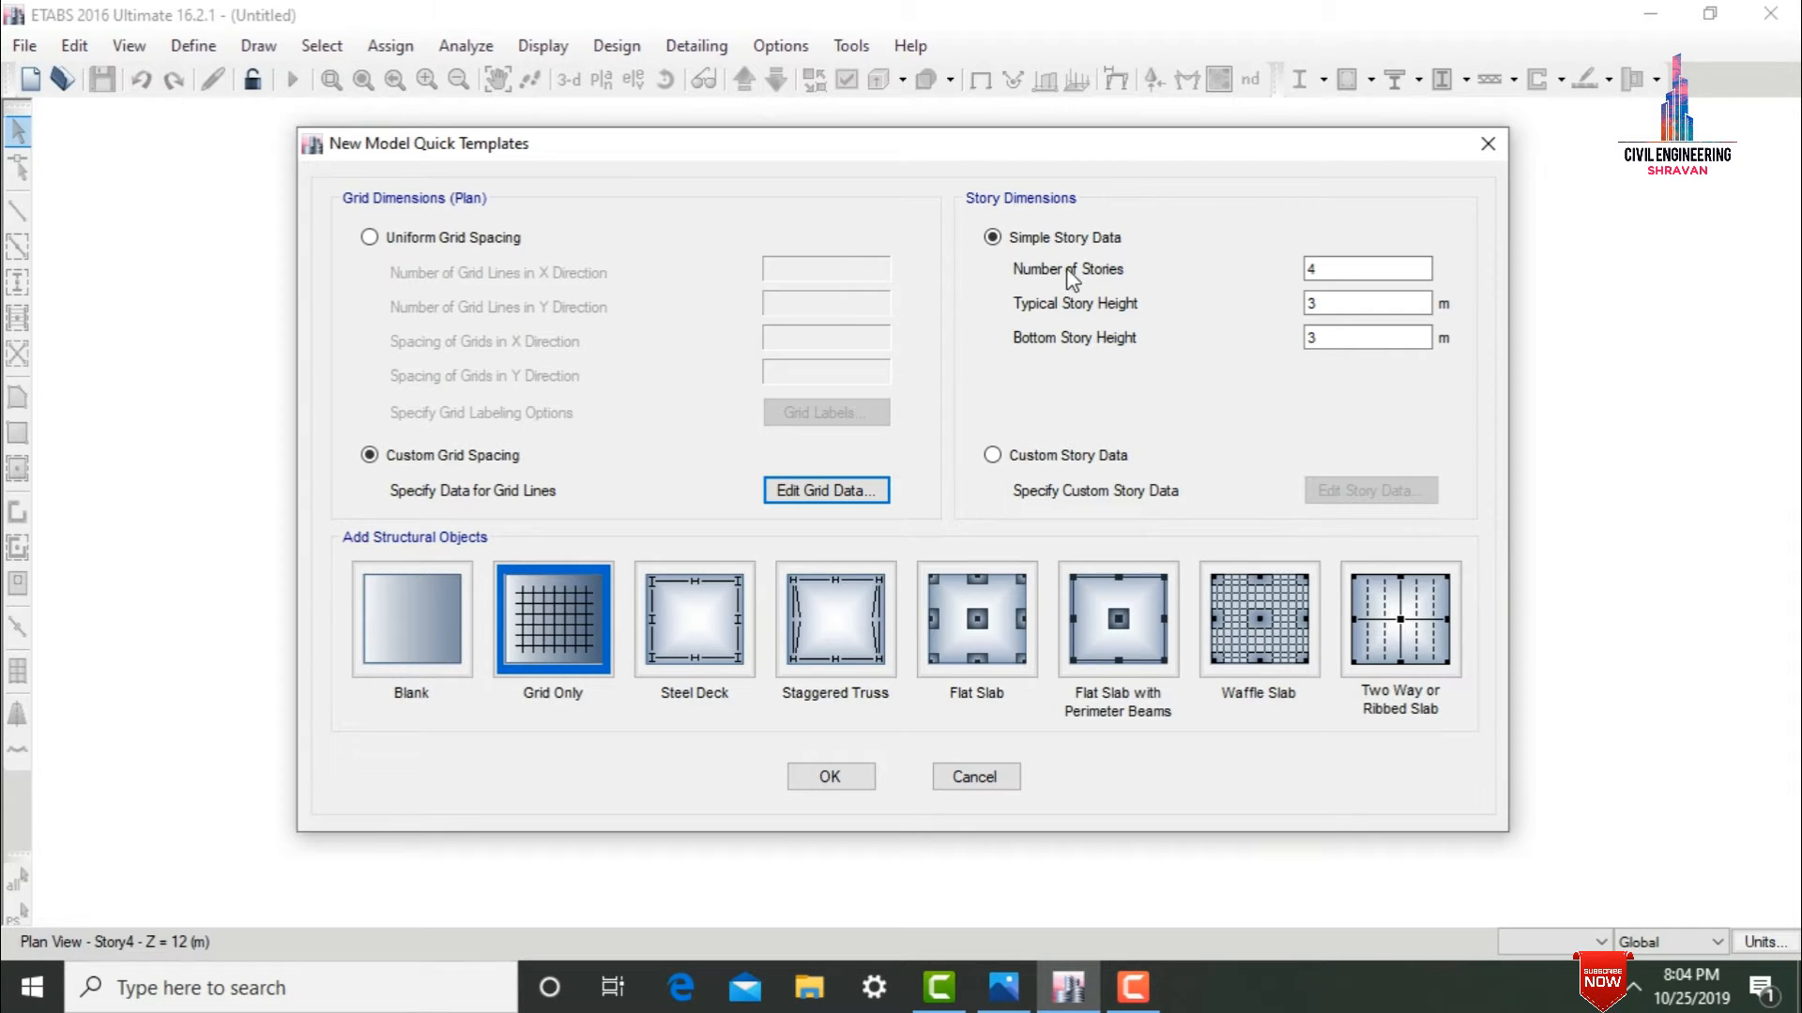
Set the number of stories to 2 and generate the model from the Grid Only template.
double_click(1312, 270)
type("2")
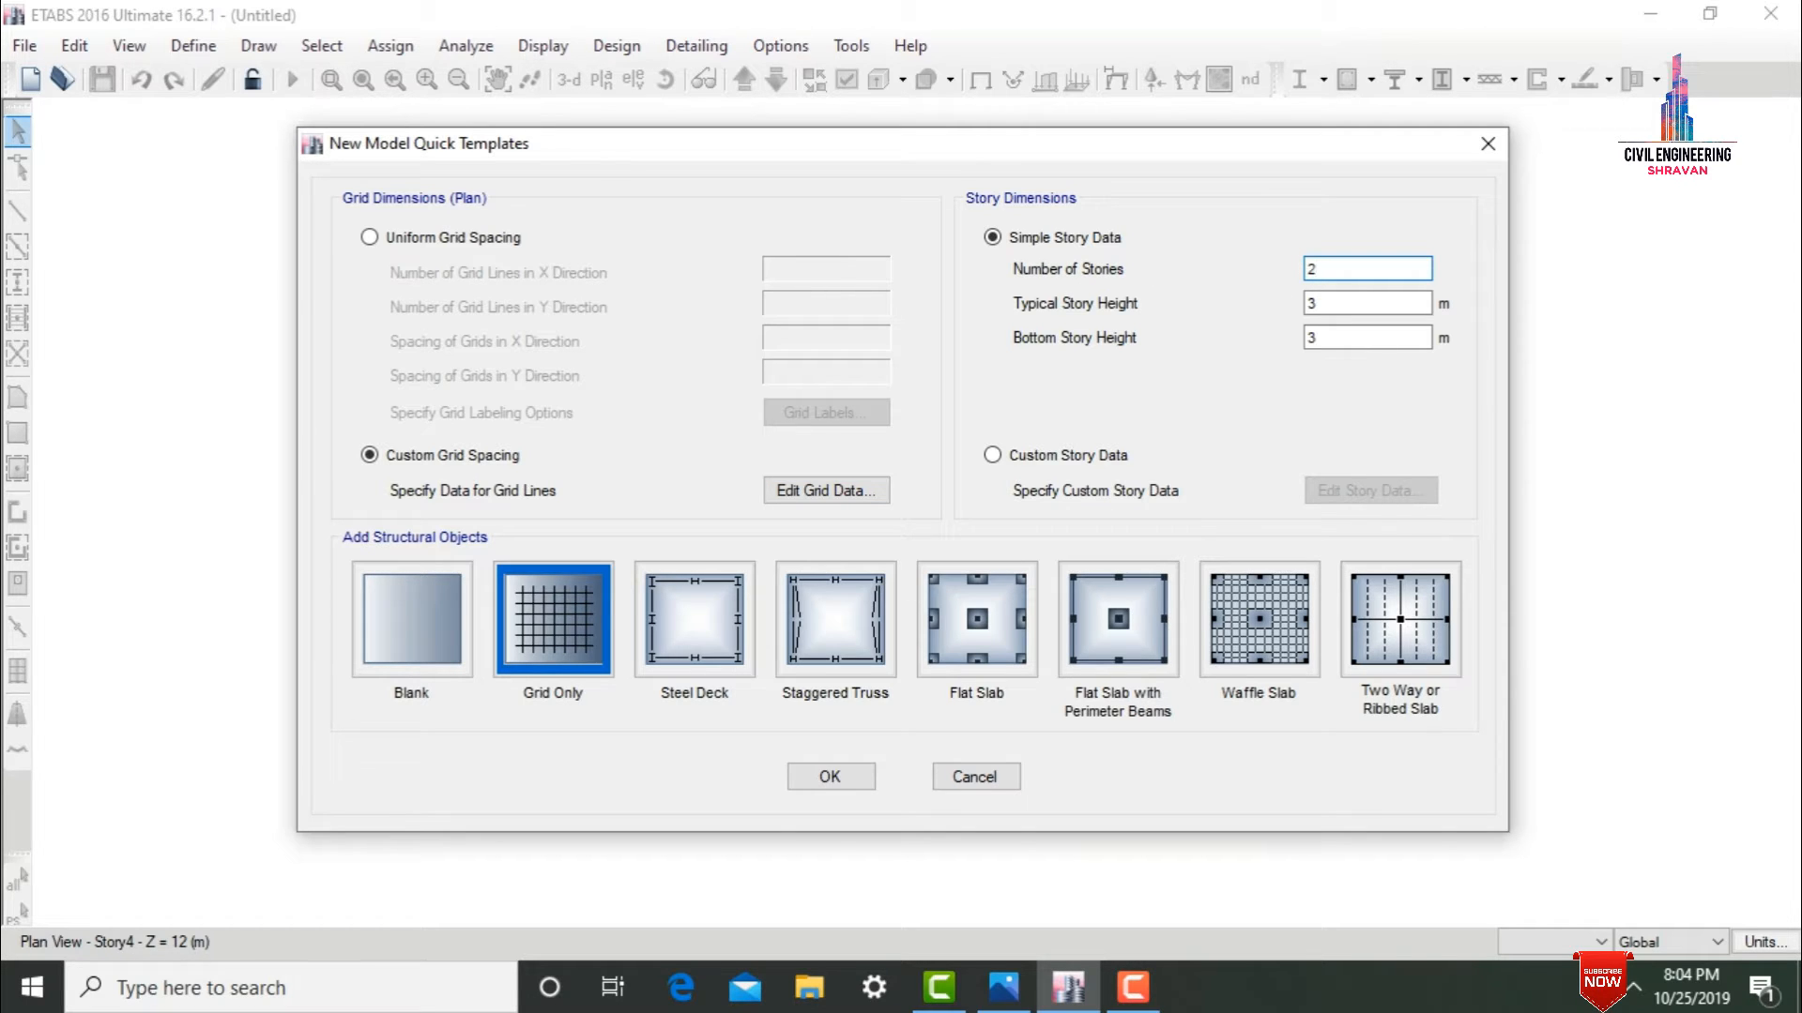
left_click(1319, 303)
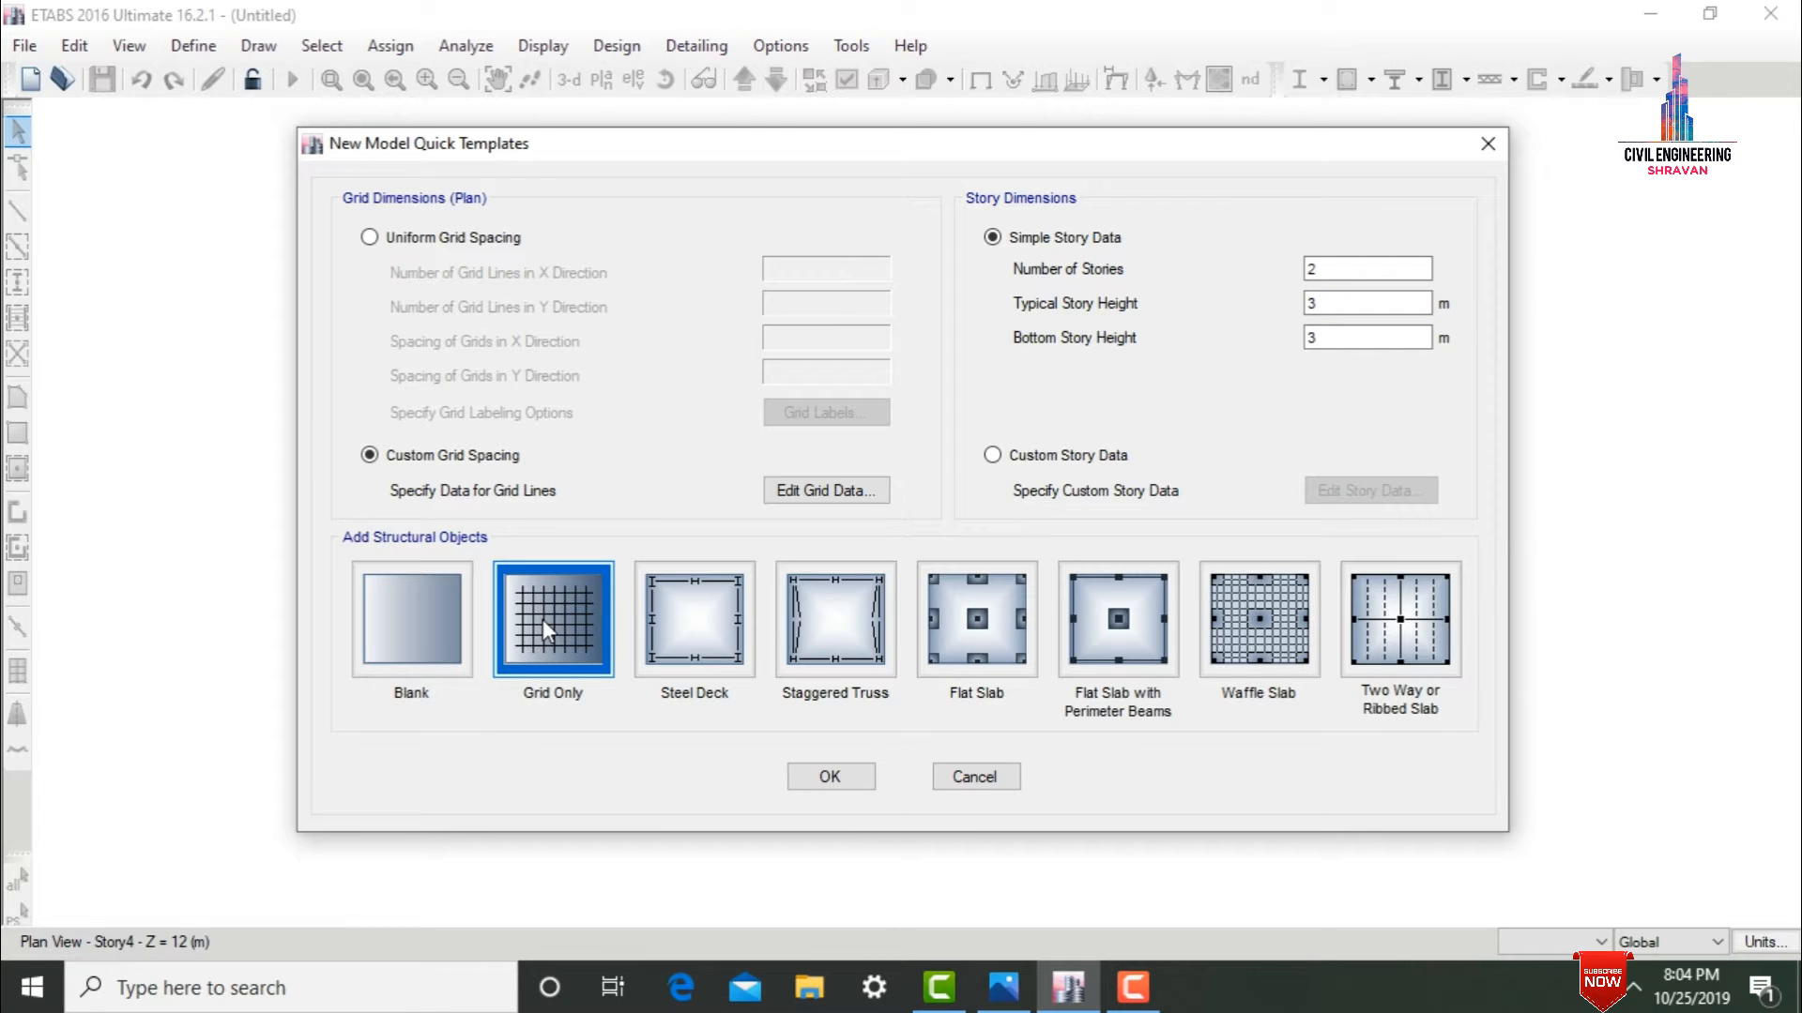
left_click(848, 784)
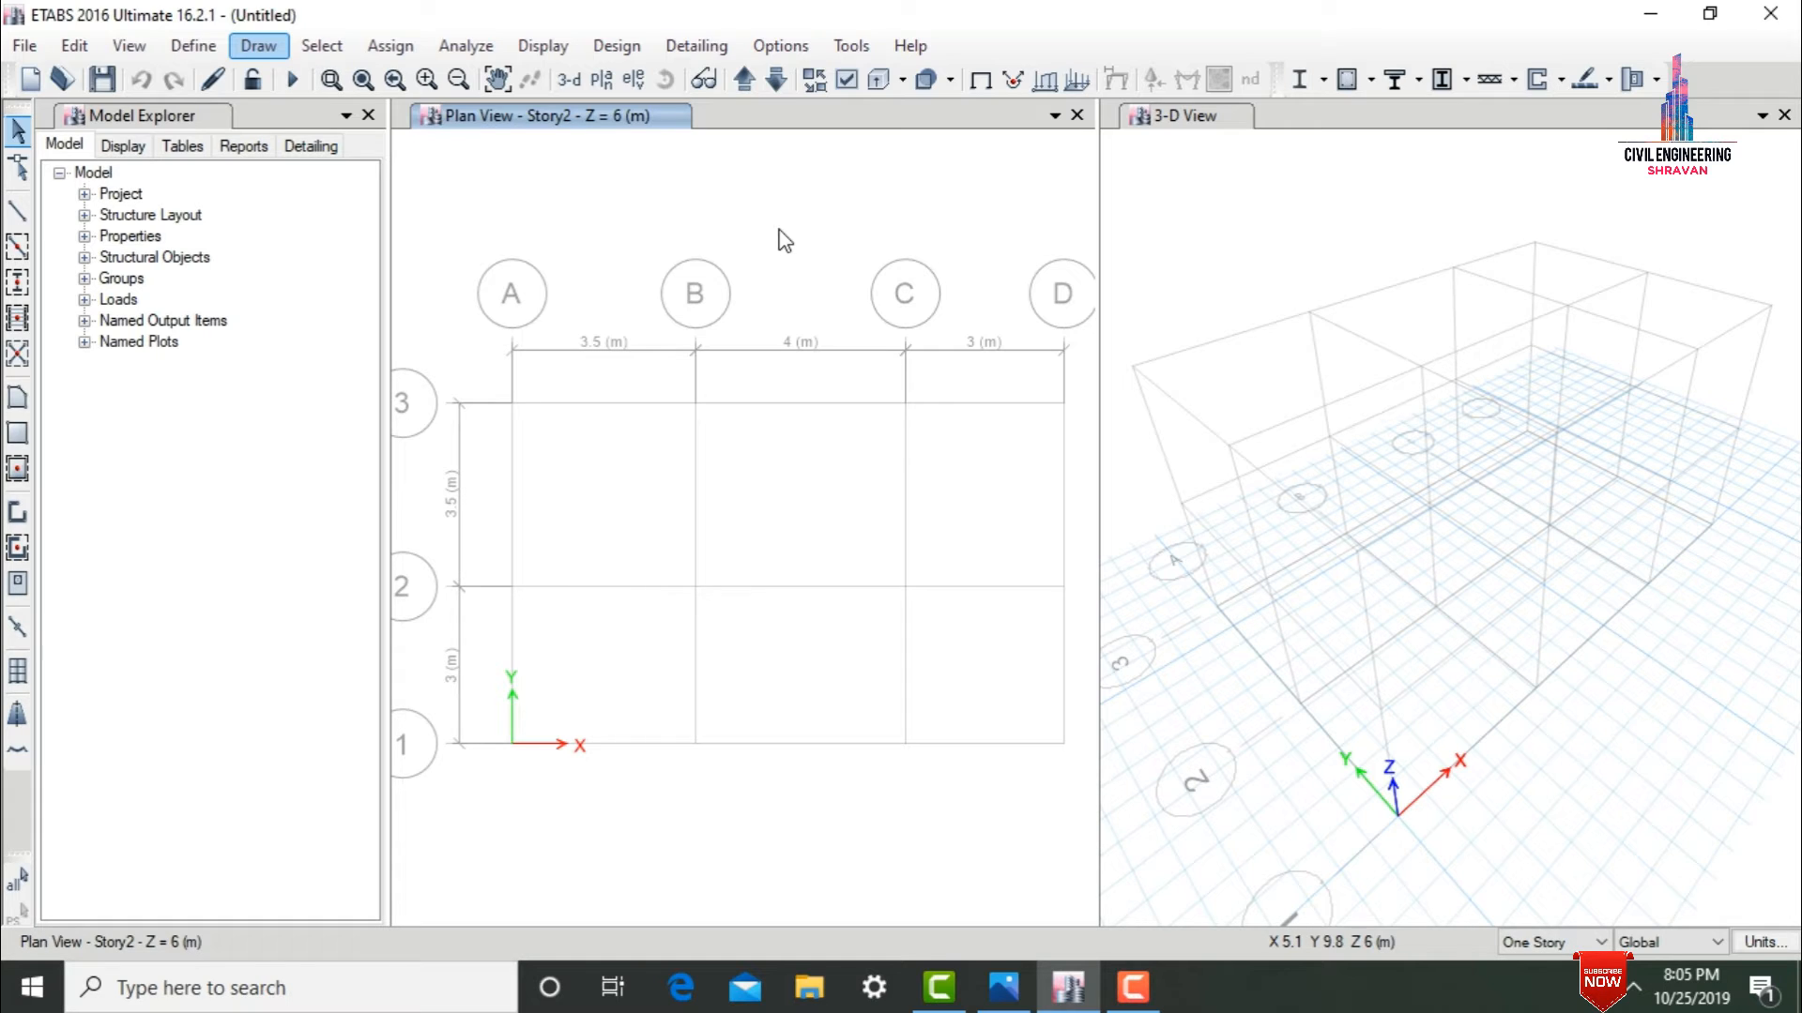
Start a new material in the material property definitions with India as its region.
left_click(202, 45)
left_click(212, 45)
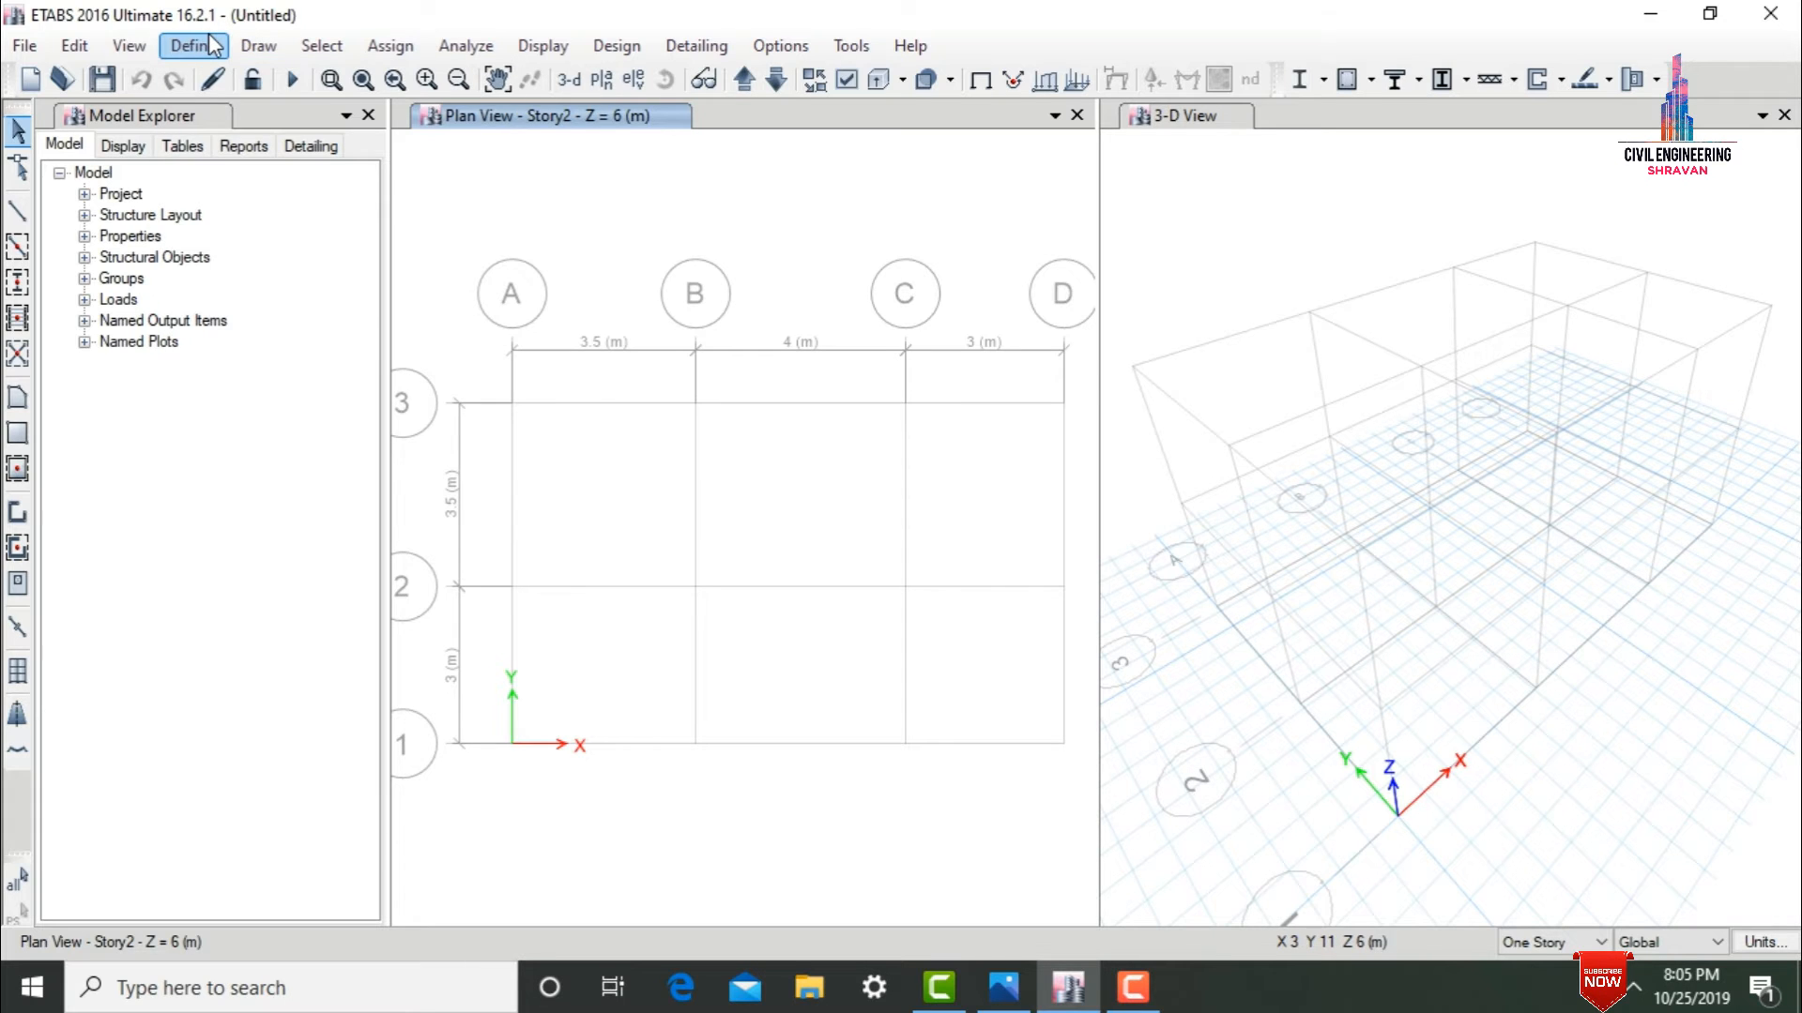
left_click(212, 45)
left_click(199, 46)
left_click(194, 45)
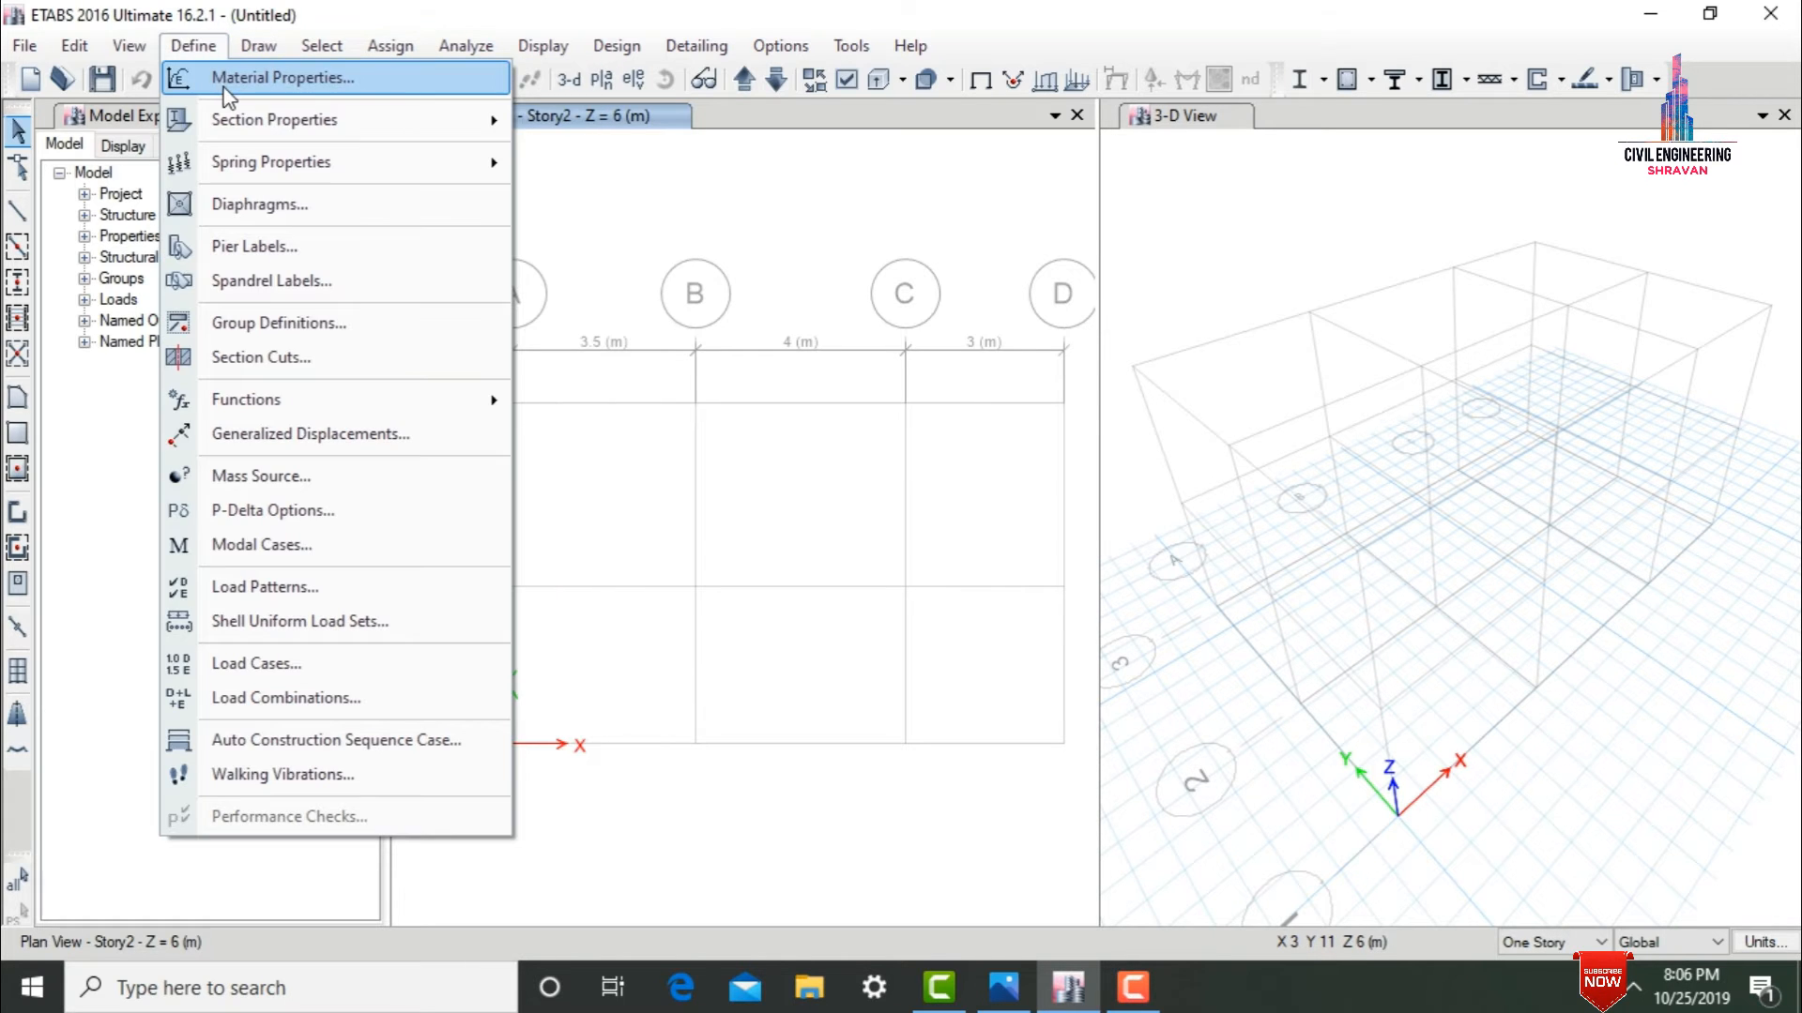
left_click(224, 84)
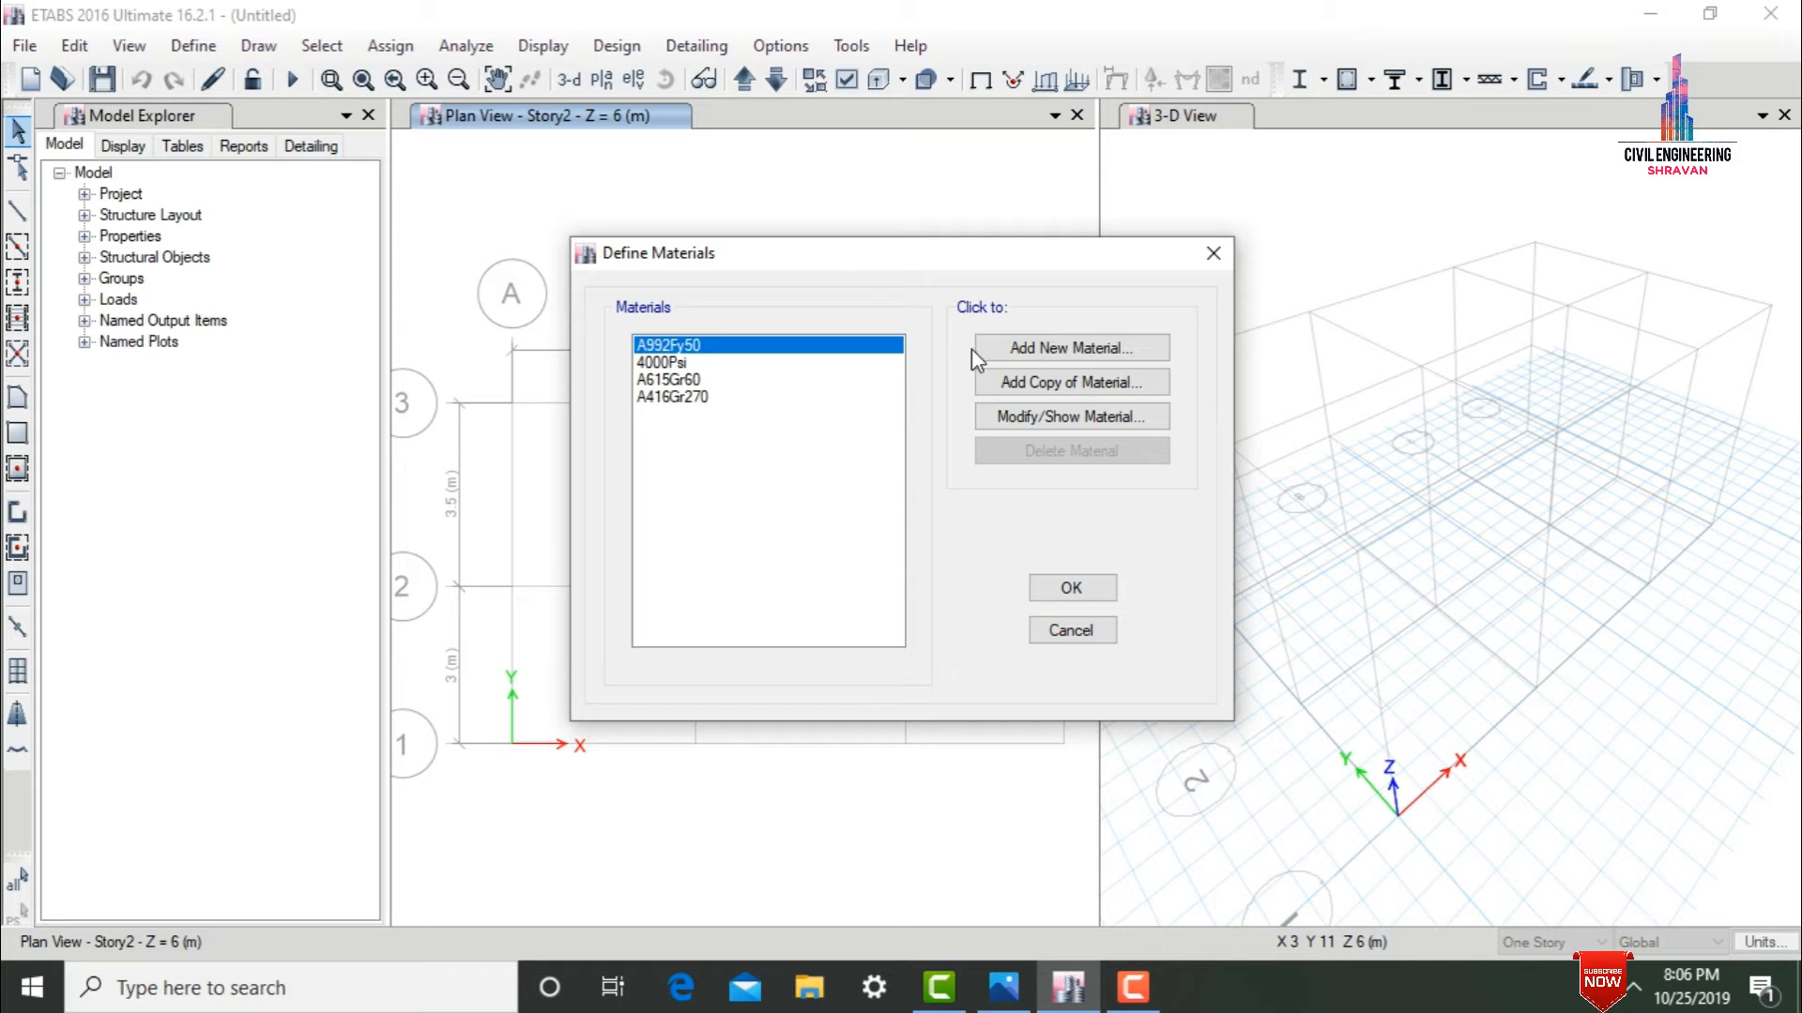
left_click(1006, 350)
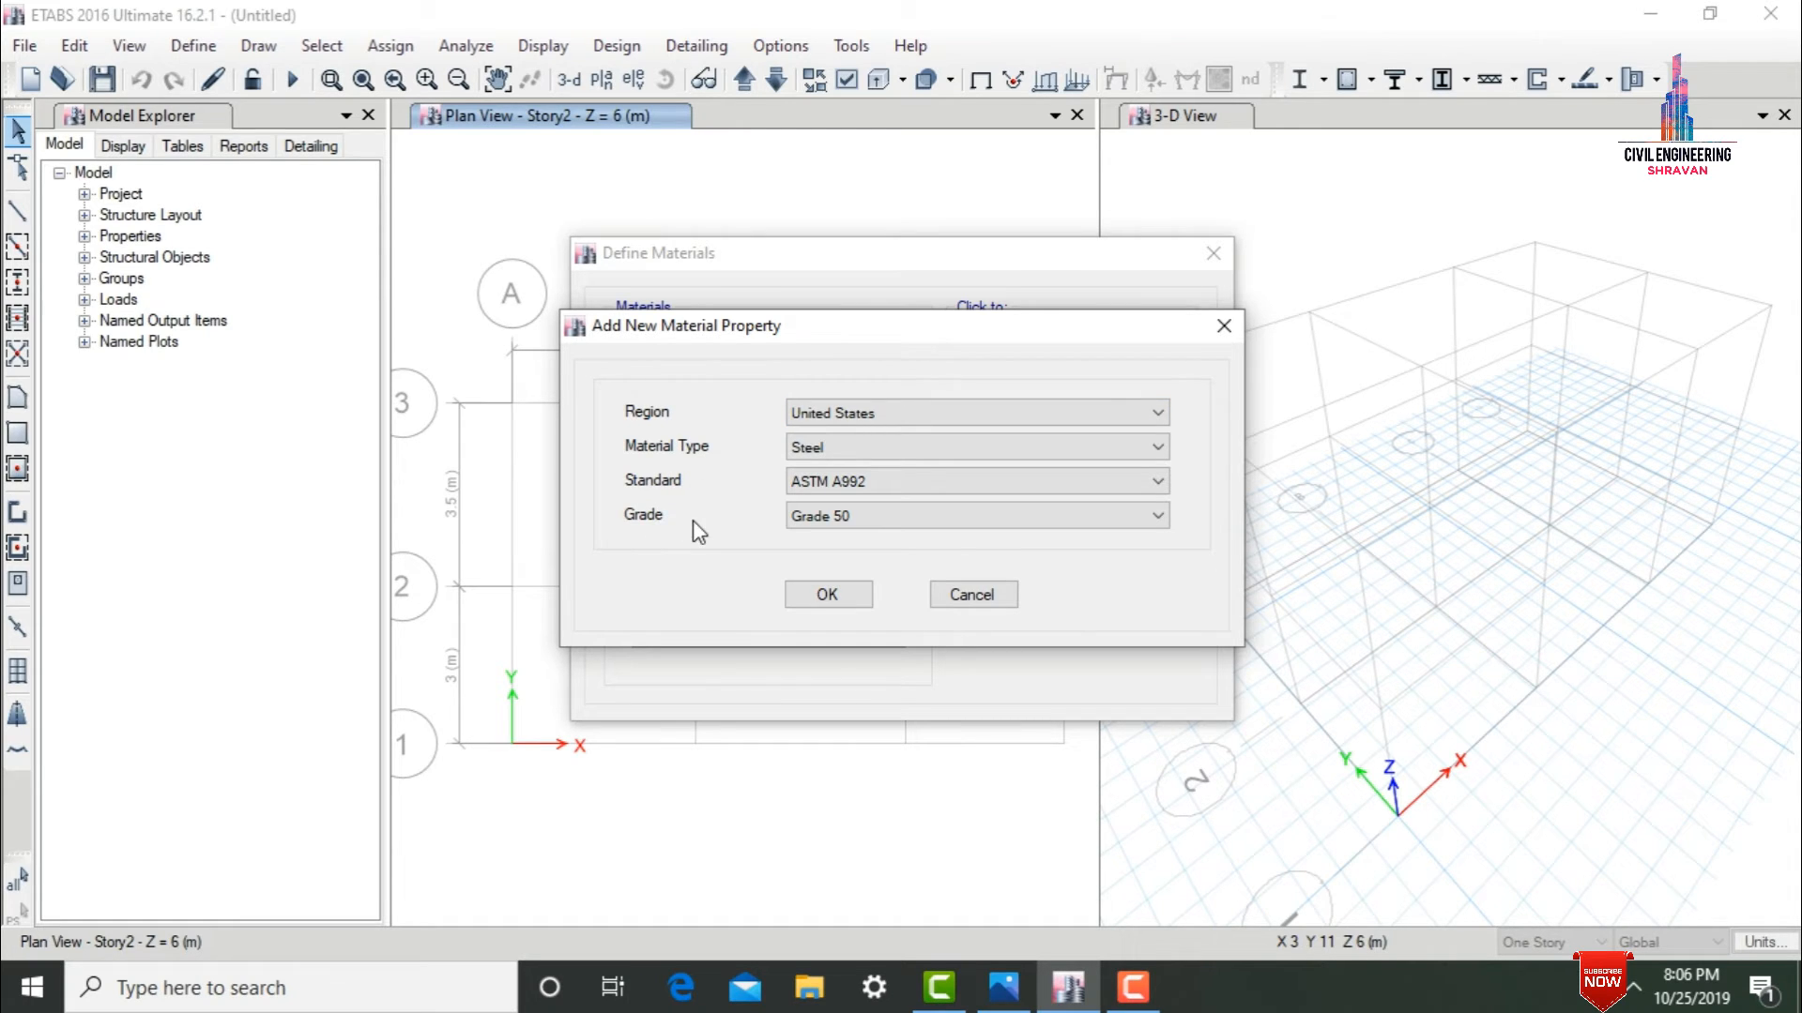
left_click(875, 411)
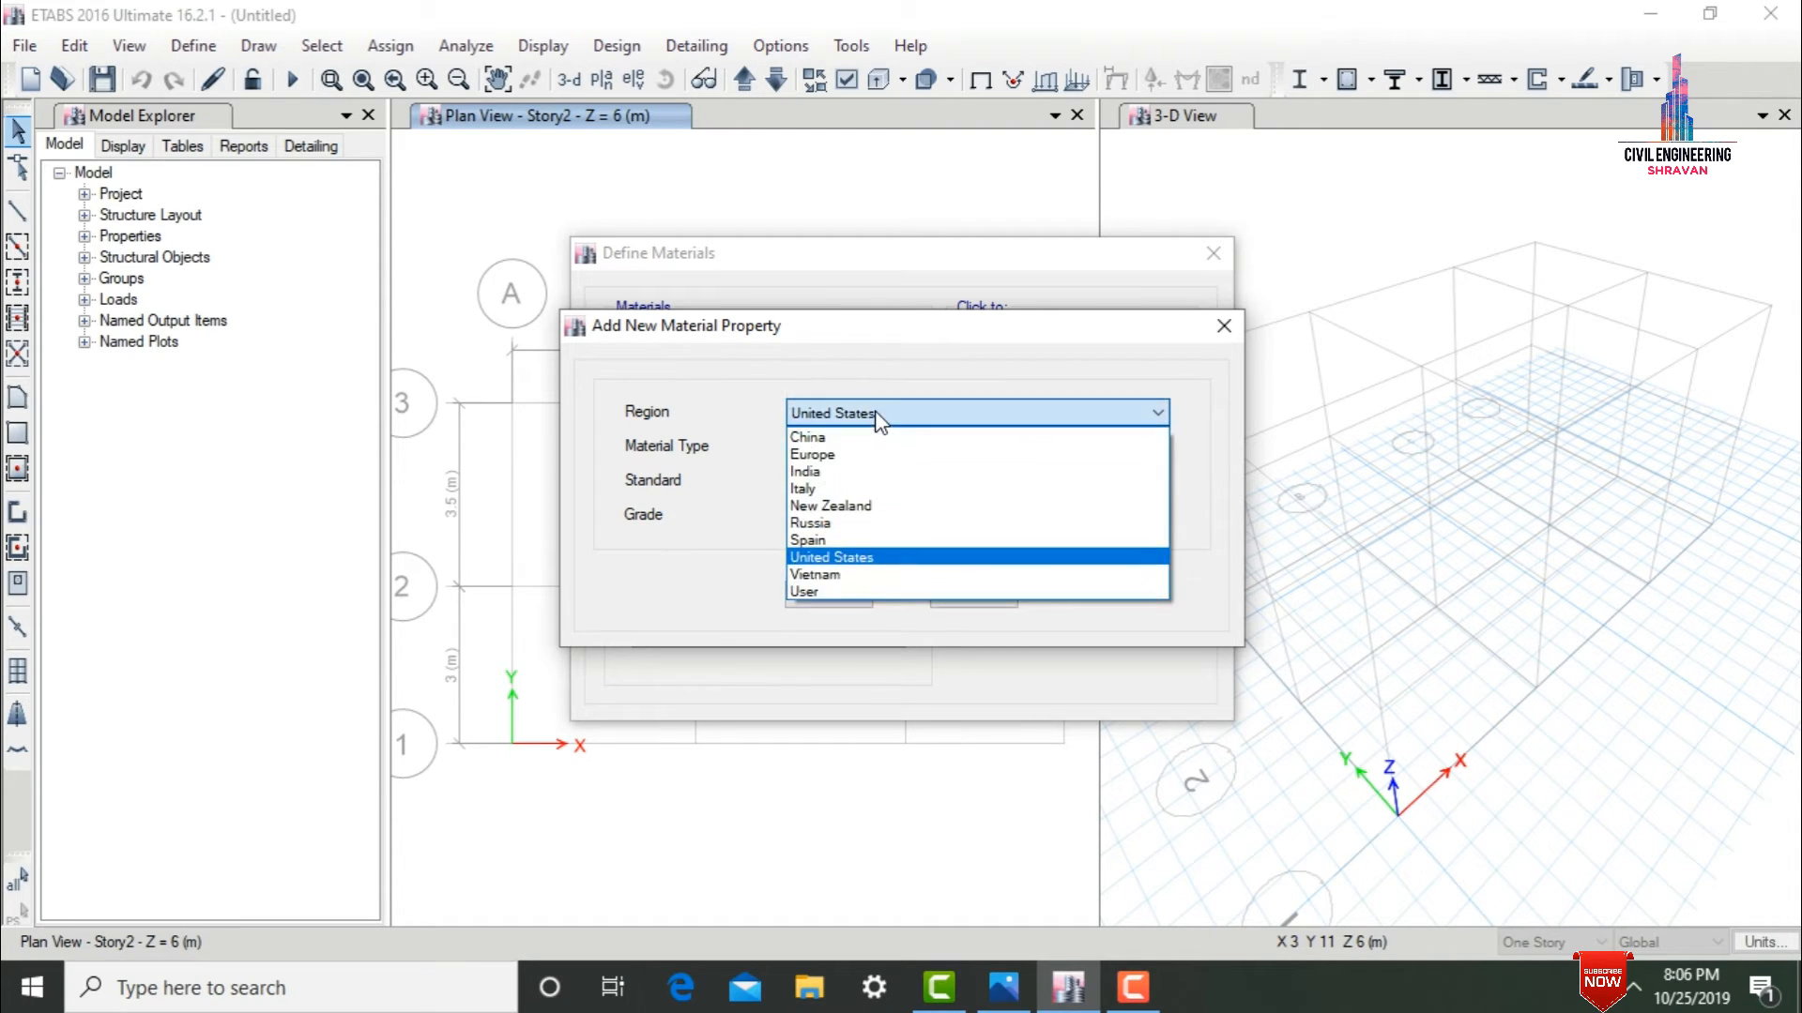
left_click(875, 475)
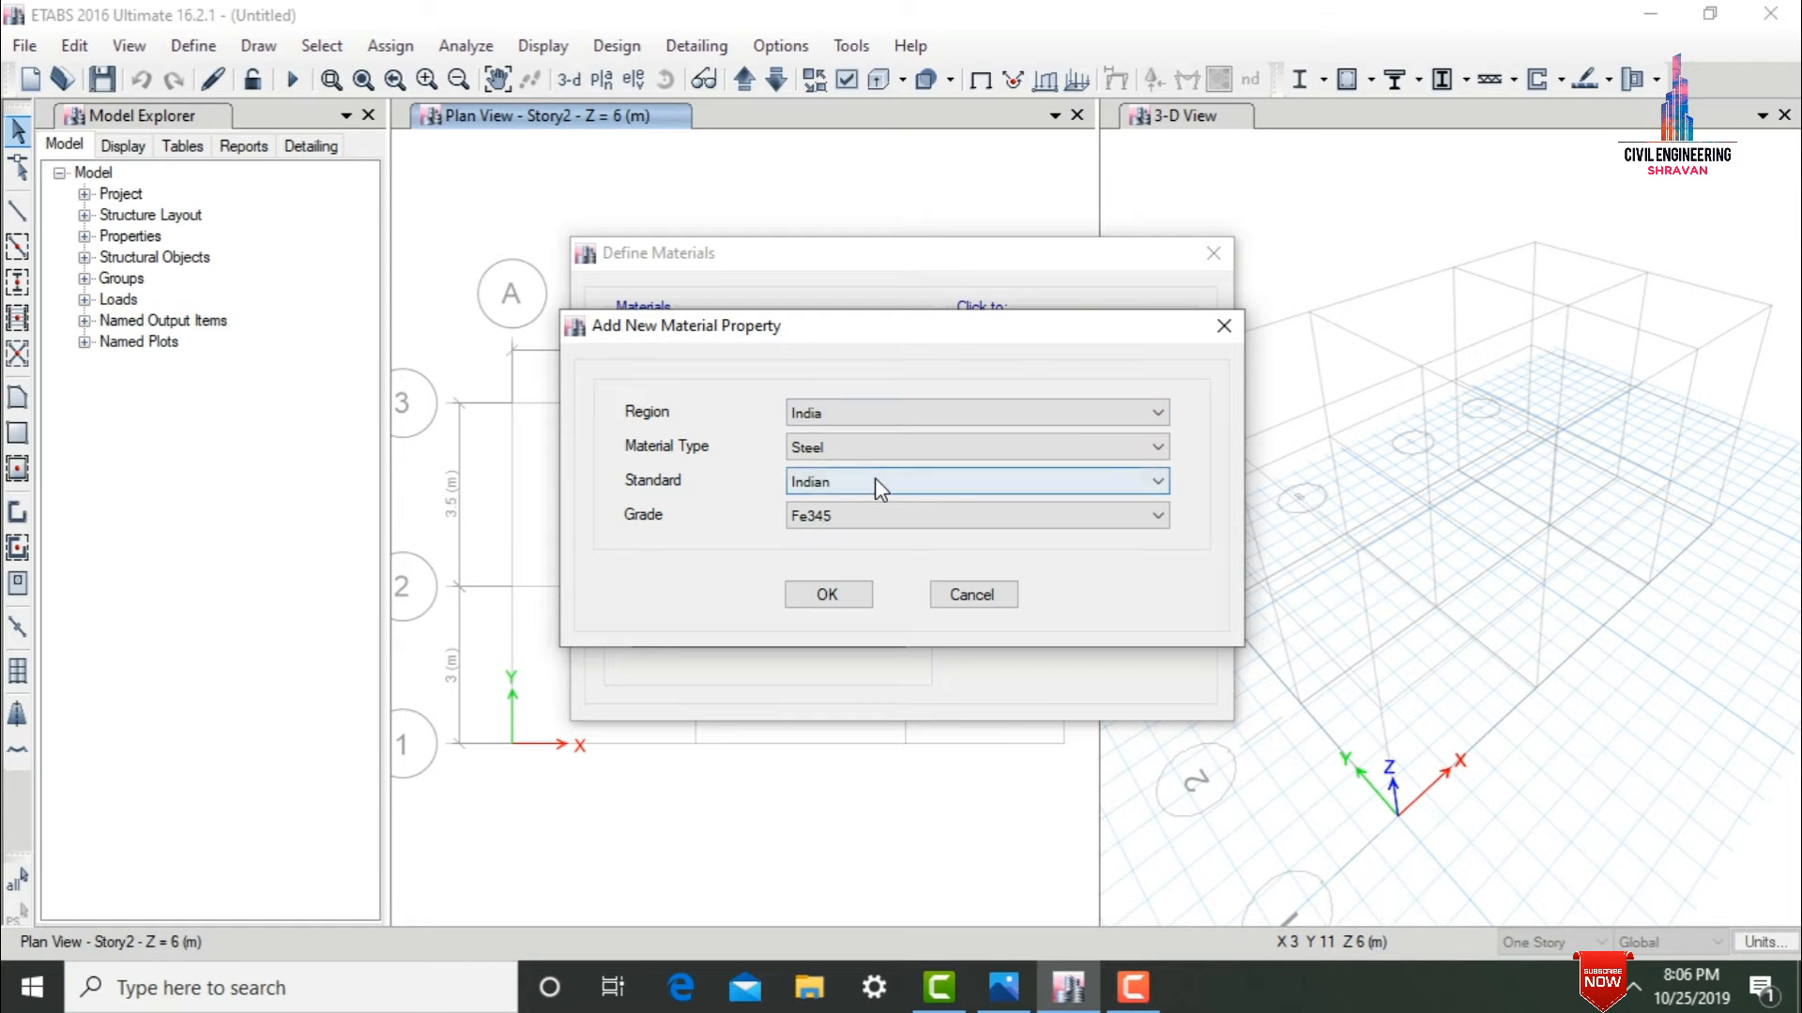
Make the new material Concrete with grade M30 and add it with its default property data.
left_click(799, 449)
left_click(814, 489)
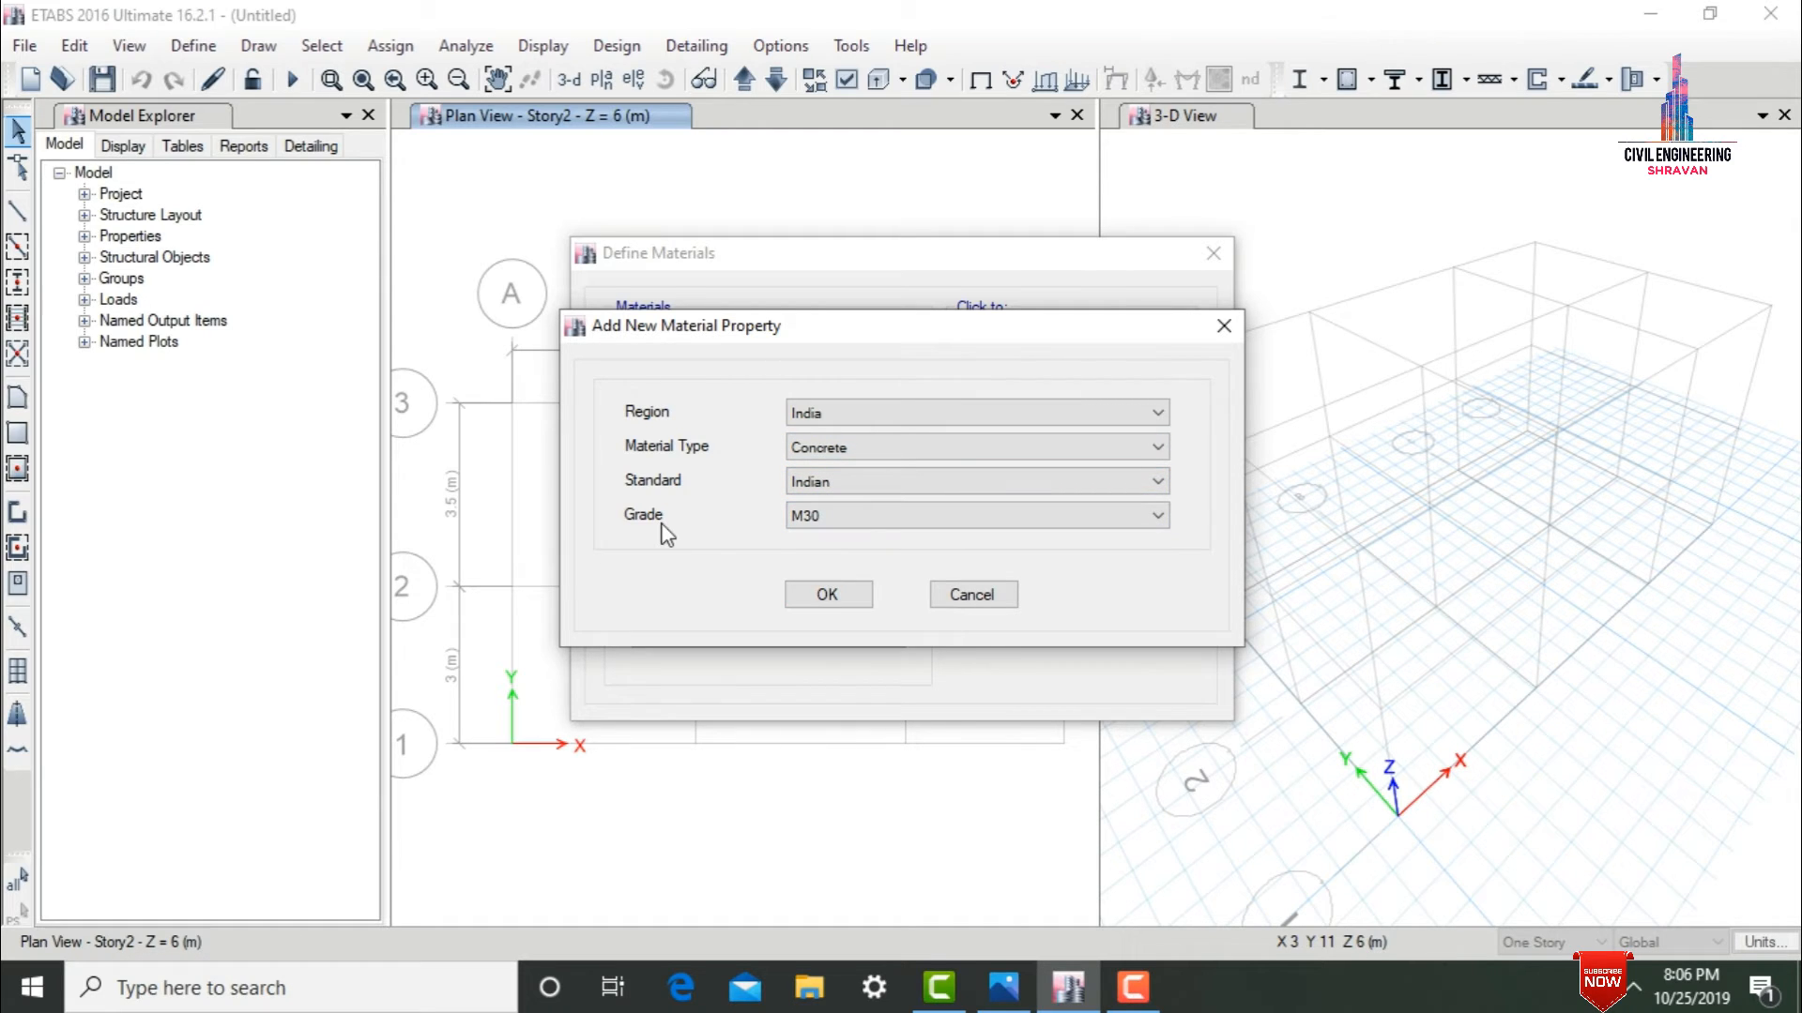
left_click(822, 524)
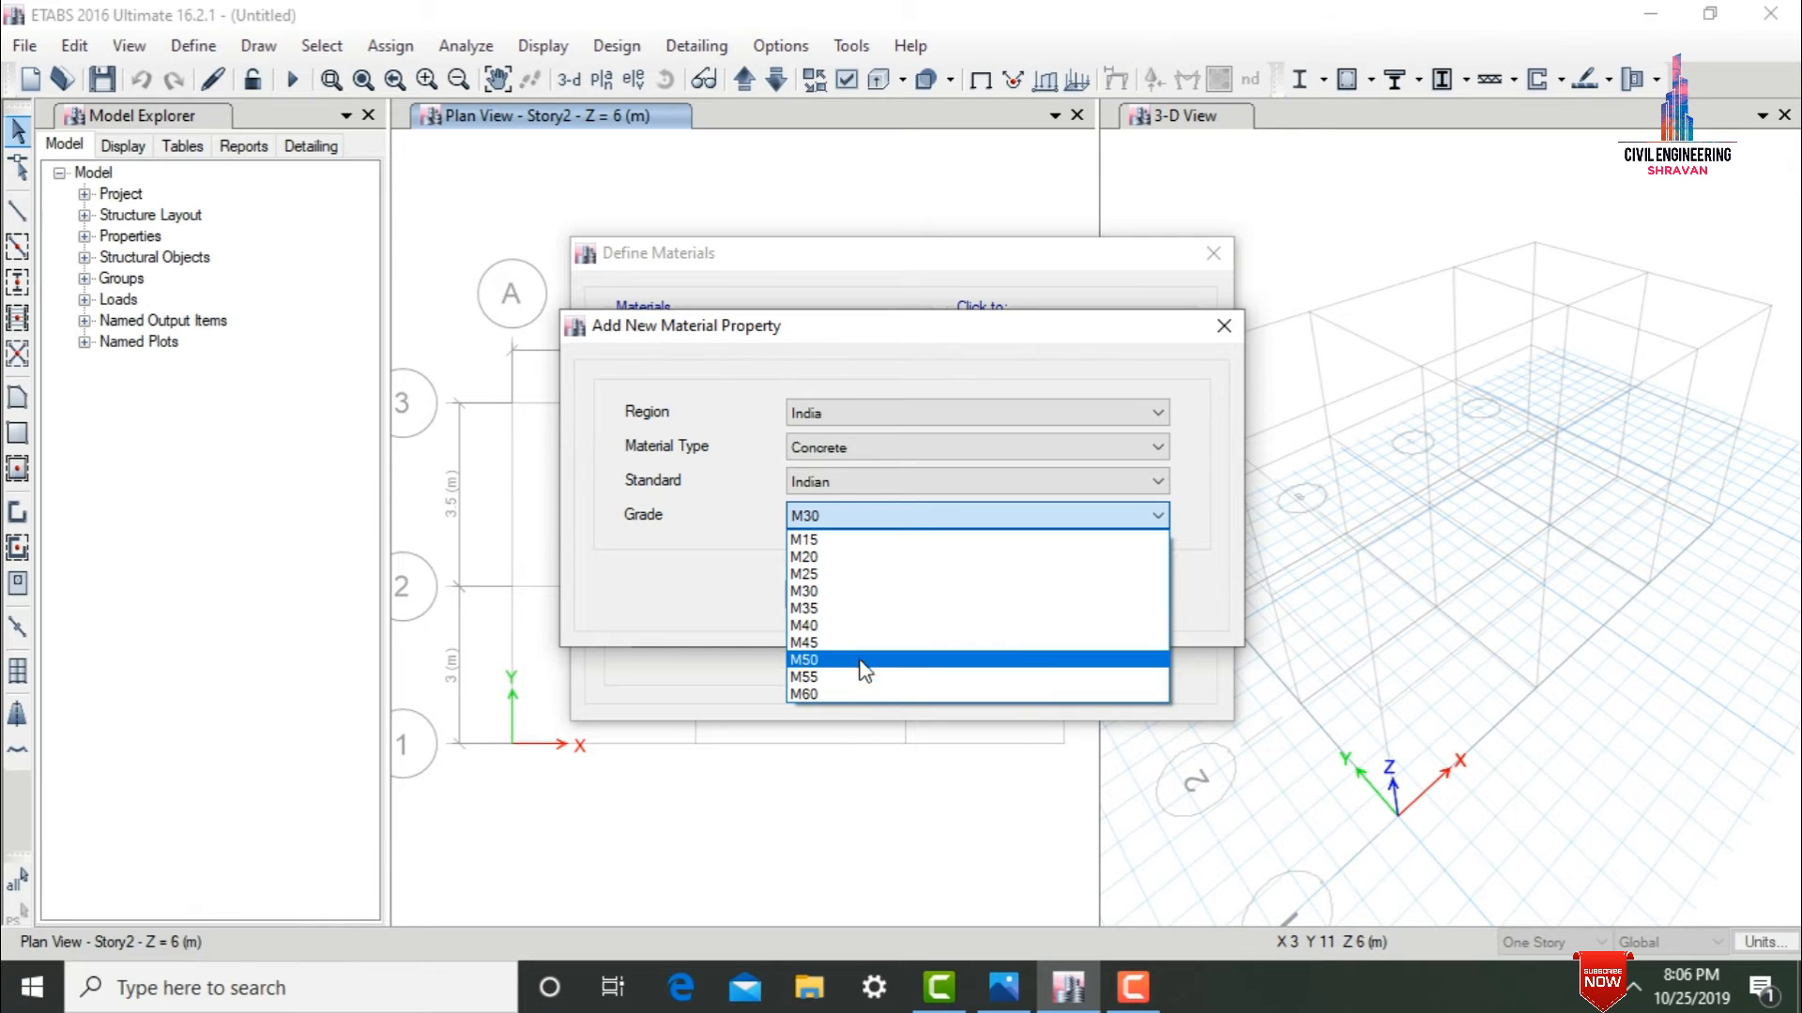
left_click(804, 591)
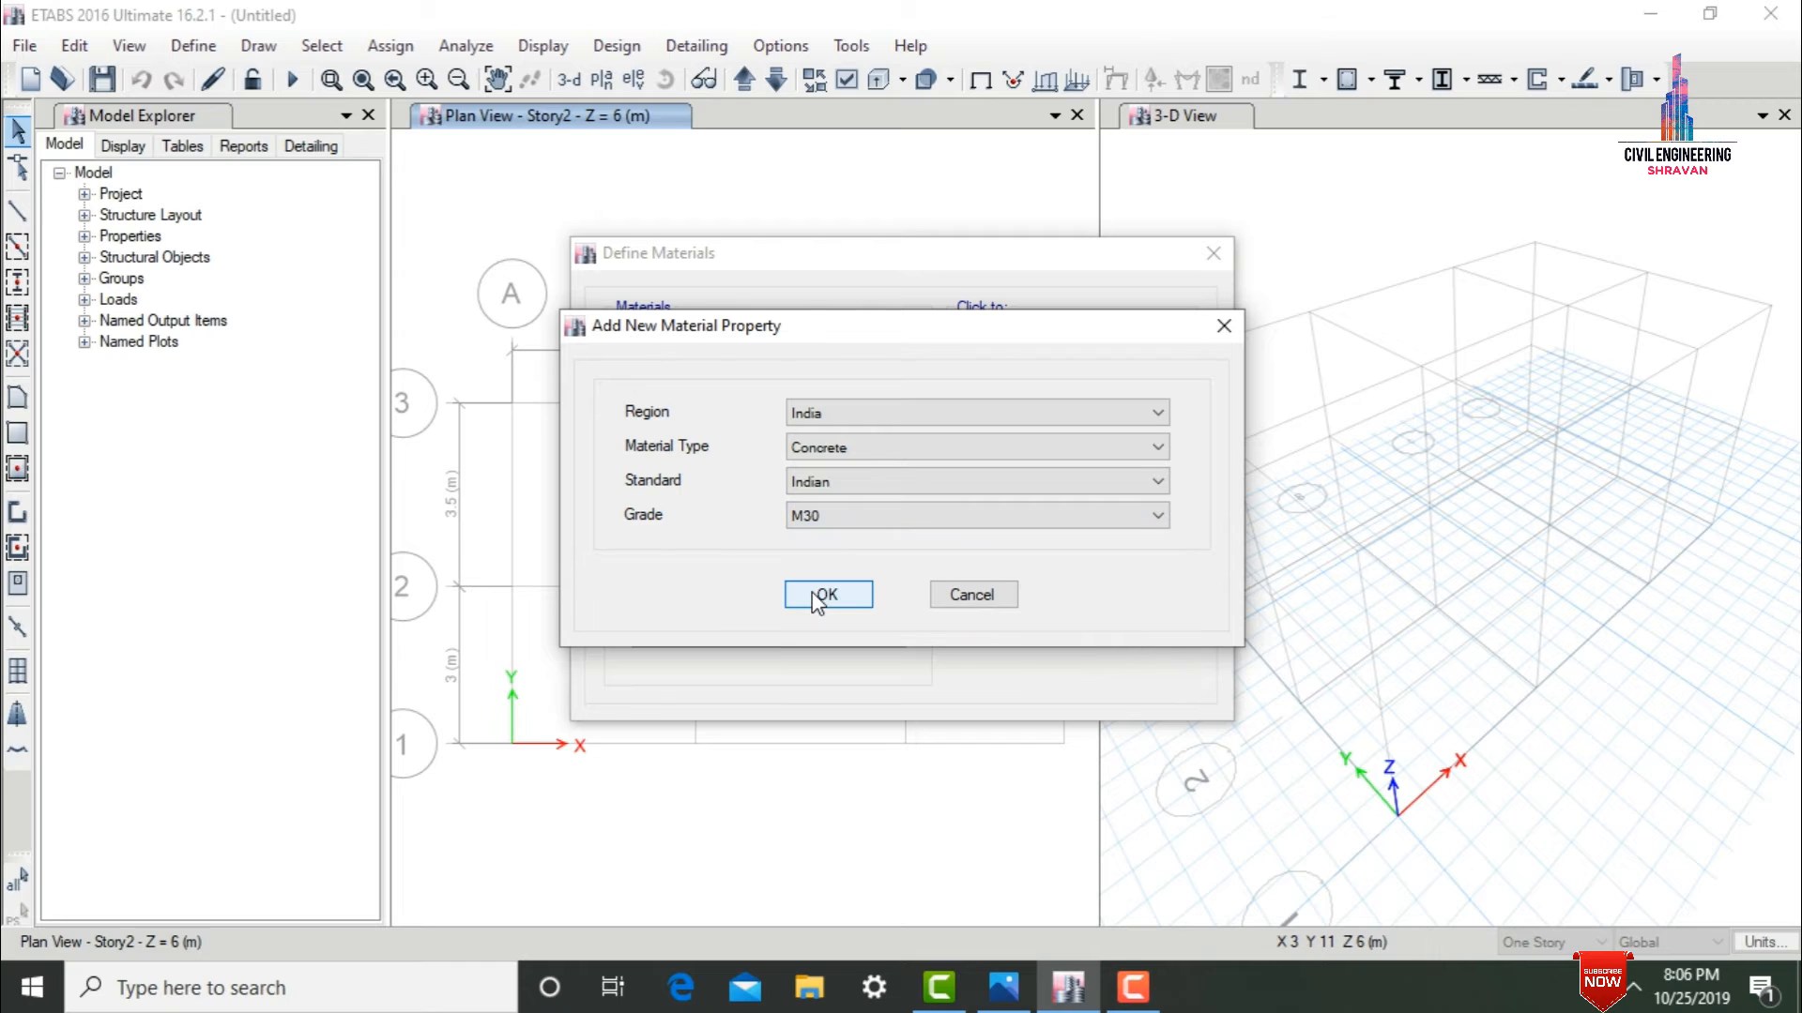
left_click(816, 597)
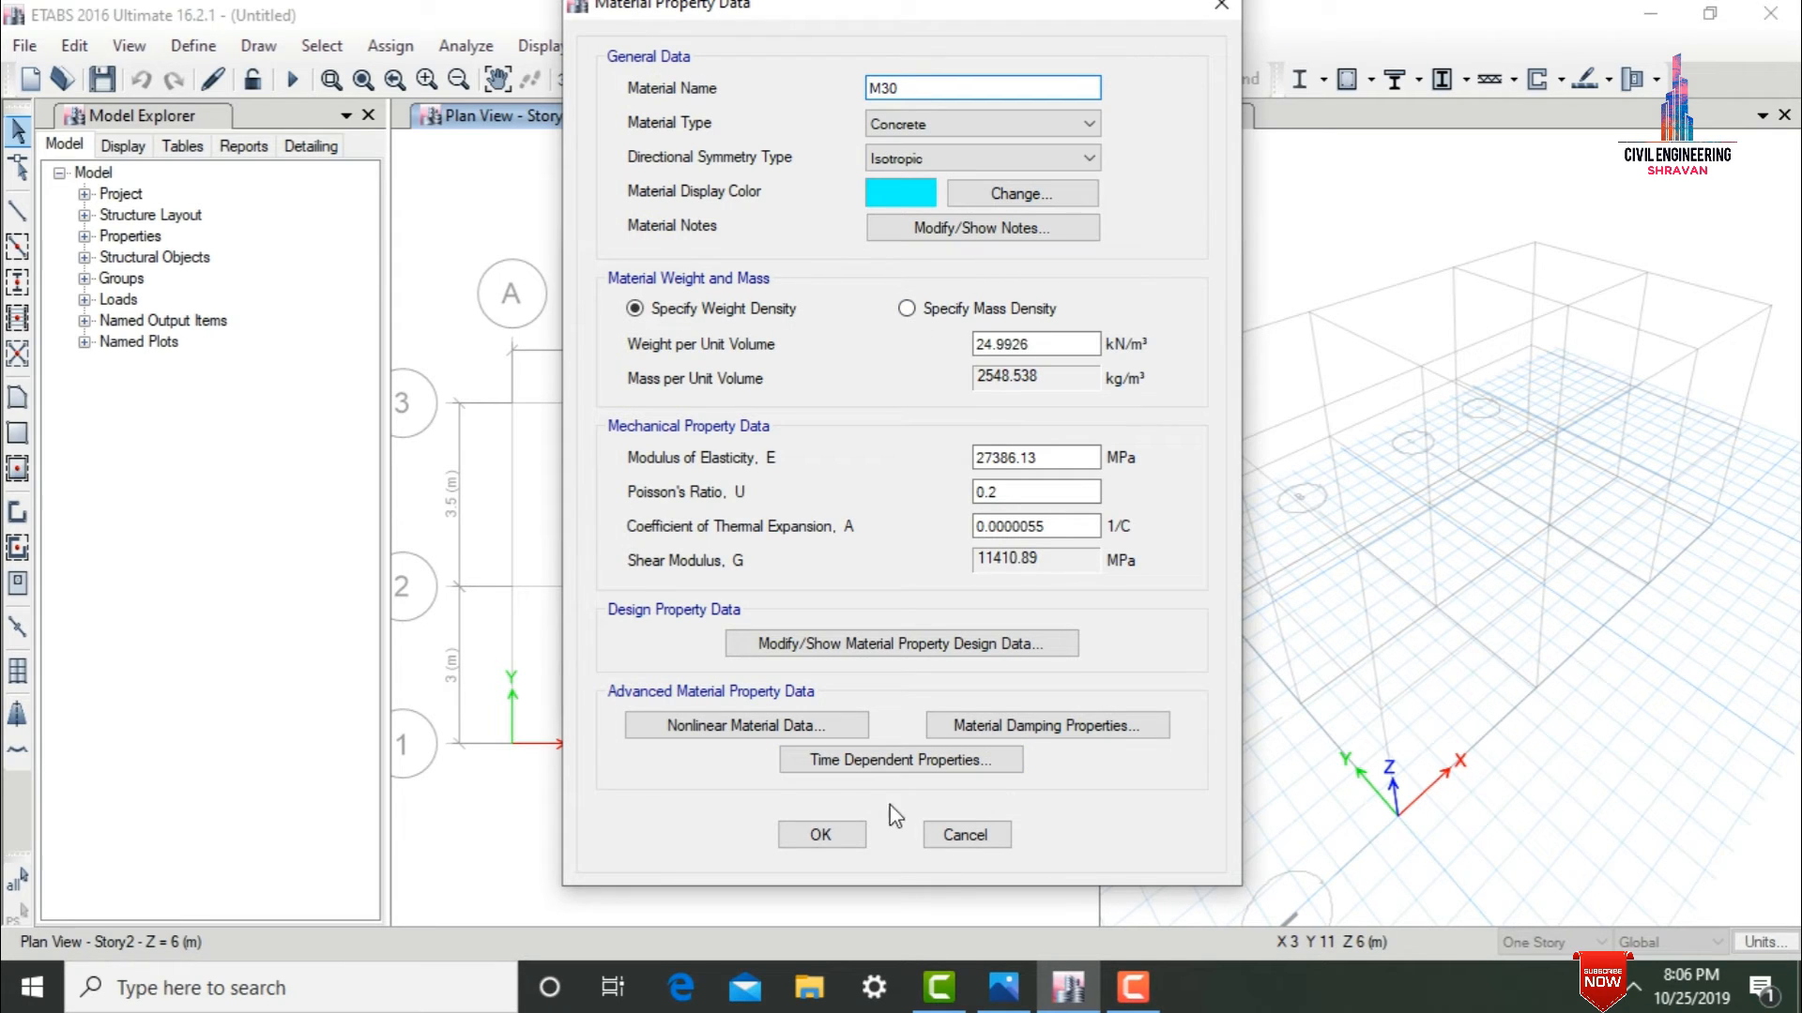
left_click(818, 837)
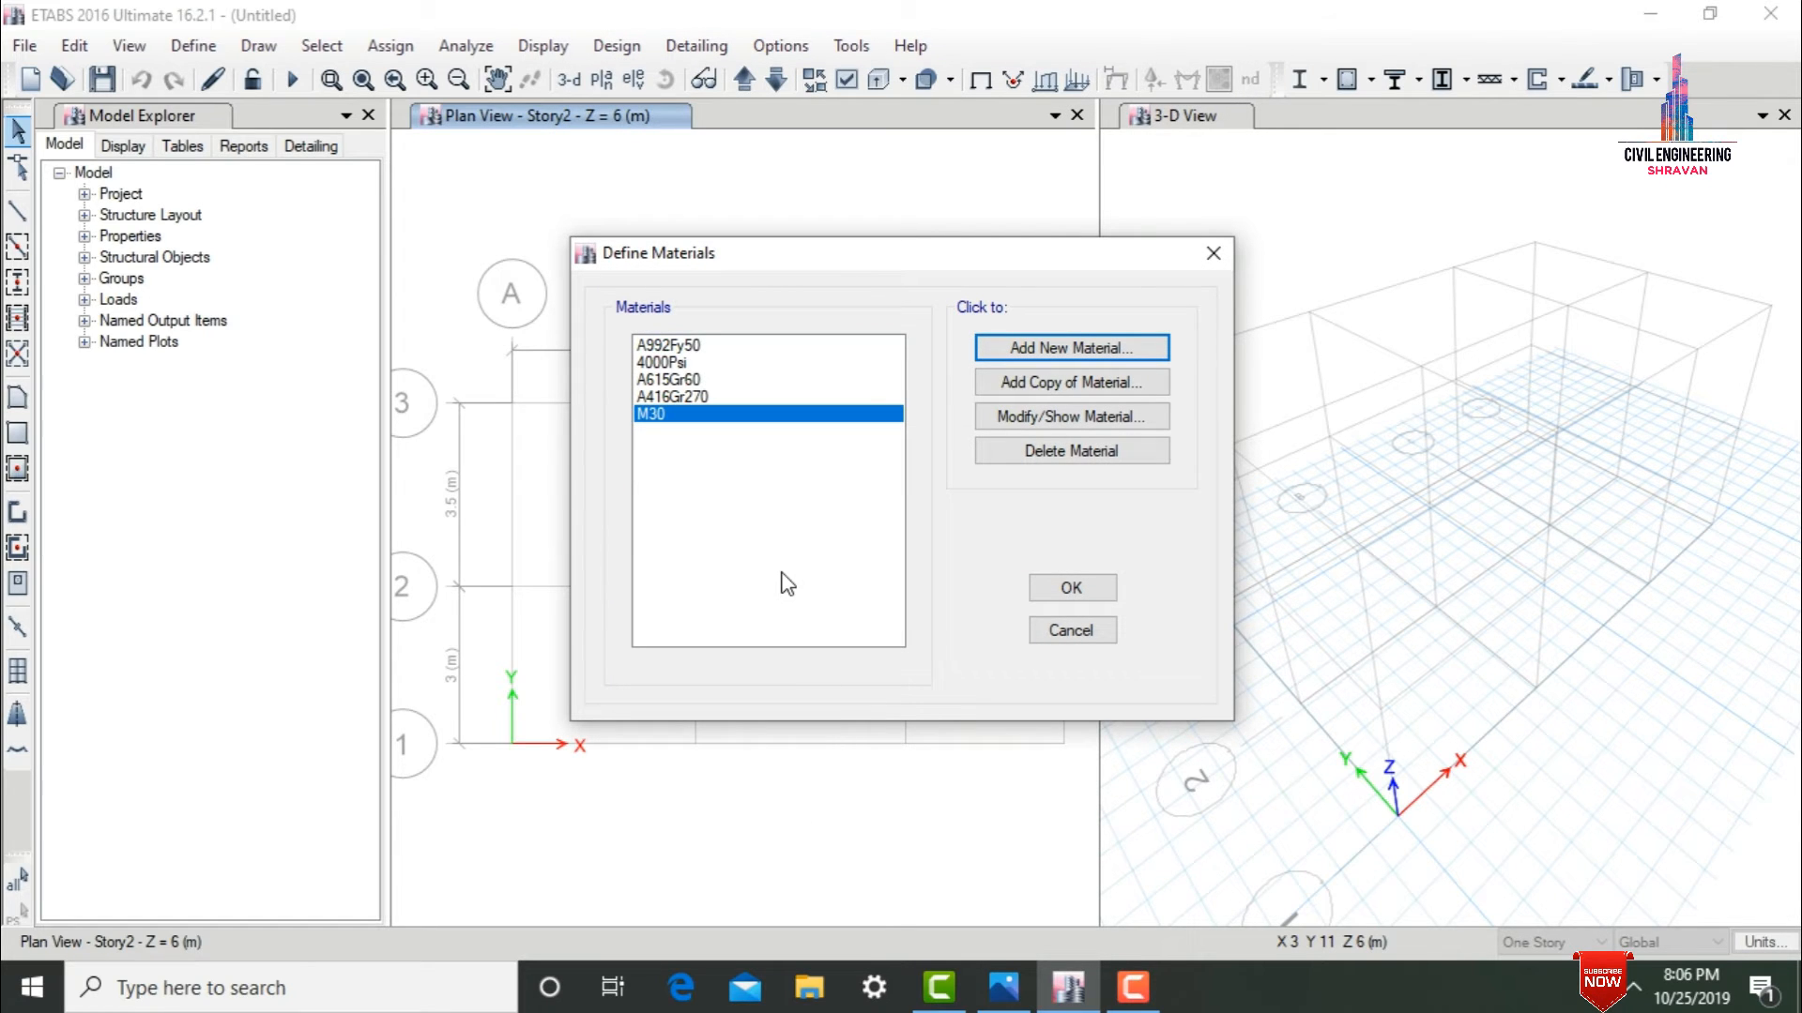
Add a new Indian material of type Steel with grade Fe345 and rename it Fe500.
left_click(1040, 355)
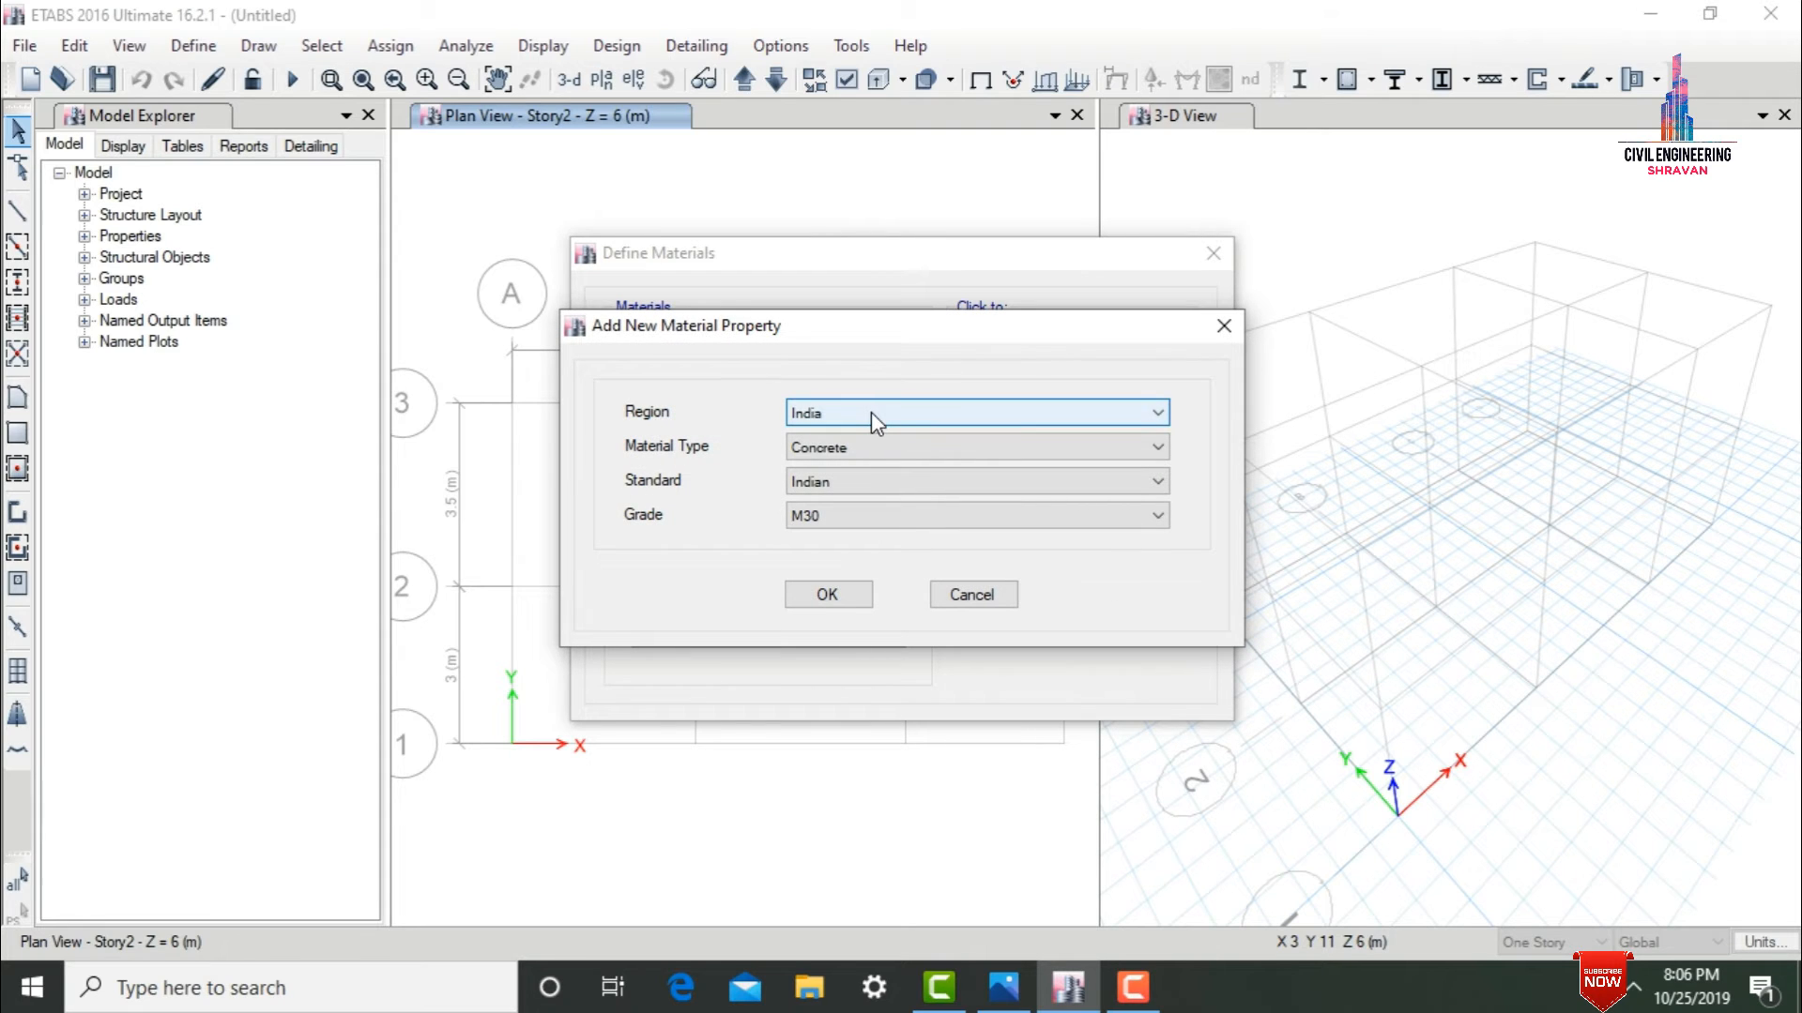
left_click(843, 445)
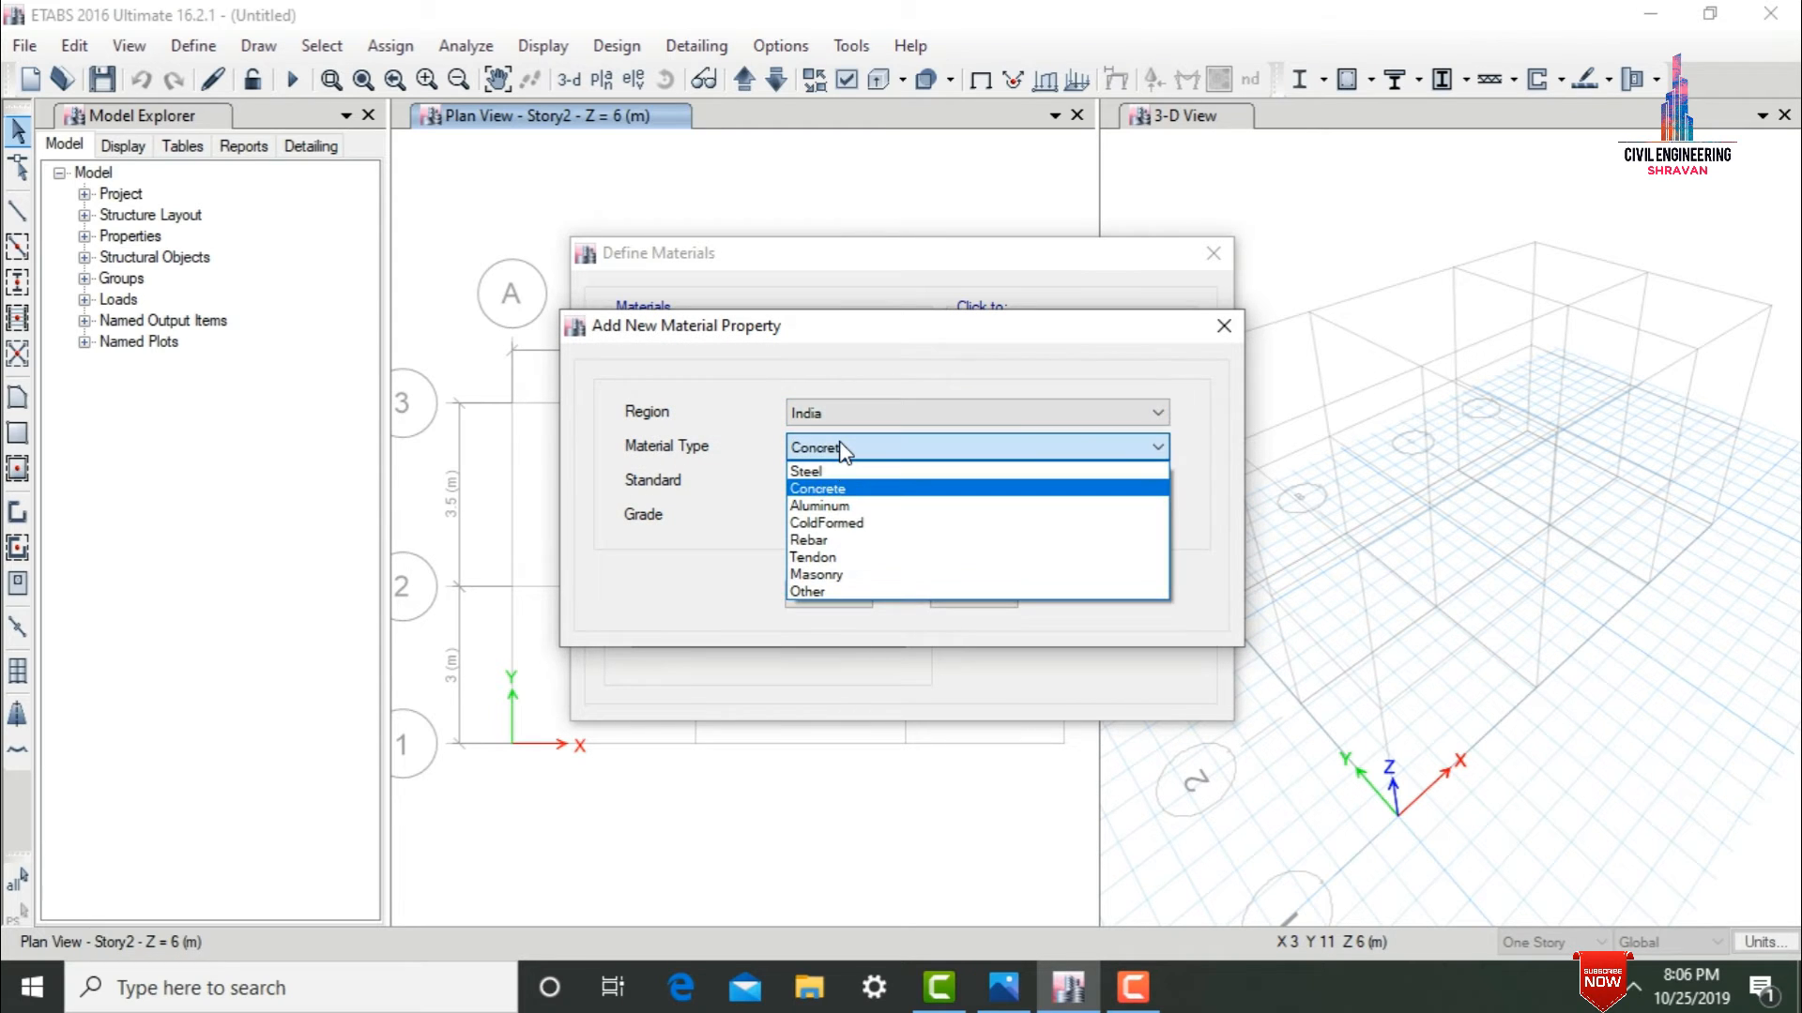
left_click(839, 471)
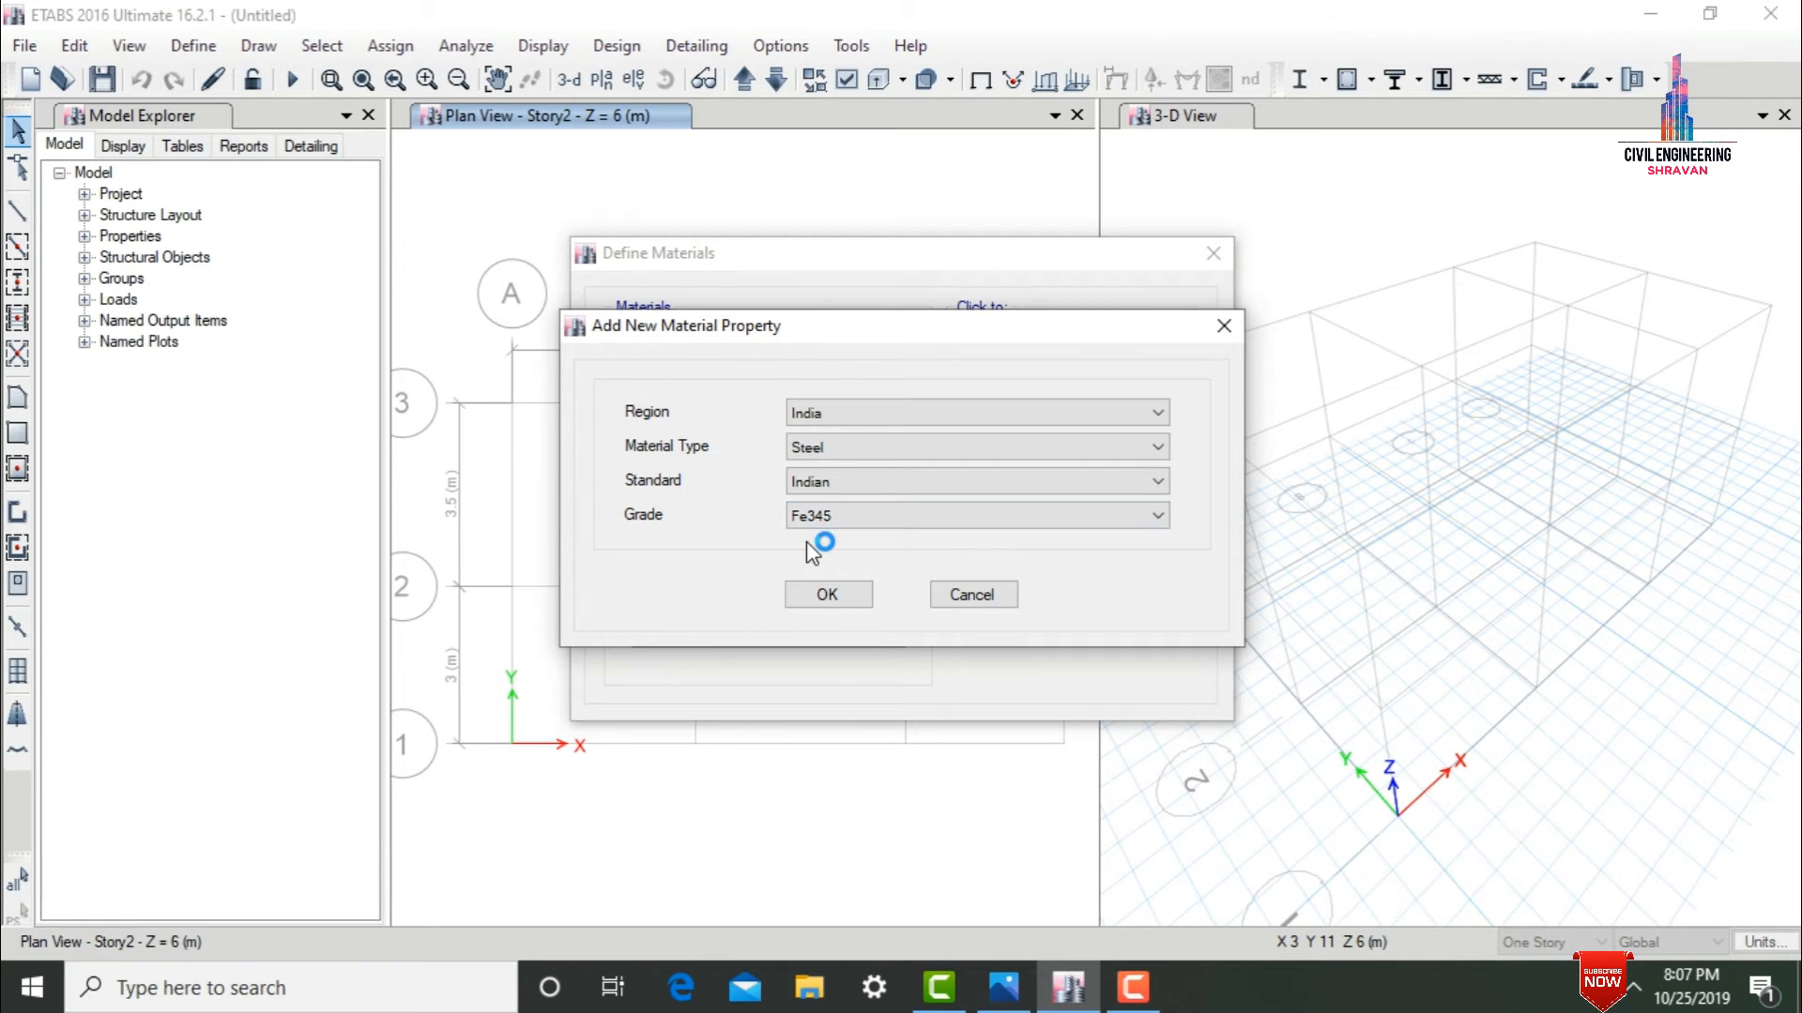
left_click(860, 594)
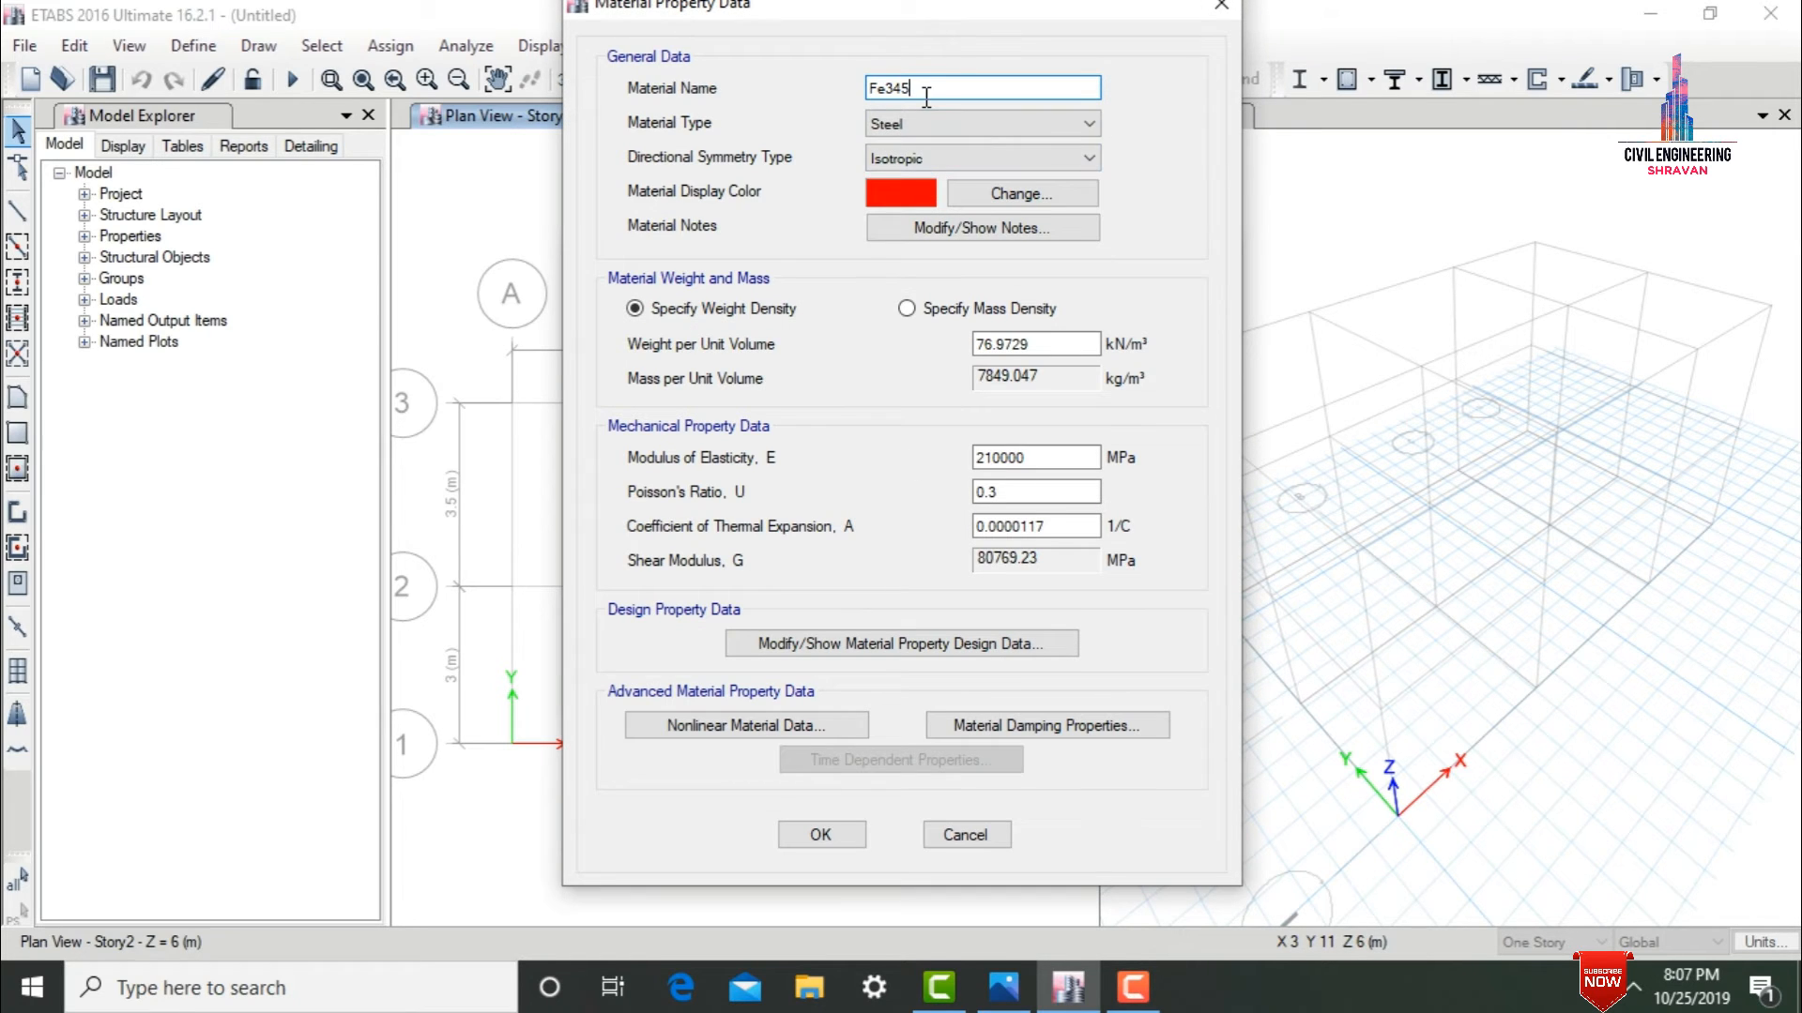
key("BackSpace")
key("BackSpace")
type("500")
Set the Fe500 material's minimum yield stress and minimum tensile strength to 500 MPa, and accept the material definitions.
left_click(794, 647)
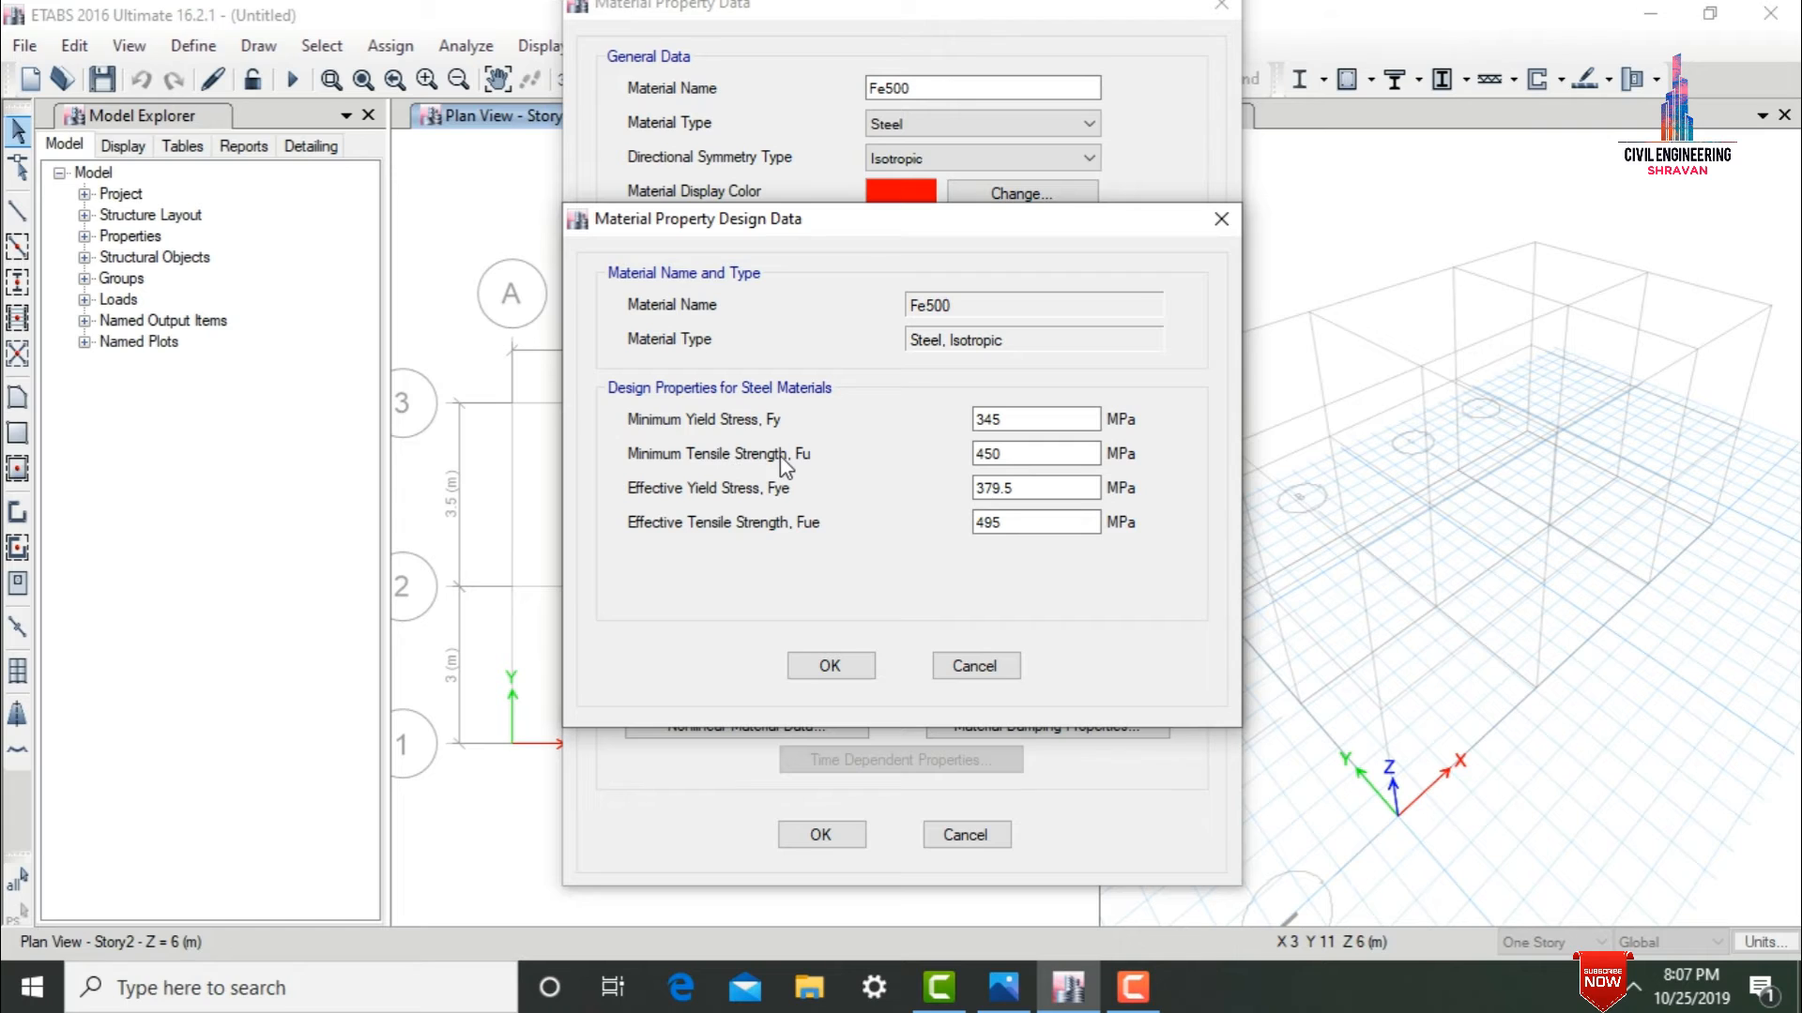
double_click(985, 419)
type("500")
key("Tab")
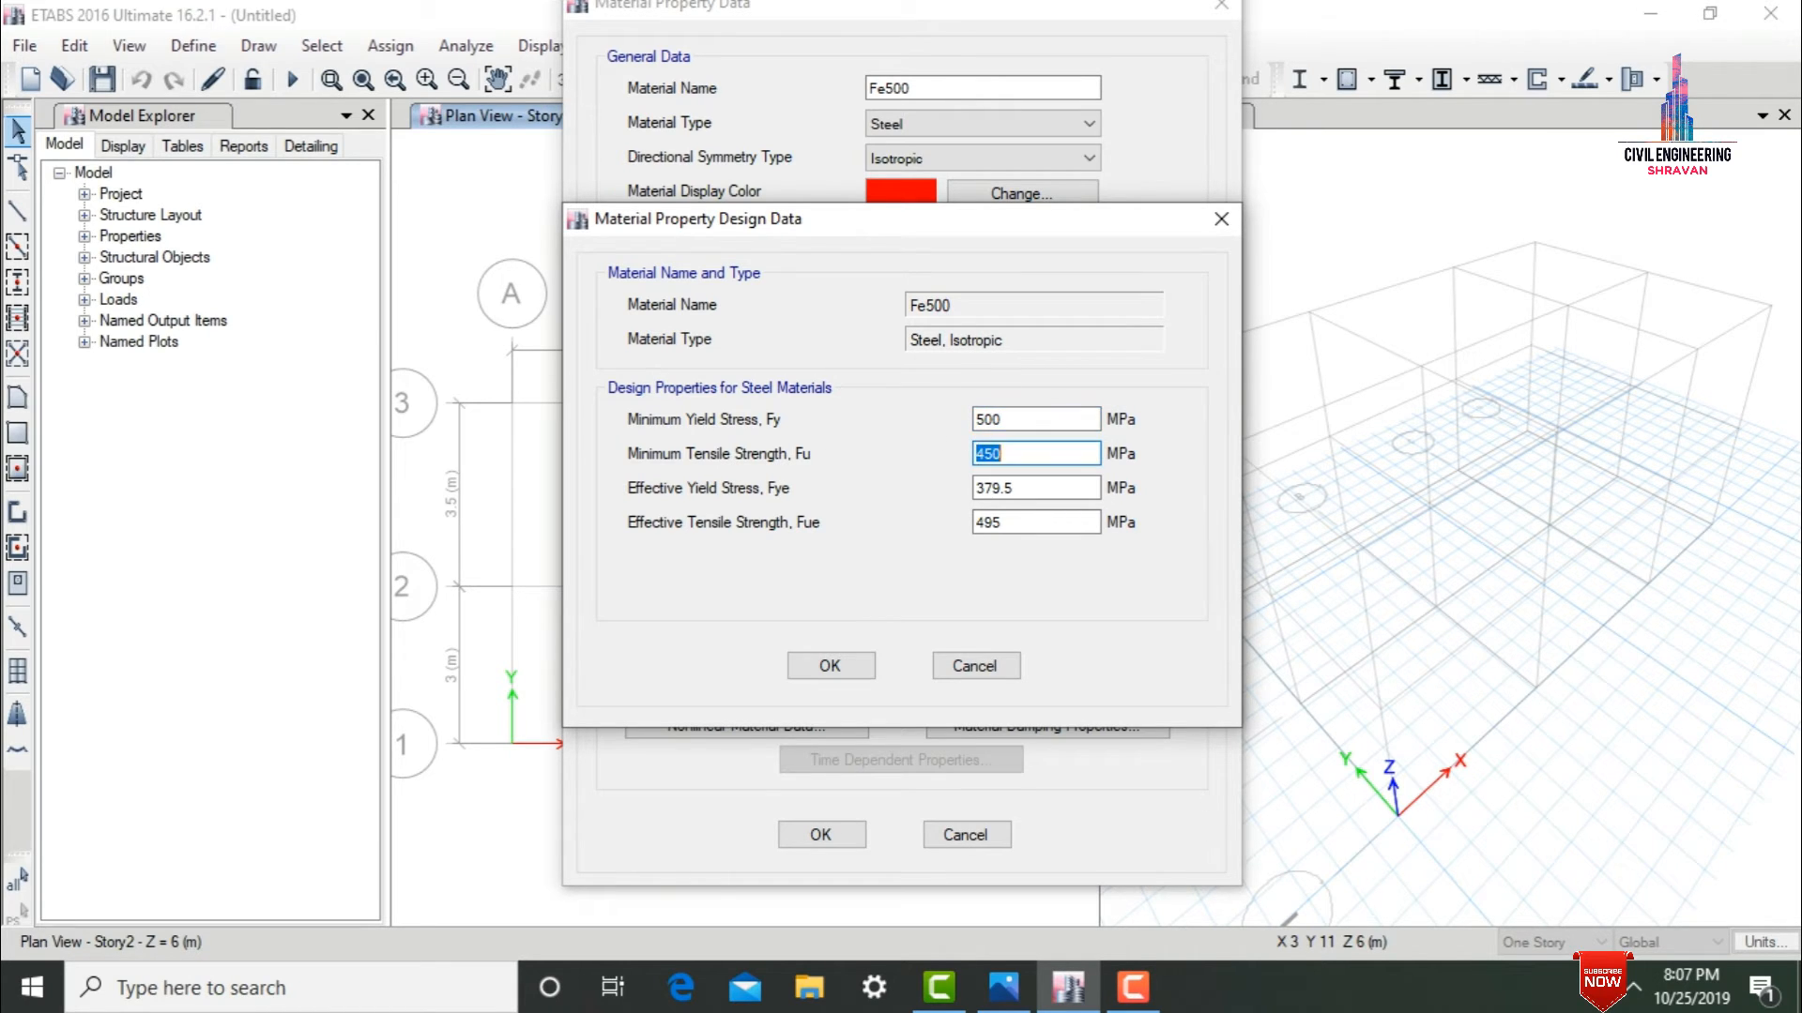
type("500")
left_click(830, 666)
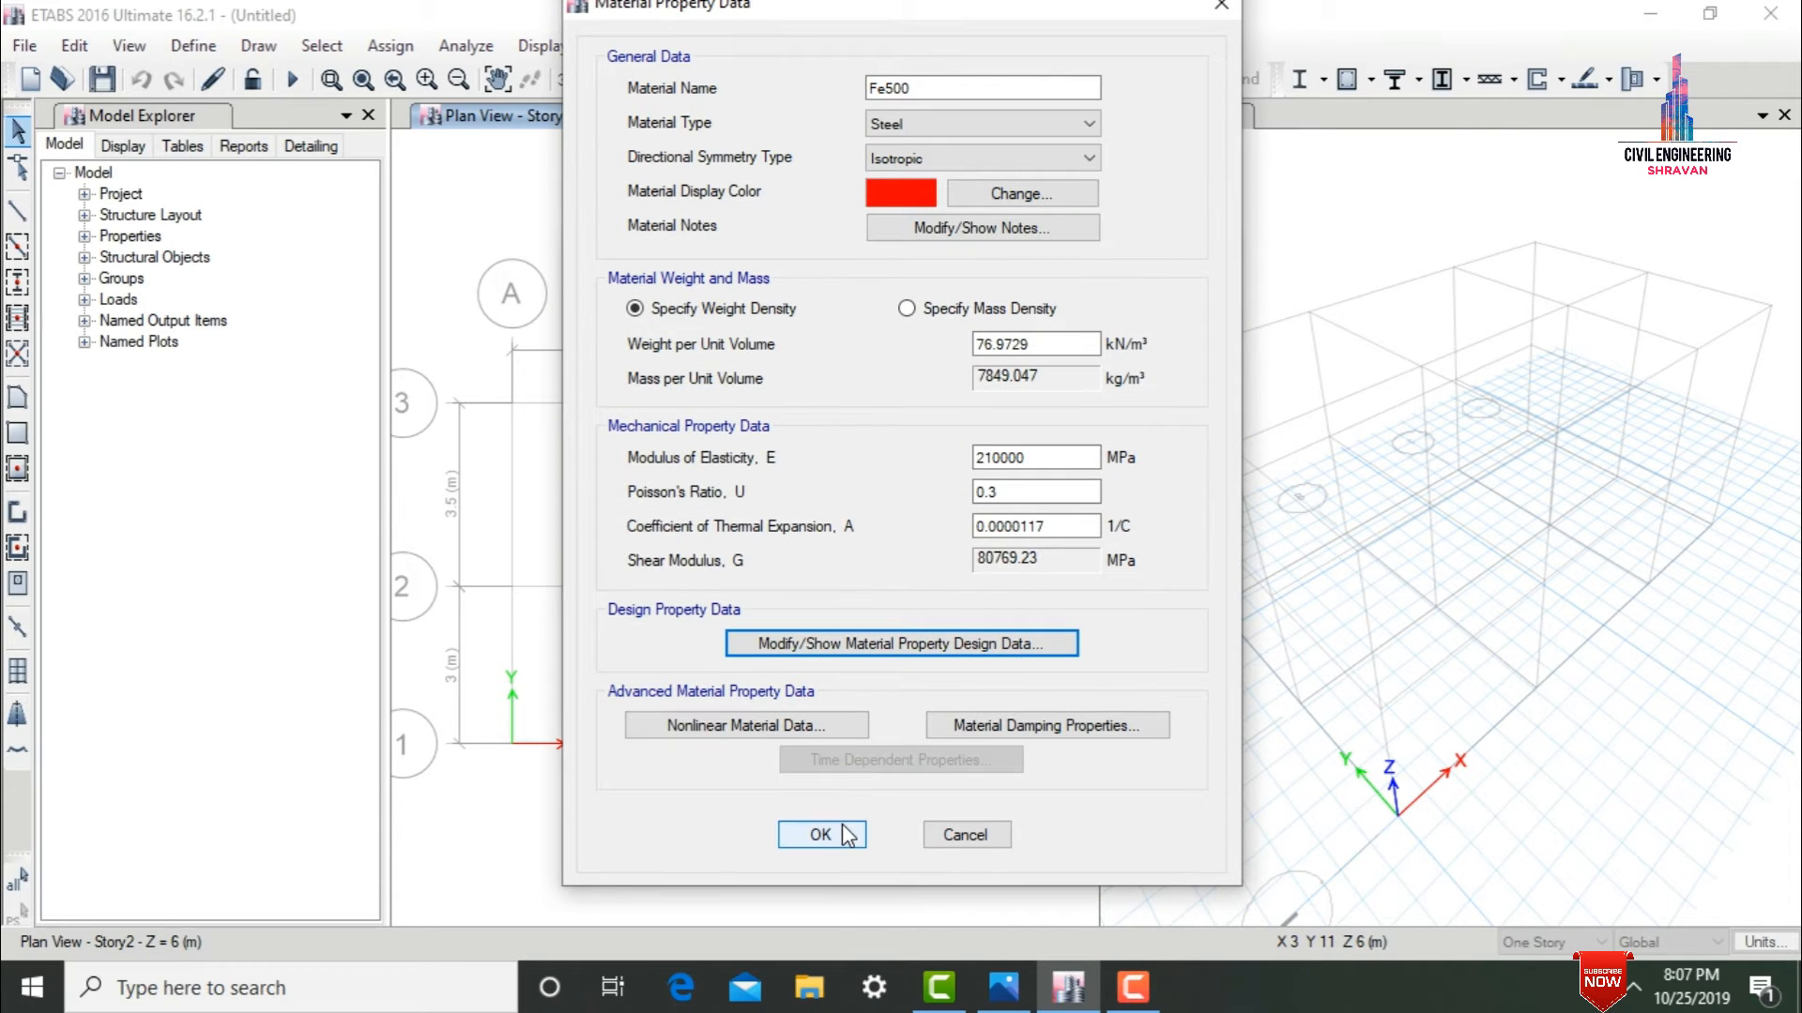
left_click(845, 834)
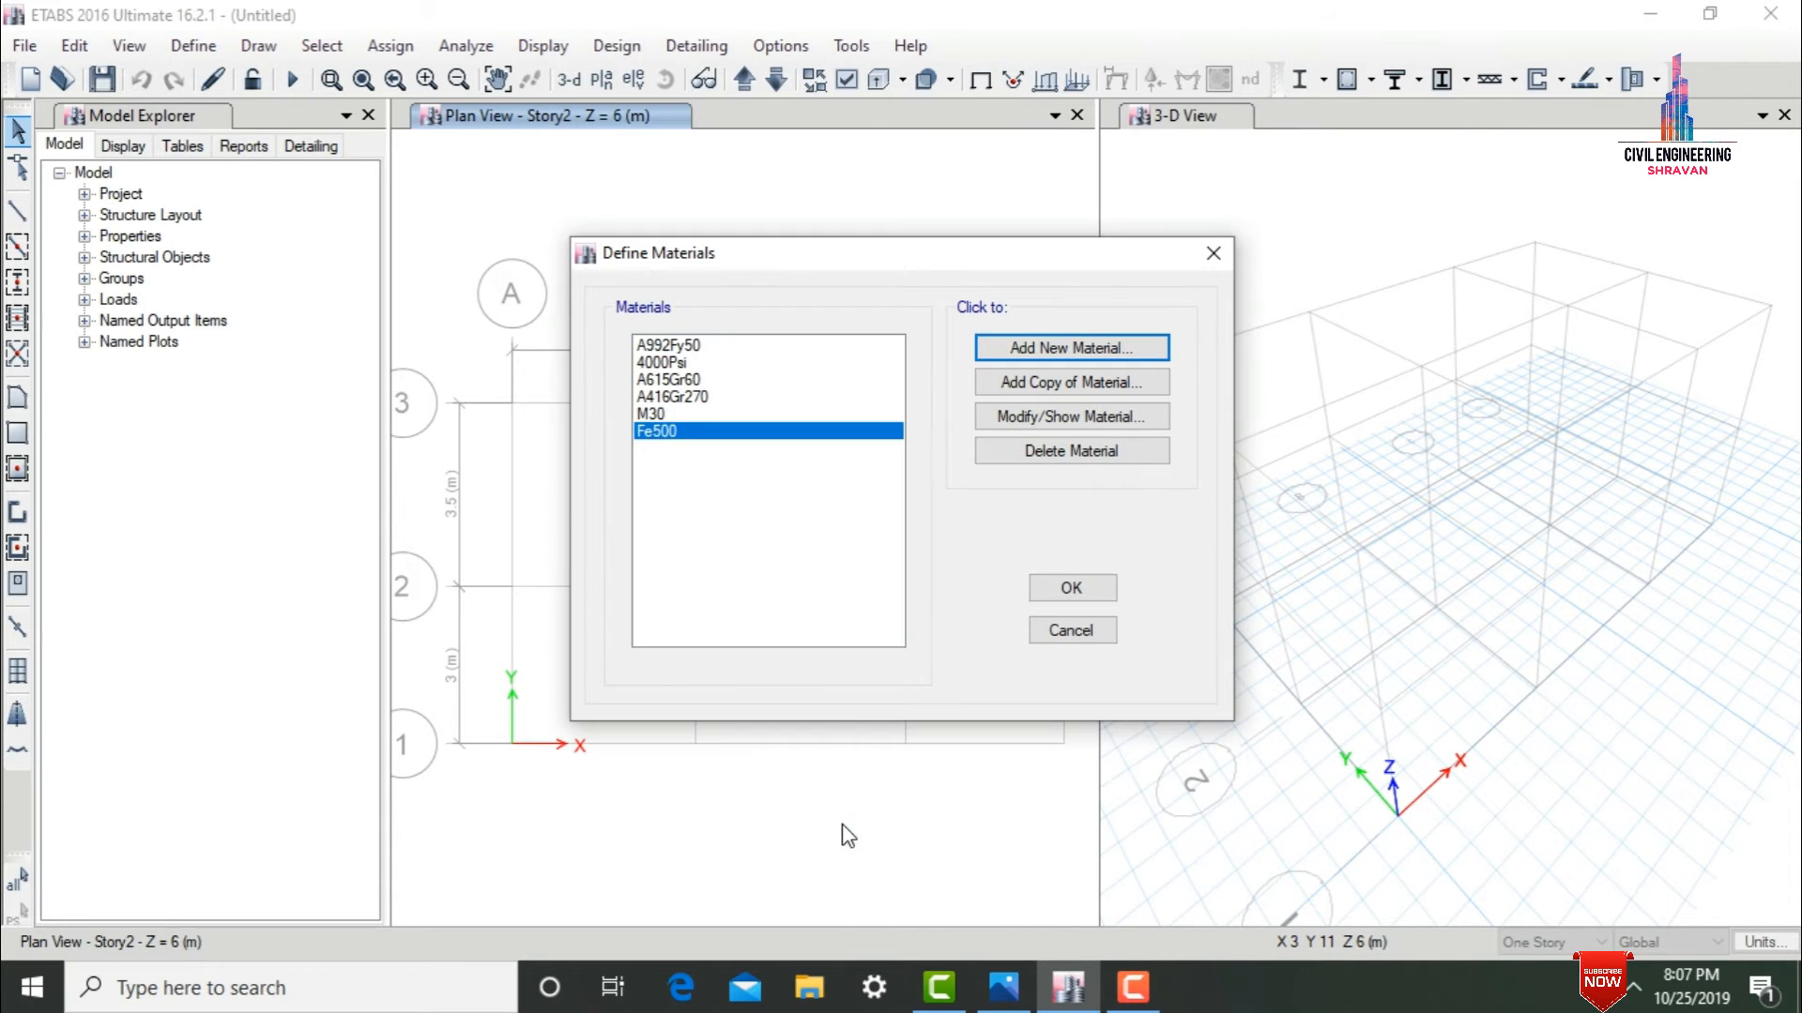
left_click(1048, 589)
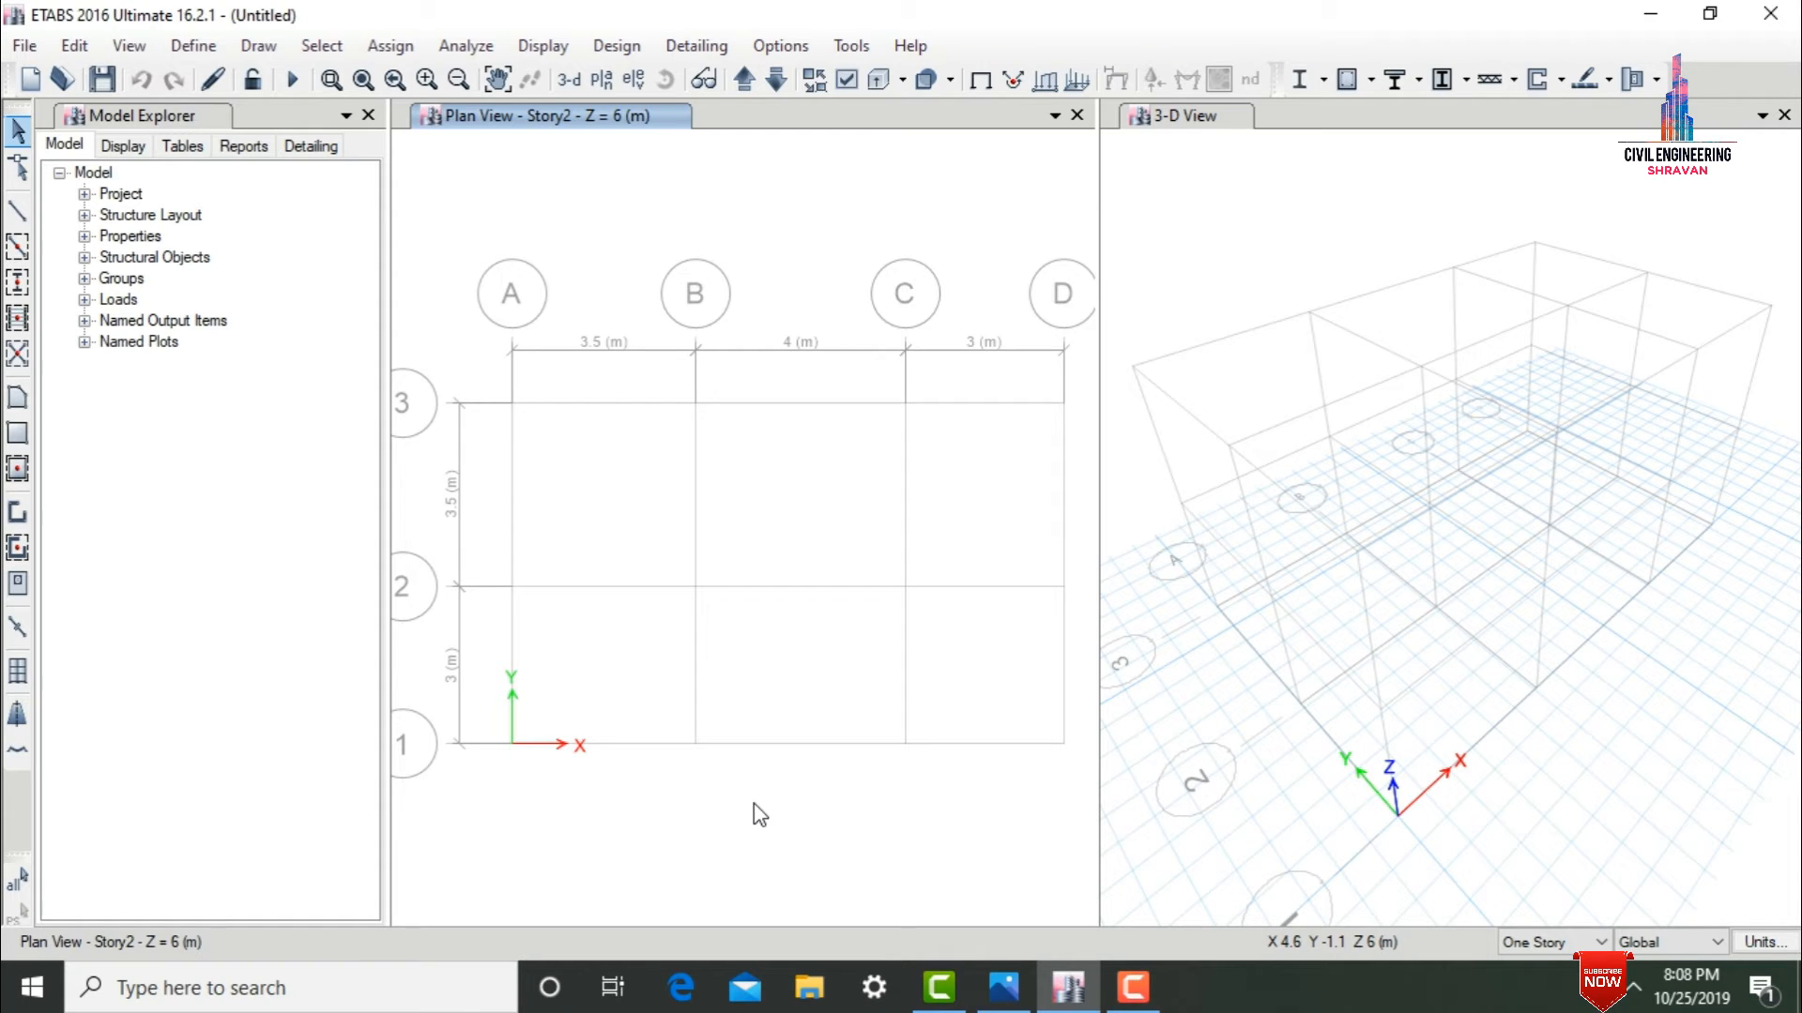
Delete all frame sections from A-CompBm through SteelCol in the deletable sections list, keeping ISLB600 and ISWB550.
left_click(177, 51)
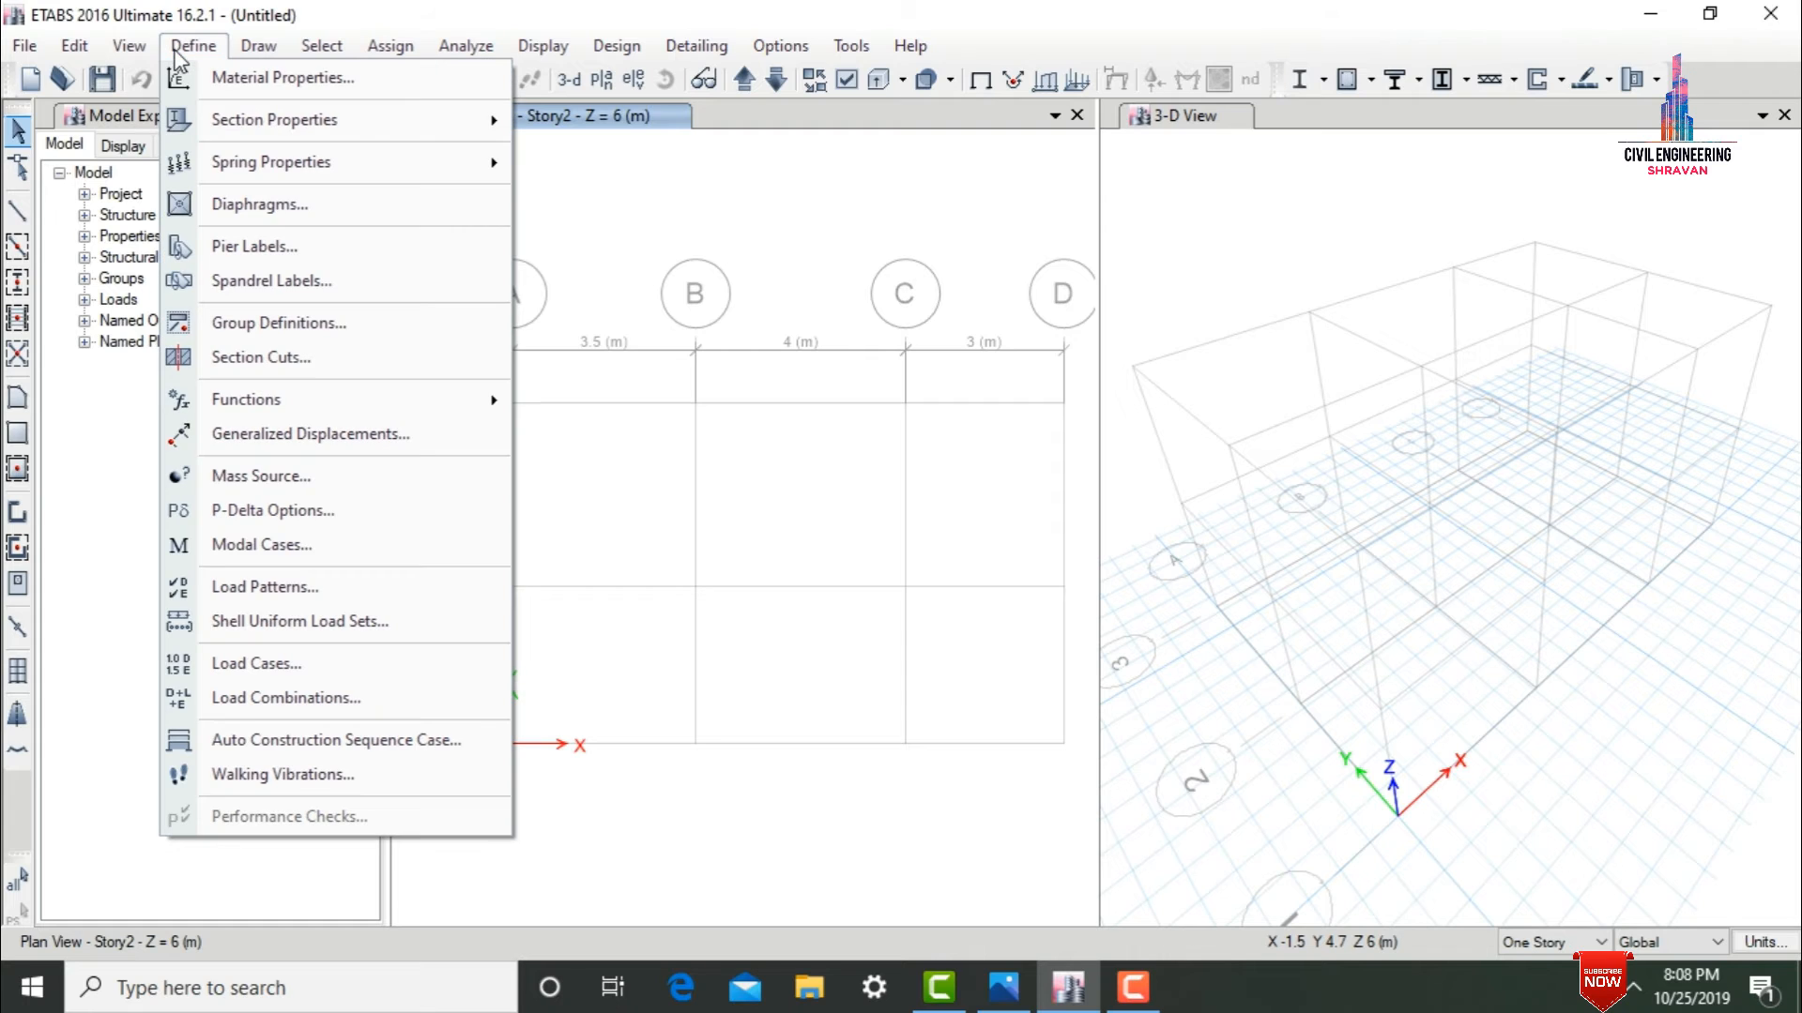
mouse_move(266, 129)
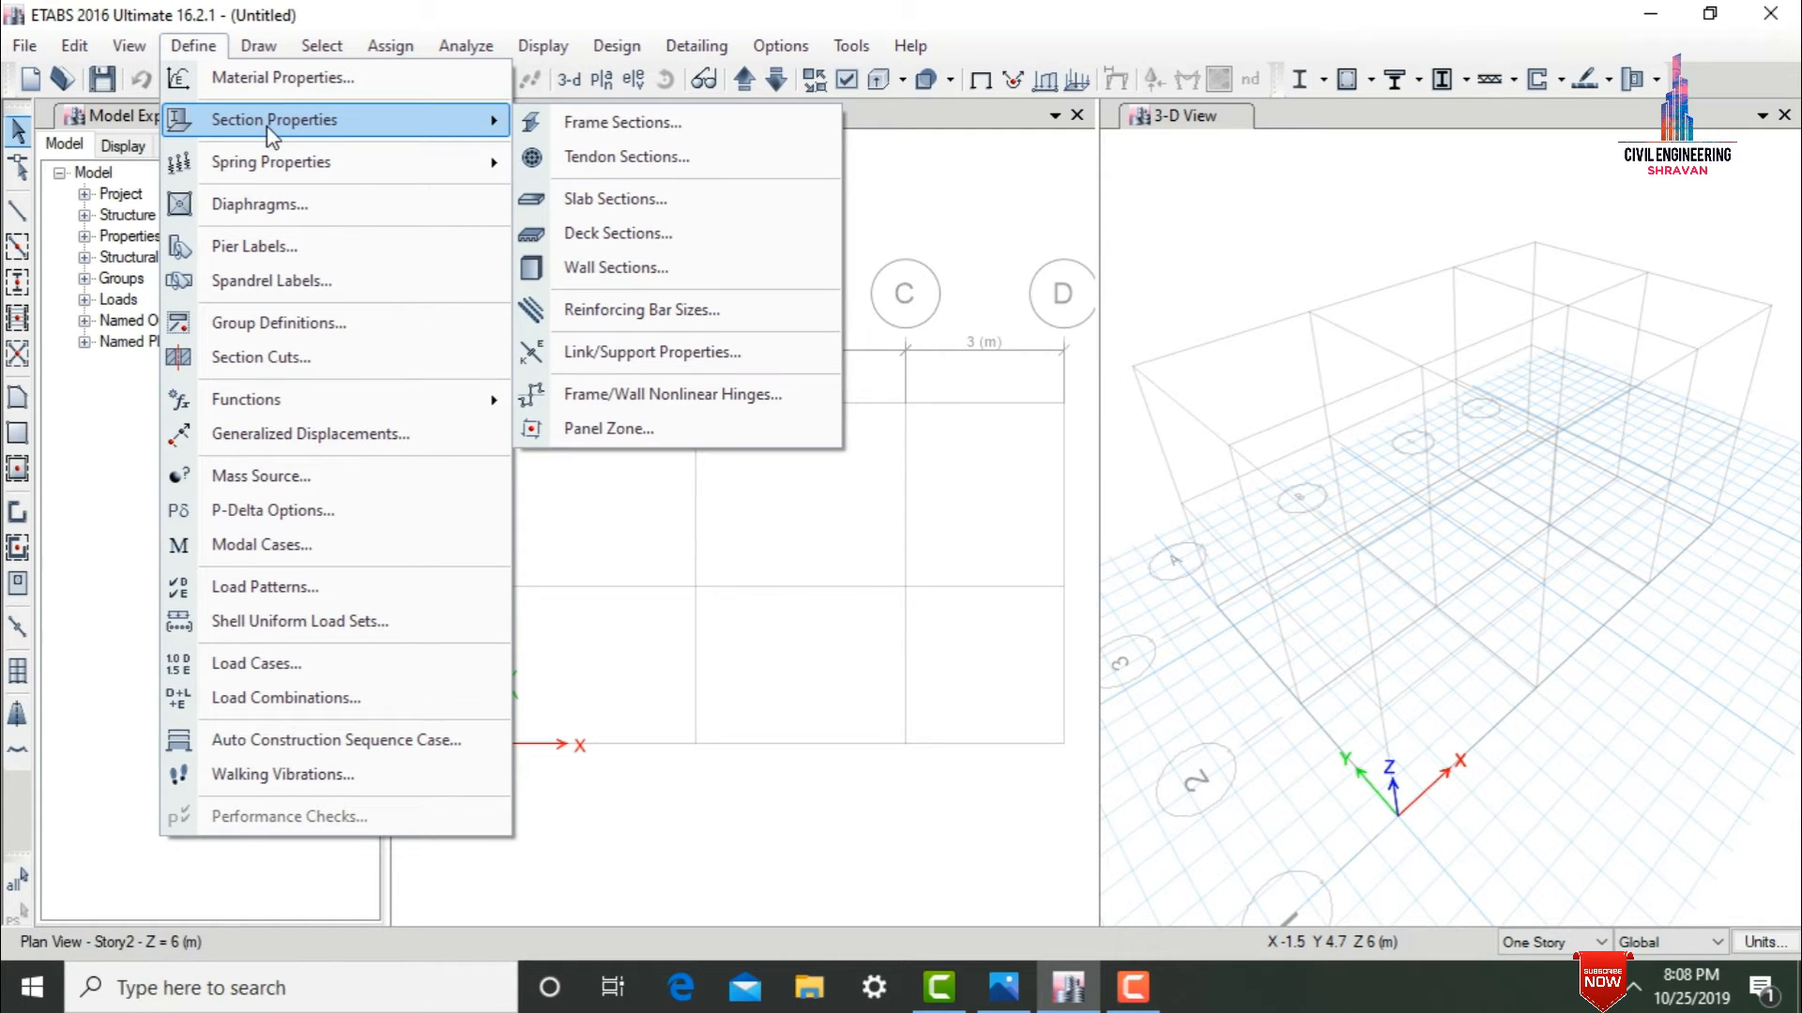
left_click(678, 131)
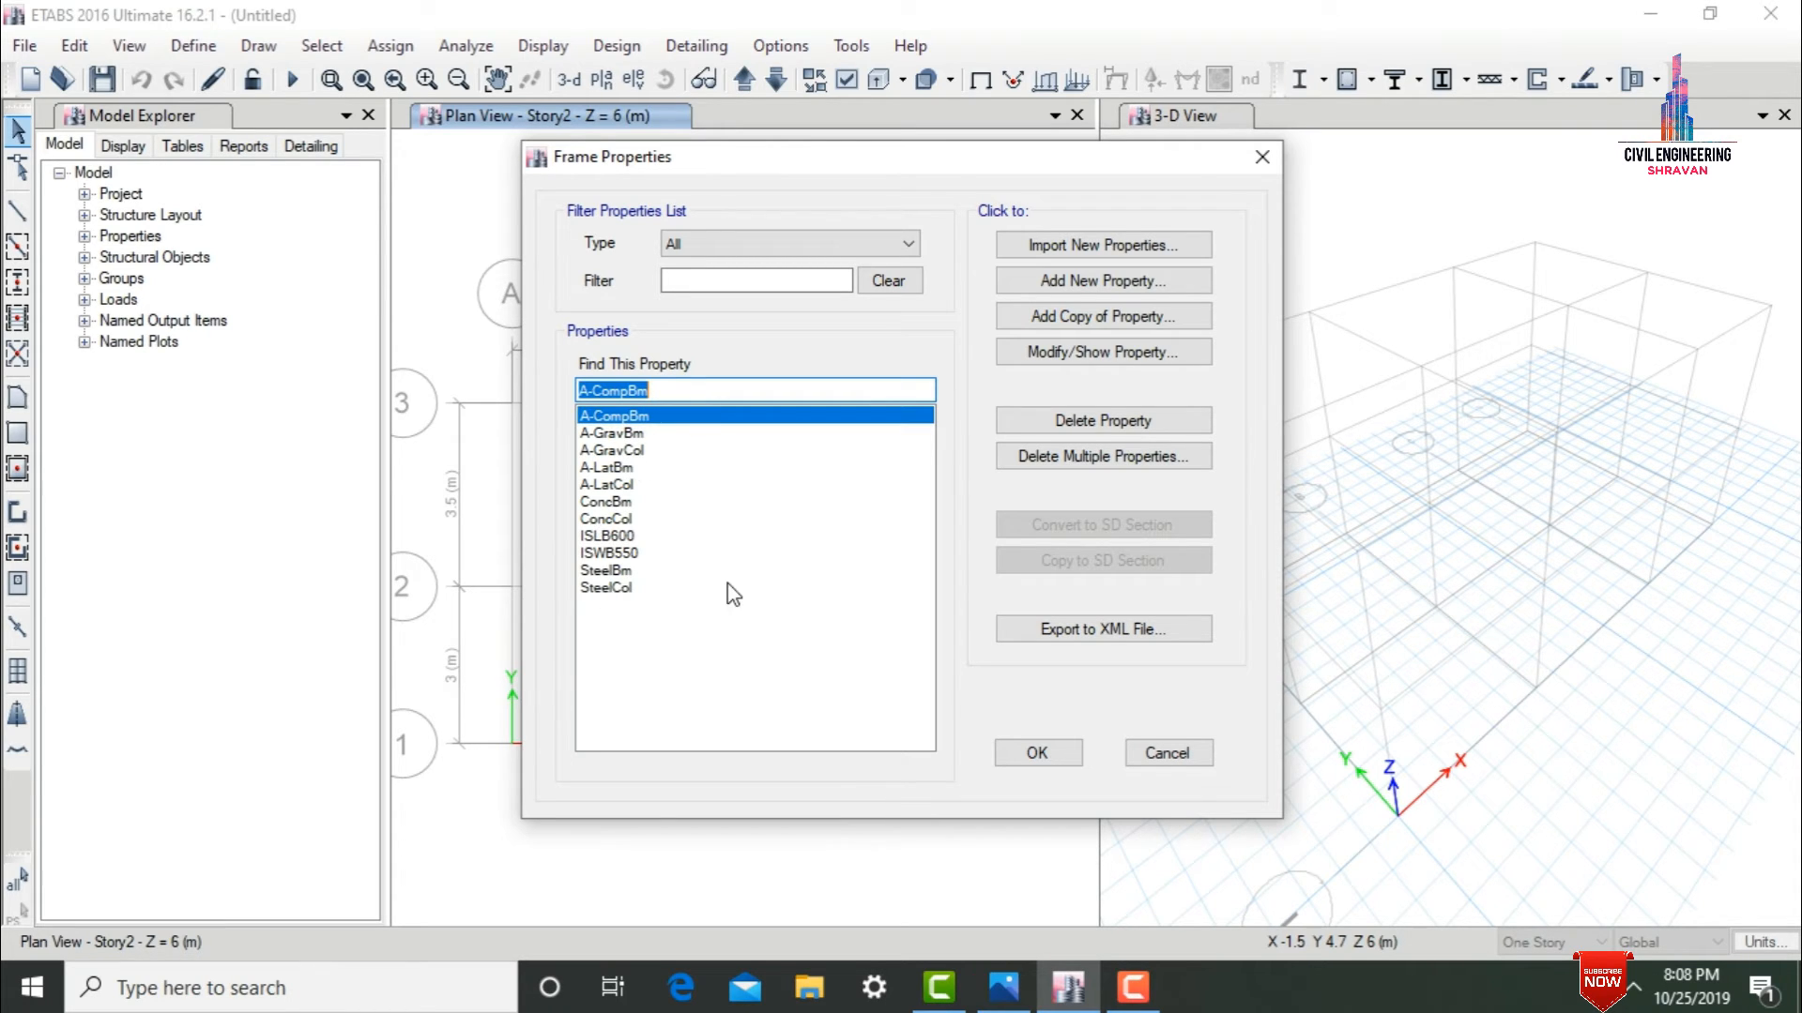
left_click(1119, 458)
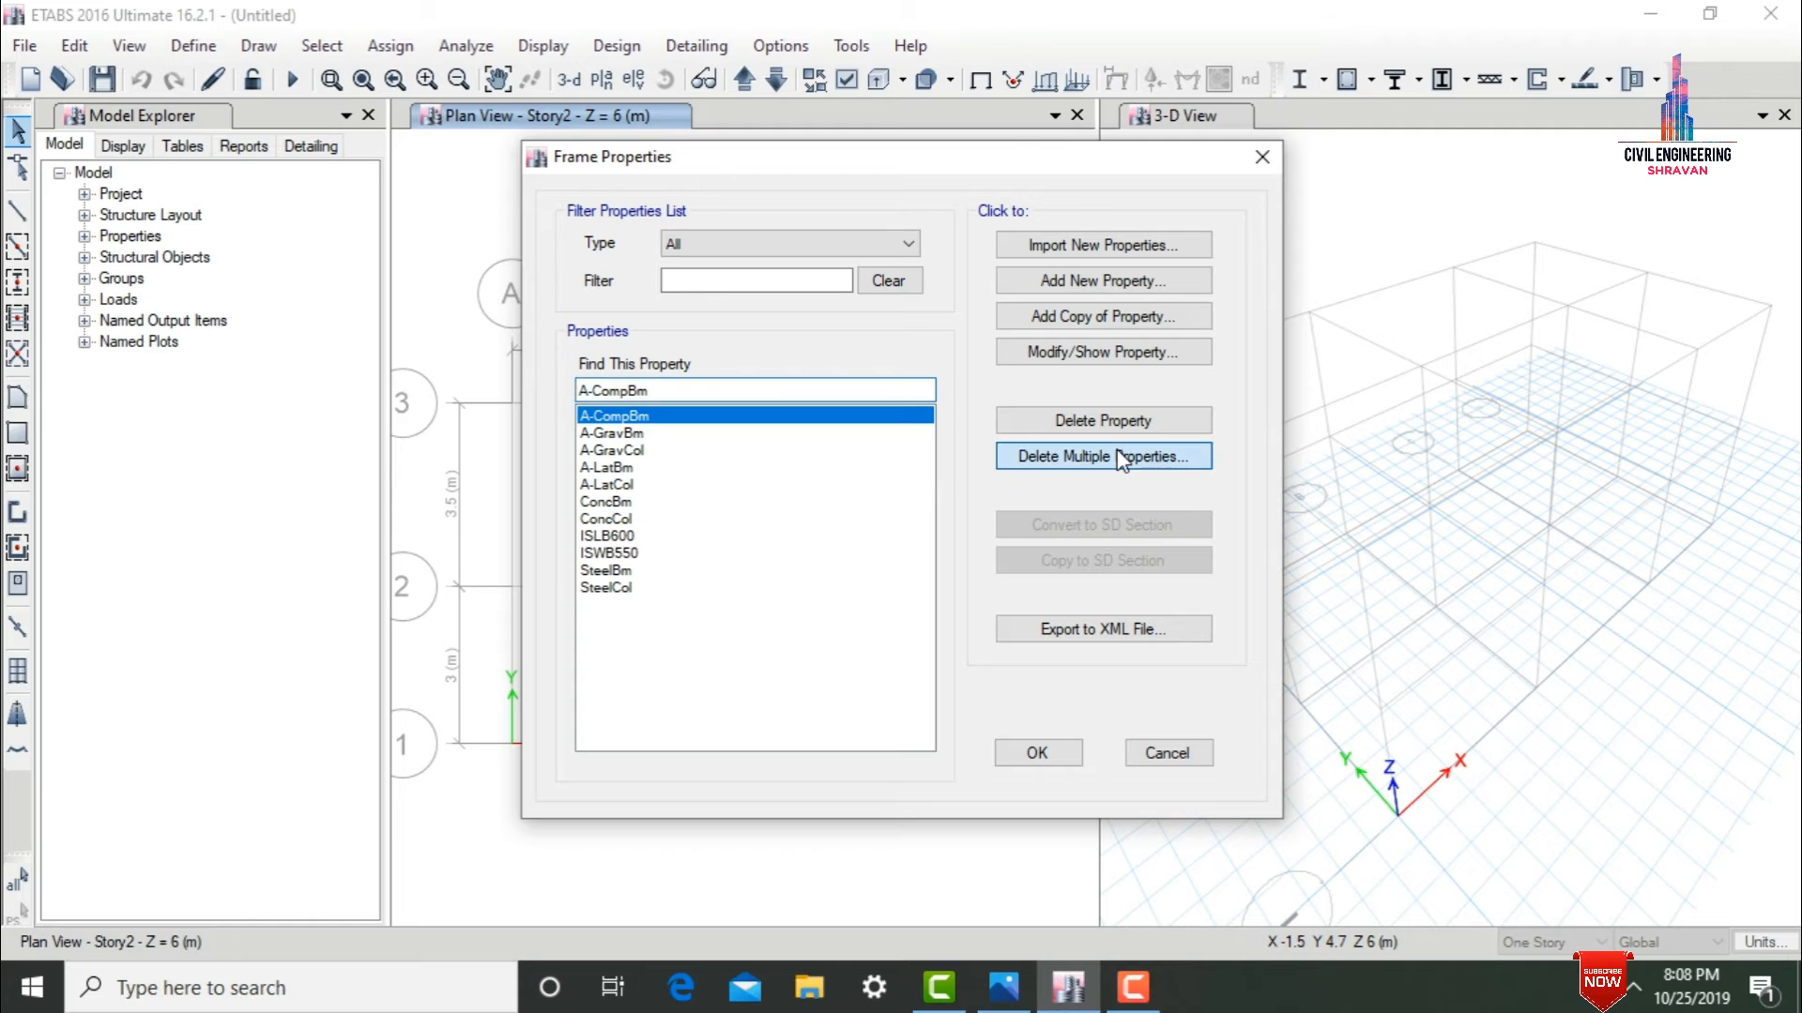
left_click(851, 374)
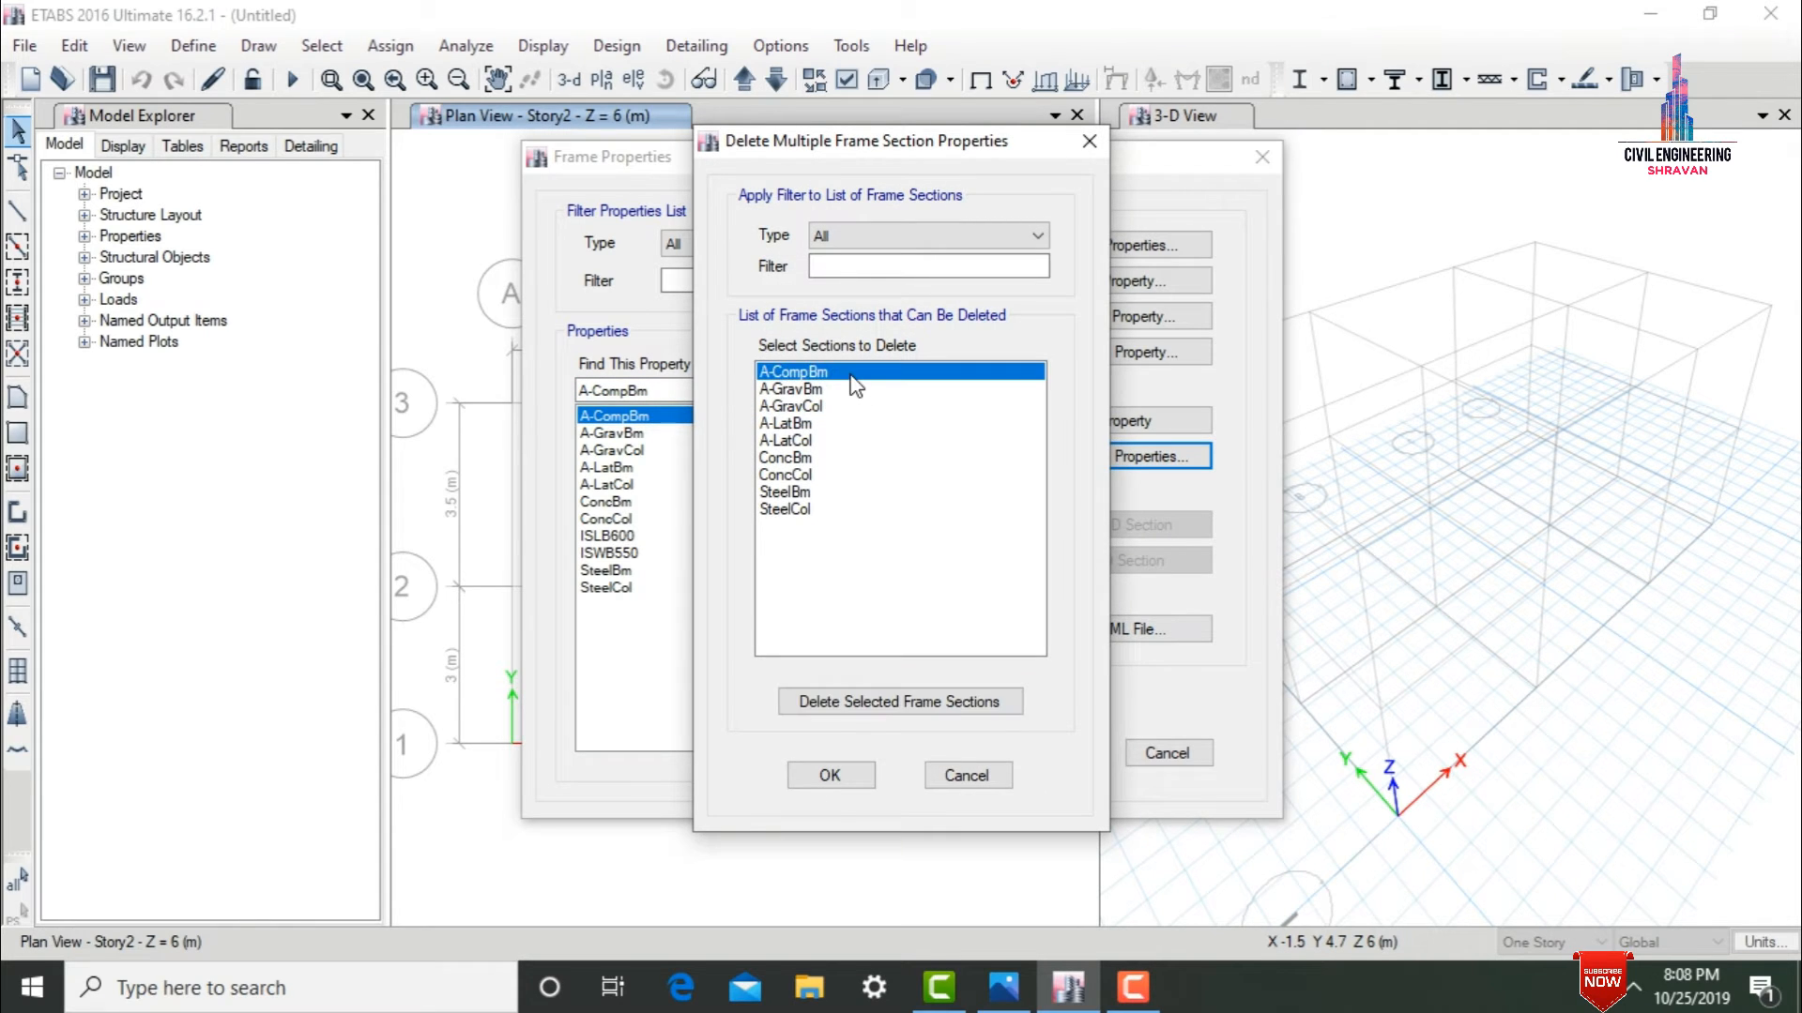
left_click(818, 389, "ctrl")
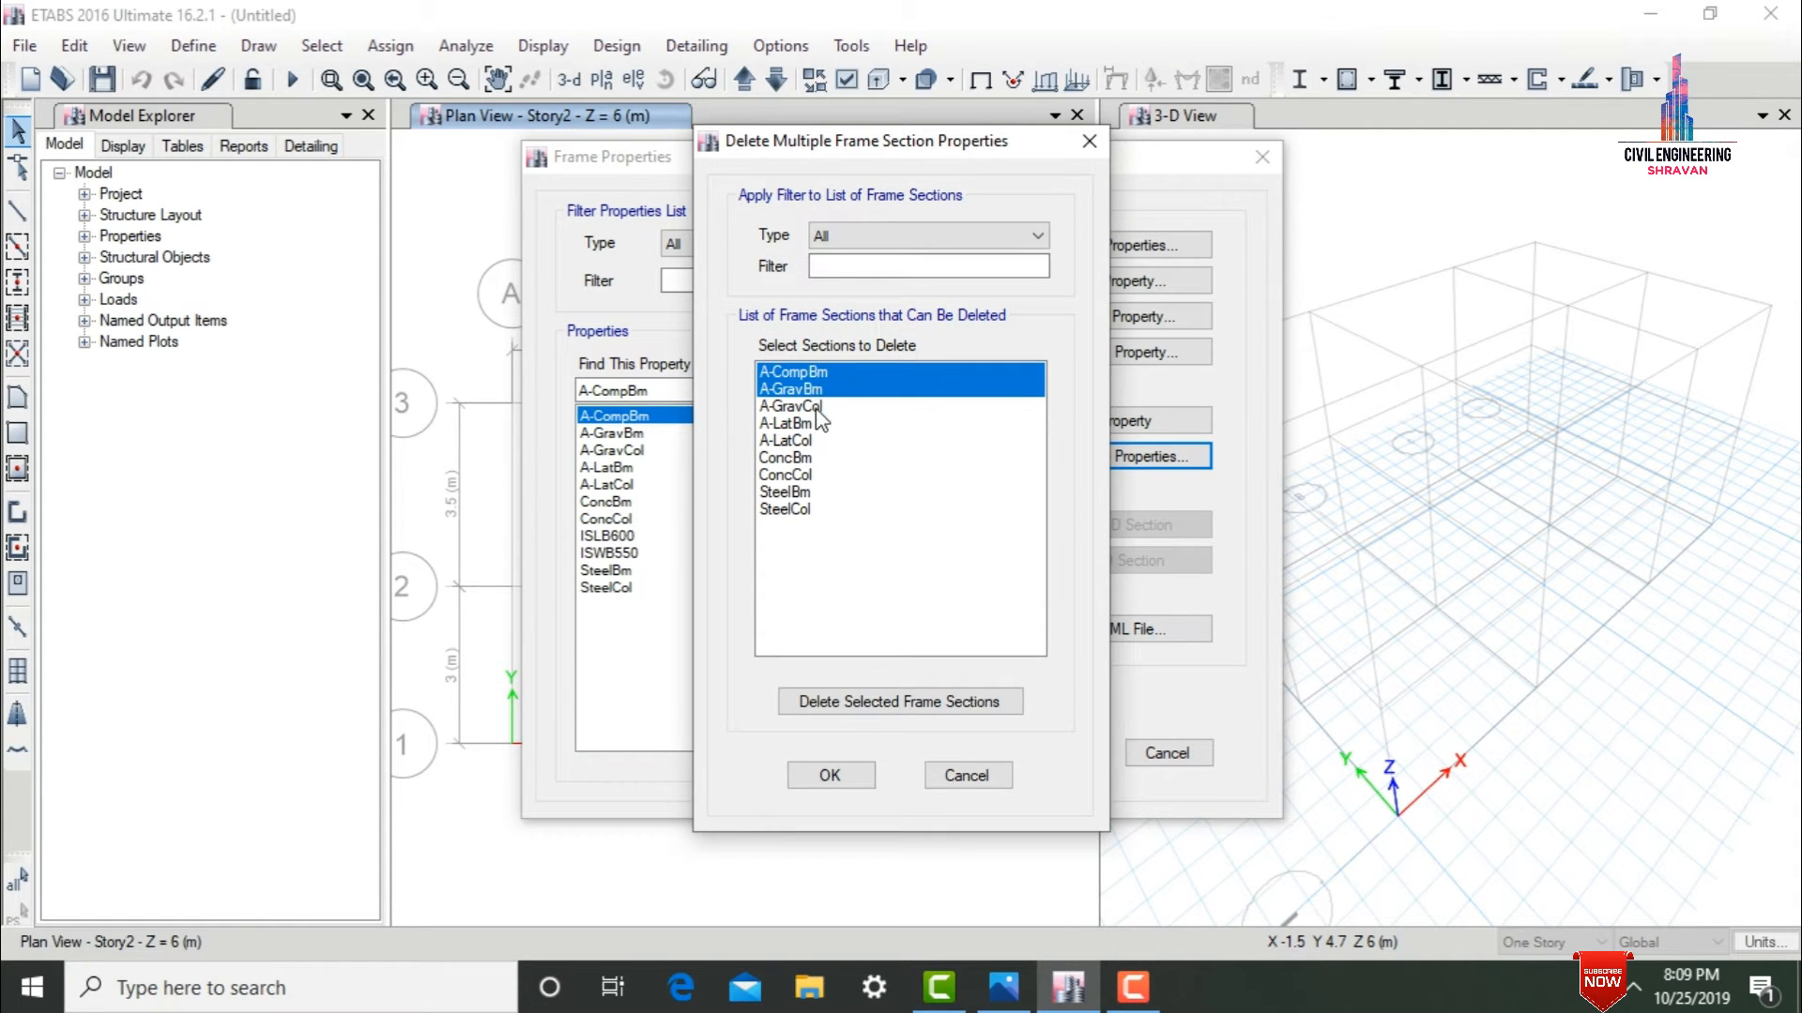
left_click(818, 406, "ctrl")
left_click(809, 423, "ctrl")
left_click(809, 440, "ctrl")
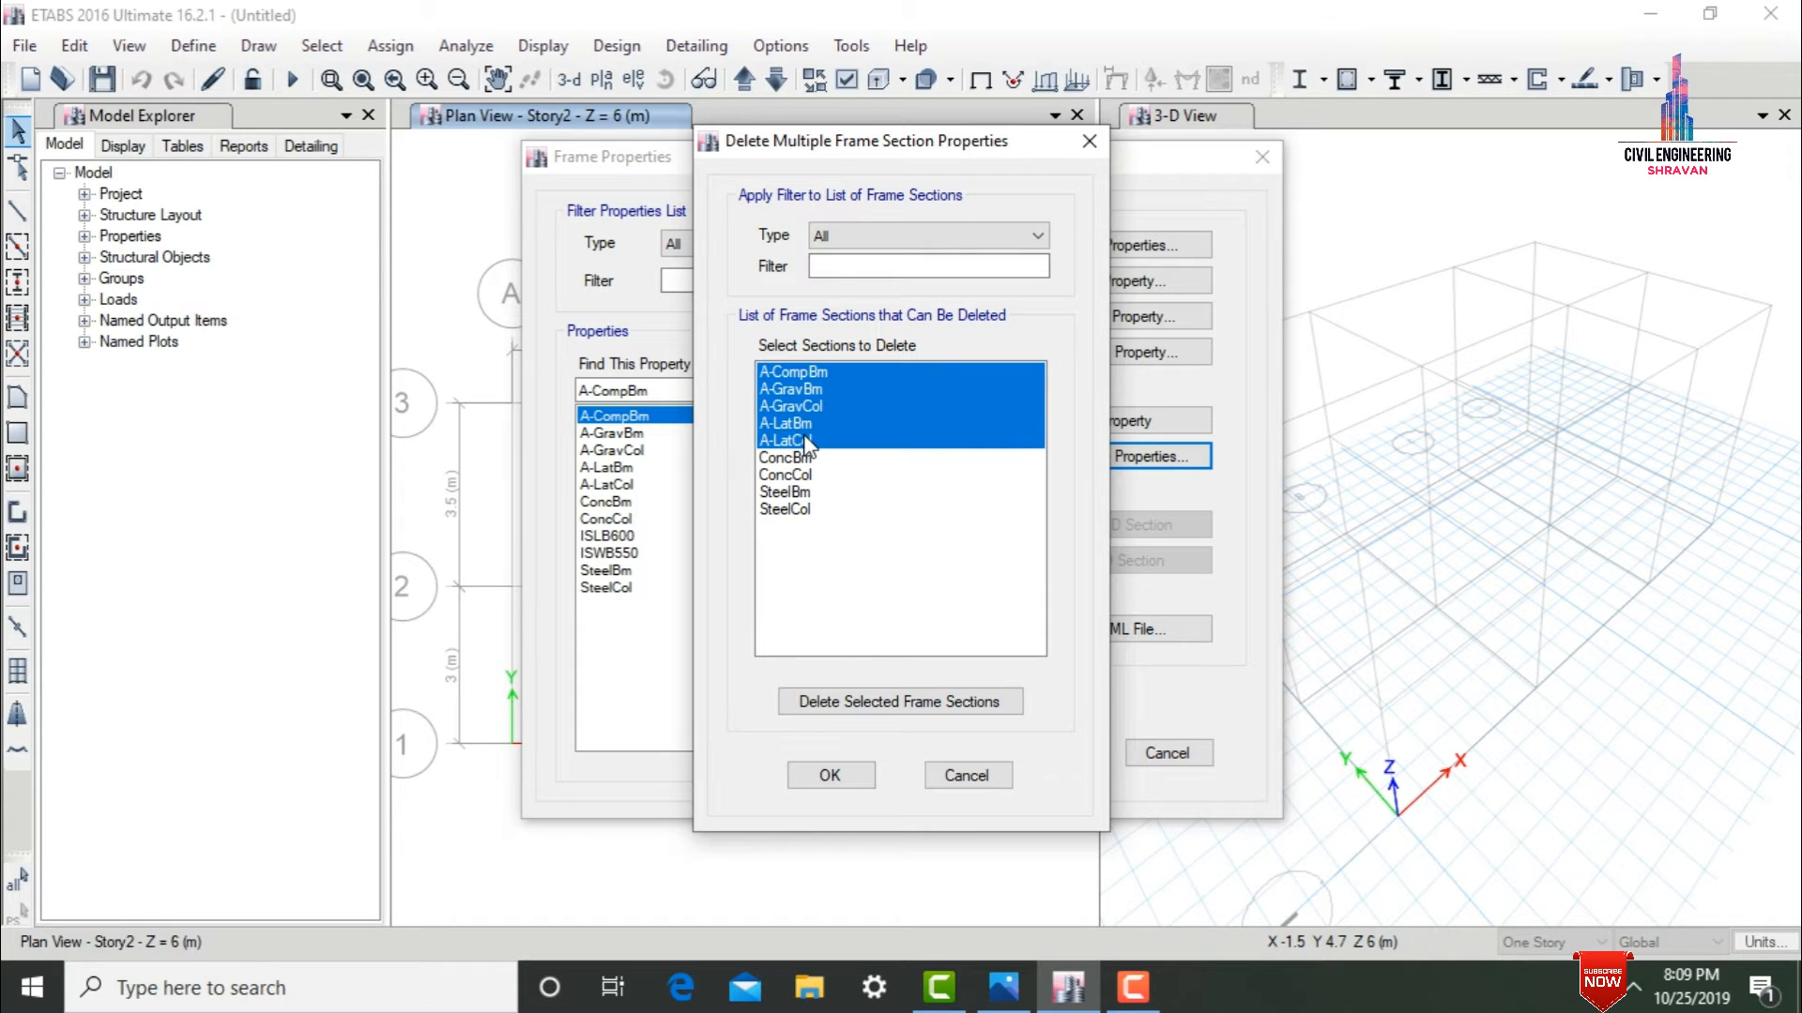
left_click(795, 457, "ctrl")
left_click(794, 475, "ctrl")
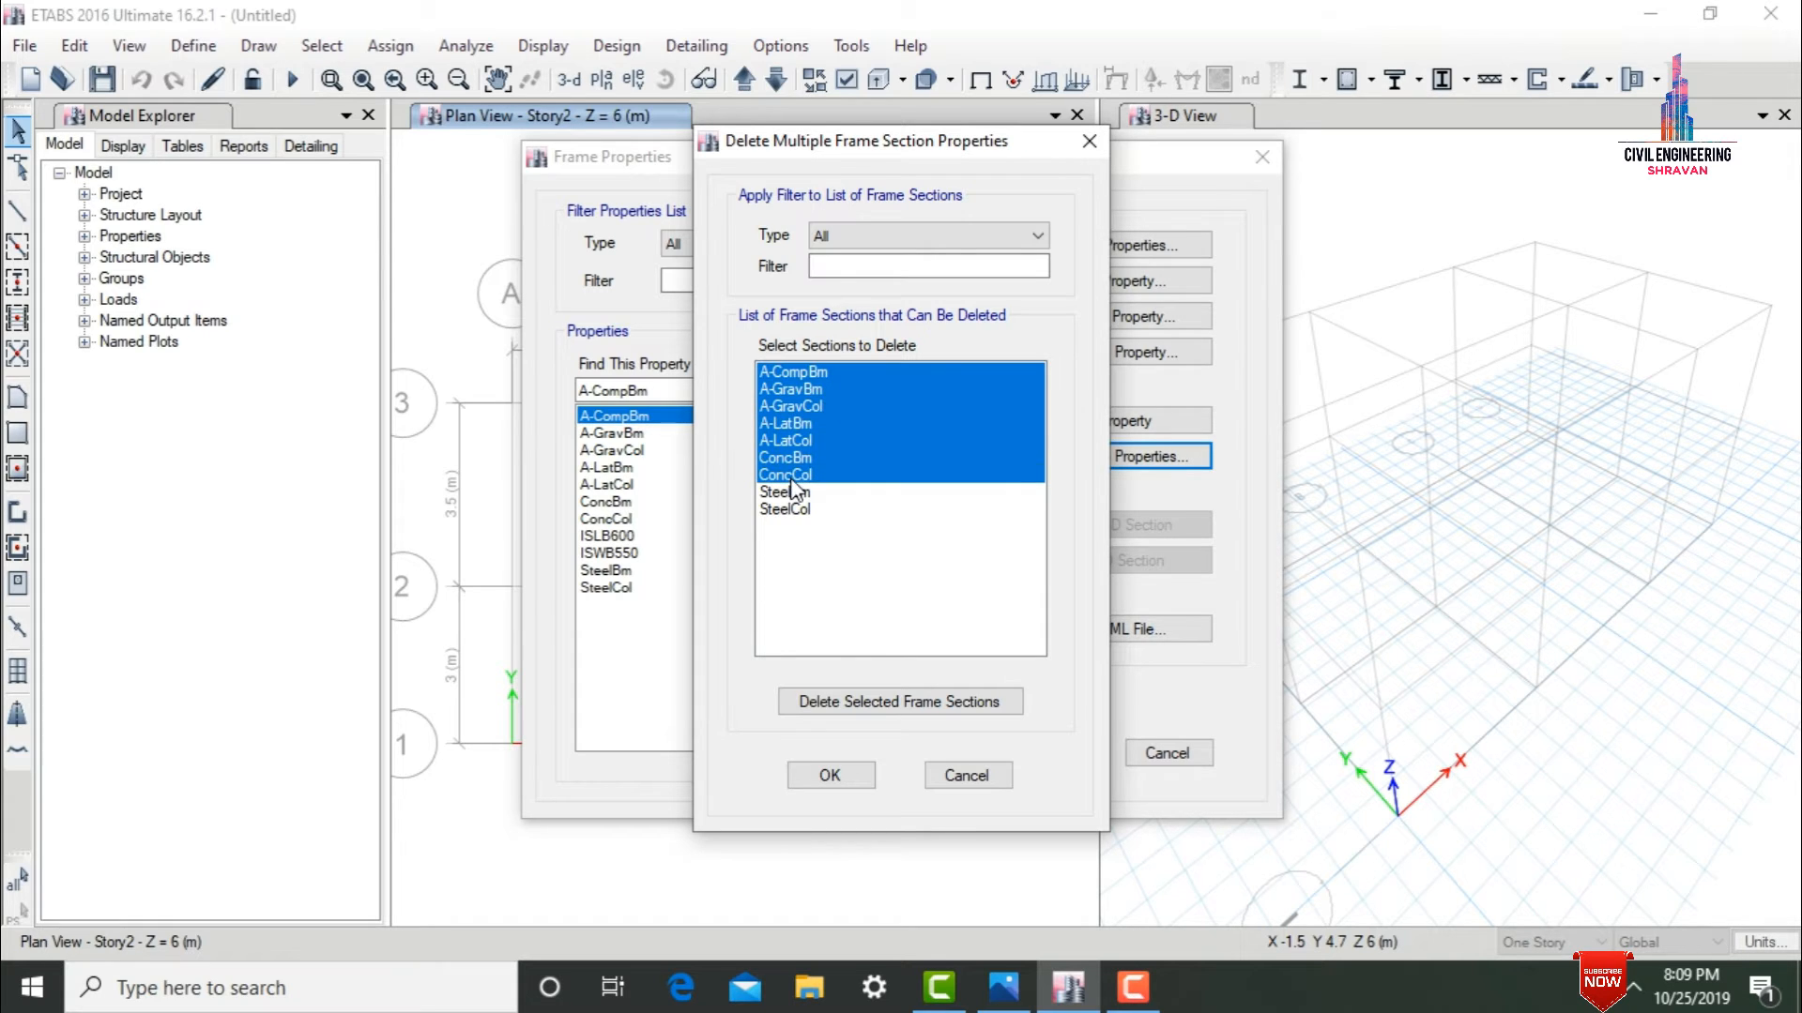
left_click(795, 491, "ctrl")
left_click(796, 509, "ctrl")
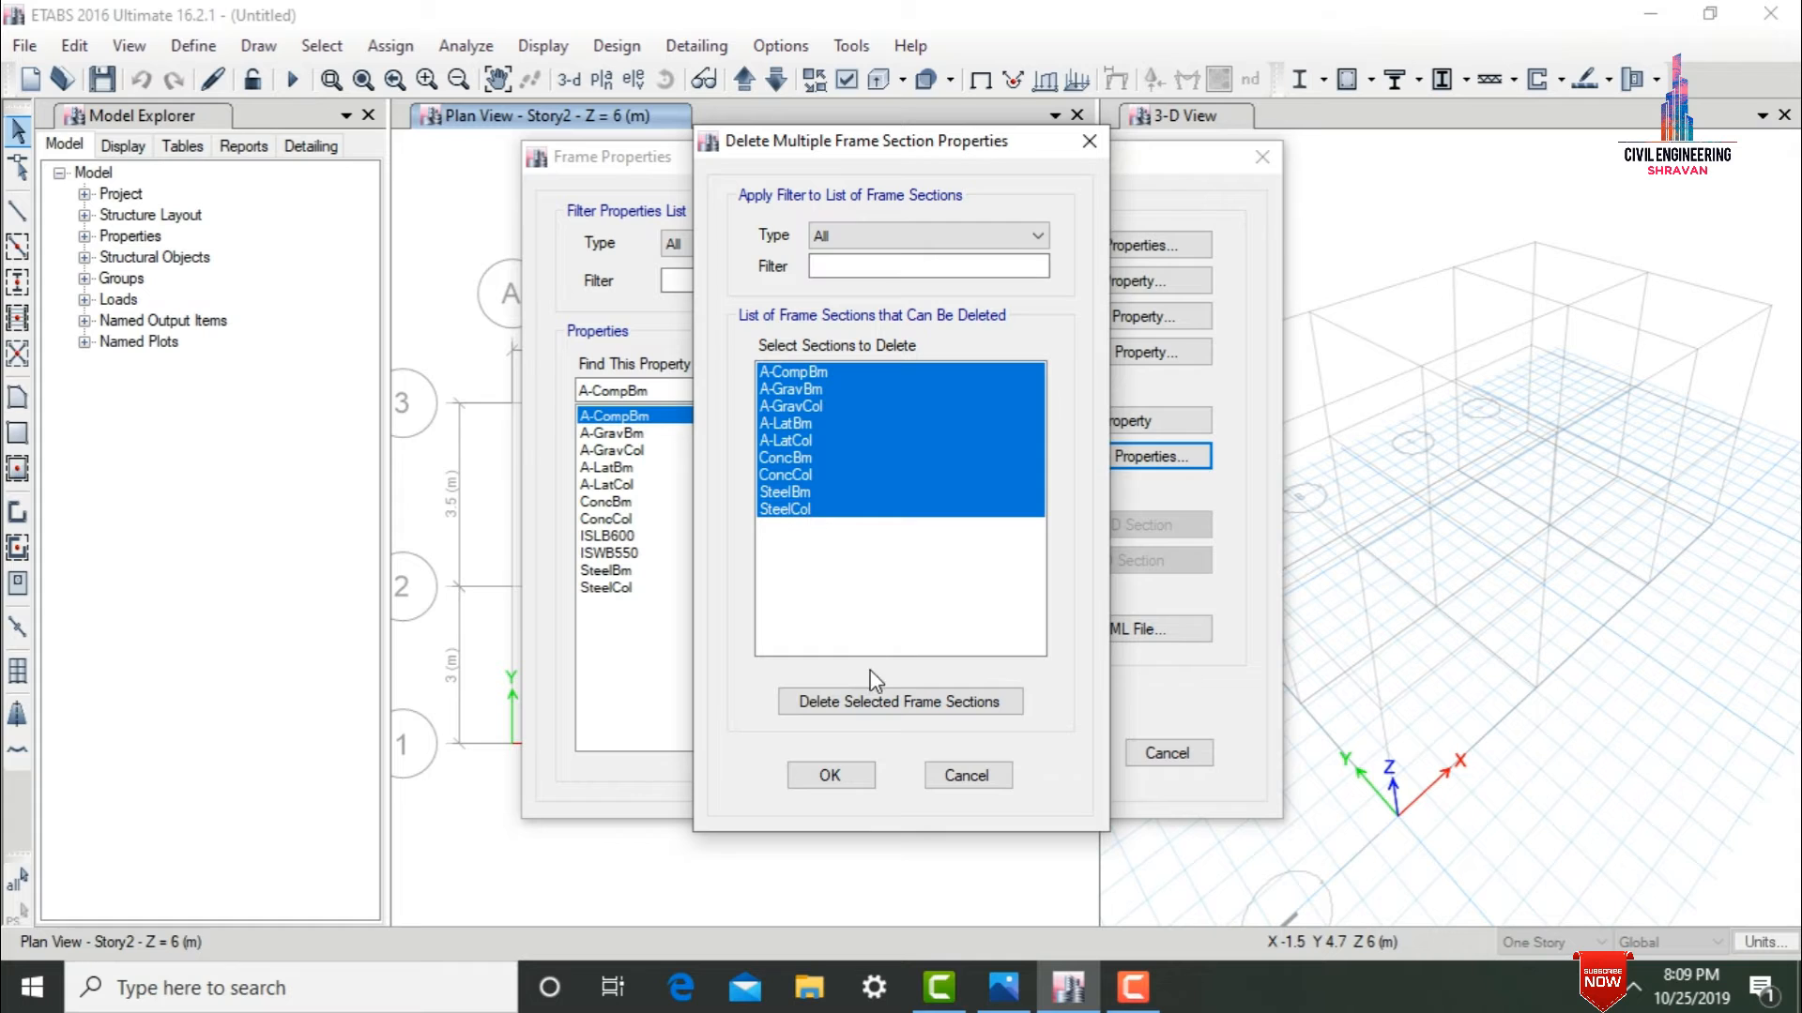
left_click(873, 704)
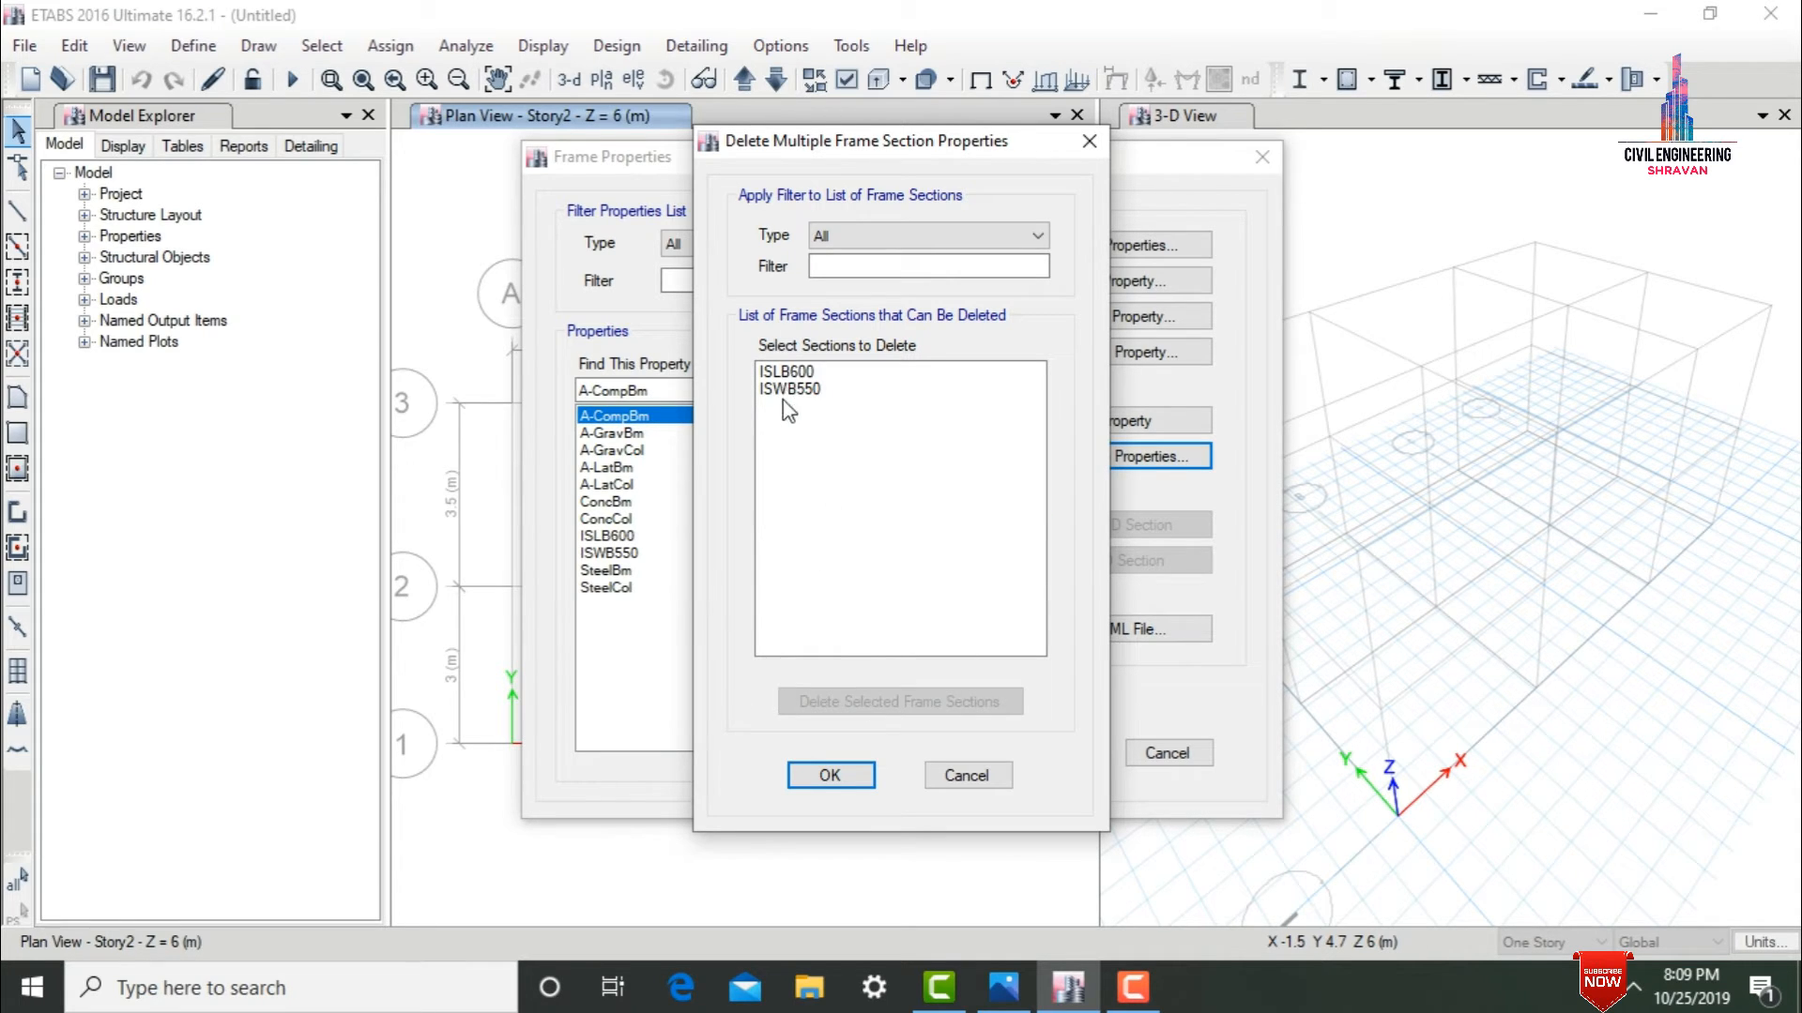
key("Return")
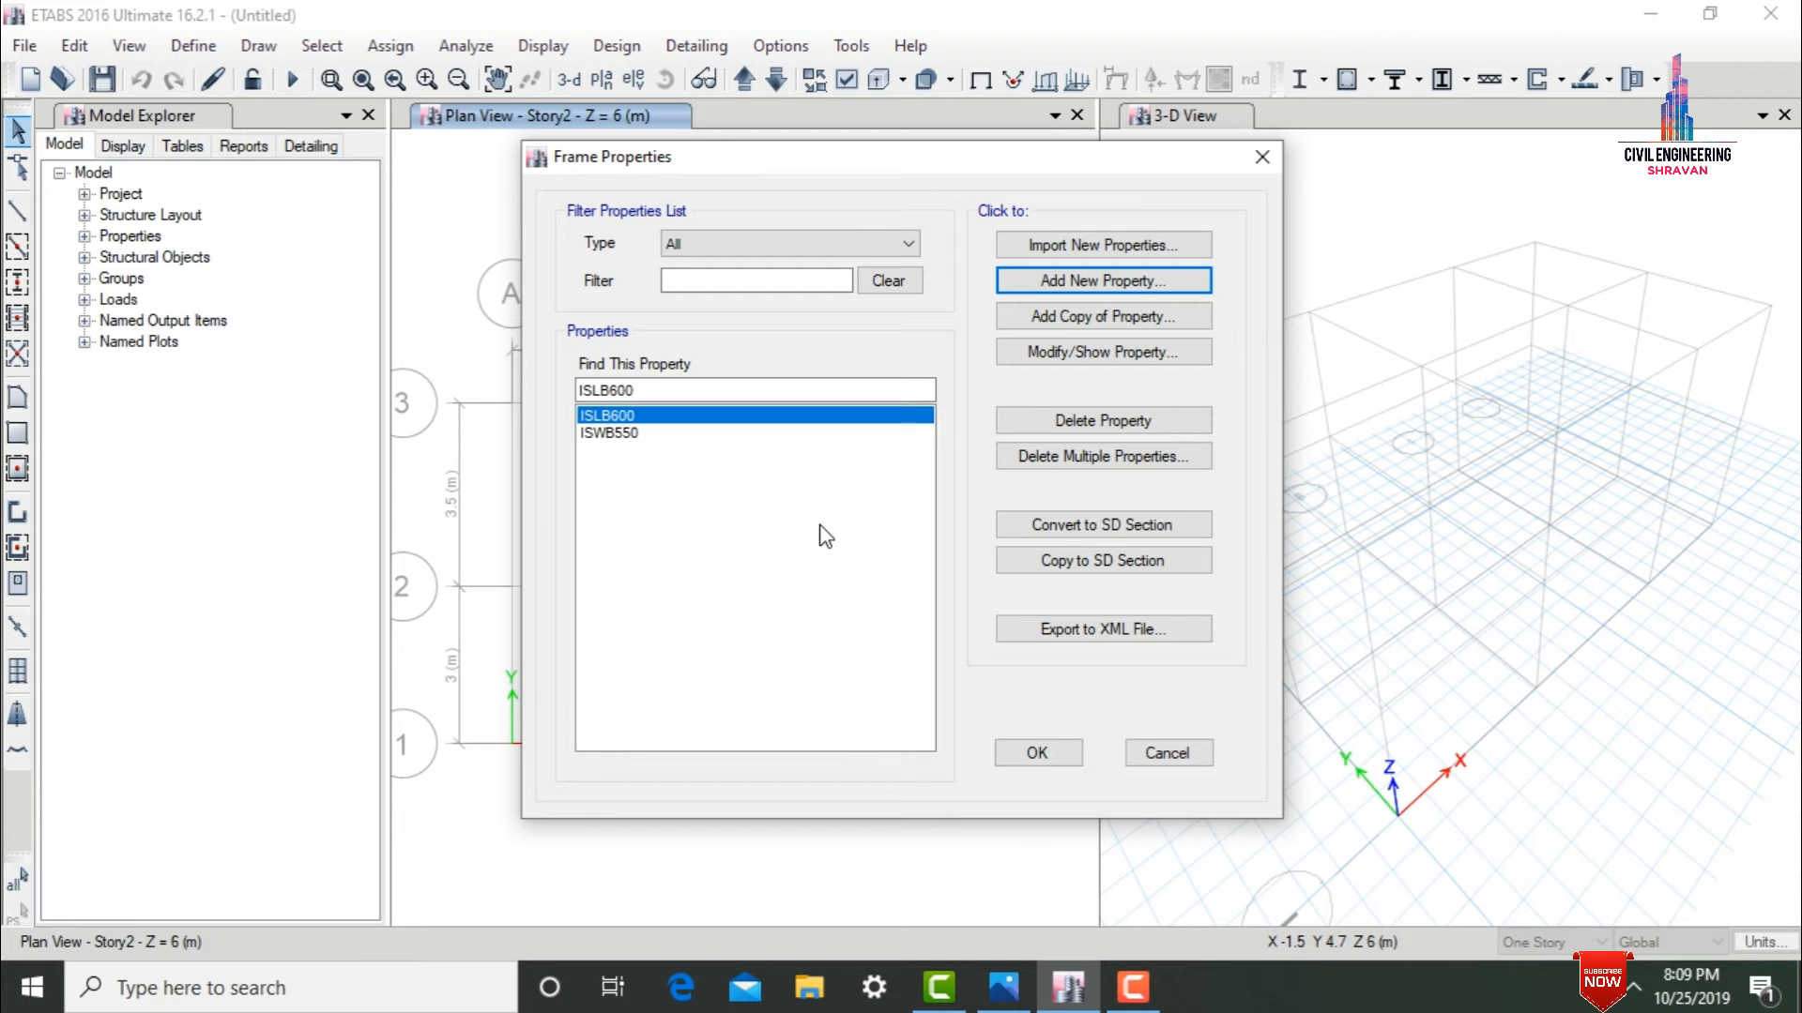
Start a new concrete rectangular frame section named B230X300 with M30 as its material.
left_click(1036, 284)
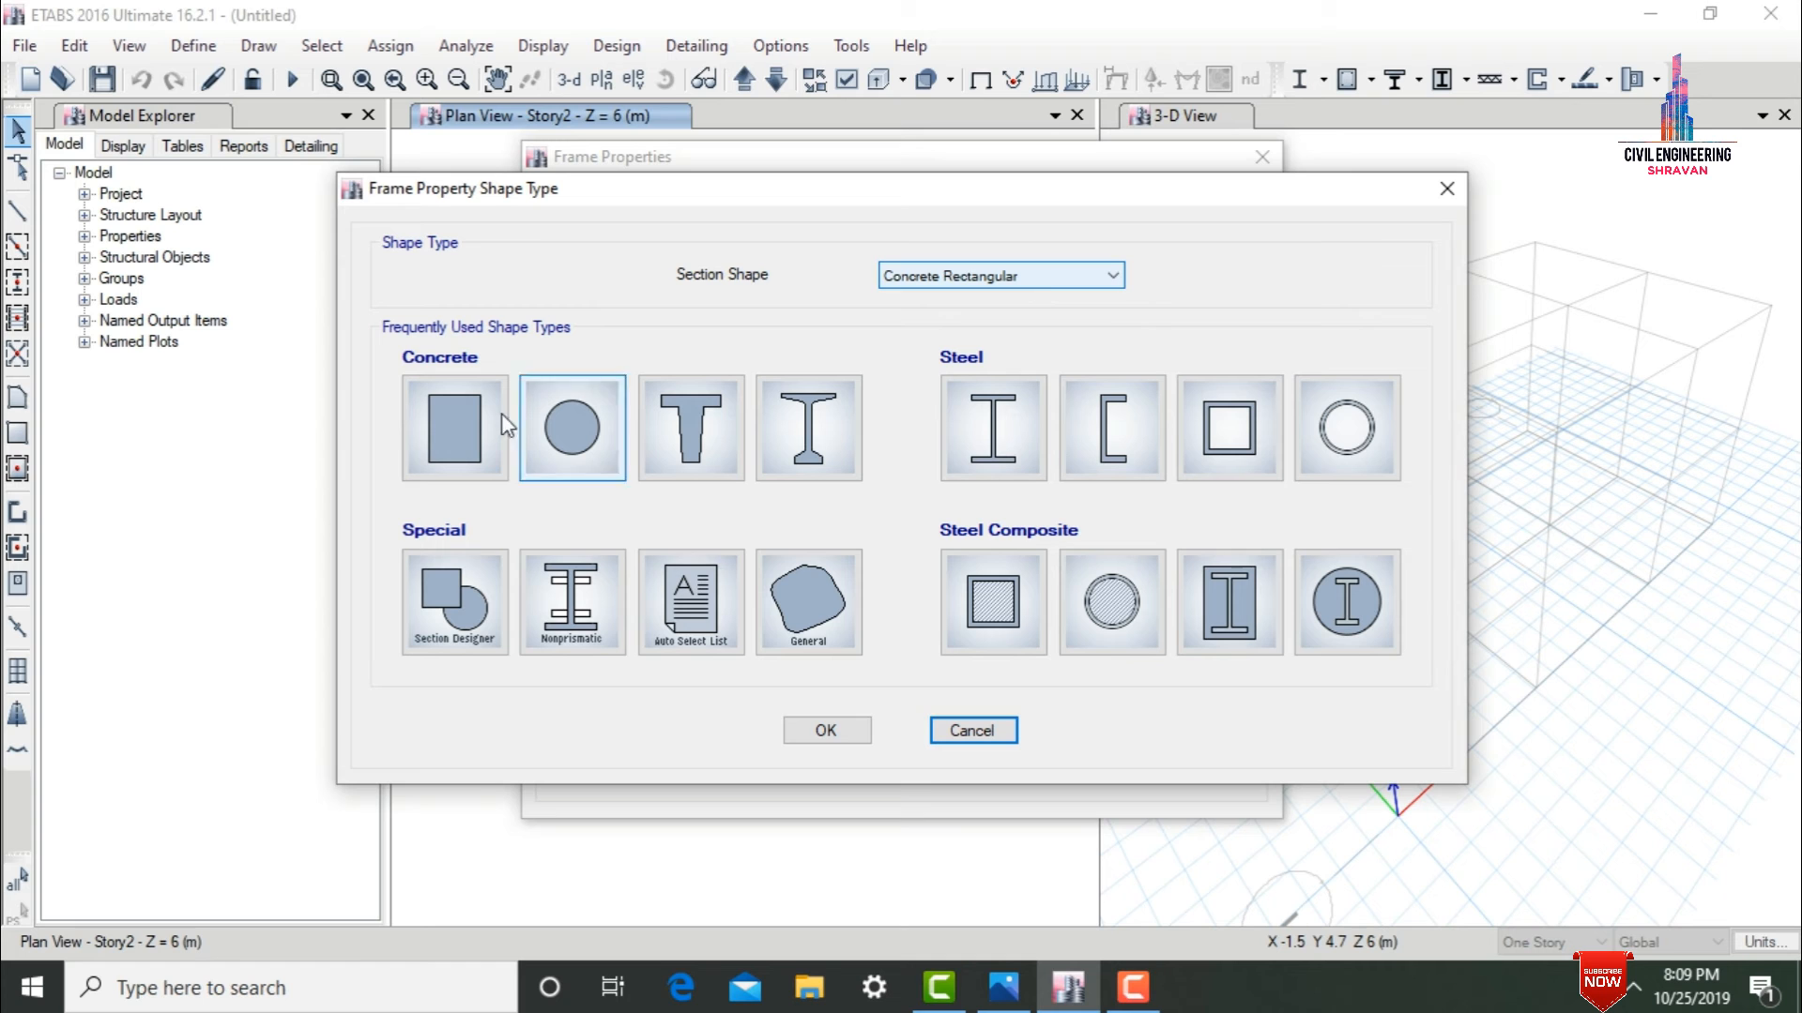
left_click(445, 426)
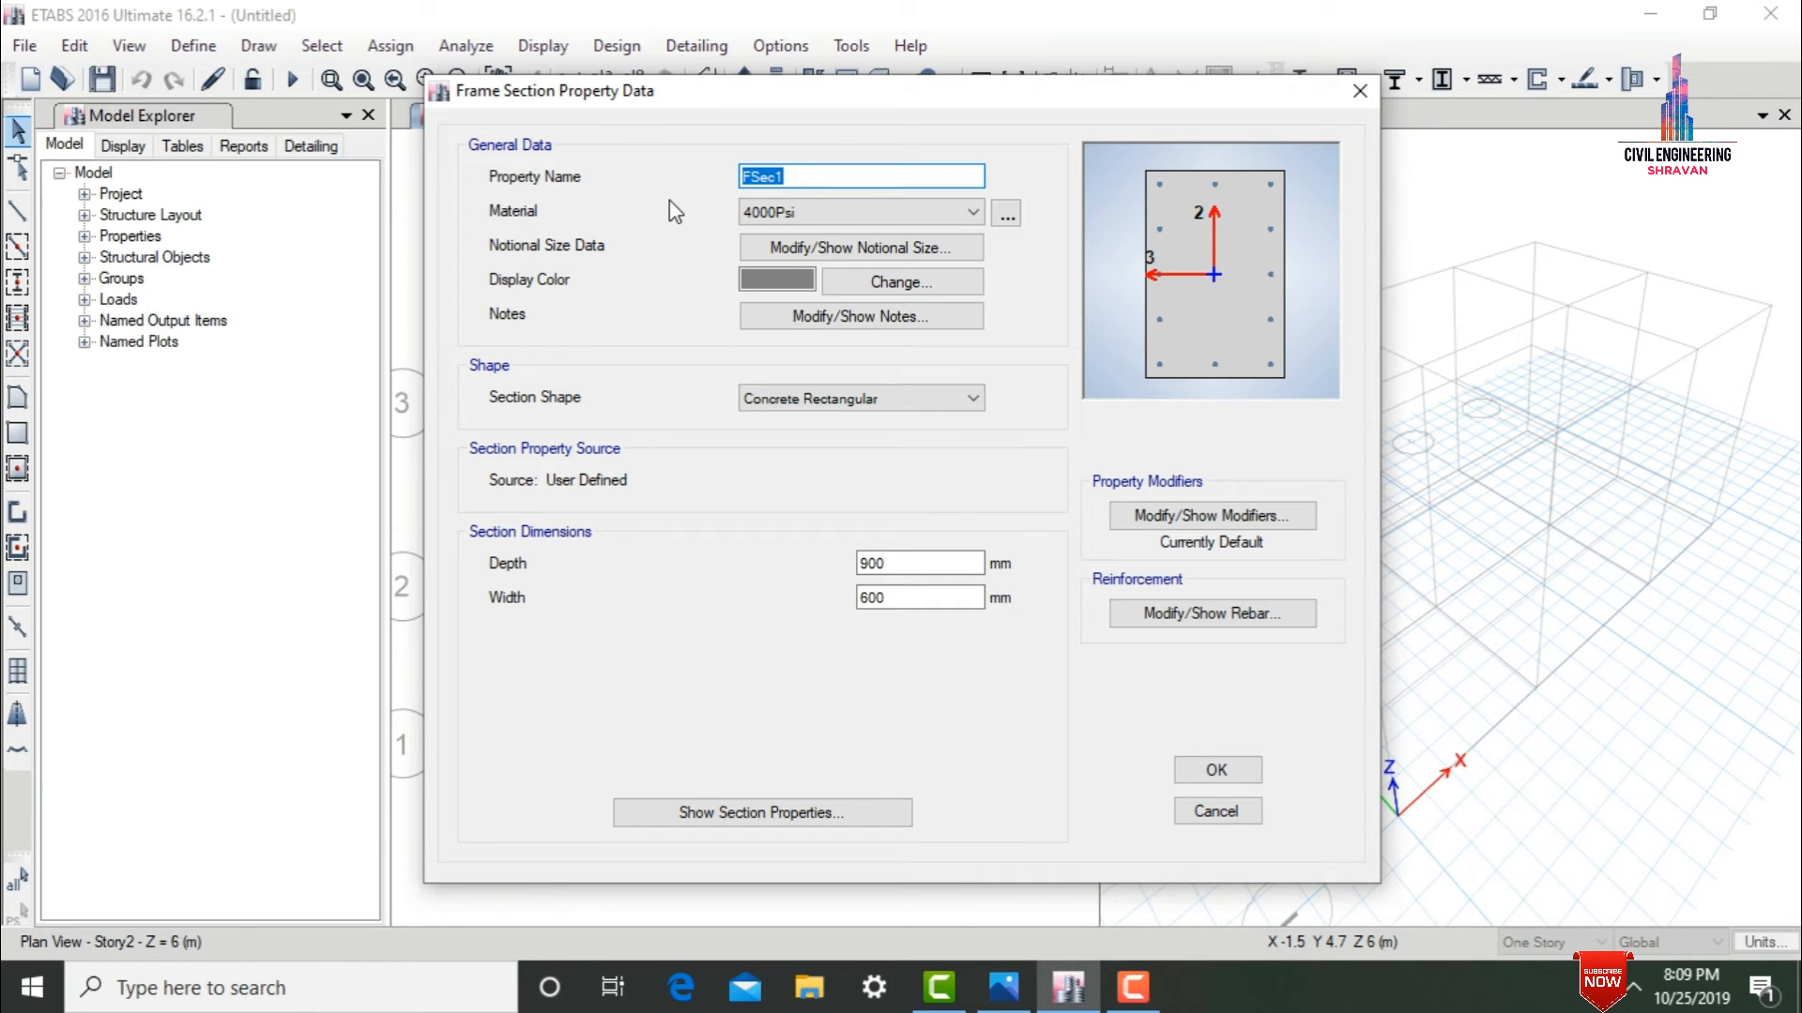
type("B230X300")
left_click(770, 214)
left_click(760, 306)
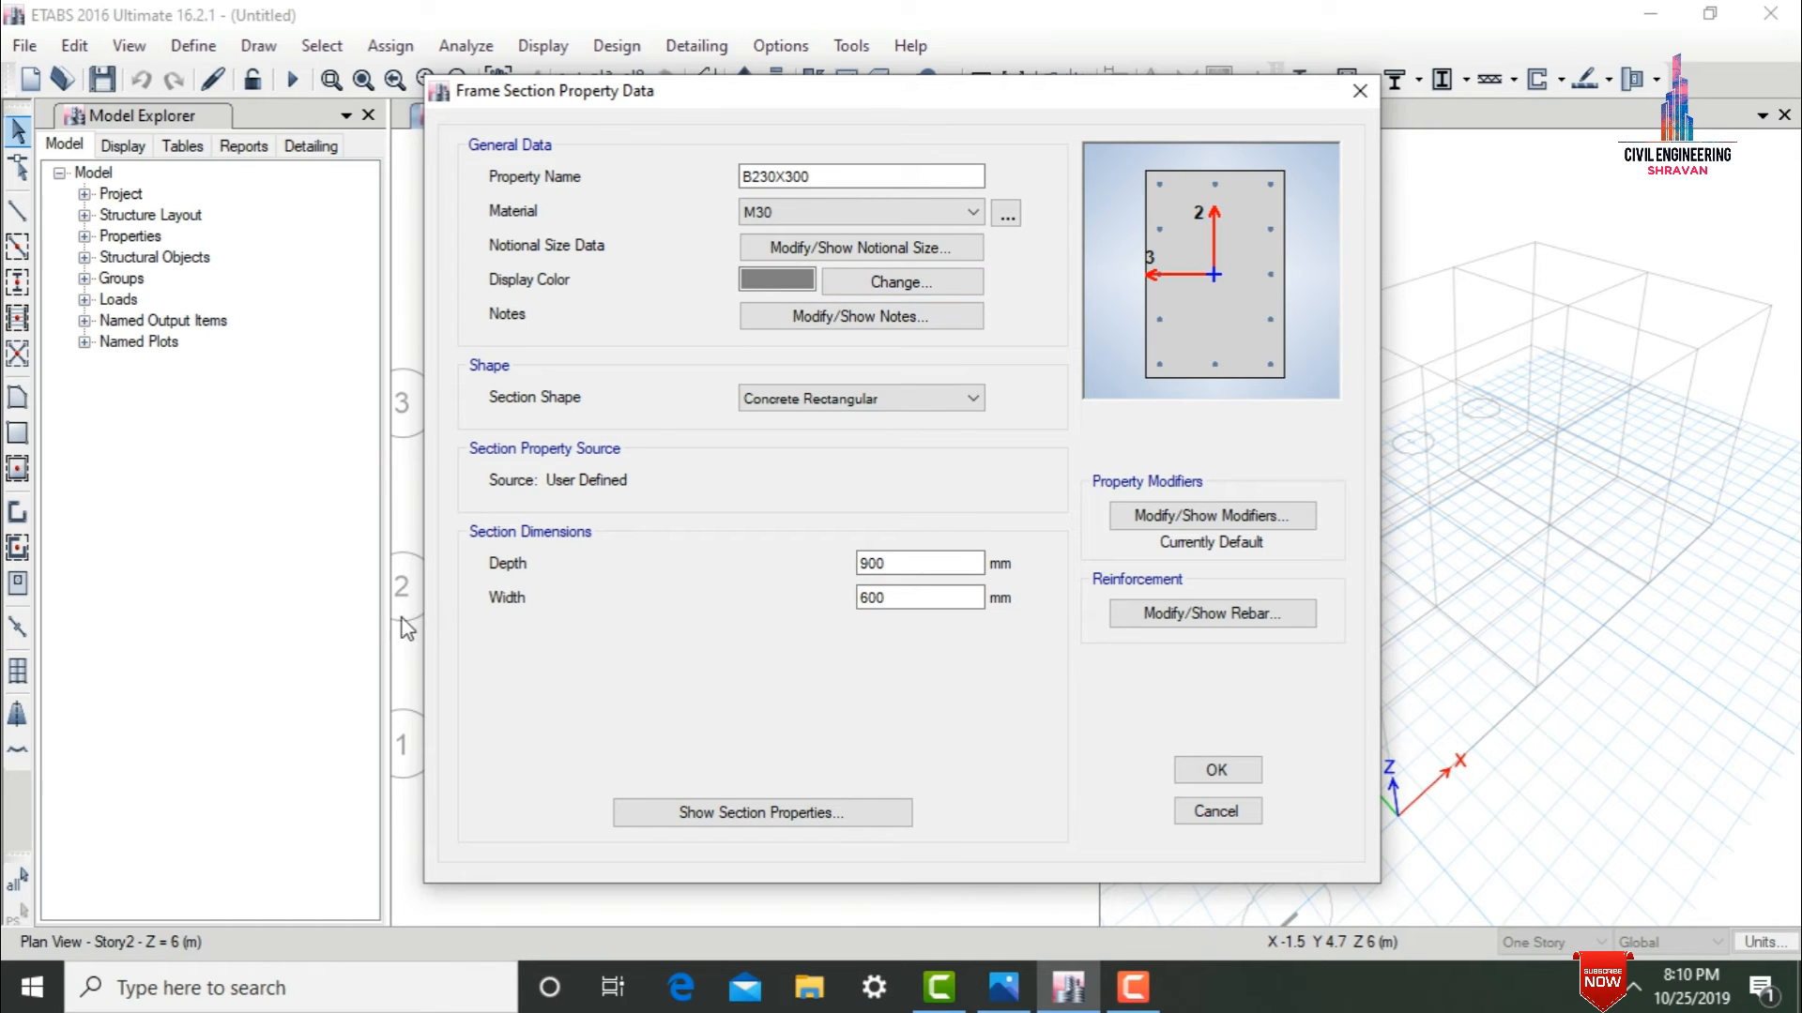
Set the beam section's depth to 300 mm and its width to 230 mm.
double_click(933, 563)
type("600")
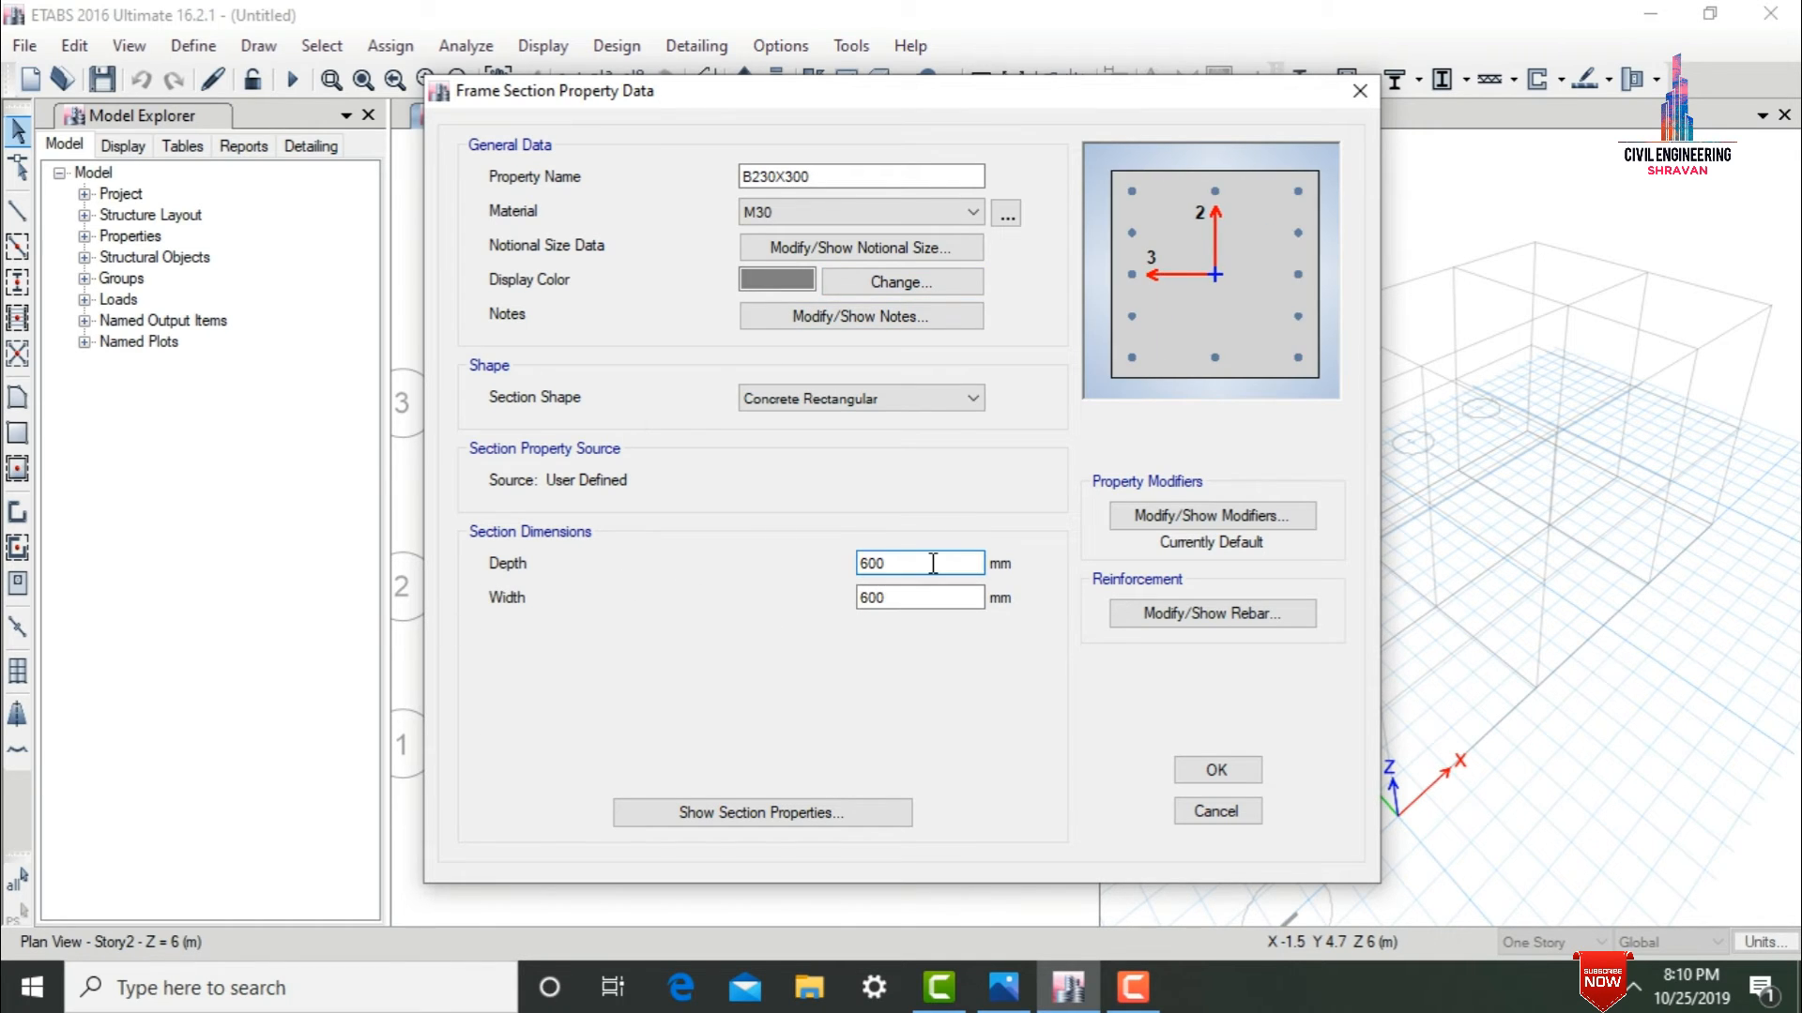
left_click_drag(933, 563, 820, 563)
type("3")
mouse_move(901, 601)
left_mouse_down()
mouse_move(861, 596)
mouse_move(879, 587)
left_mouse_up()
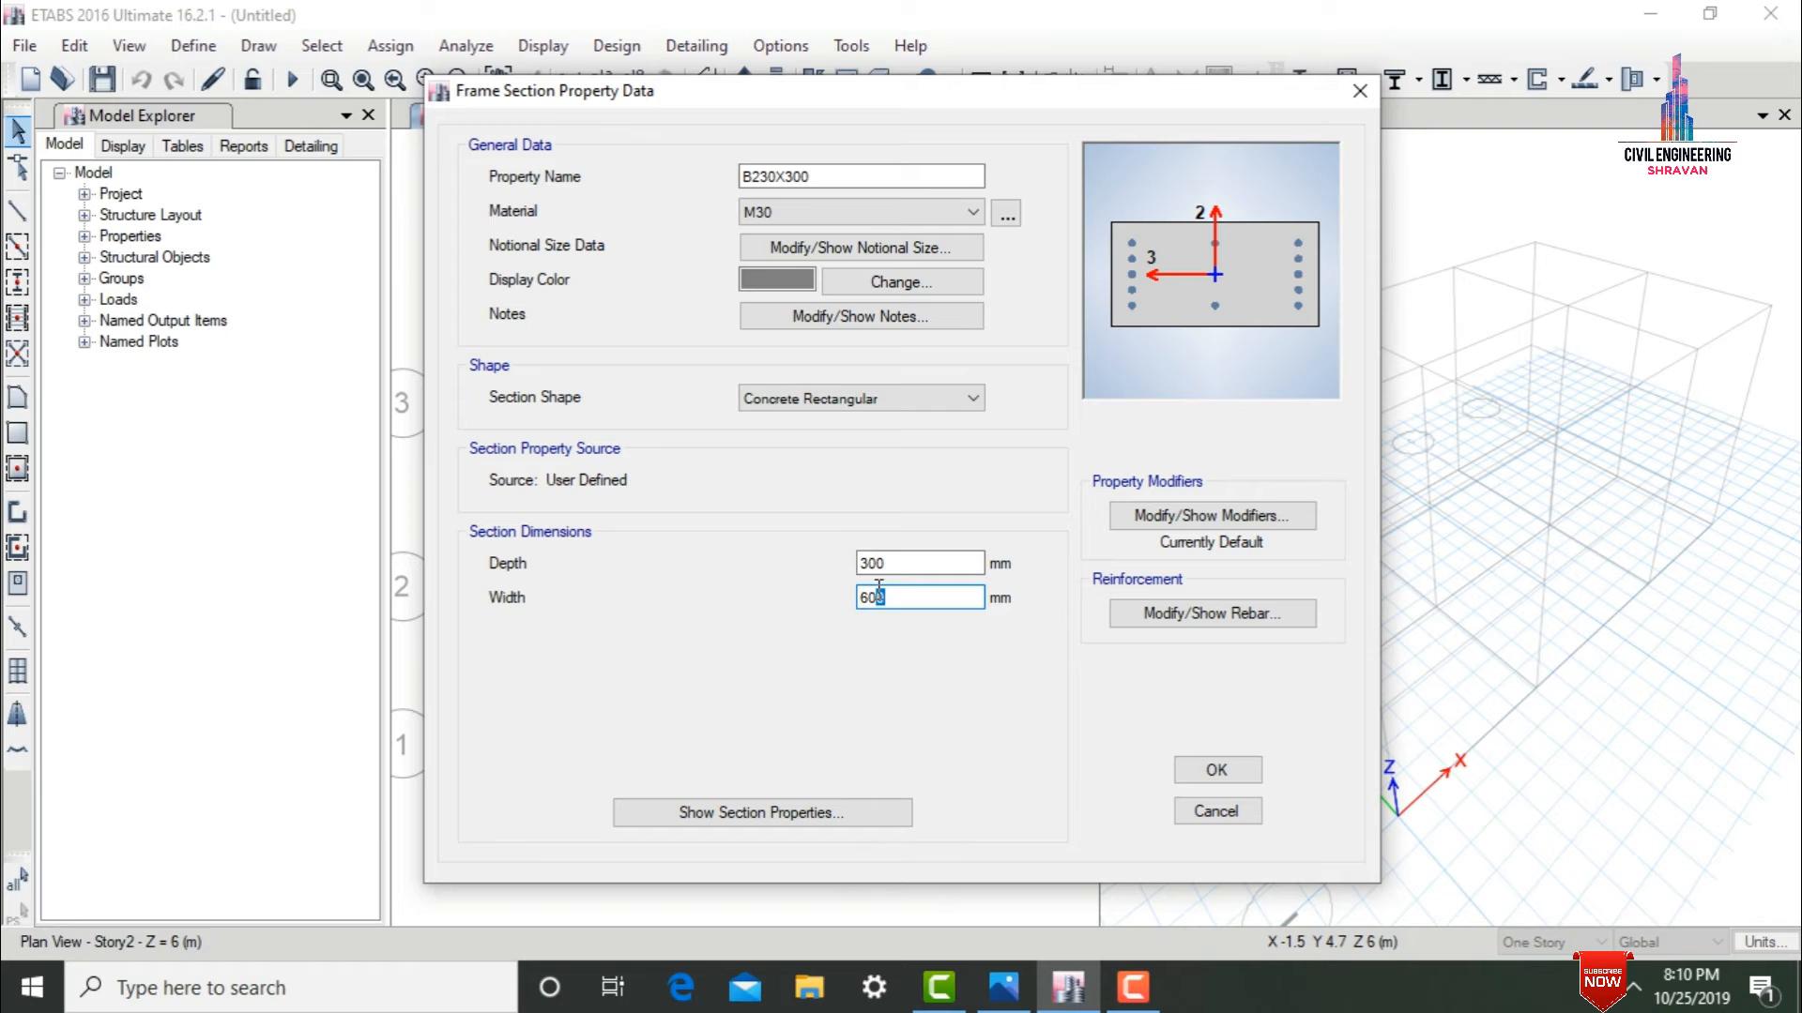
key("BackSpace")
key("BackSpace")
type("230")
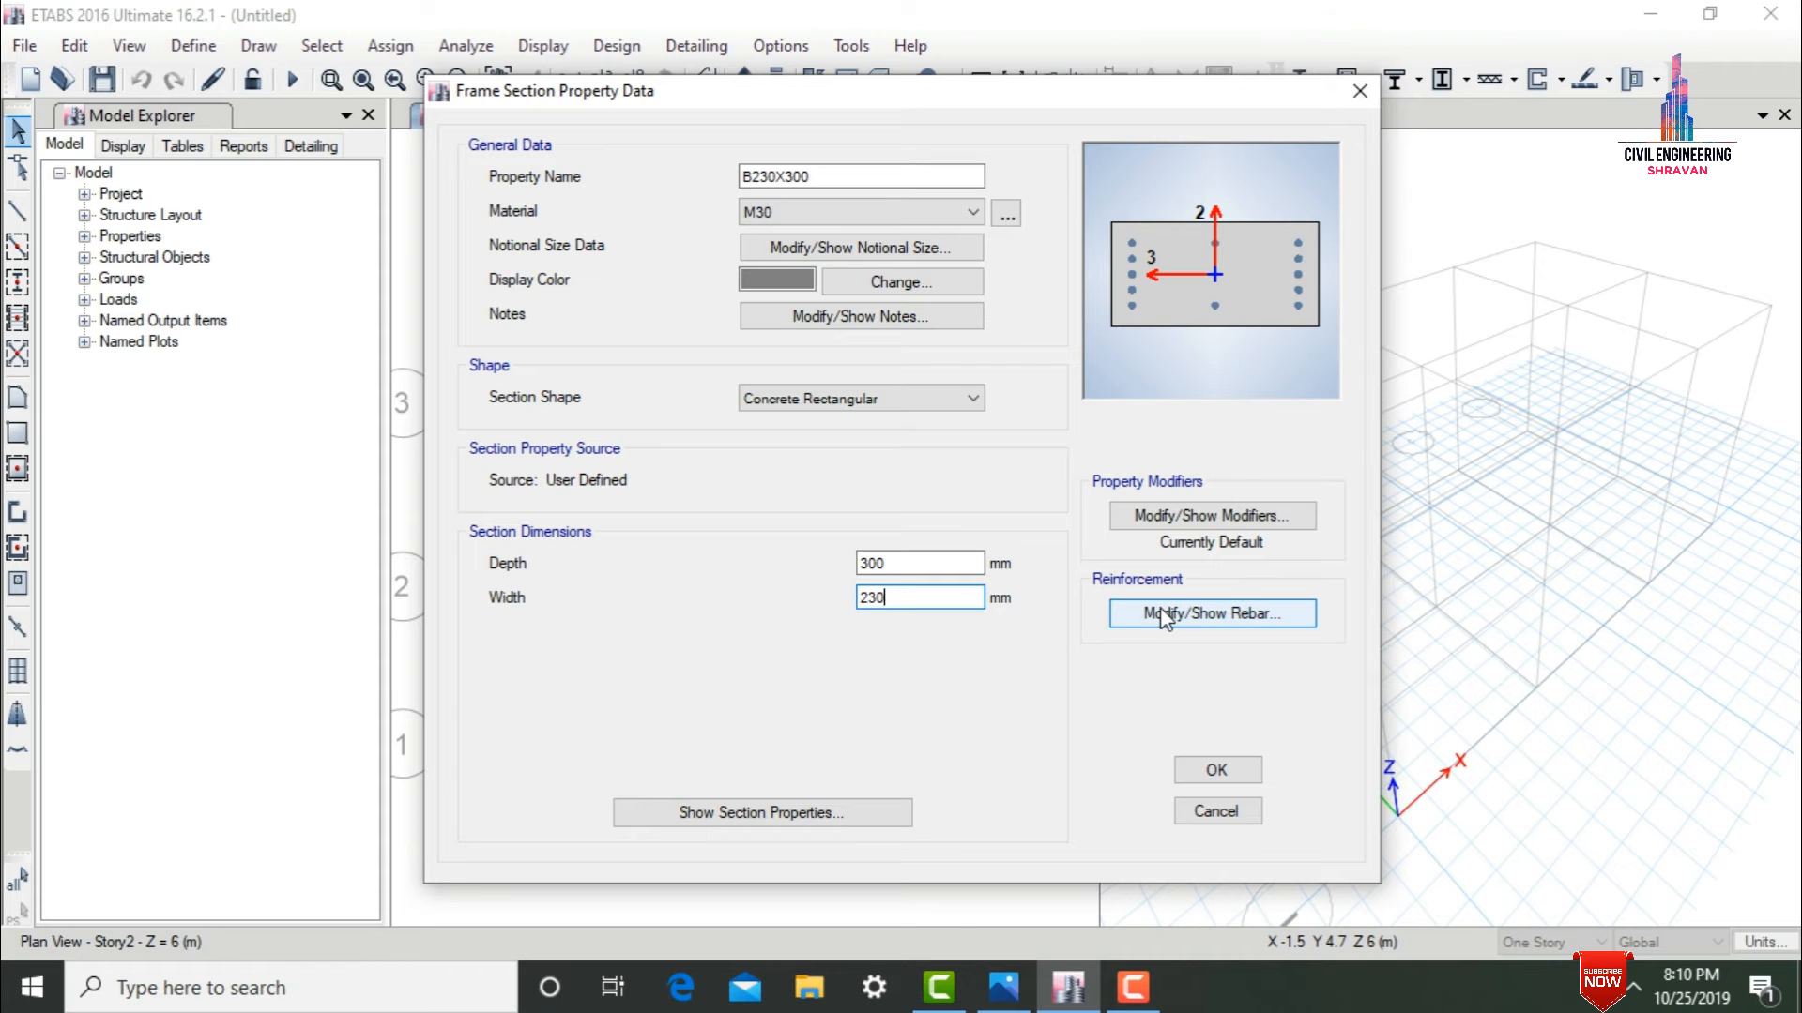
Set the section's reinforcement design type to M3 Design Only (Beam) and its longitudinal bar material to Fe500.
left_click(1163, 615)
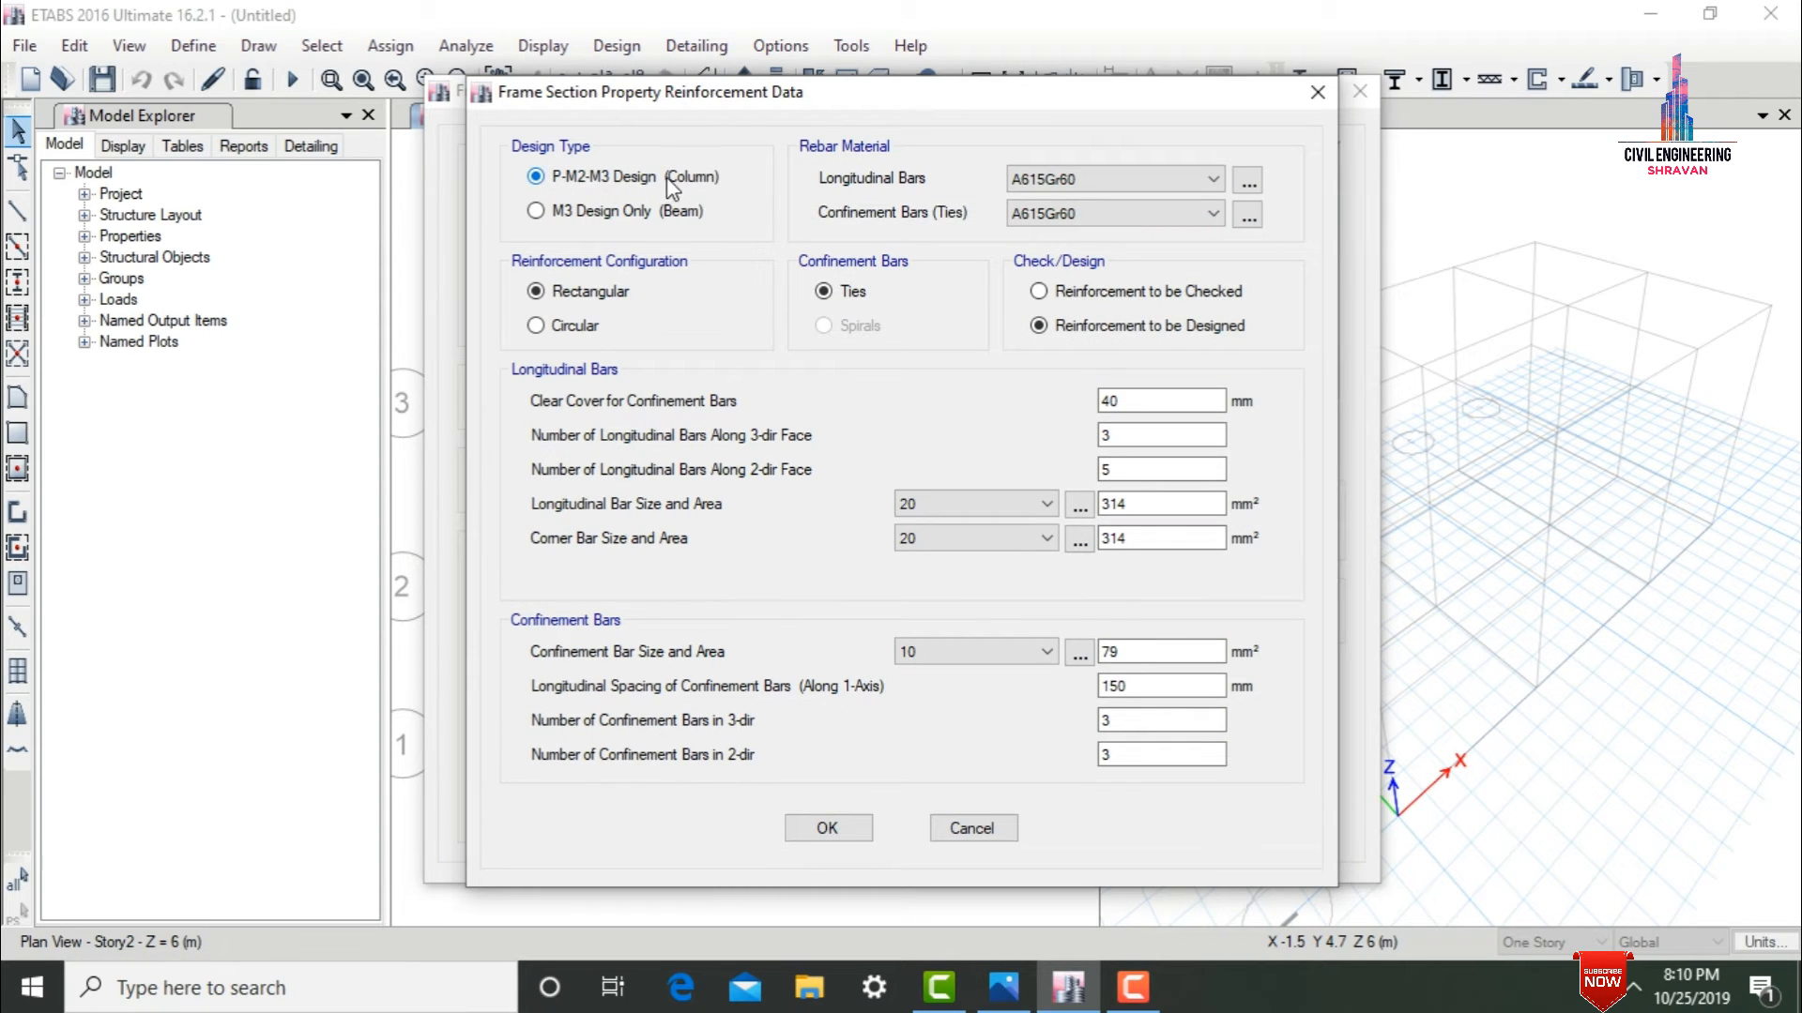
left_click(663, 216)
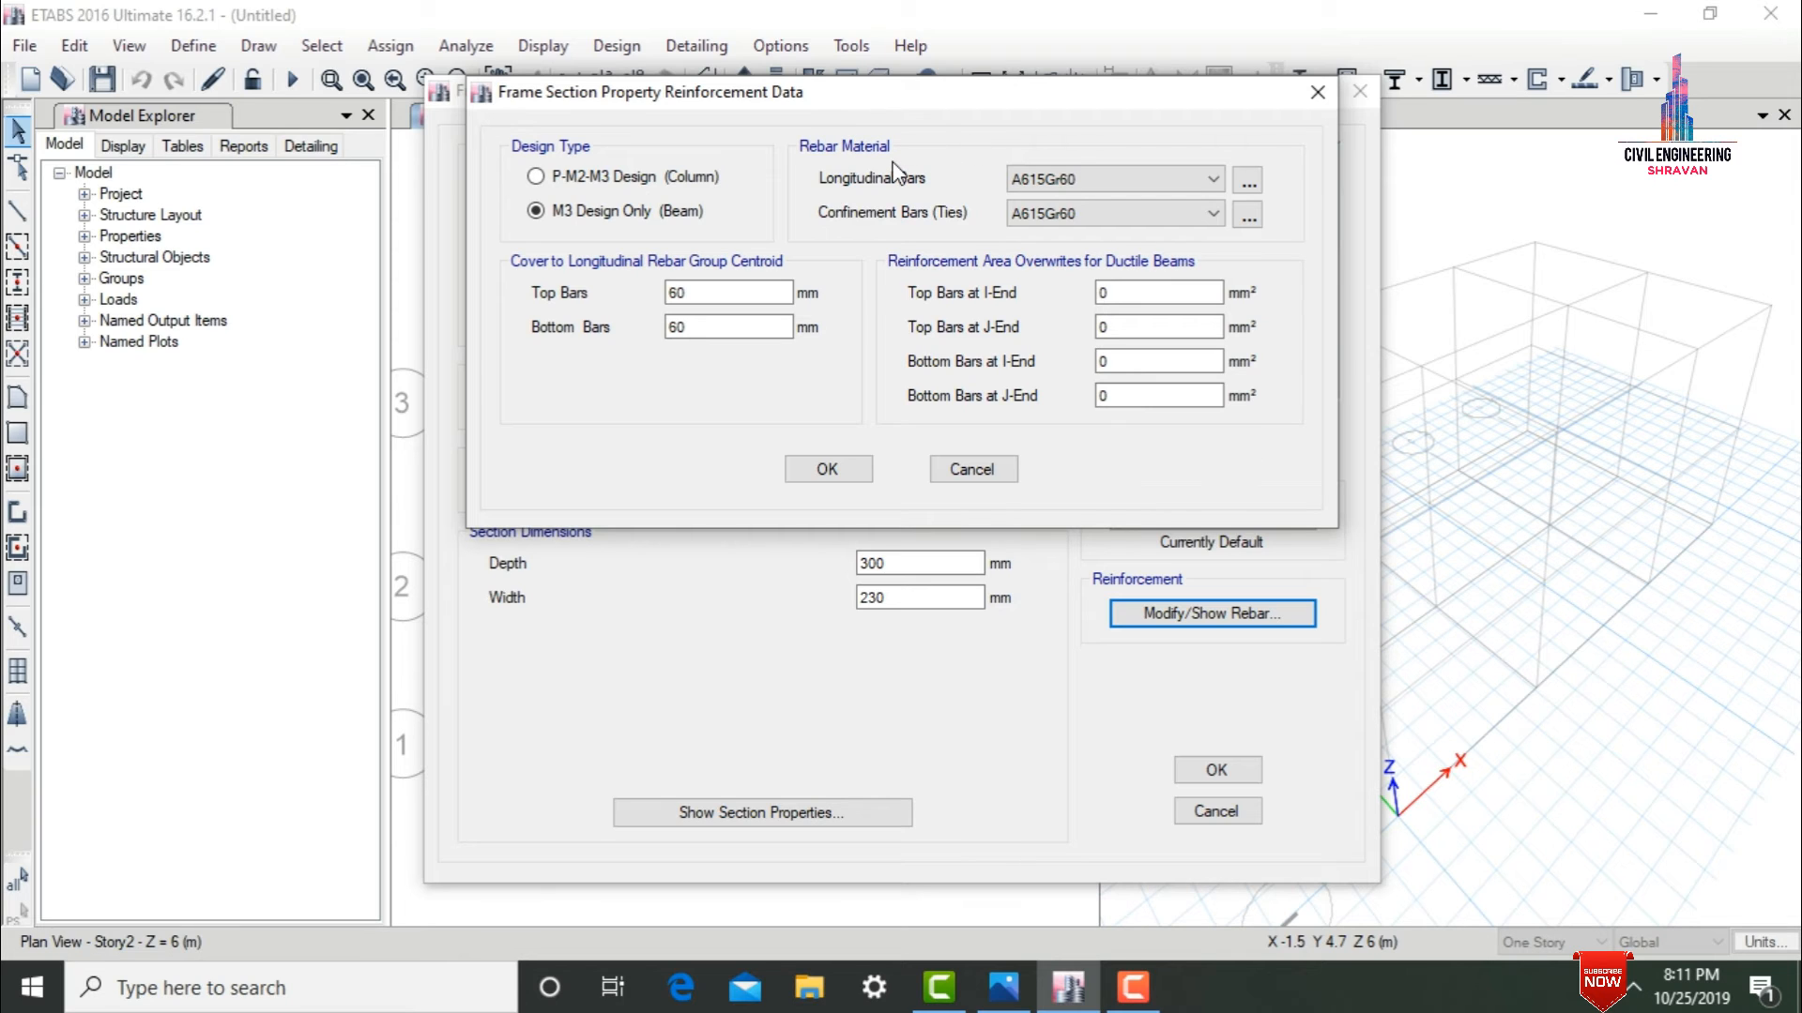
left_click(1249, 180)
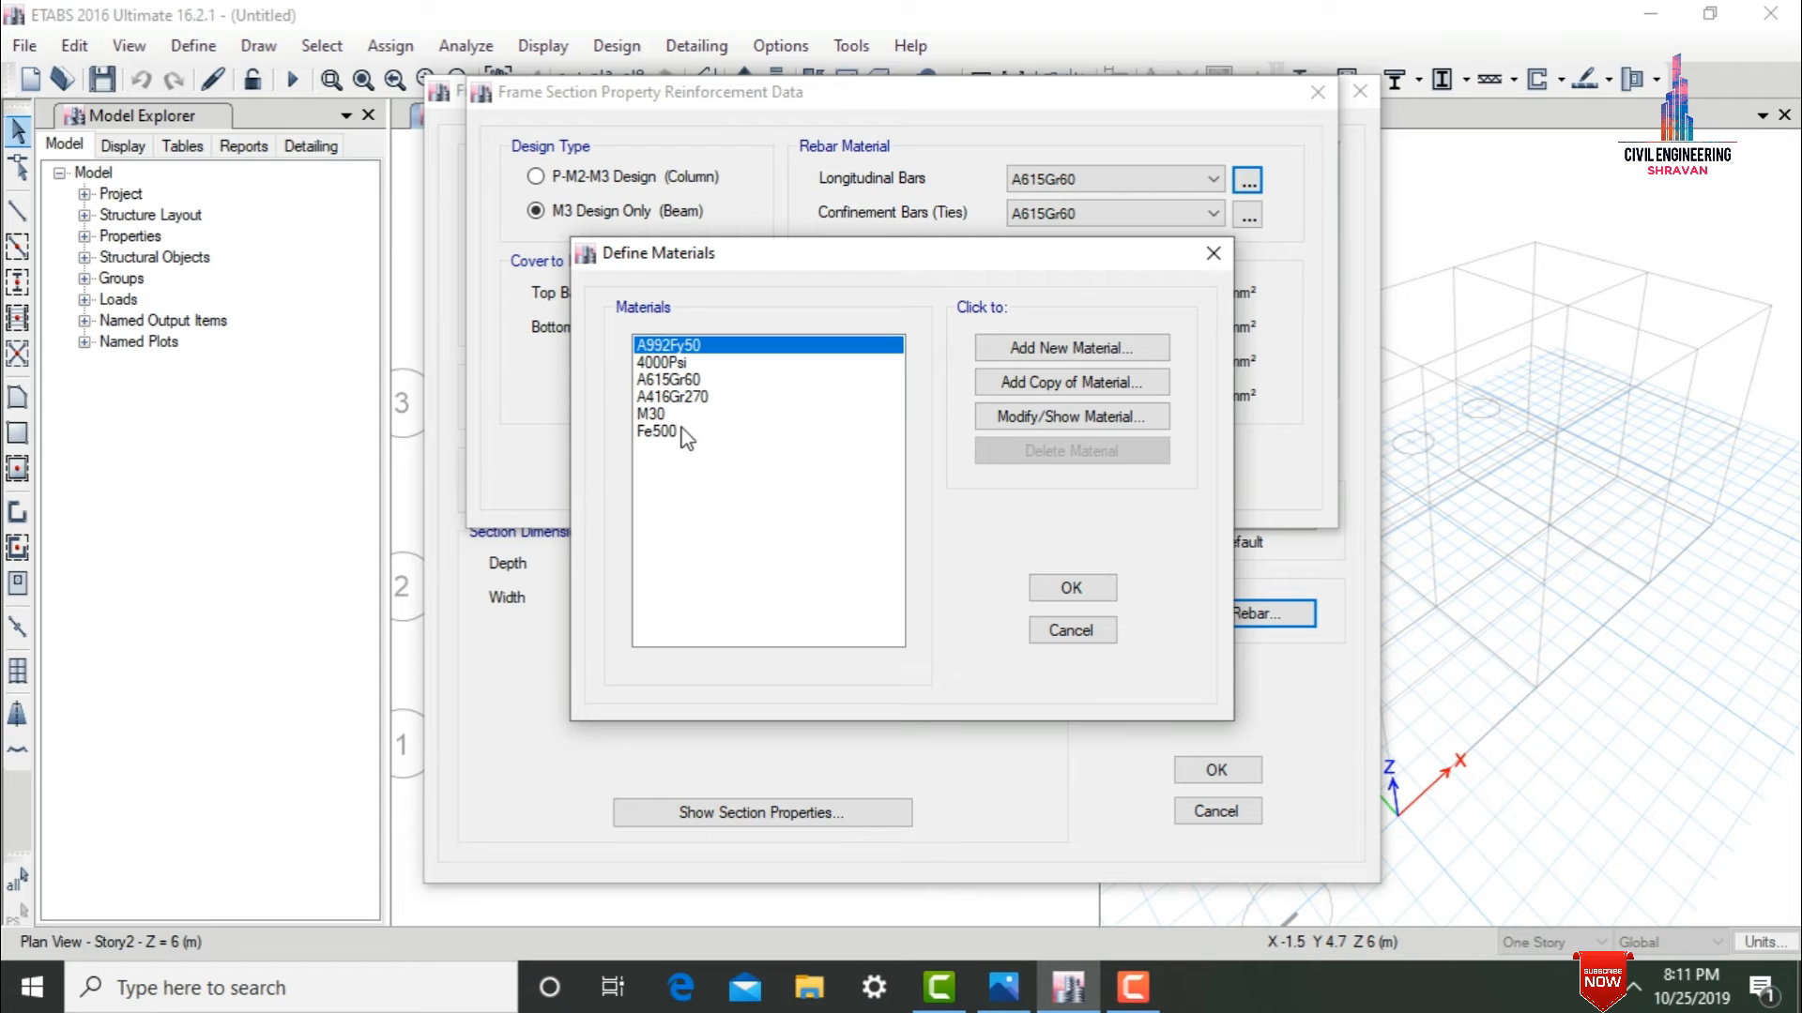
left_click(668, 432)
left_click(1058, 599)
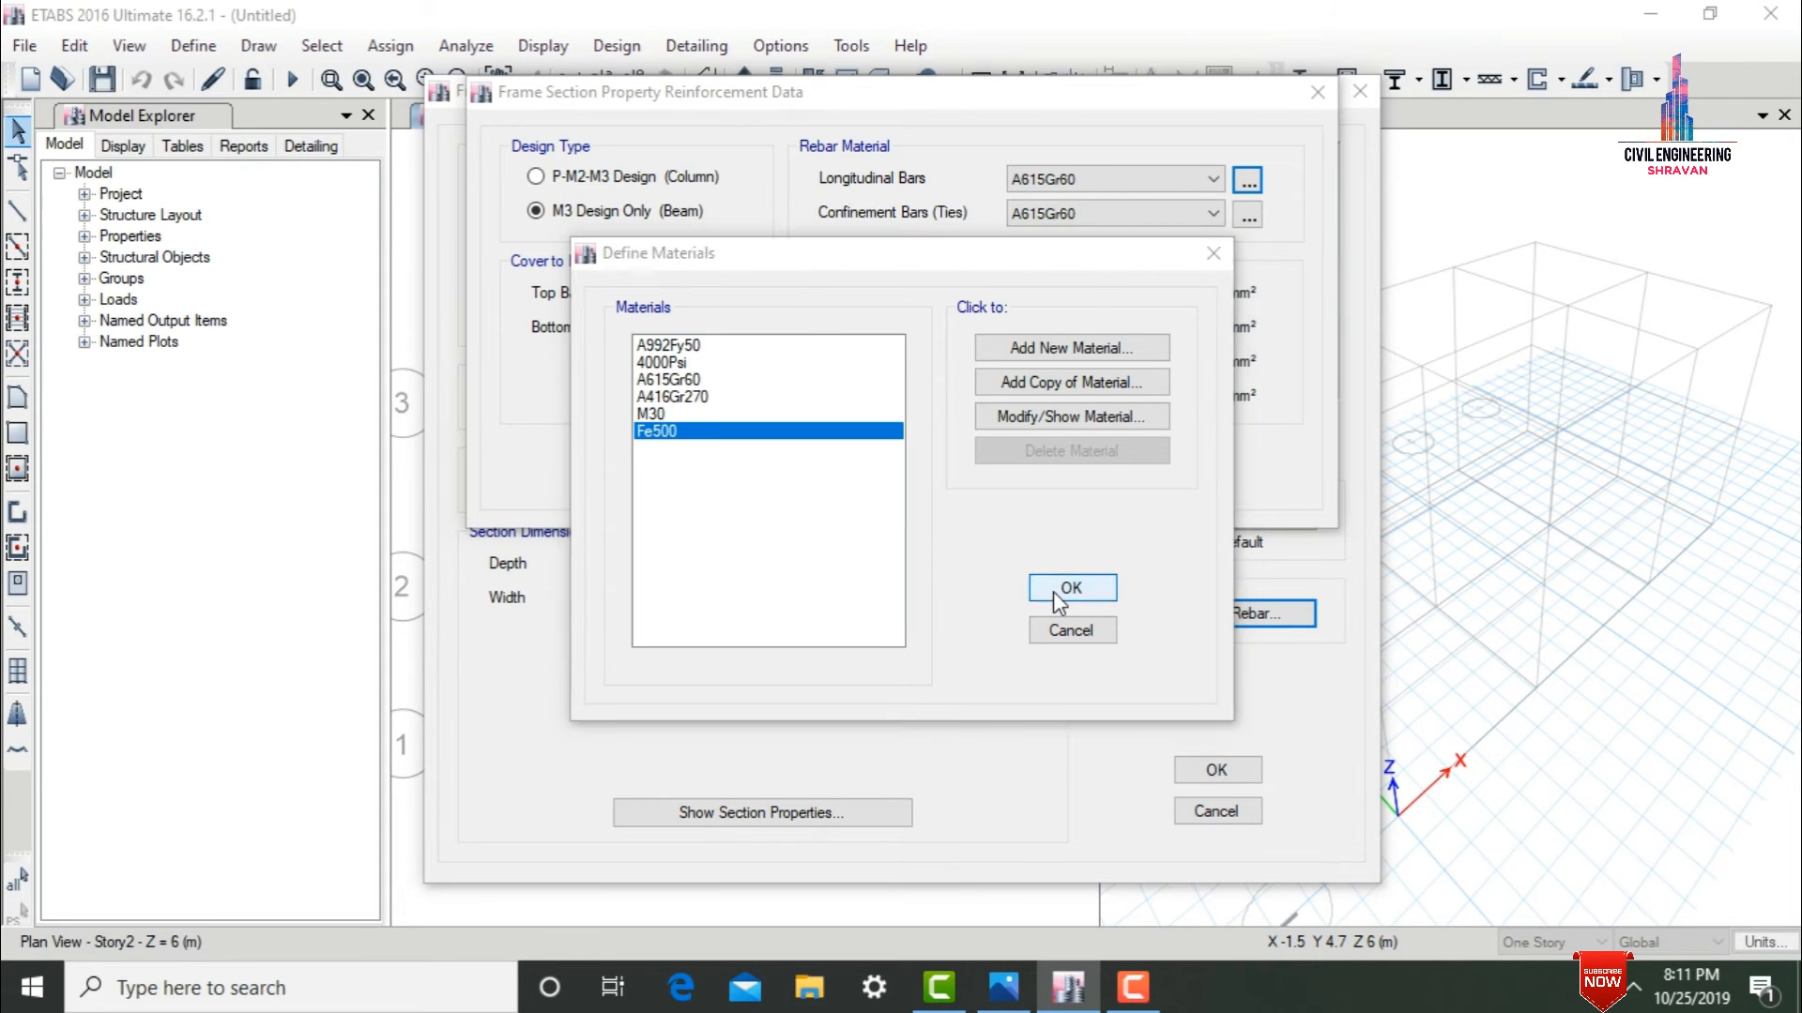
left_click(1070, 180)
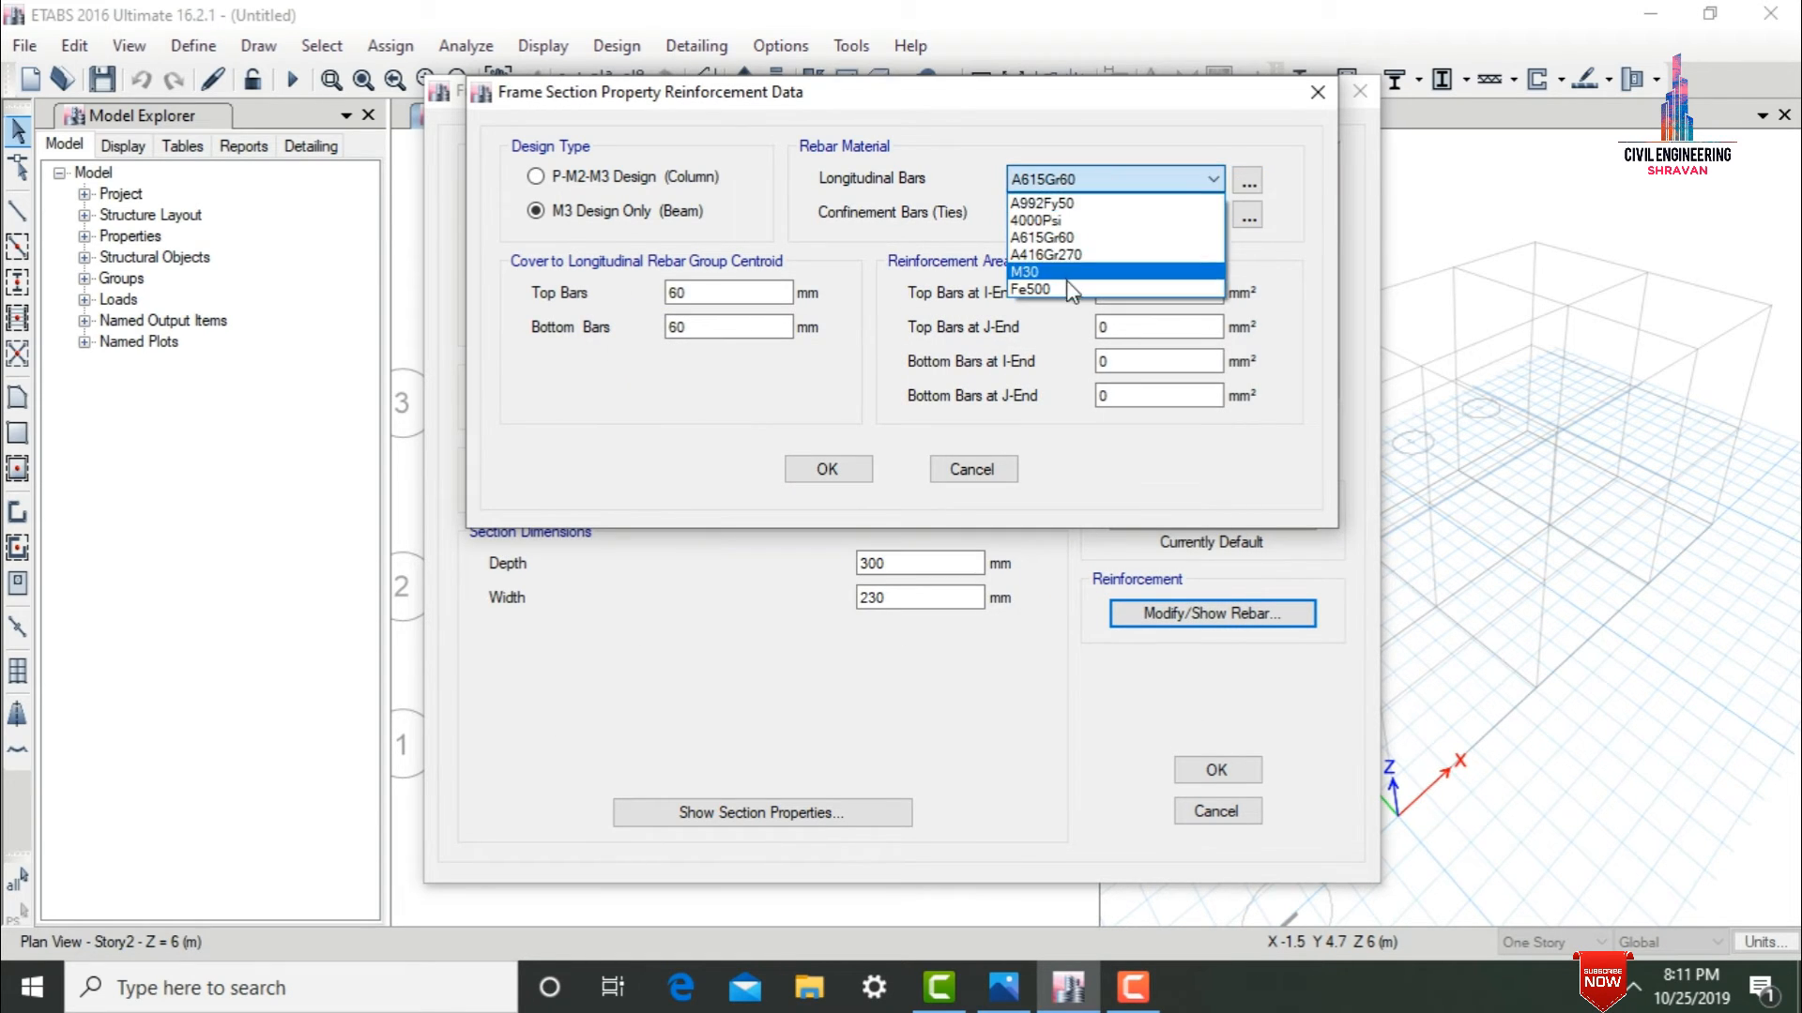
left_click(1067, 288)
Set the beam section's confinement bar (ties) material to Fe500.
left_click(1064, 216)
left_click(1064, 218)
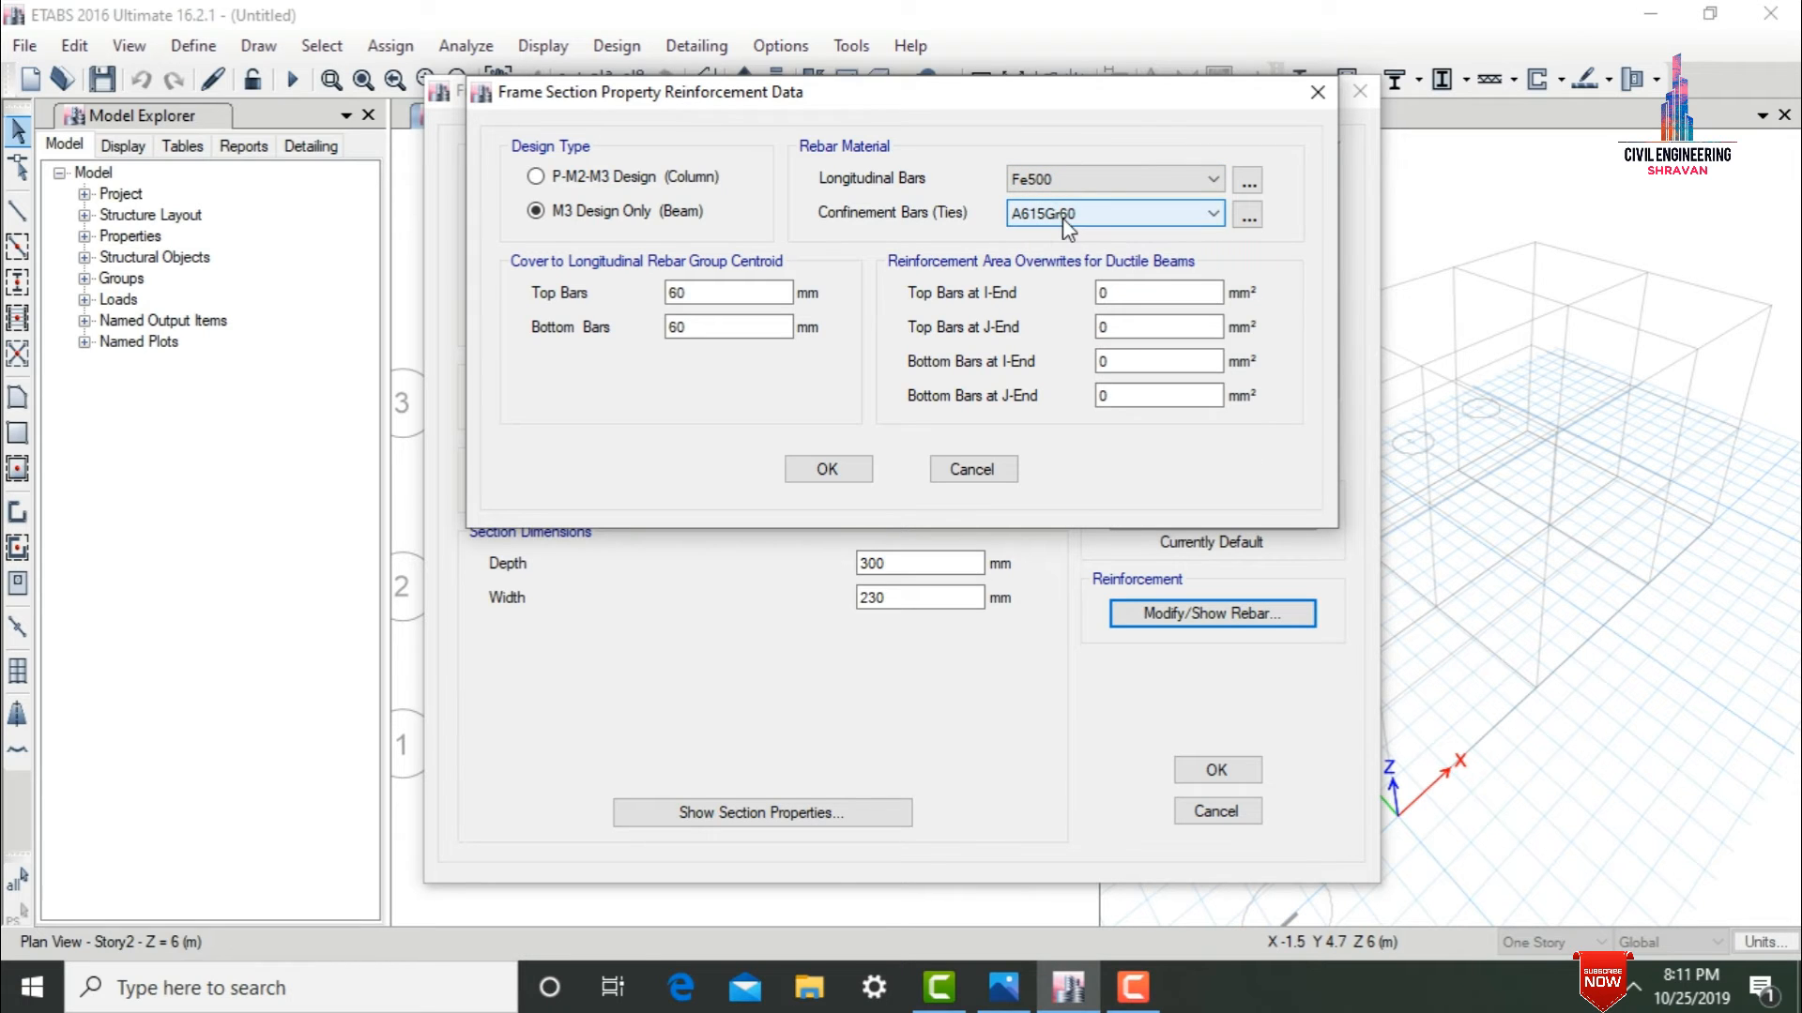
left_click(1066, 218)
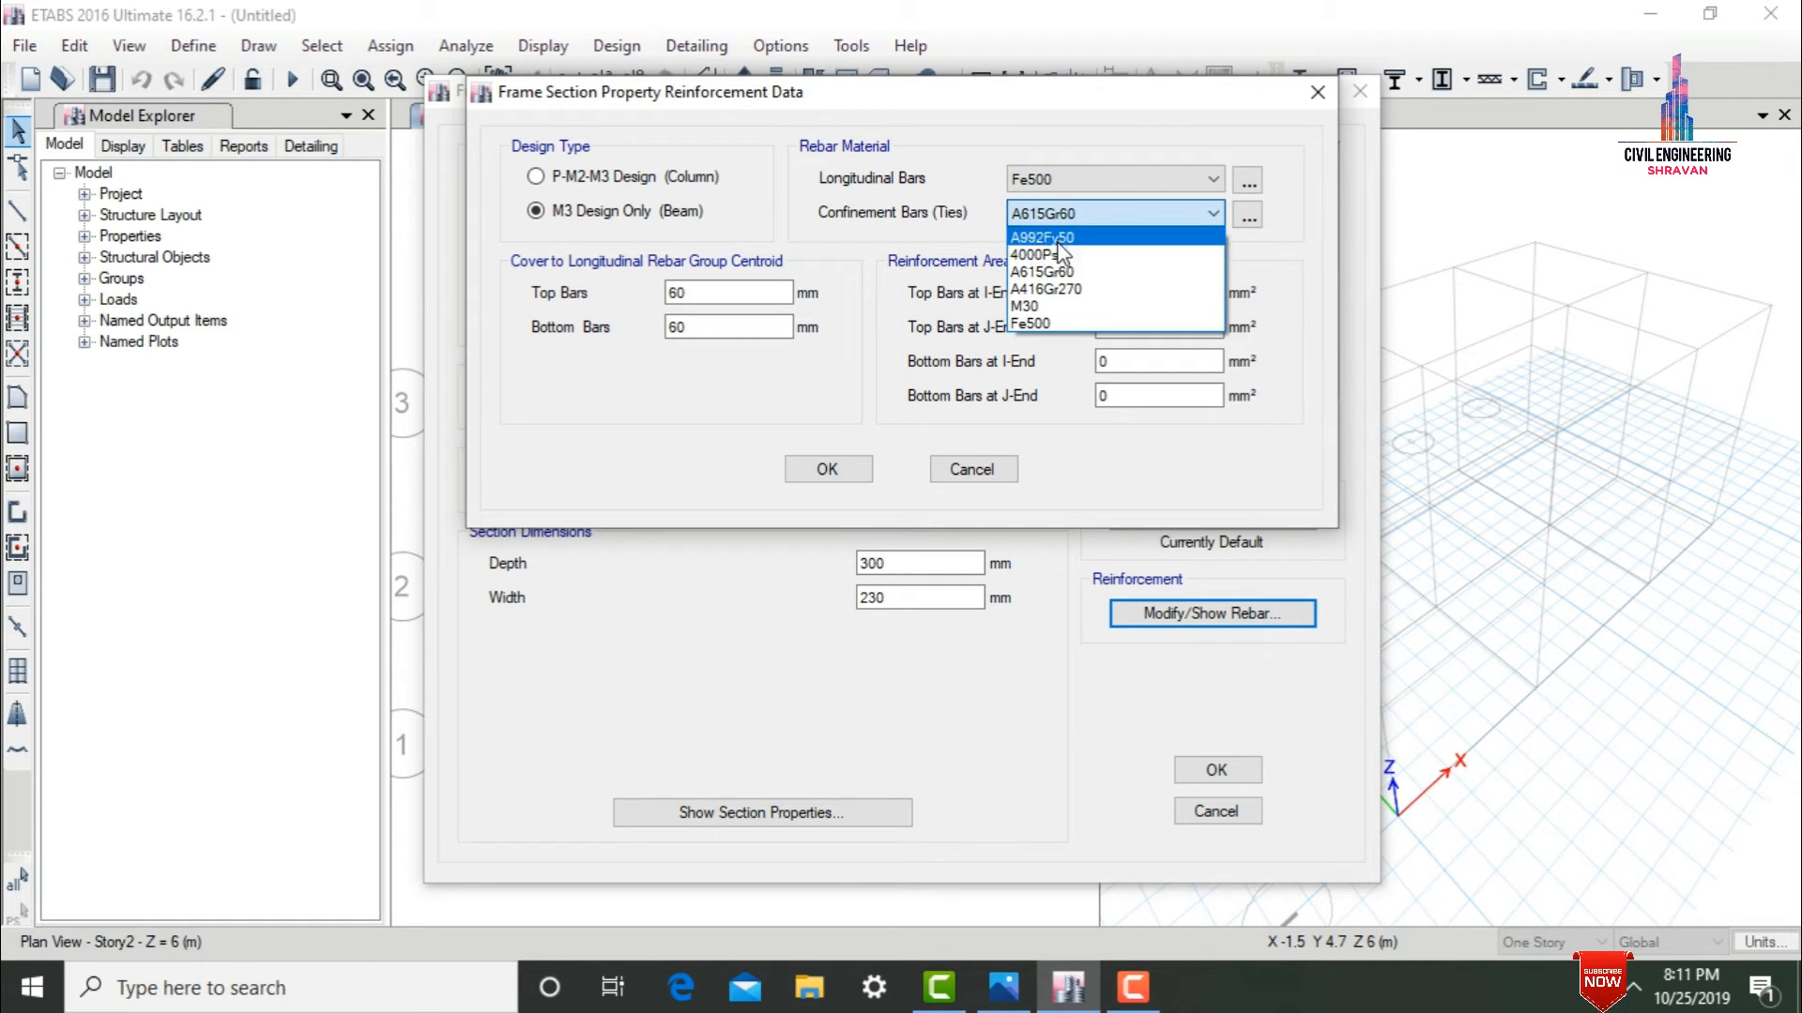
left_click(1061, 325)
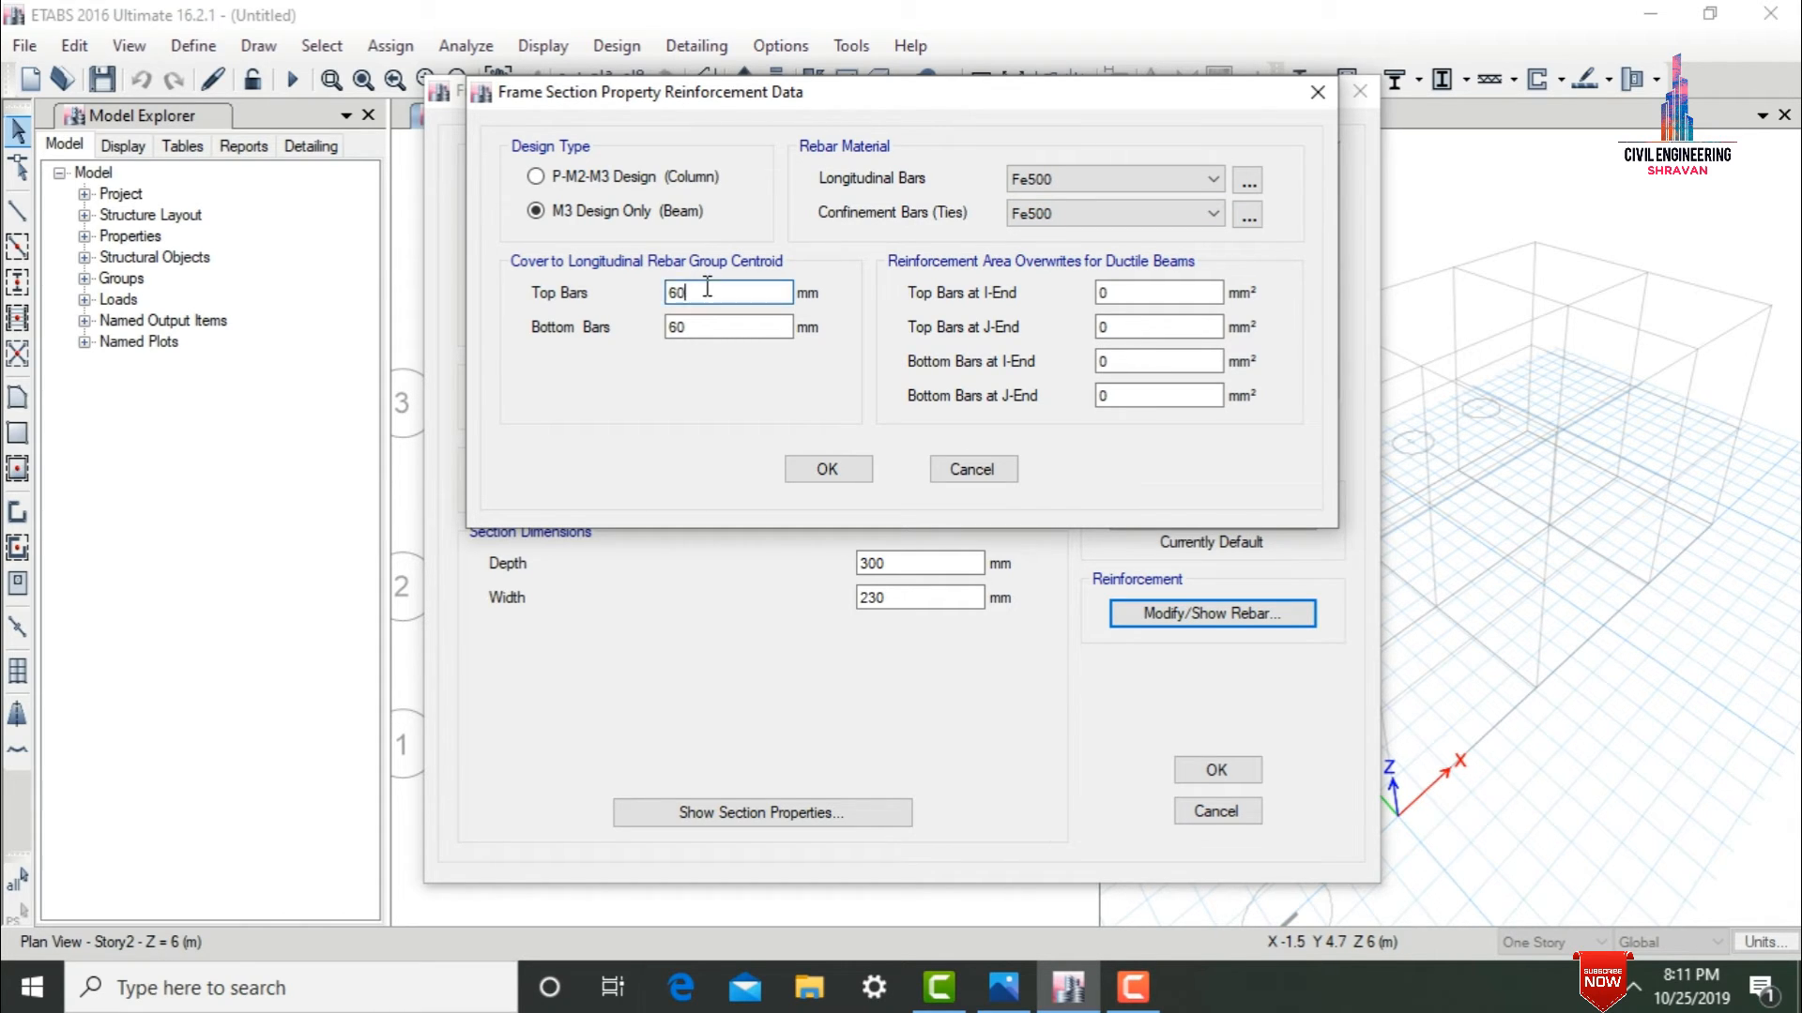
Set the cover to the longitudinal rebar centroid to 50 mm for top and bottom bars and save the B230X300 section.
left_click_drag(707, 291, 662, 298)
type("5")
key("Tab")
type("5")
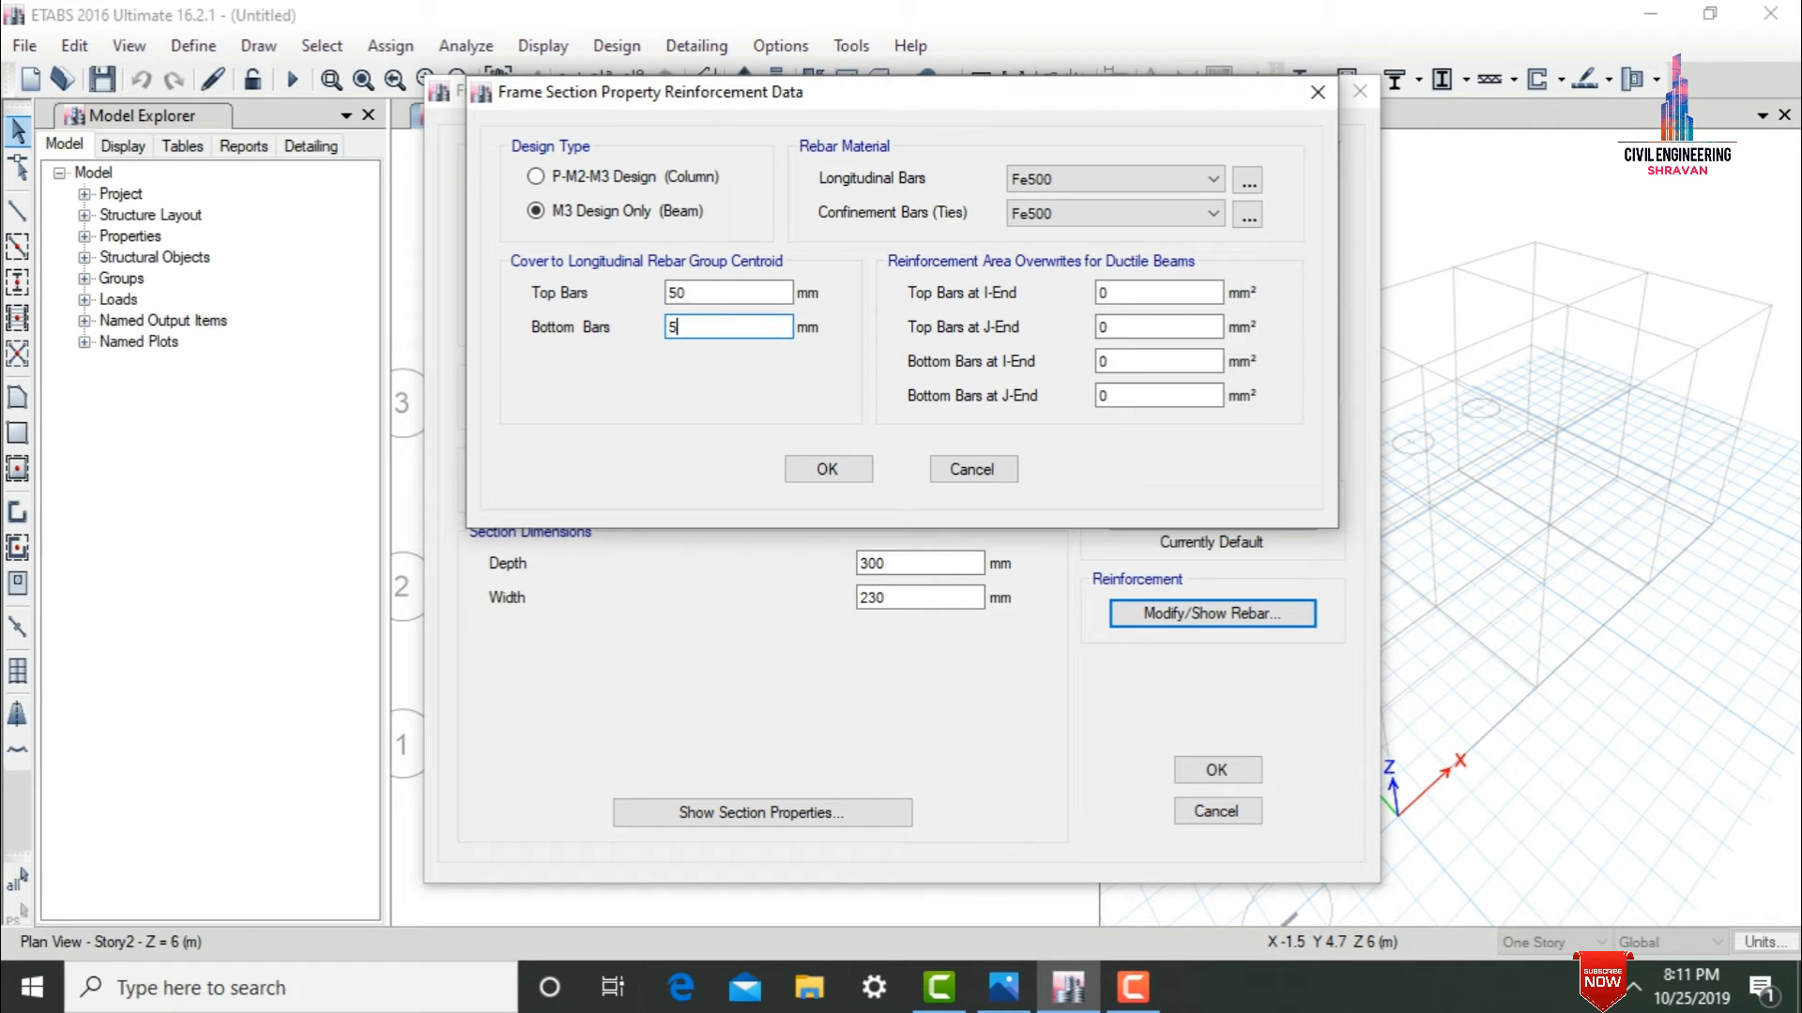
left_click(827, 469)
left_click(1229, 768)
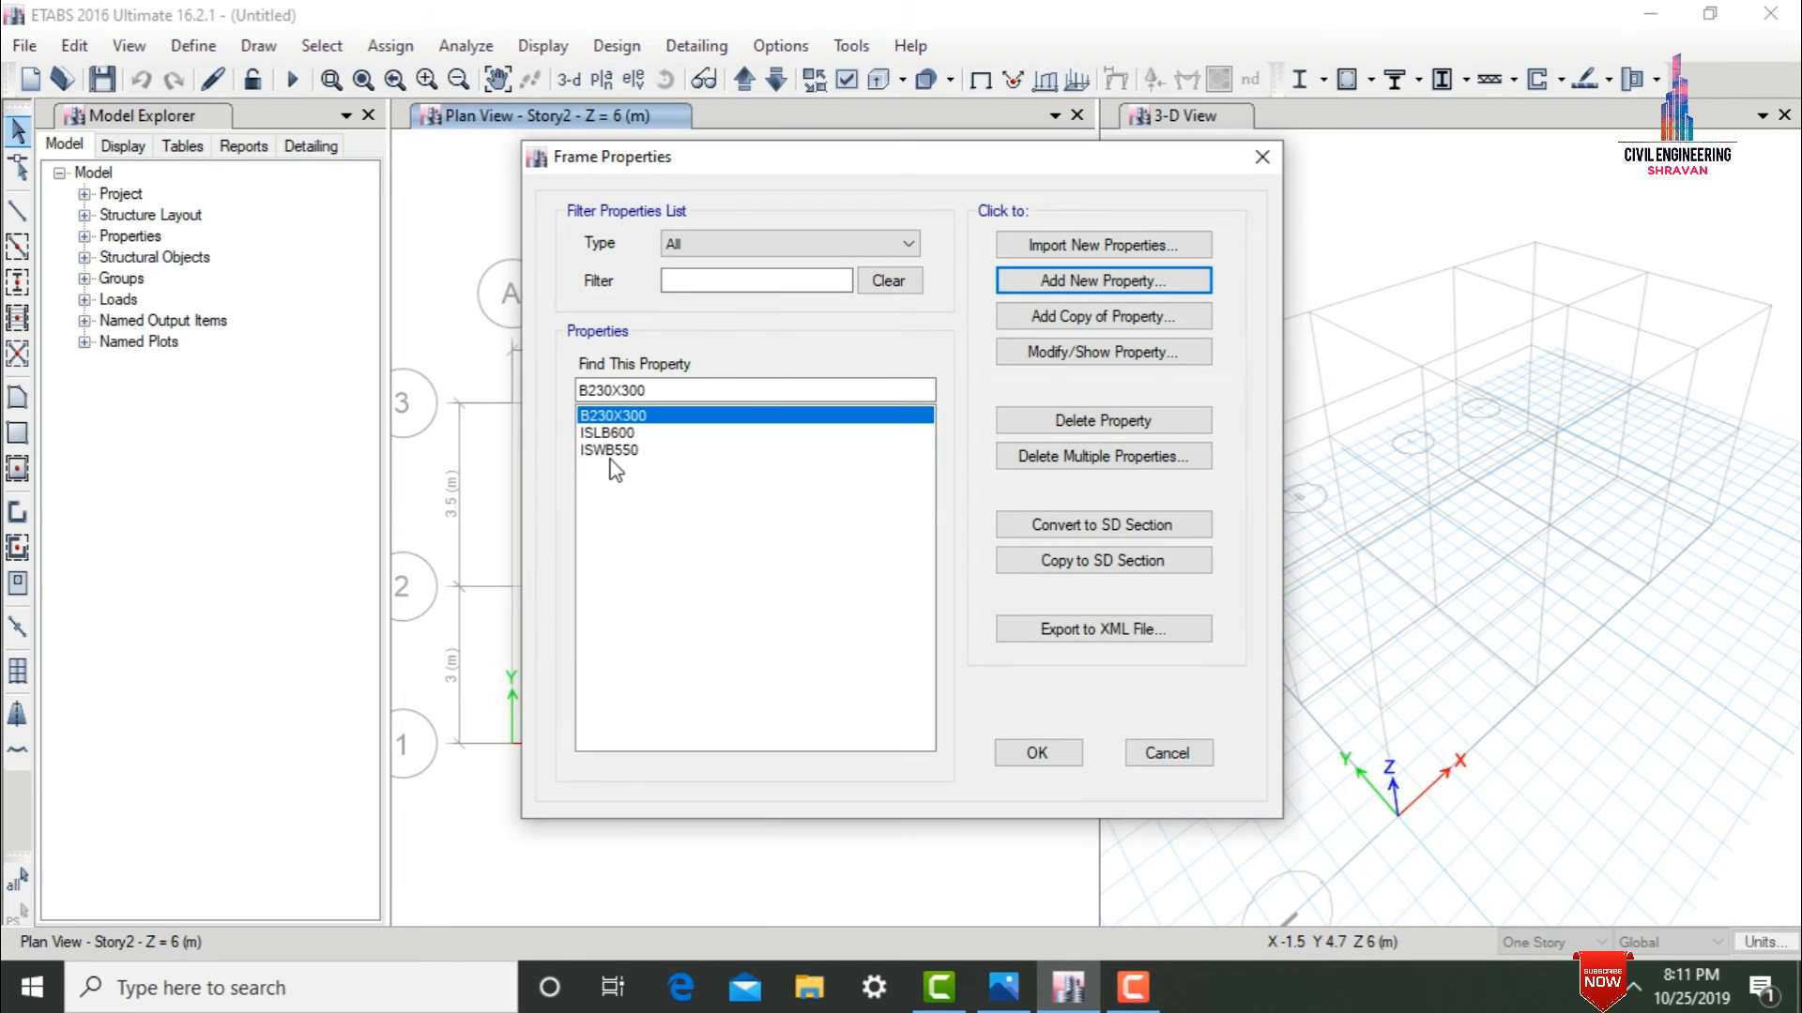
Delete the remaining steel frame sections ISLB600 and ISWB550.
left_click(1056, 469)
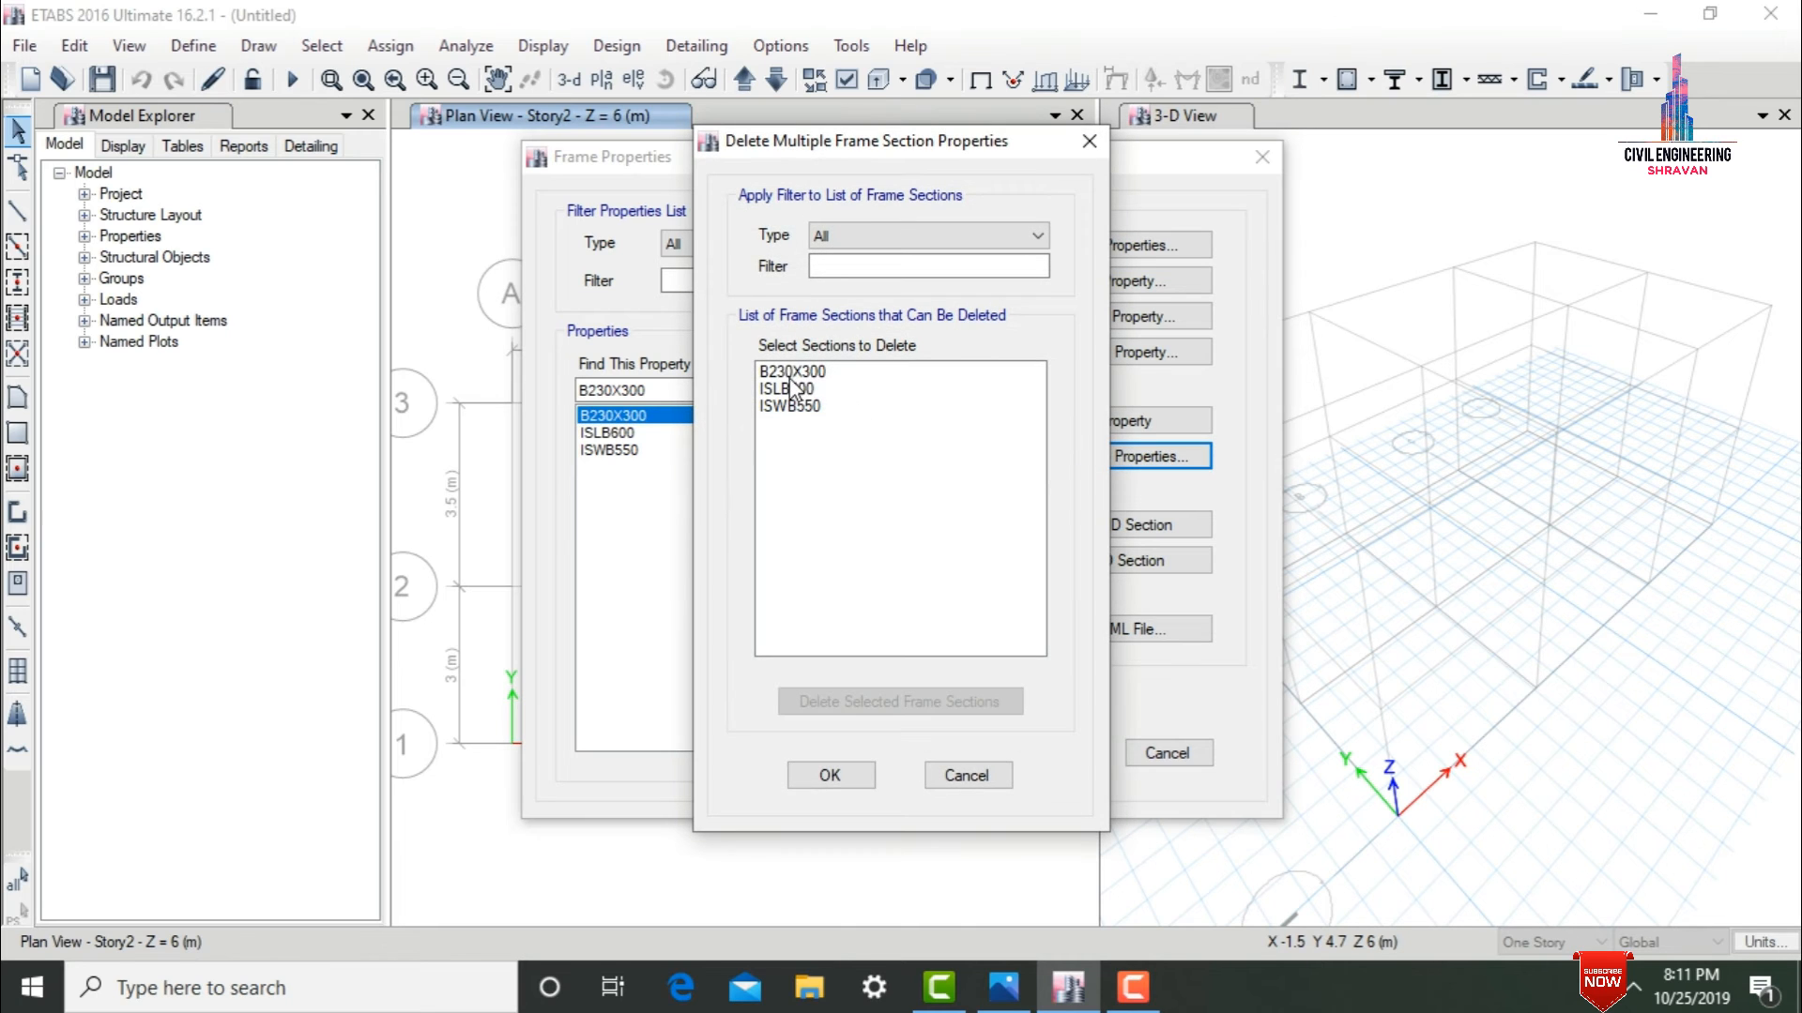
left_click(801, 393)
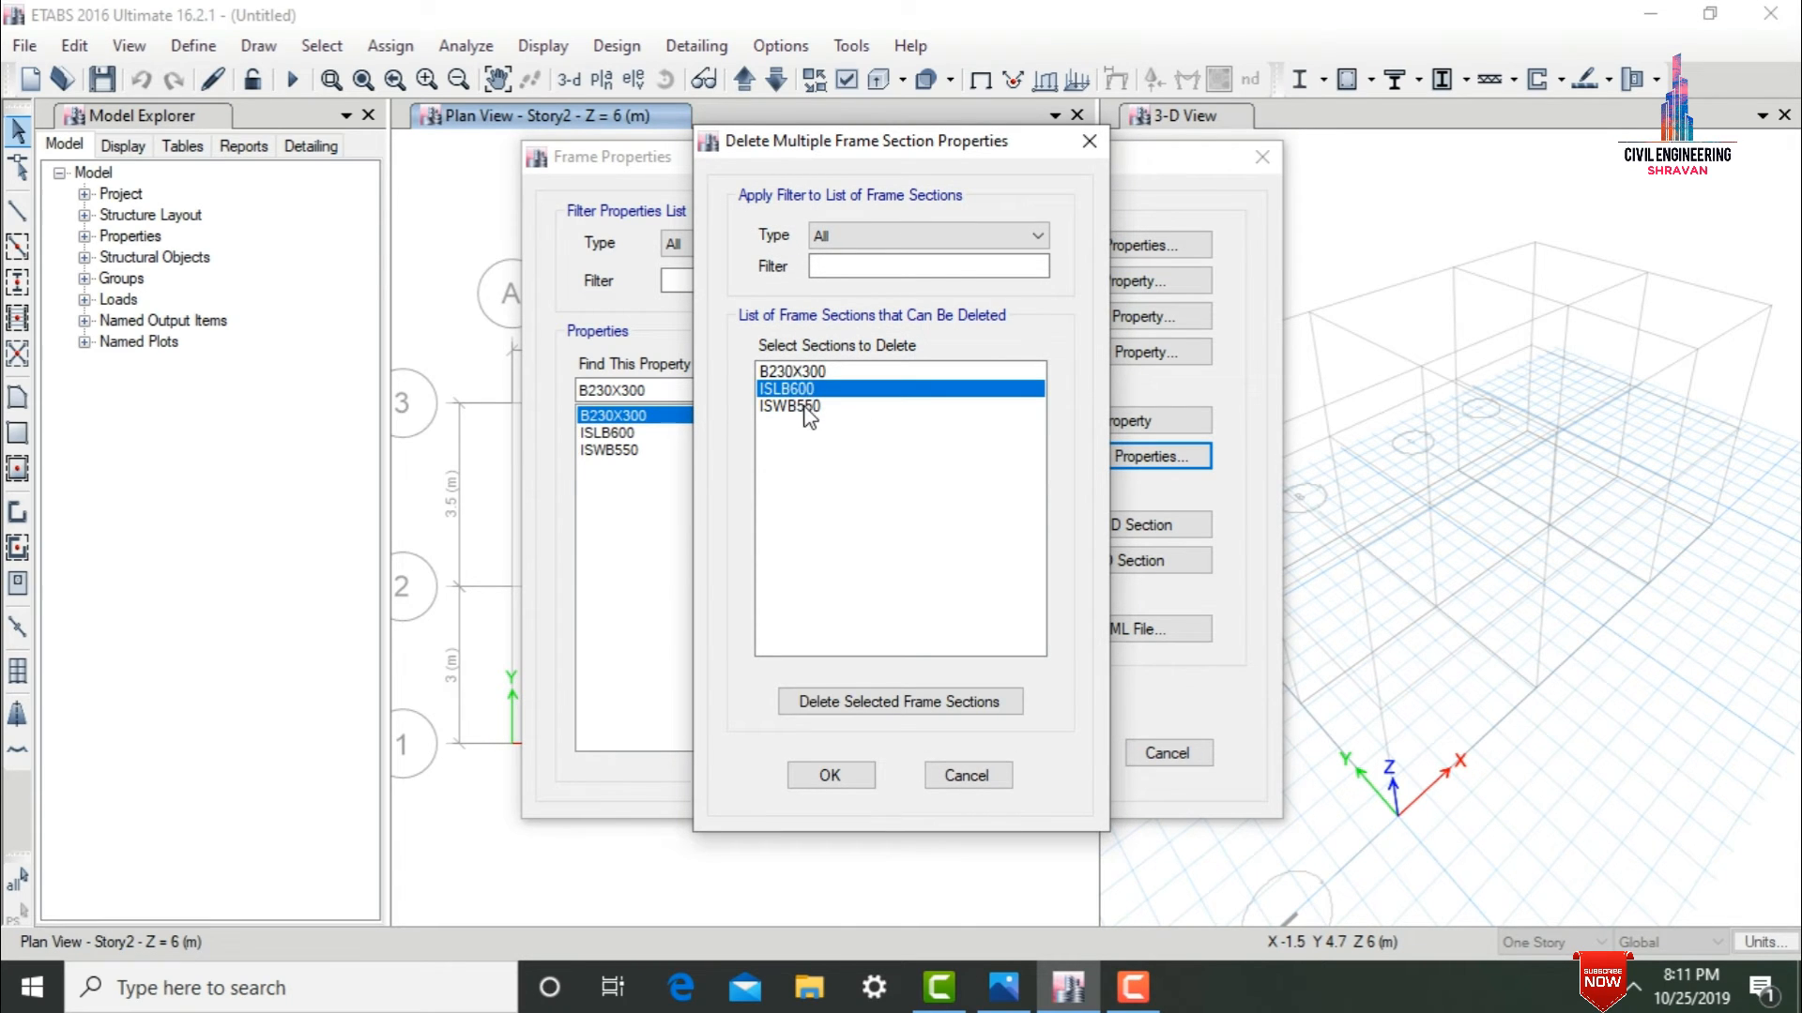
left_click(809, 415, "ctrl")
left_click(825, 702)
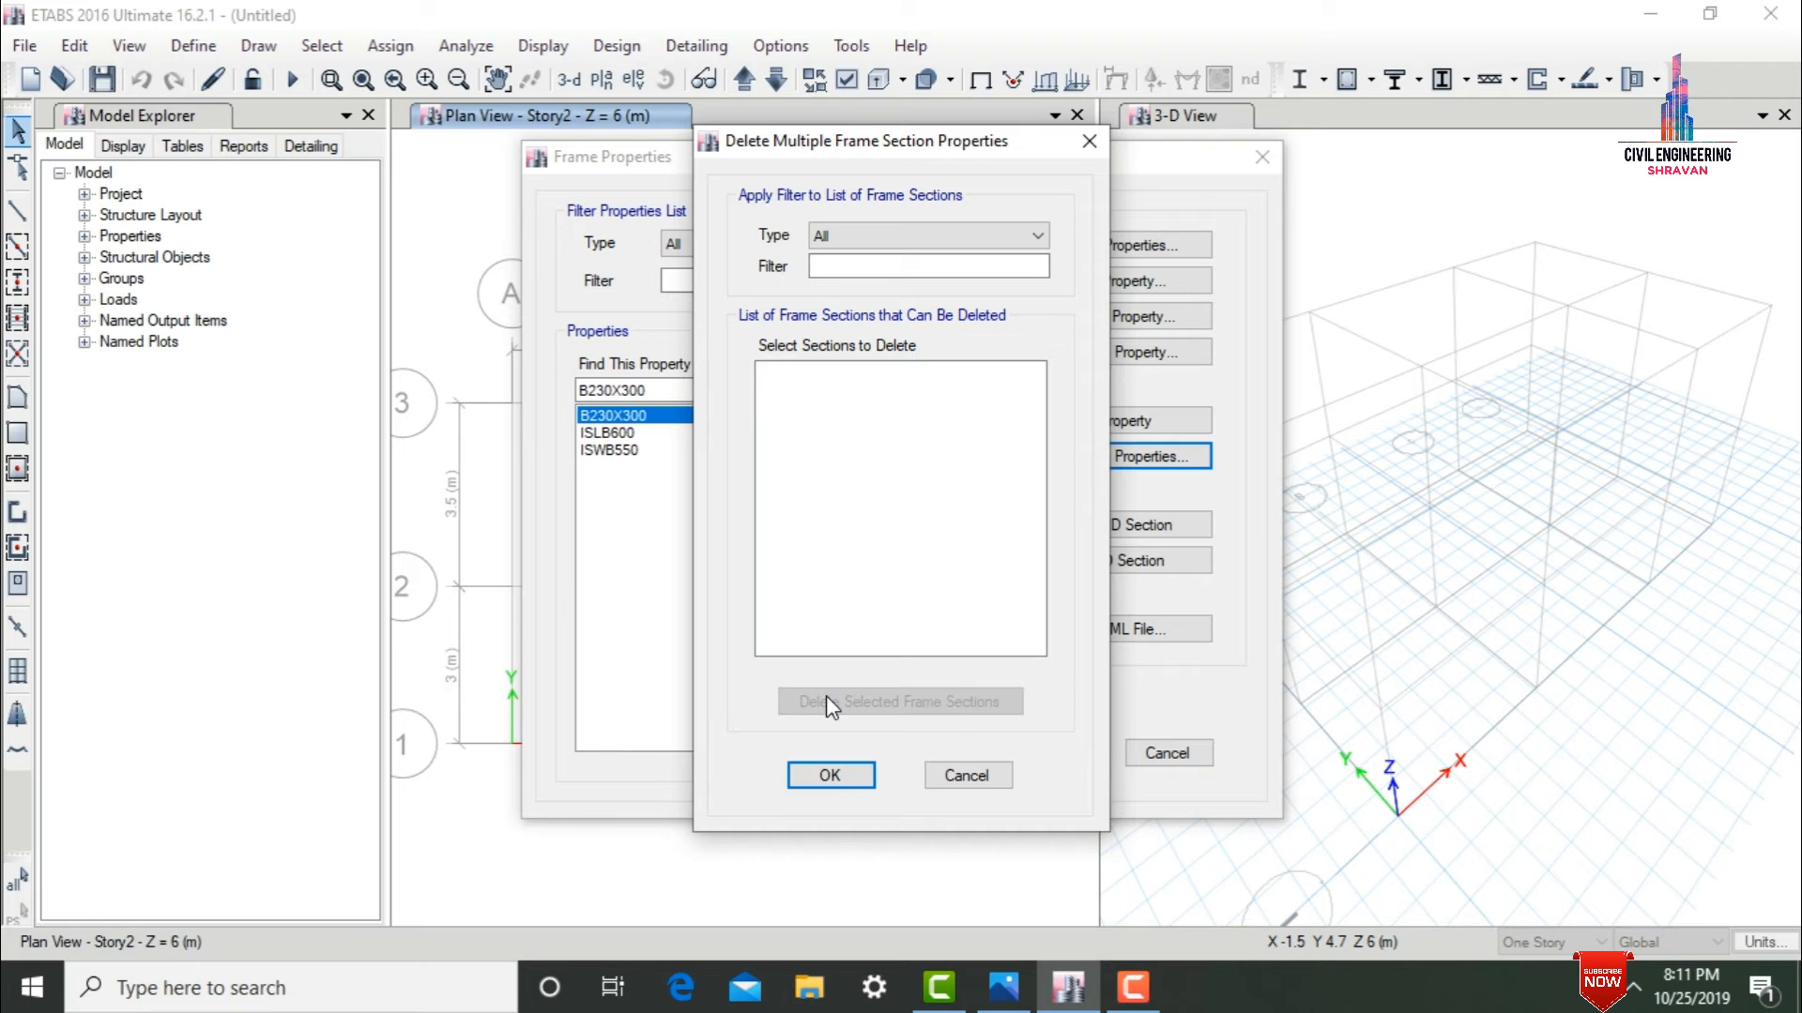
left_click(829, 775)
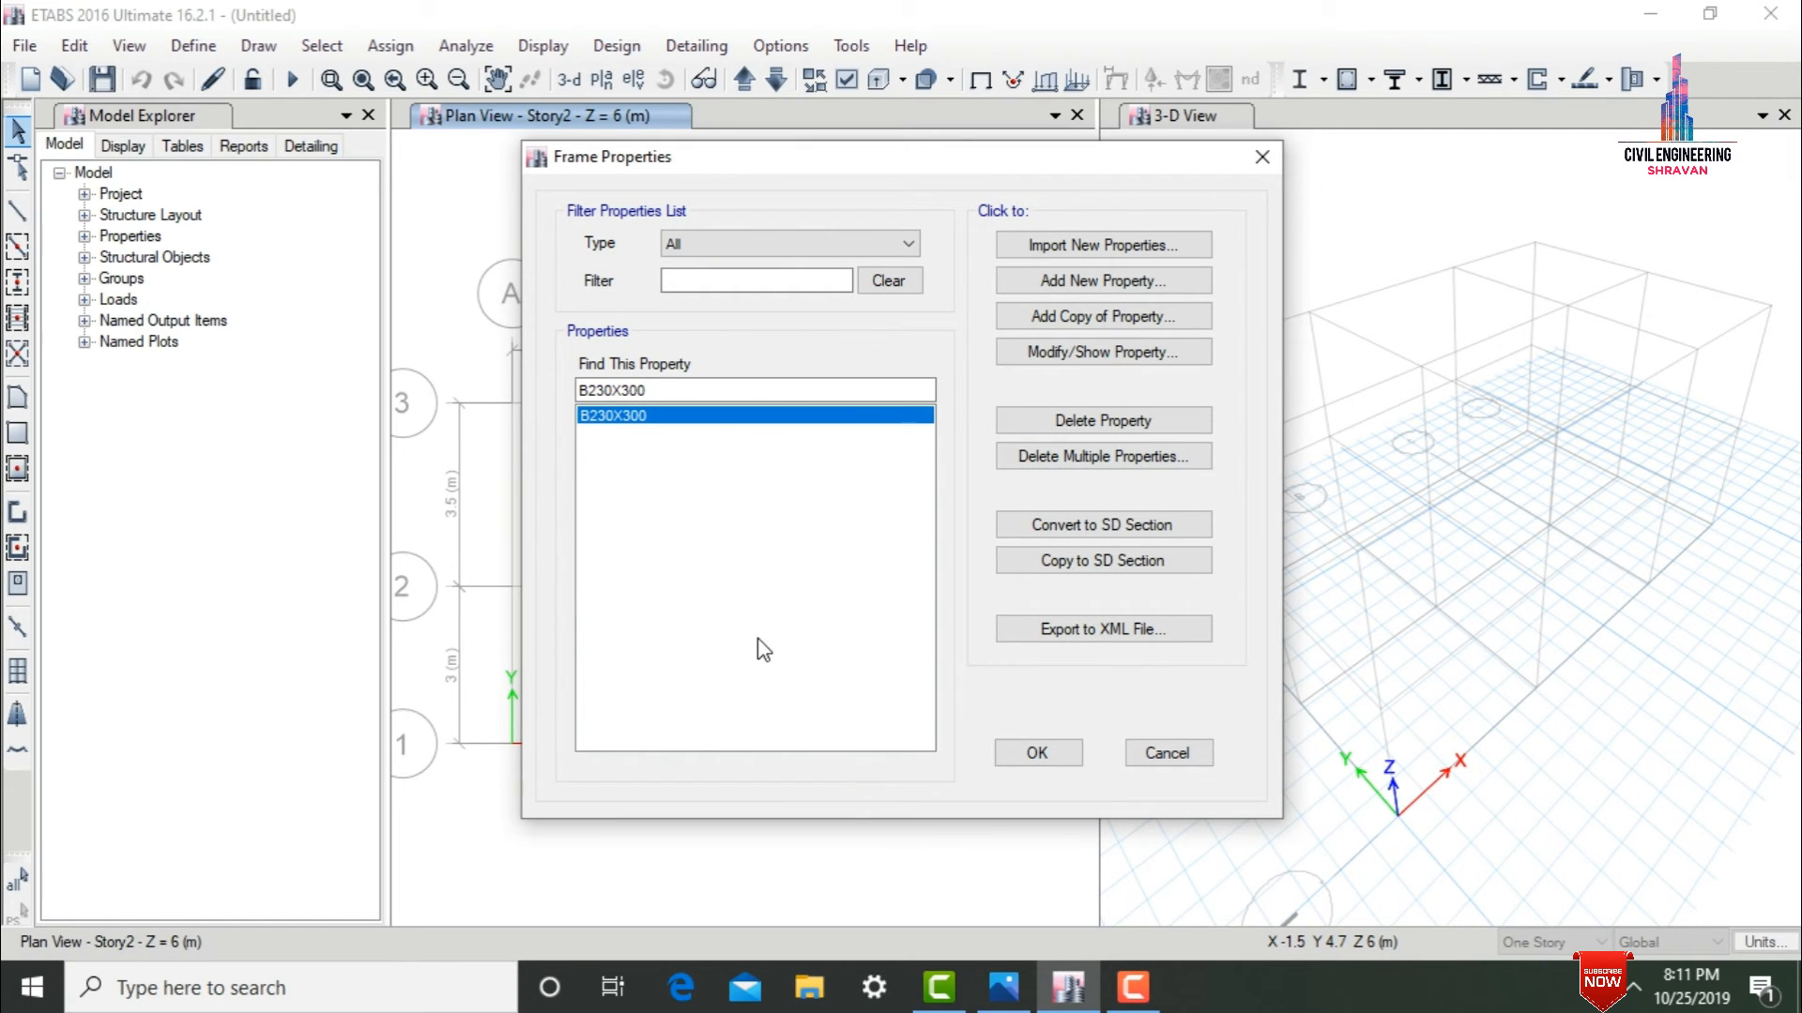
Start a new concrete rectangular frame section named C300X300 with M30 as its material.
left_click(1055, 283)
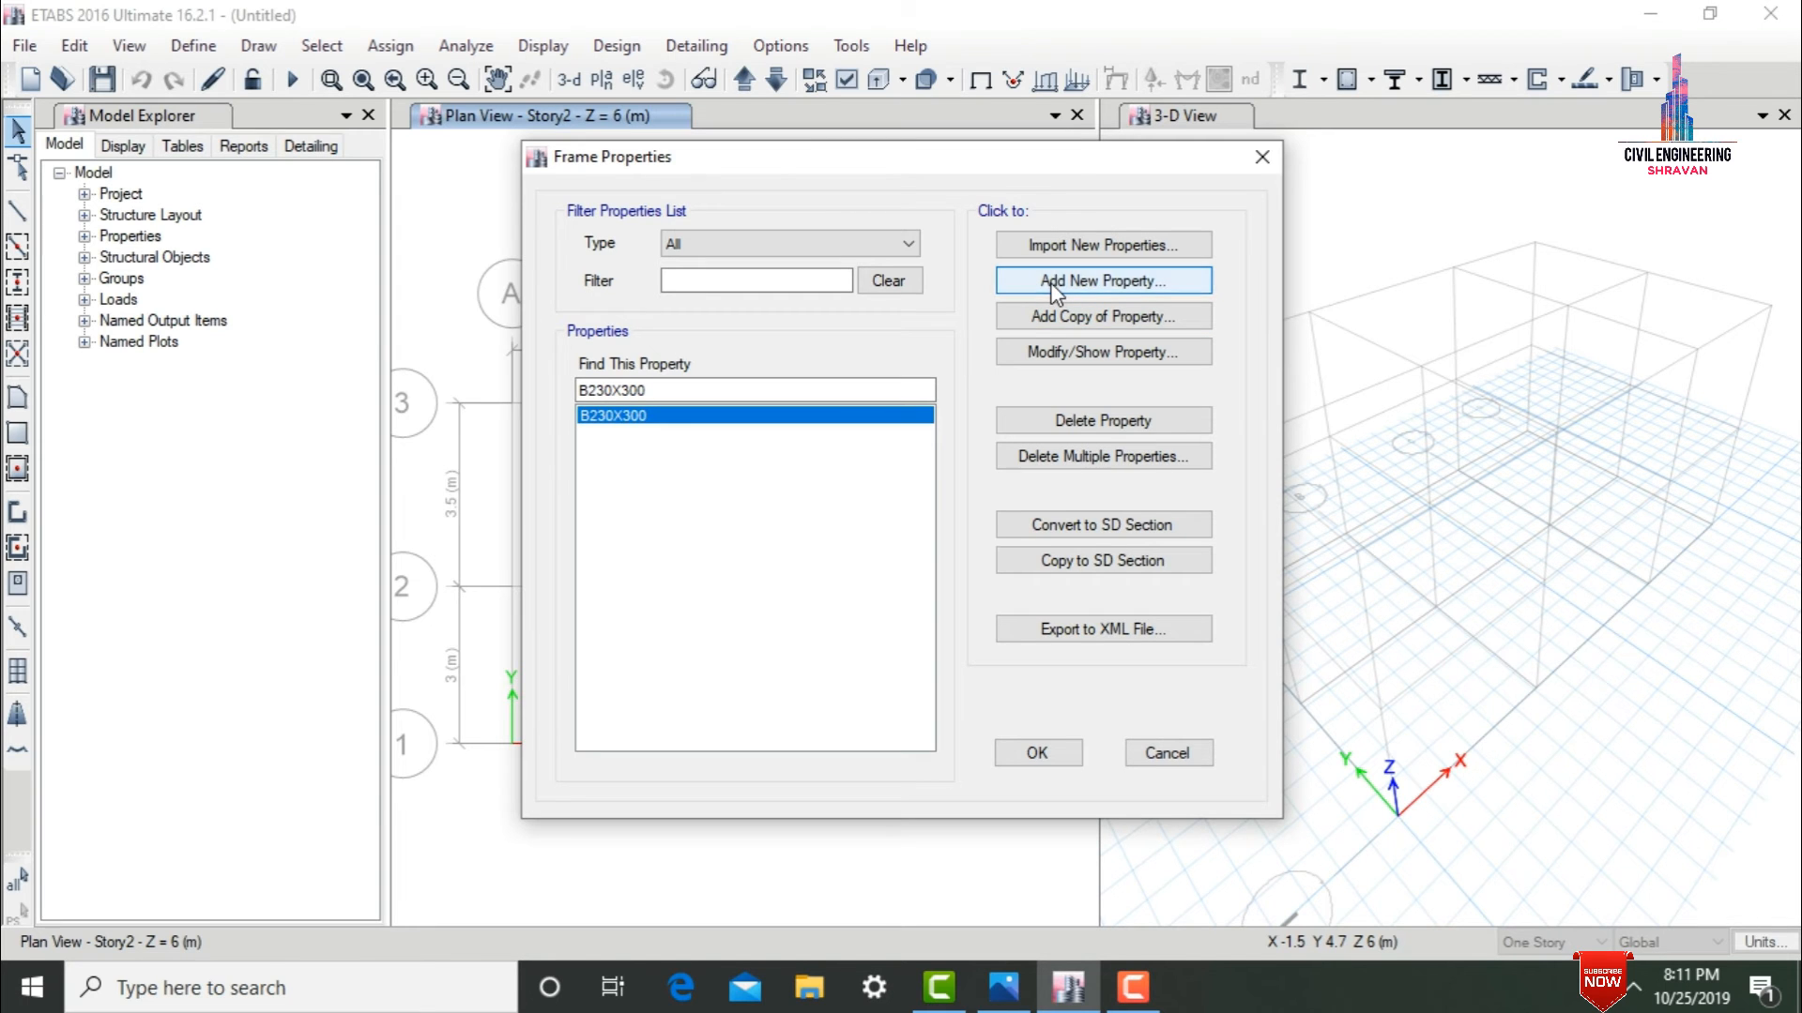
left_click(432, 420)
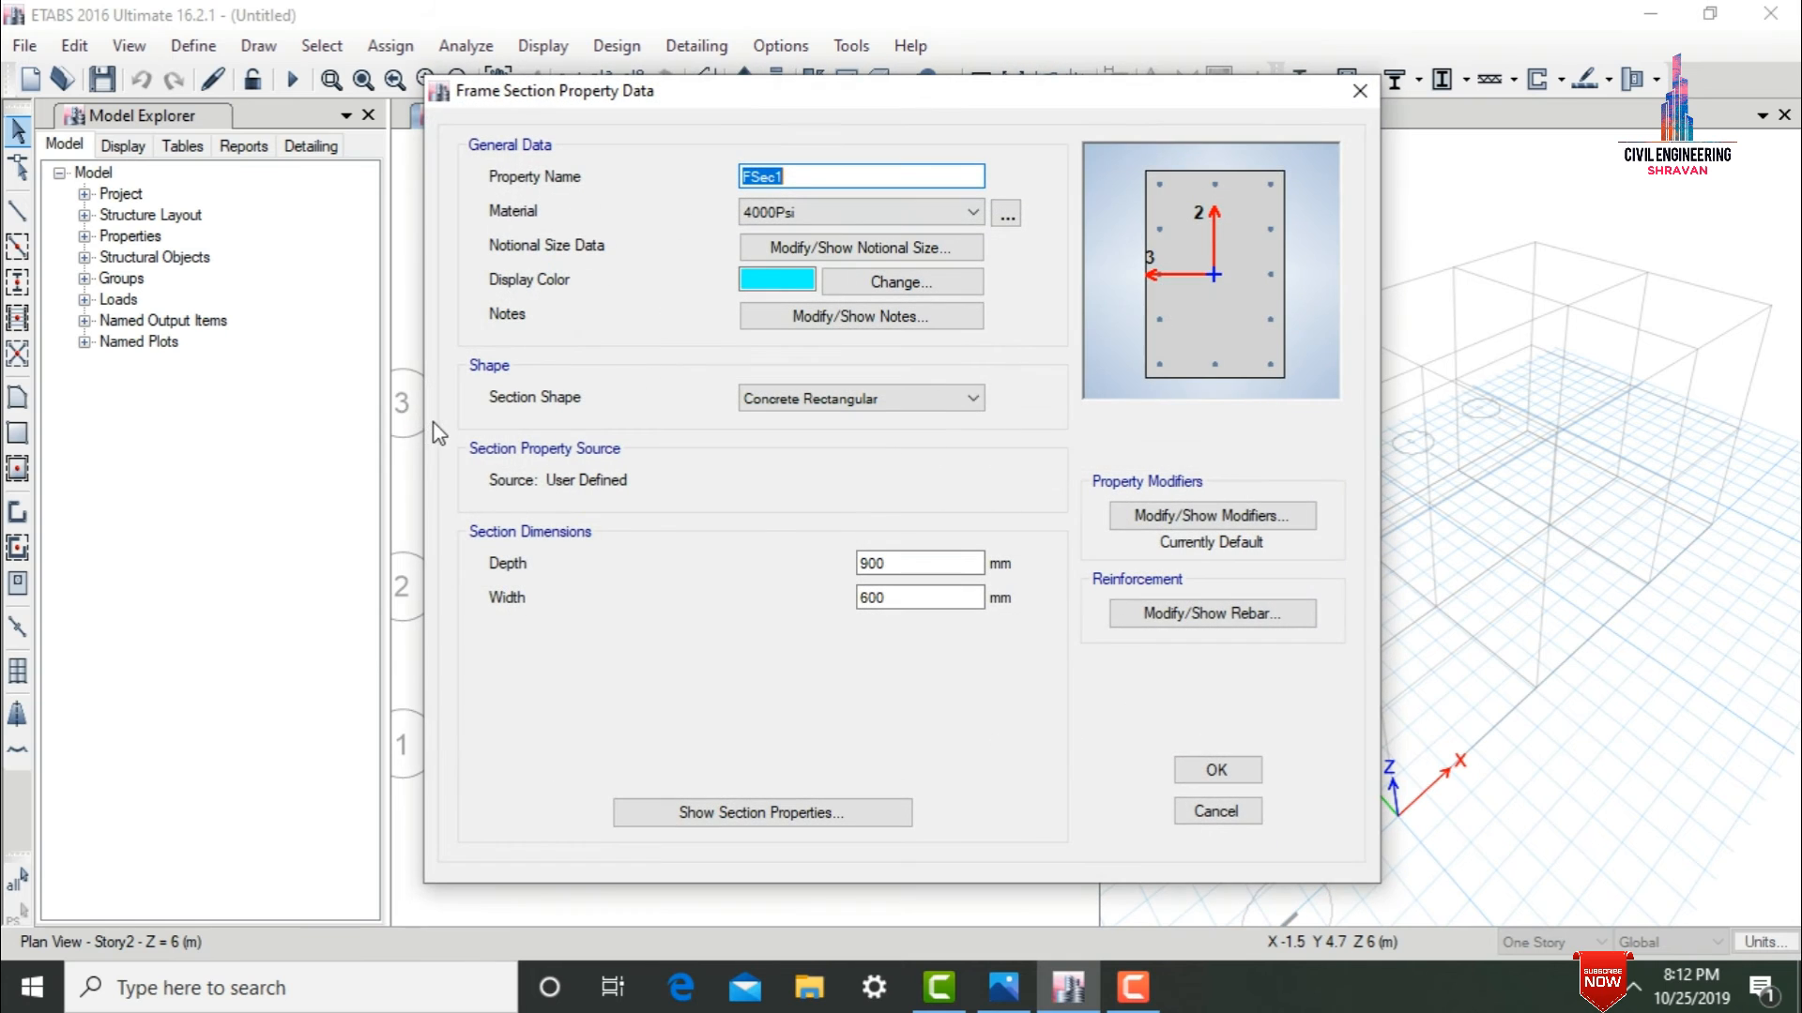
type("C300X300")
left_click(837, 211)
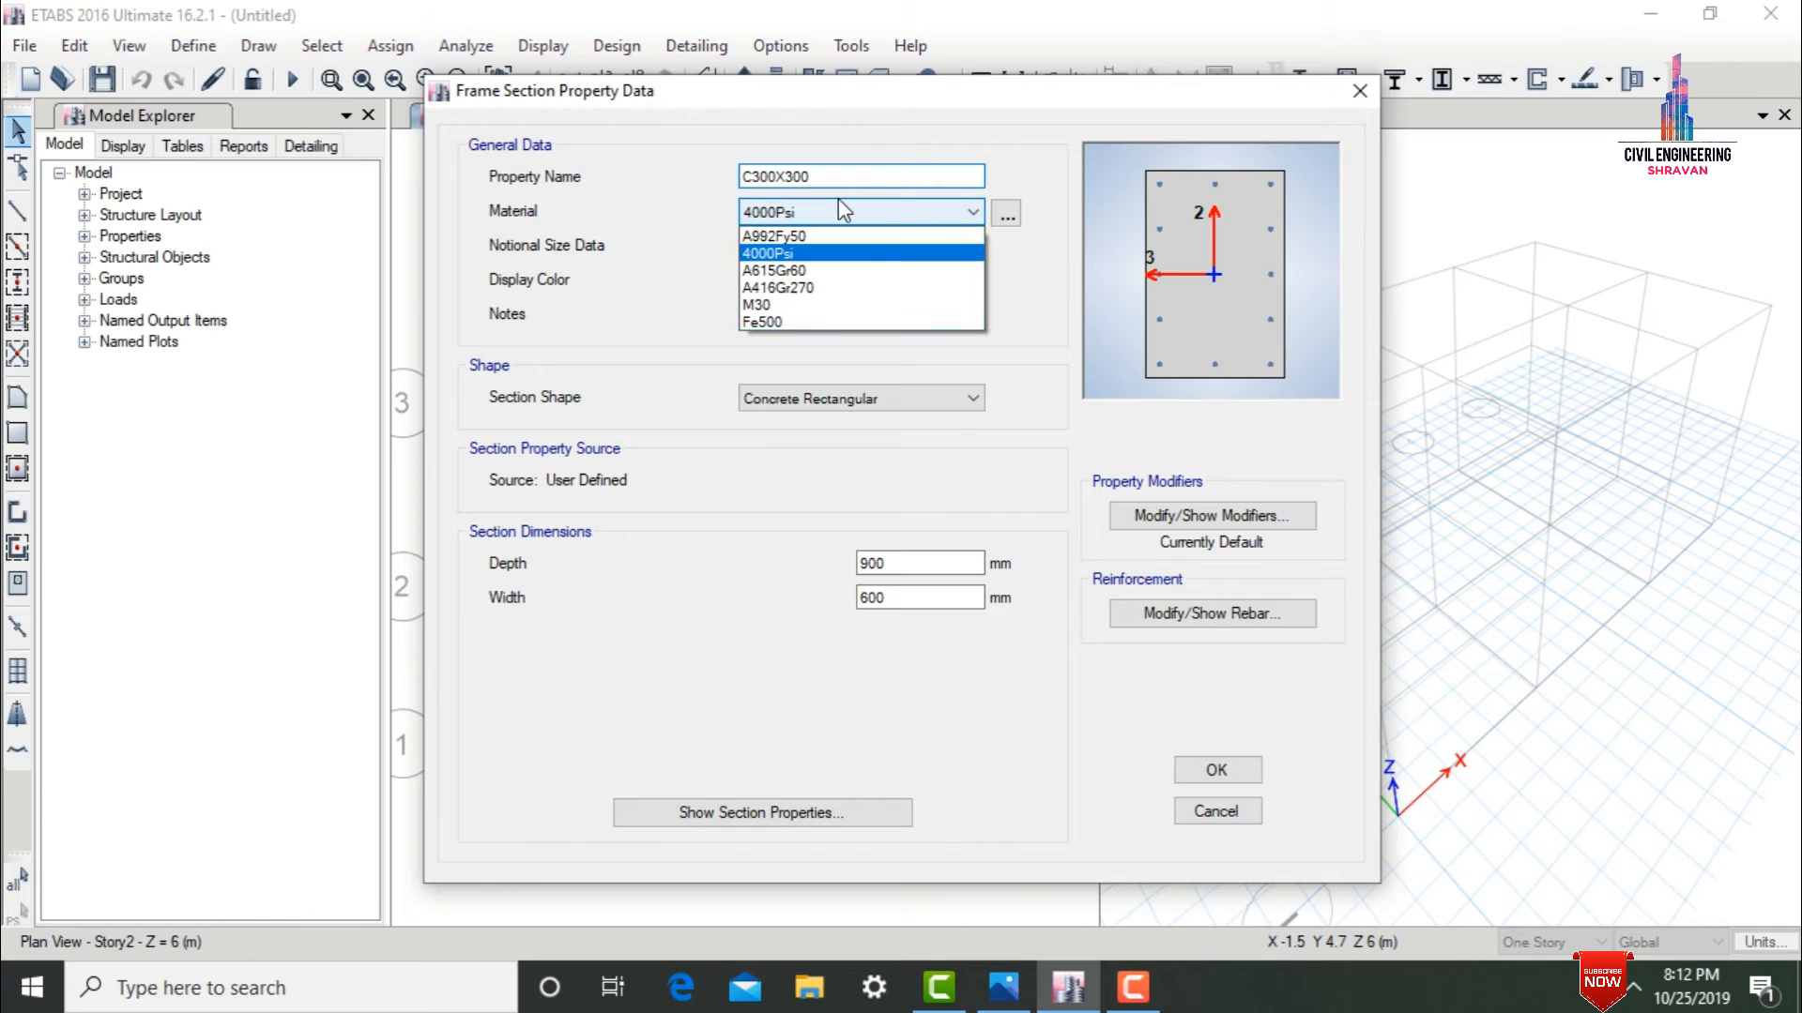
left_click(824, 306)
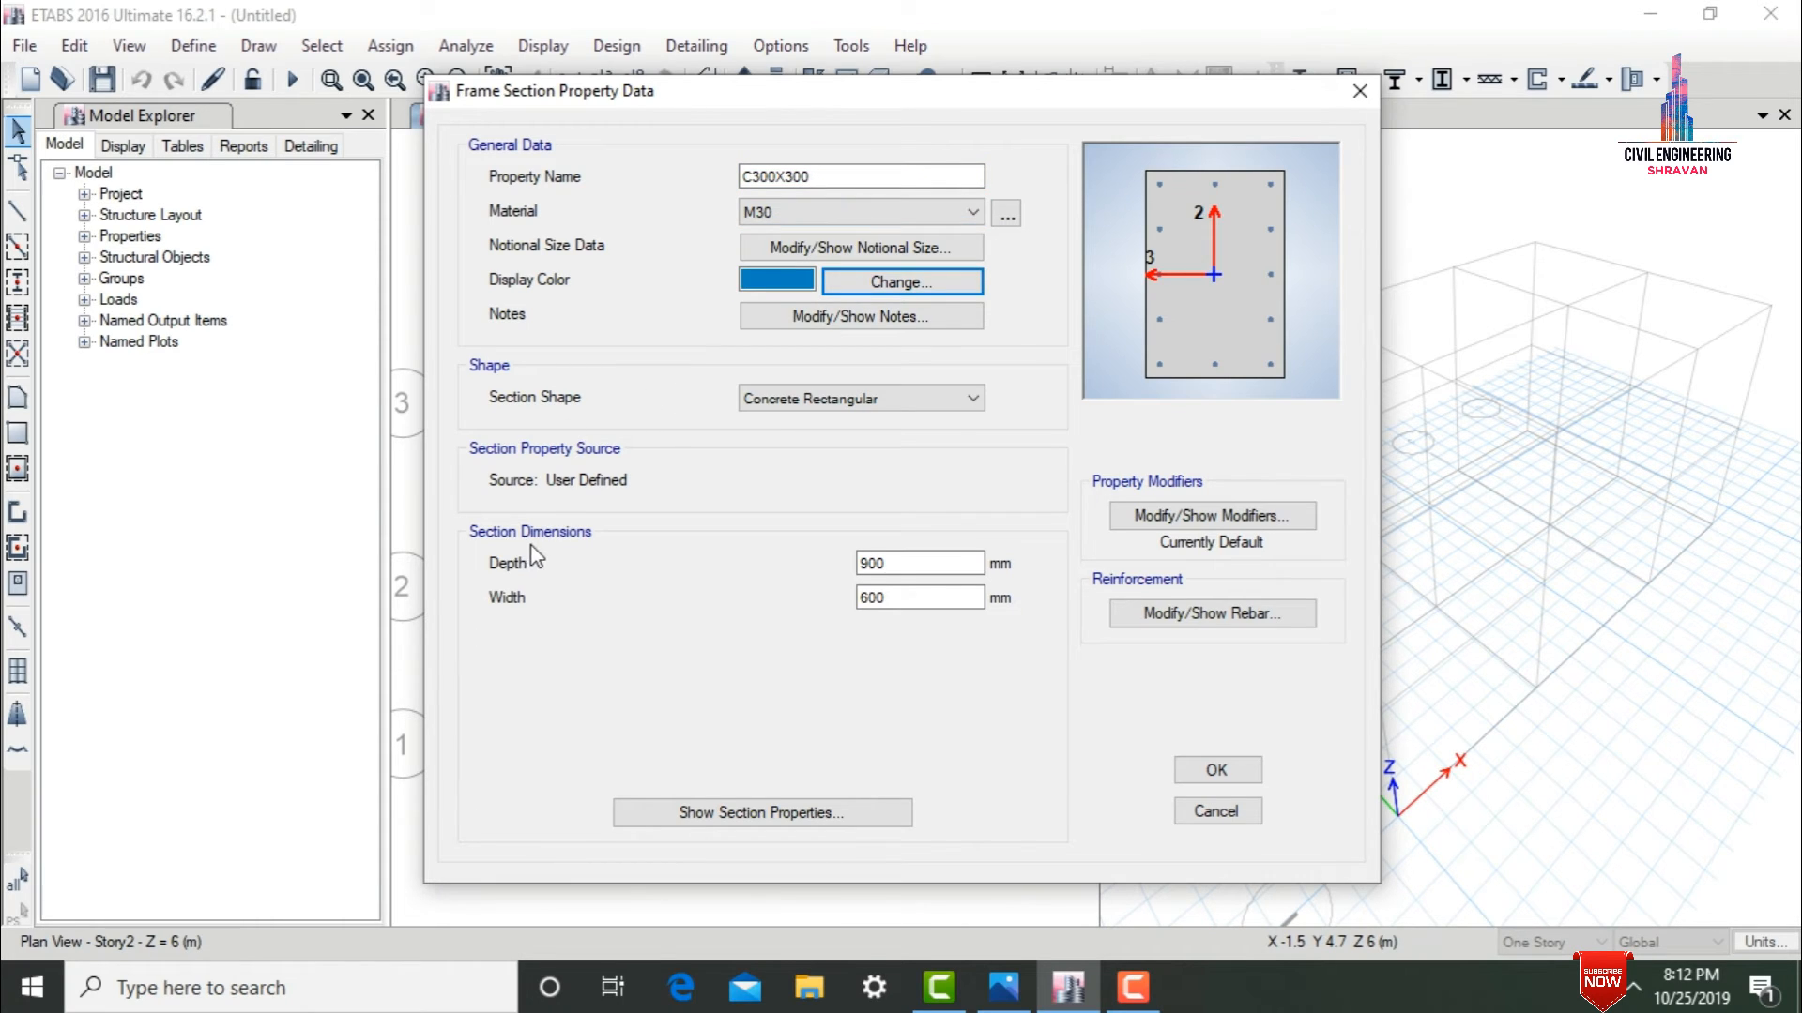
Set the column section's depth and width to 300 mm each.
left_click_drag(903, 568, 785, 561)
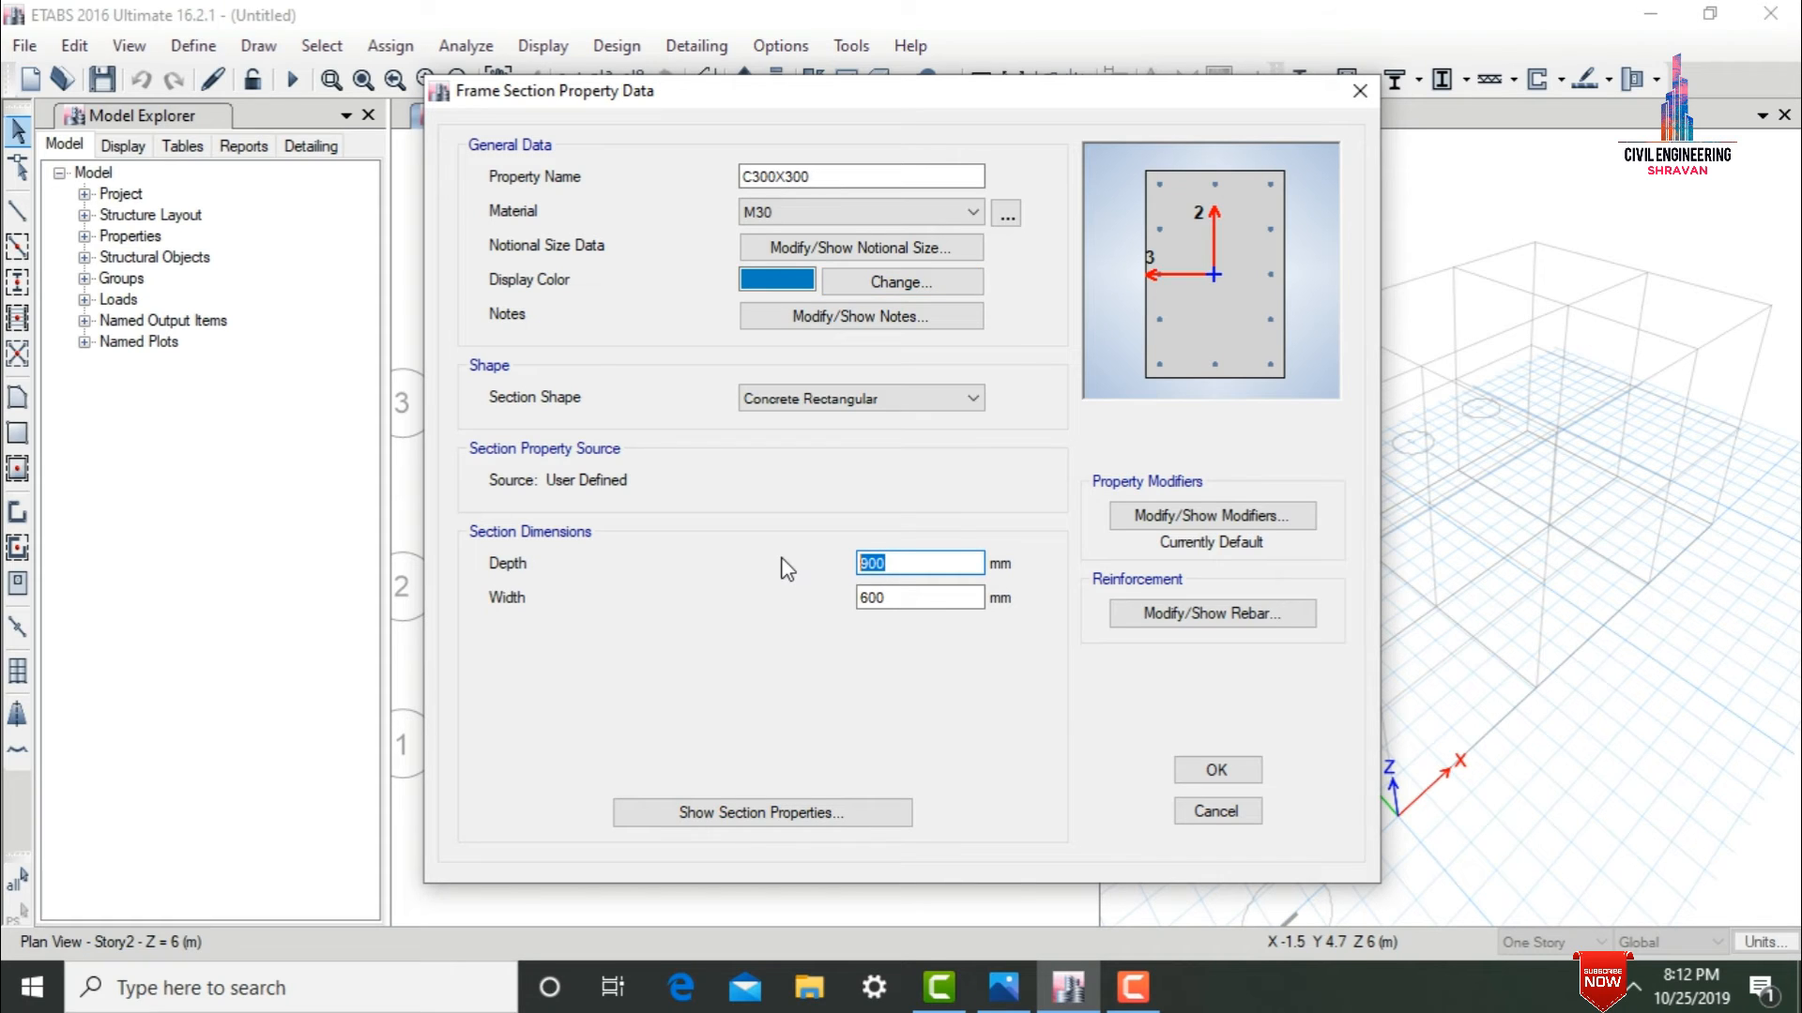
type("3")
key("Tab")
type("300")
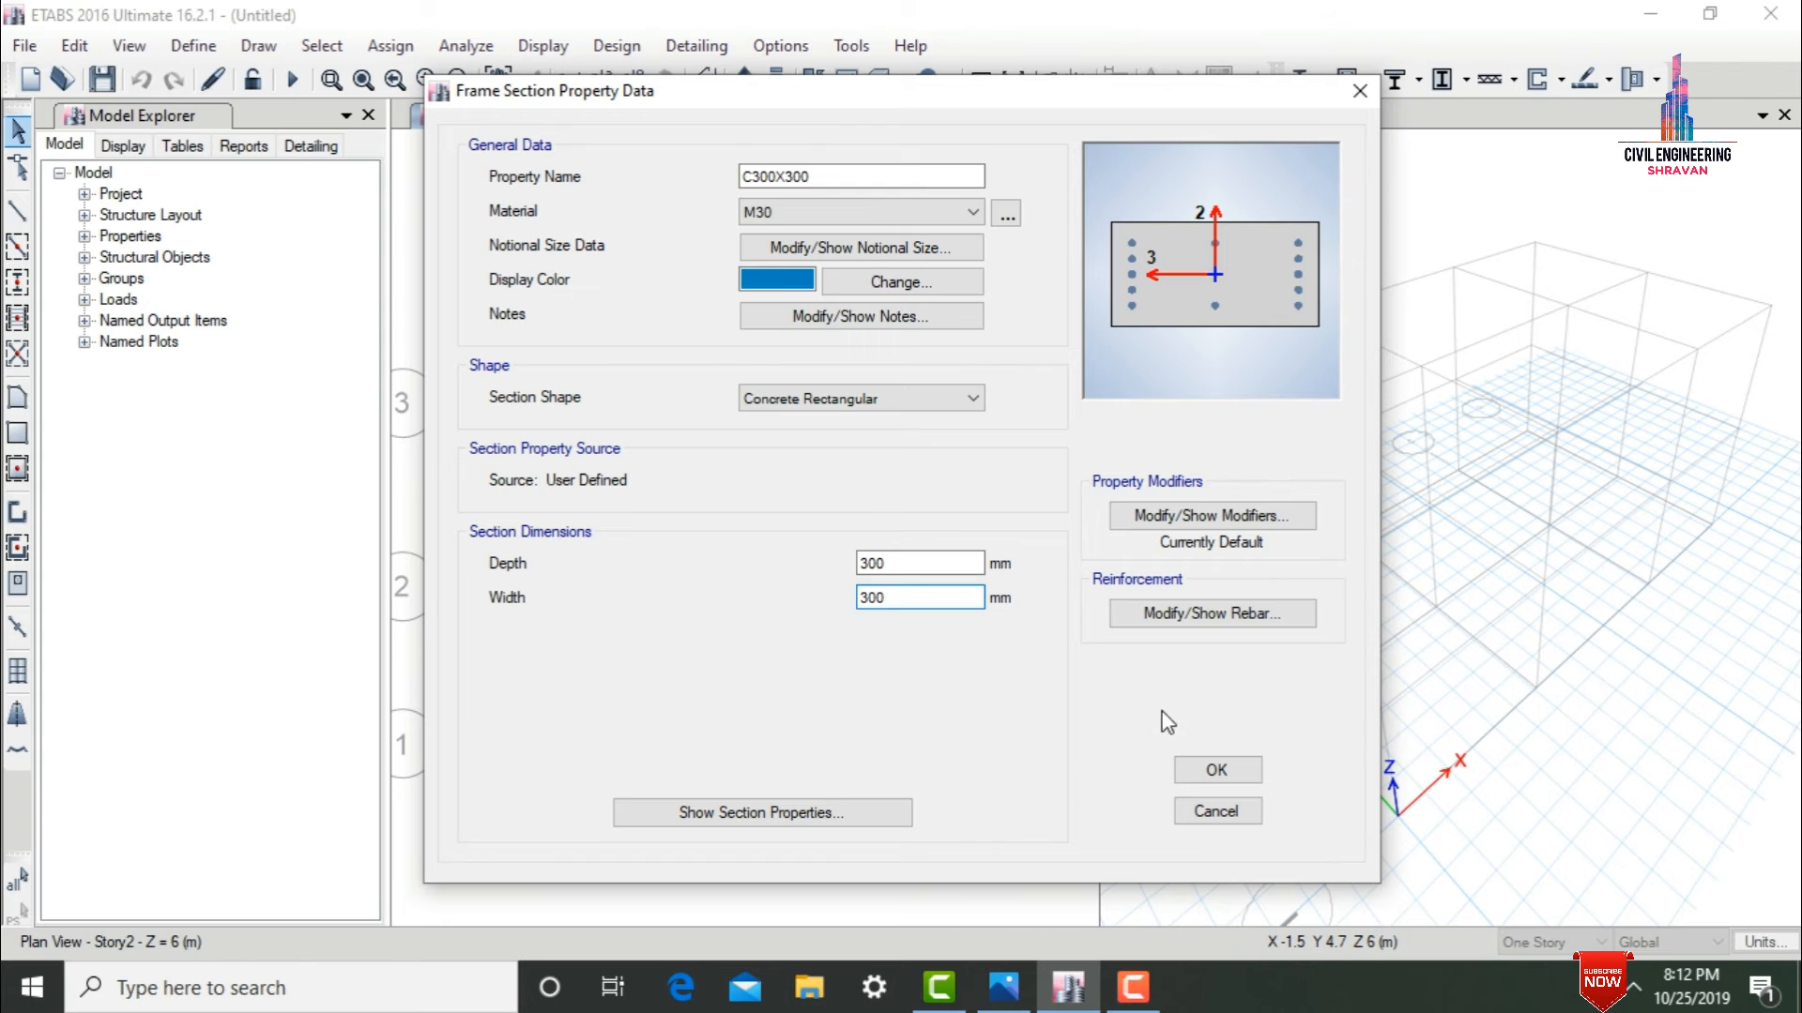
Use P-M2-M3 Design (Column) reinforcement with 3 longitudinal bars along the 2-dir face, then save C300X300 and finish the frame properties.
left_click(1138, 613)
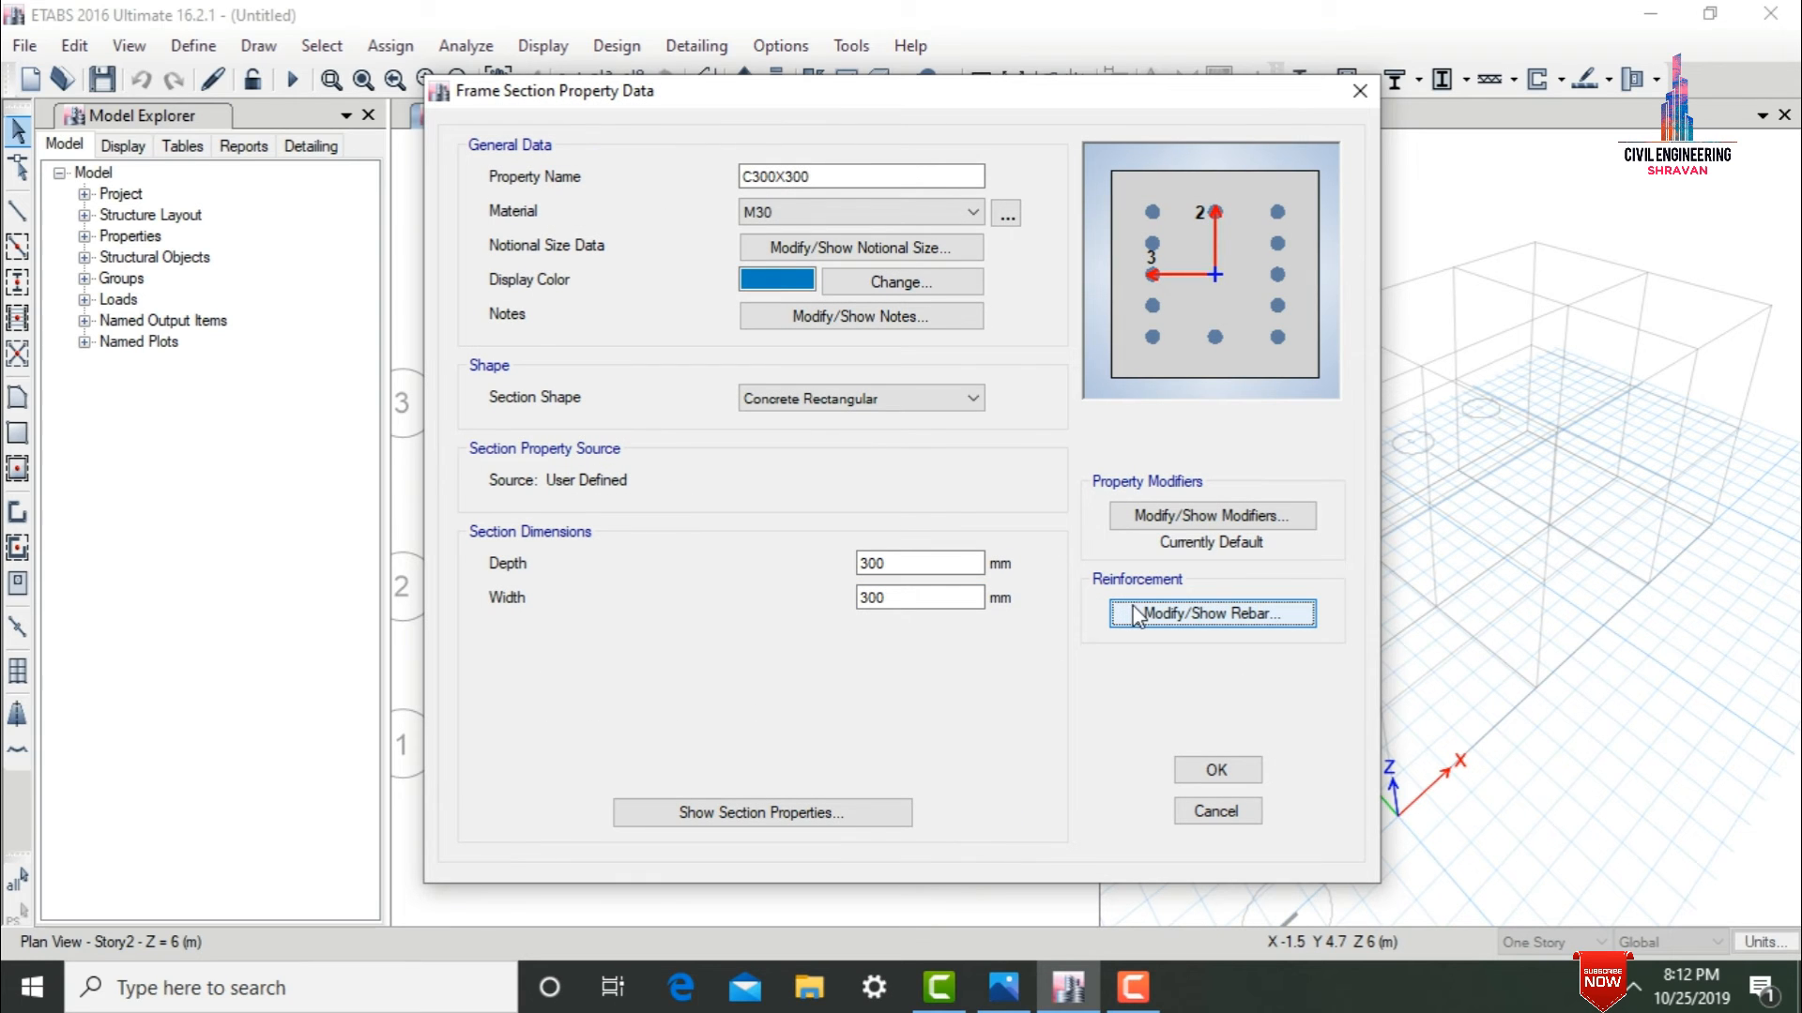
left_click(1137, 613)
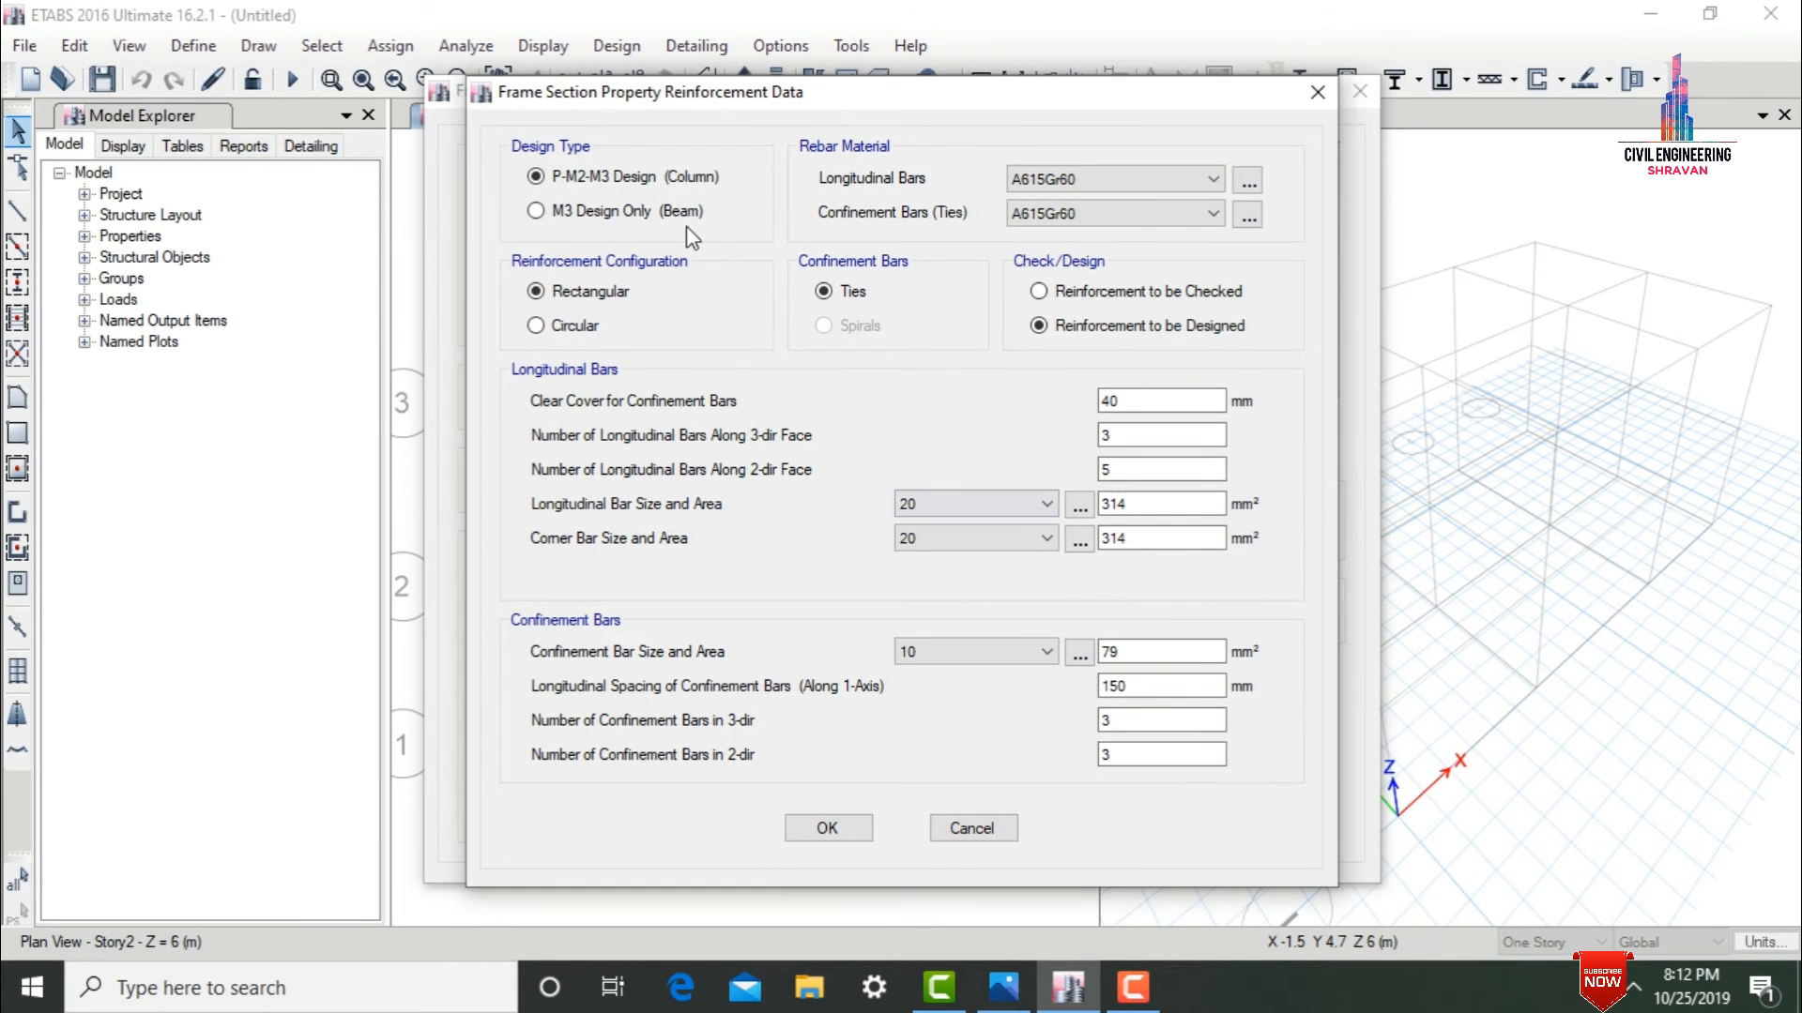
left_click(643, 185)
left_click(1125, 399)
left_click(1153, 434)
key("Tab")
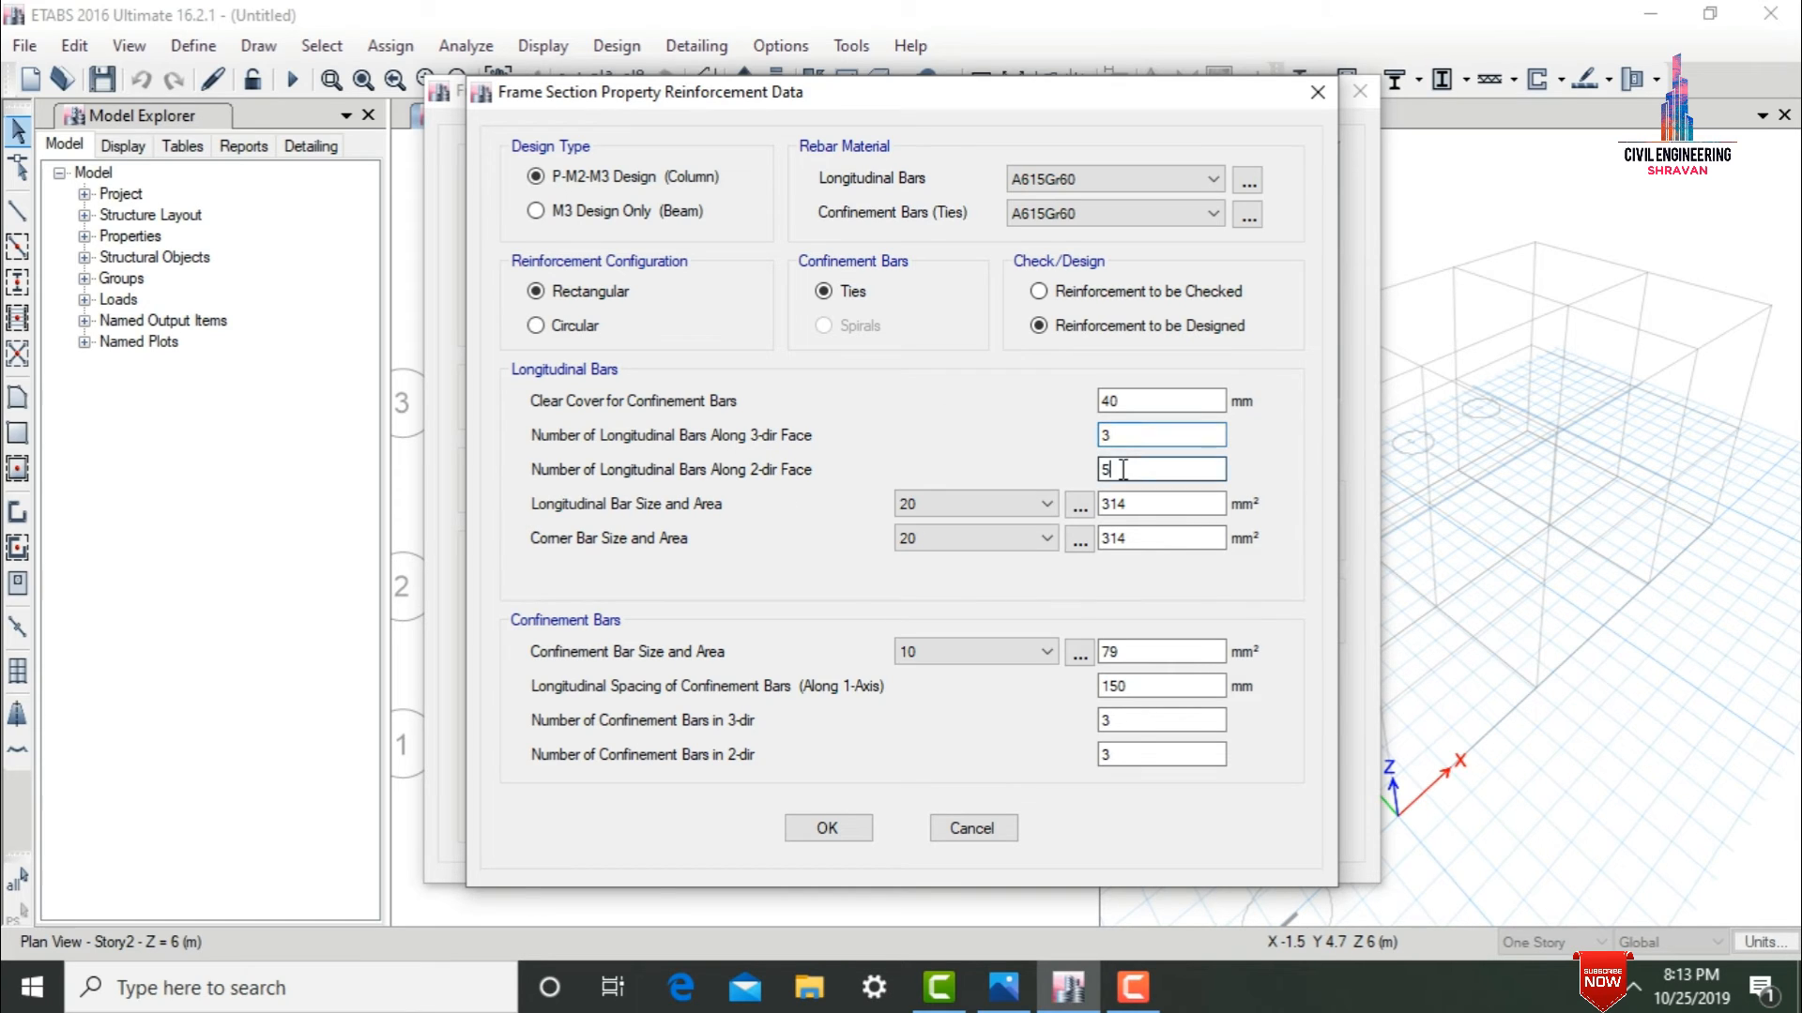
type("3")
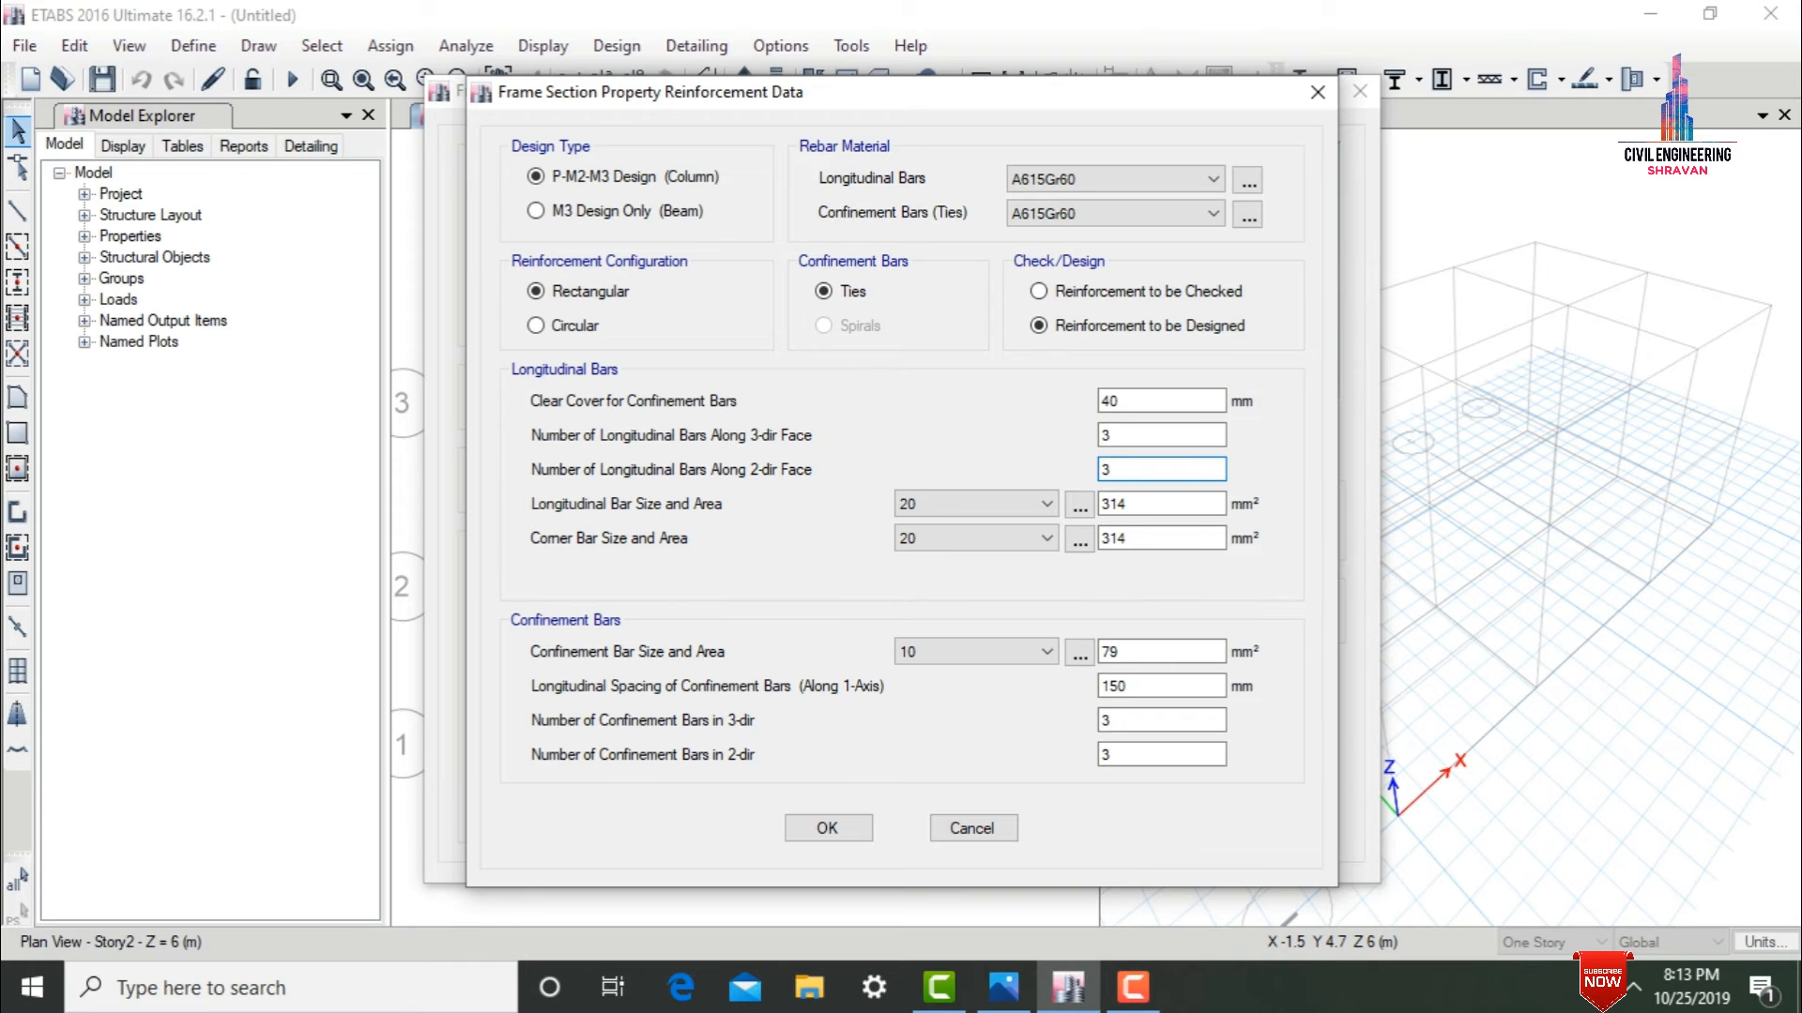
key("Tab")
left_click(845, 827)
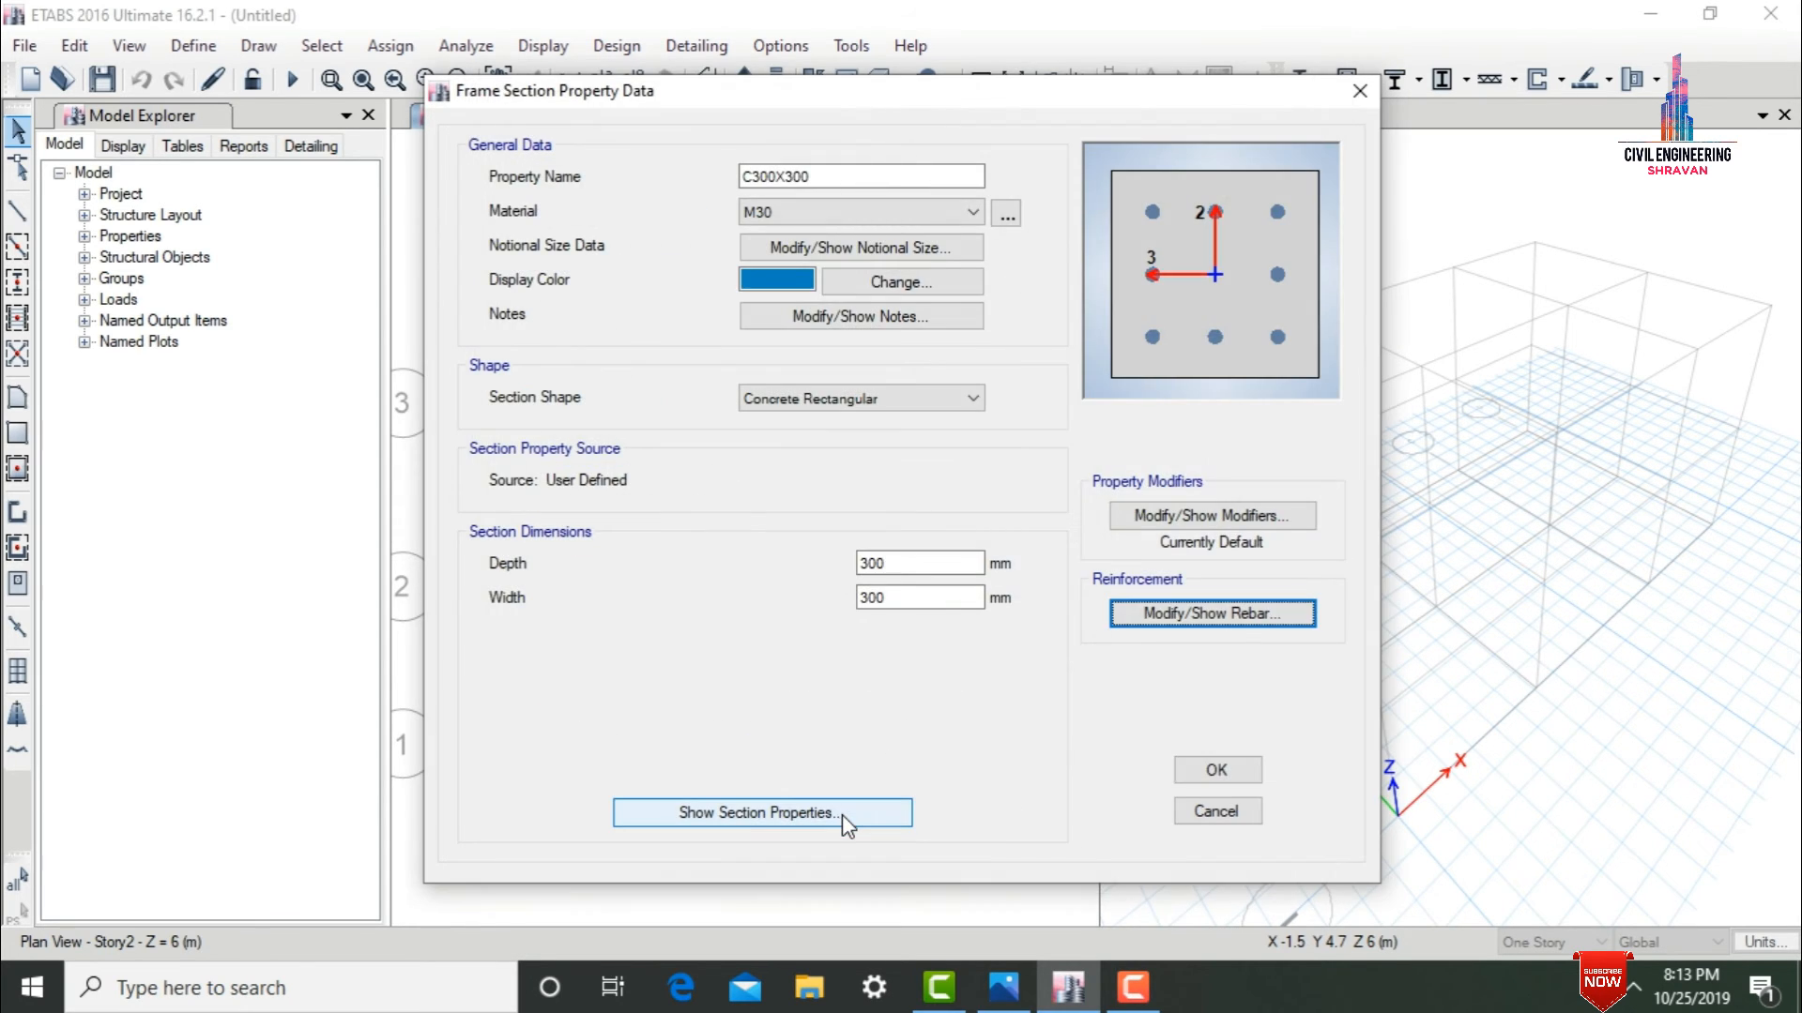
left_click(1180, 769)
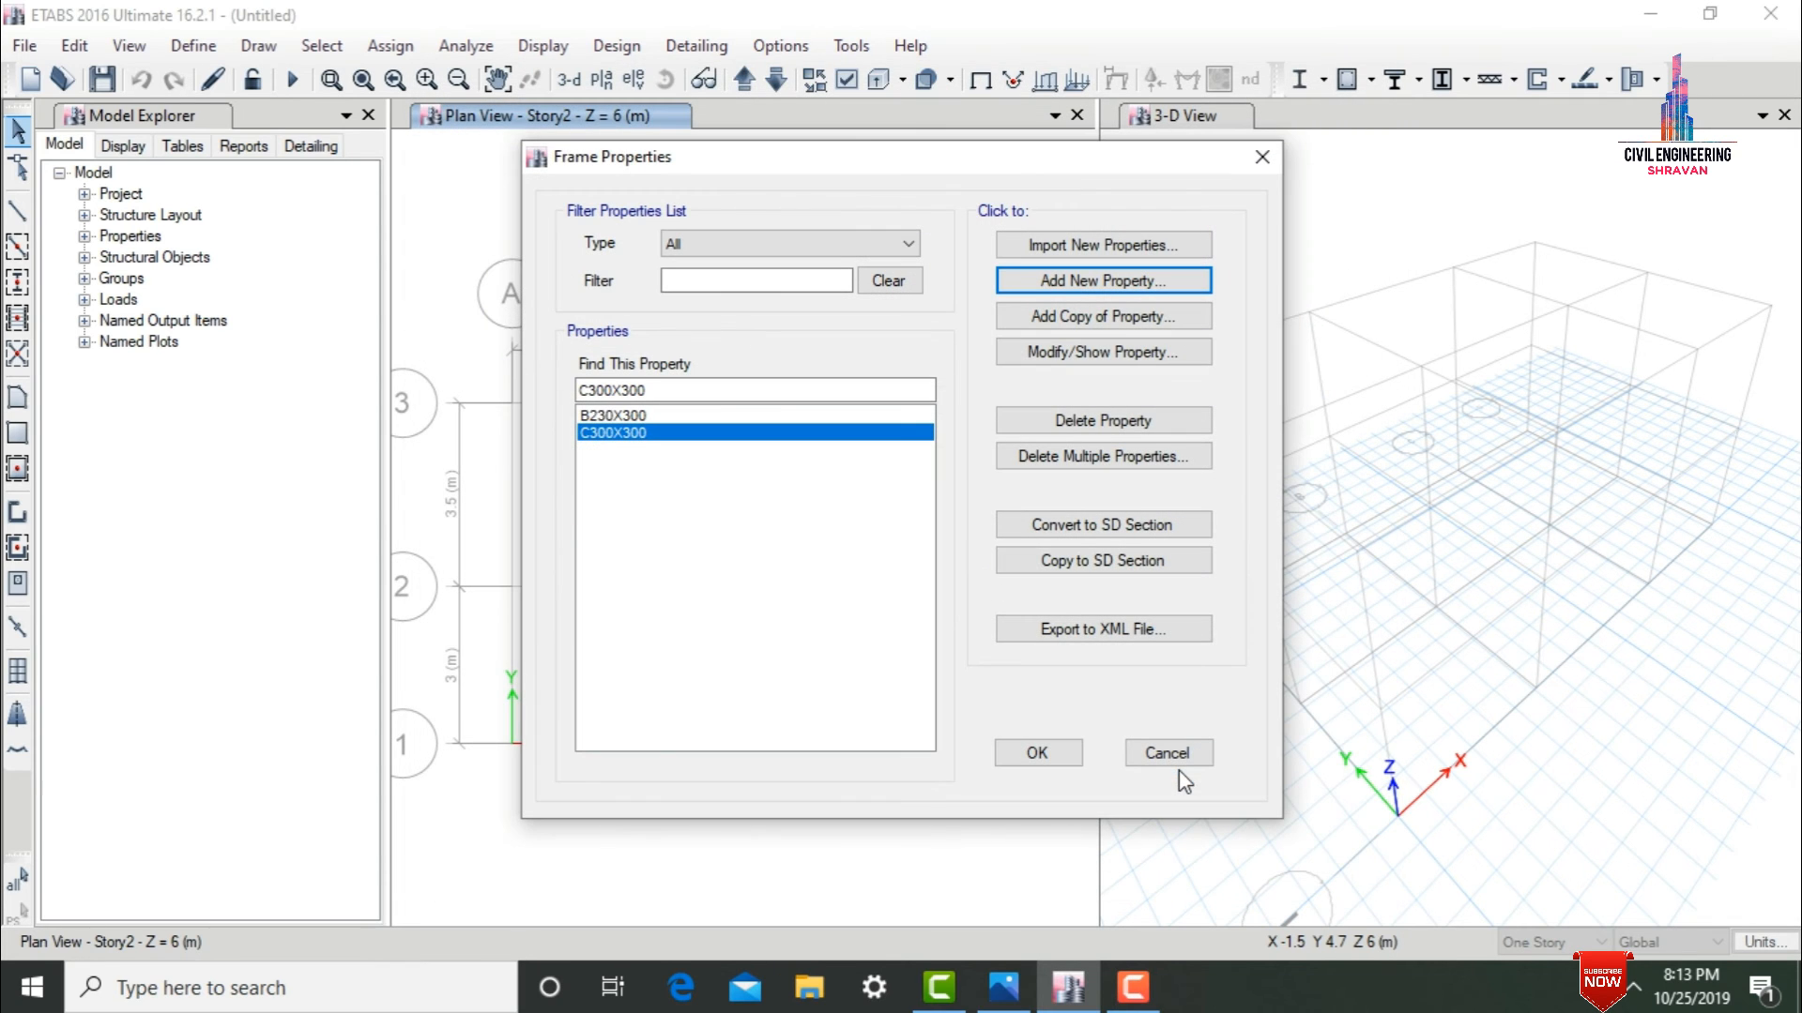
left_click(1038, 752)
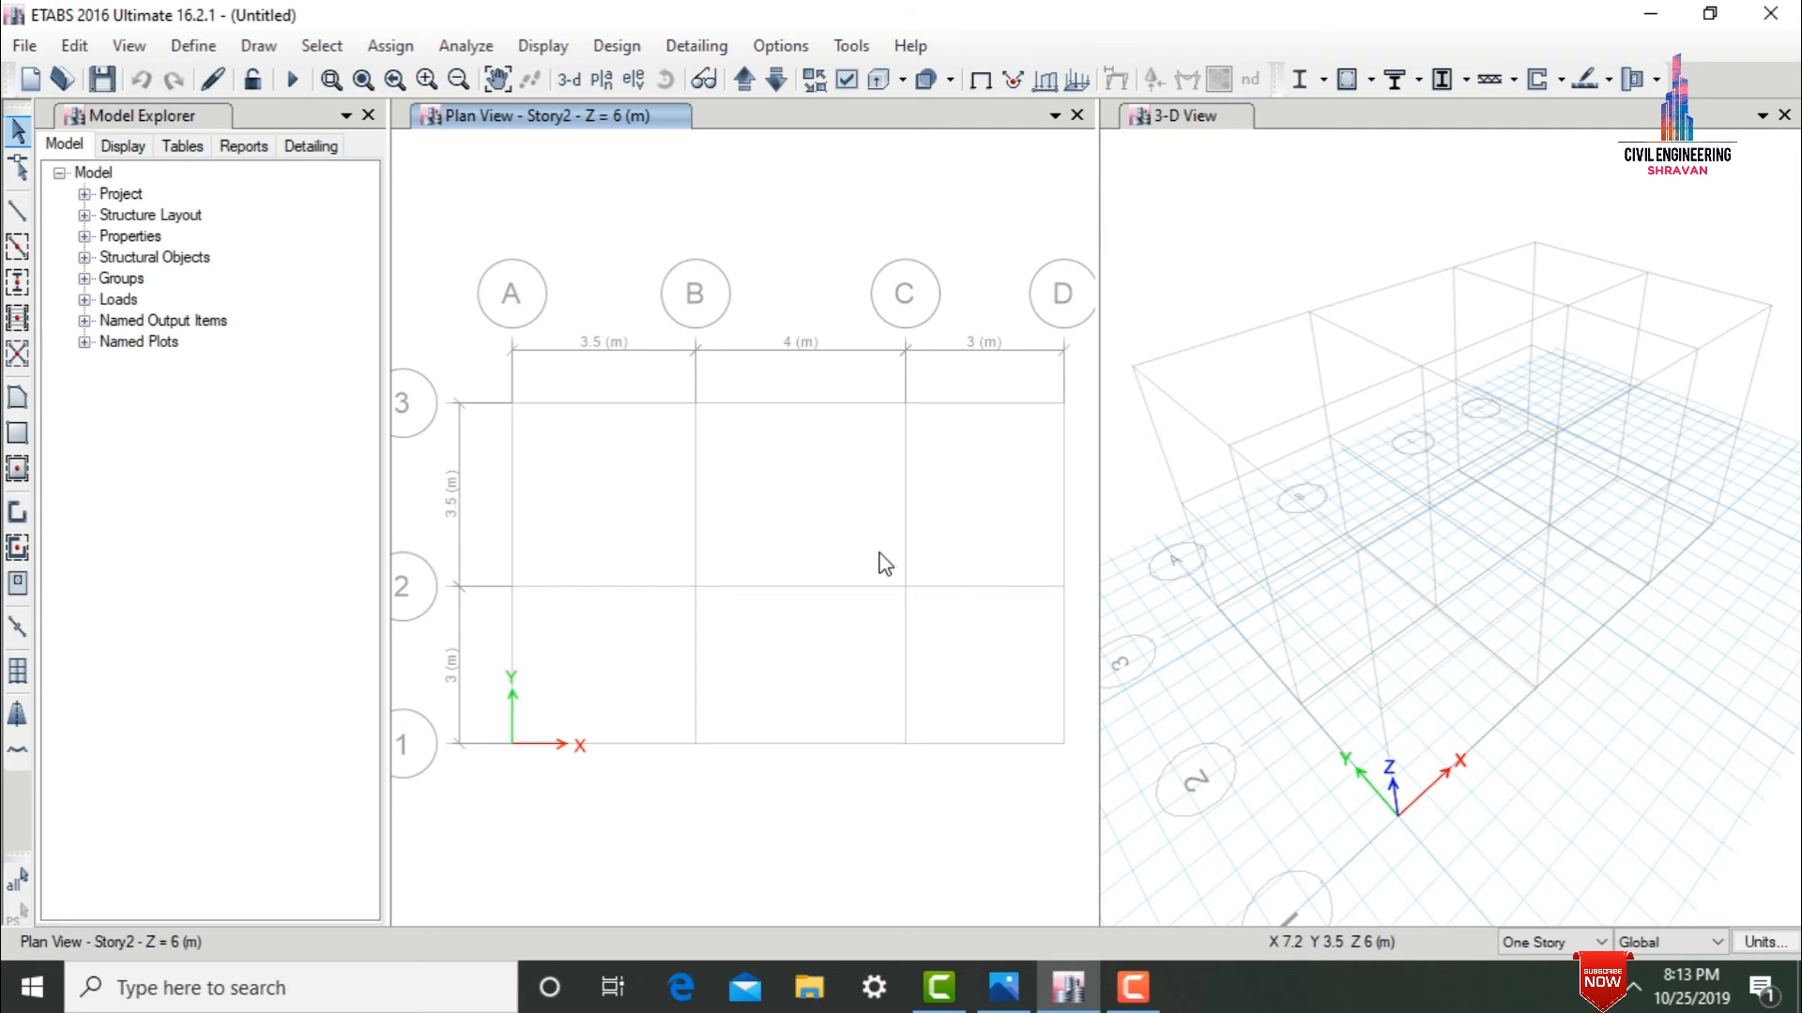
Delete the Plank1 property from the slab section definitions.
left_click(192, 45)
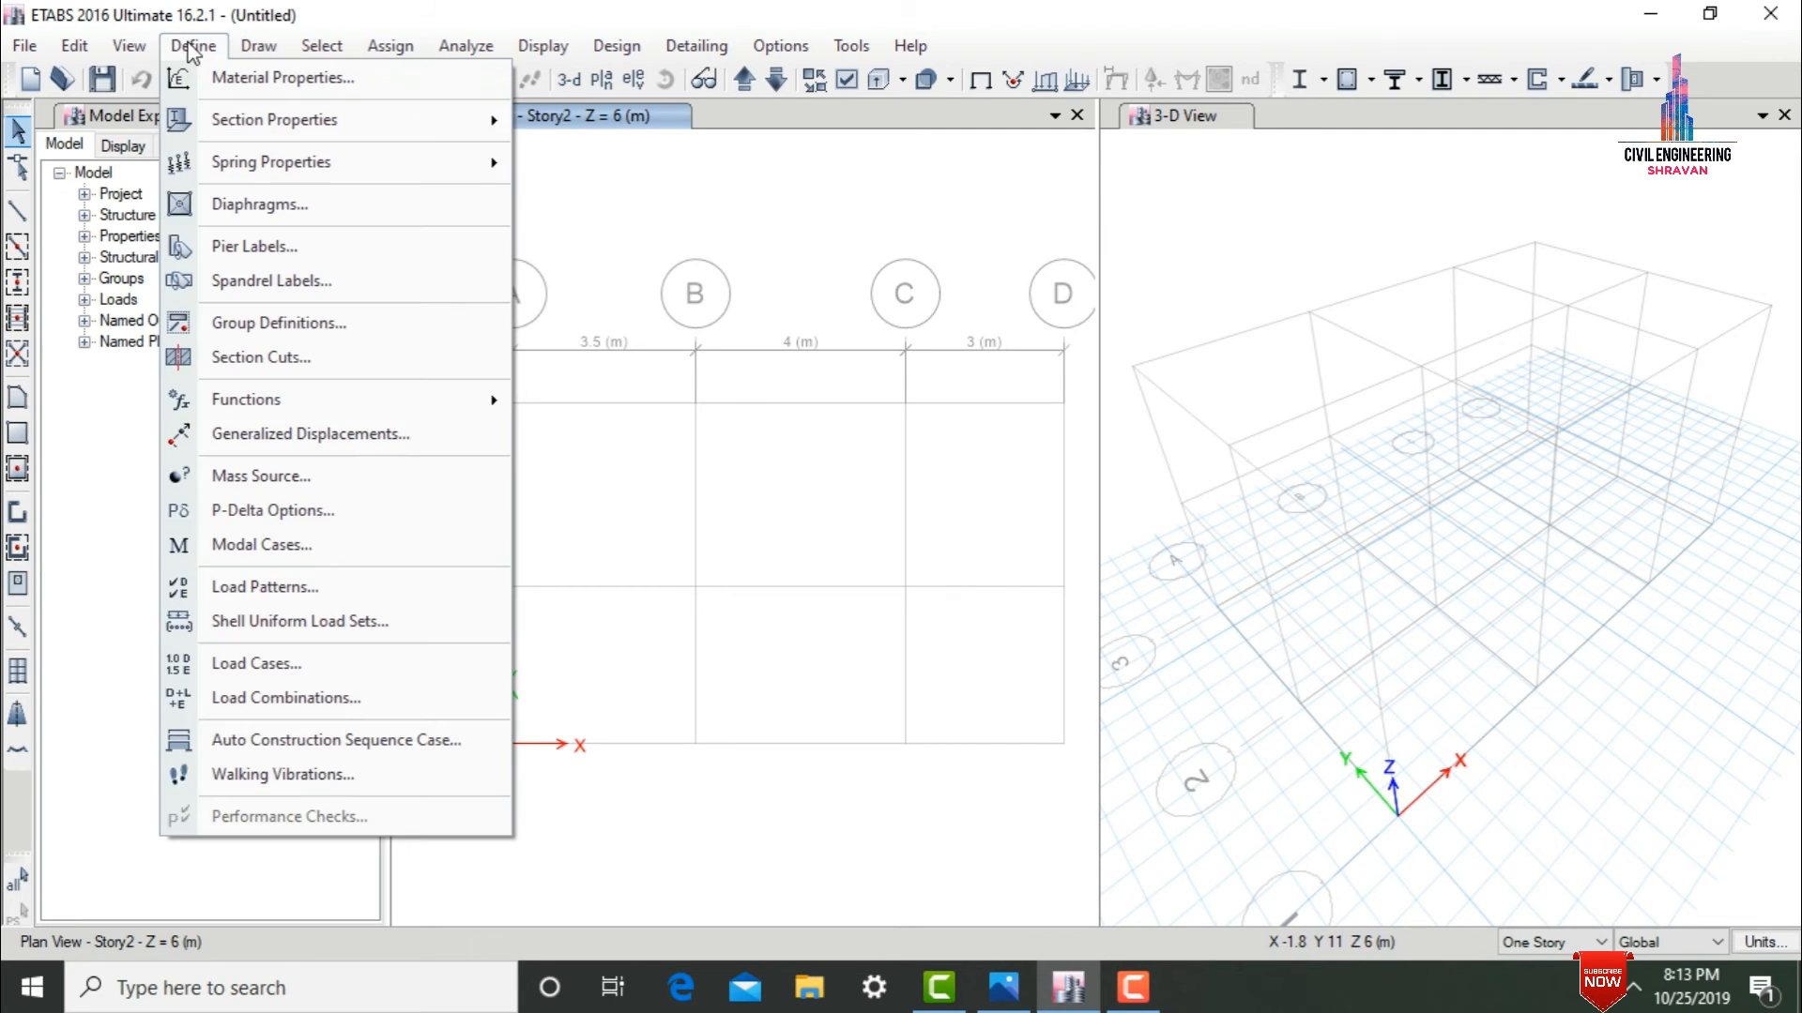
mouse_move(242, 120)
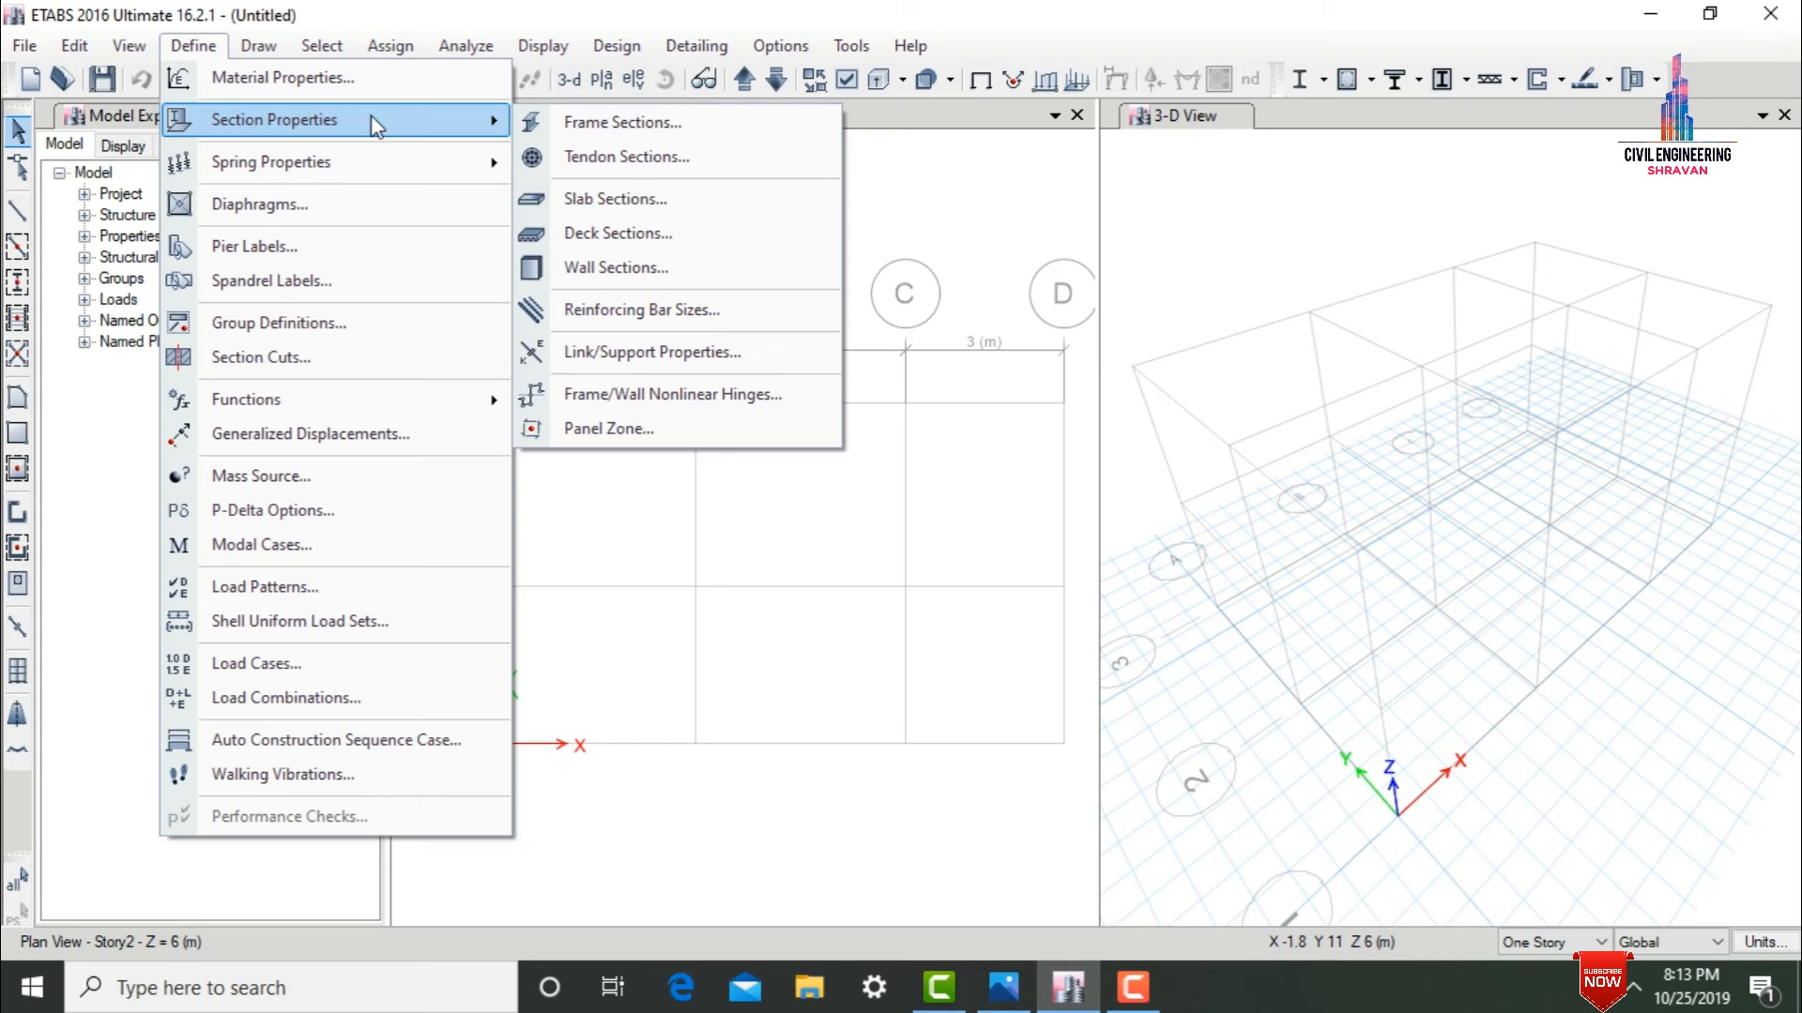
left_click(597, 198)
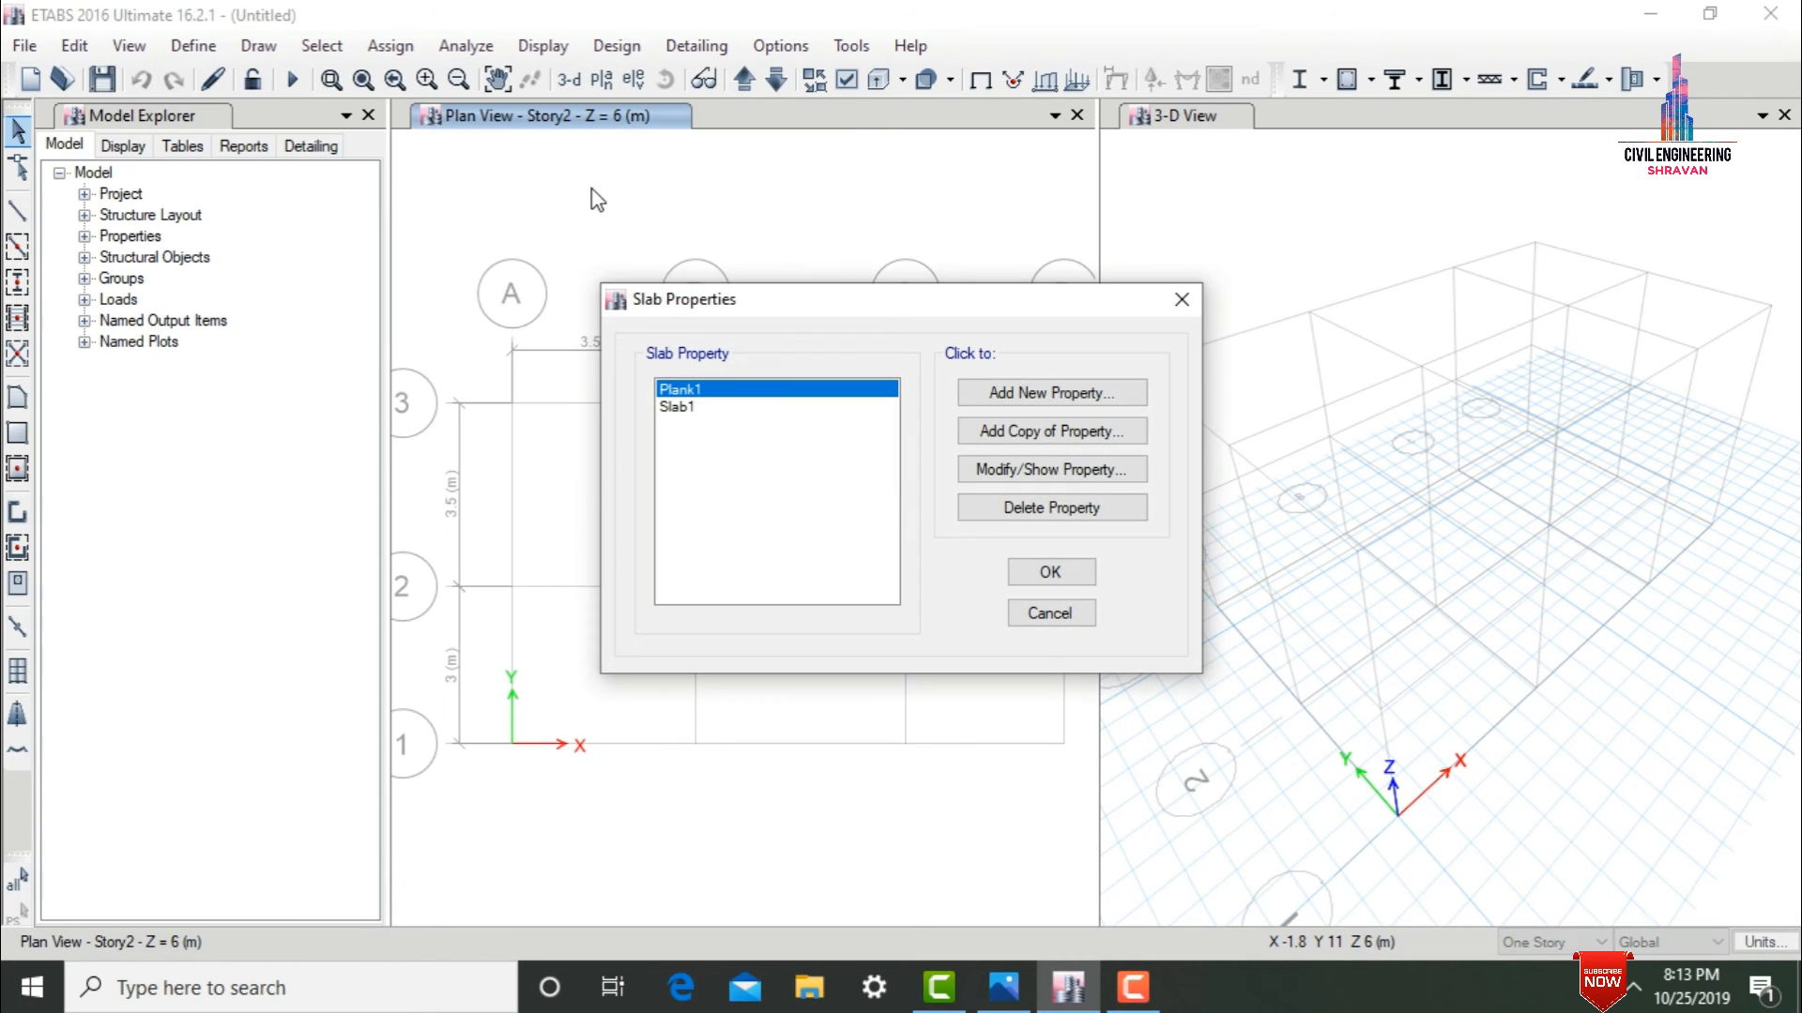
left_click(983, 512)
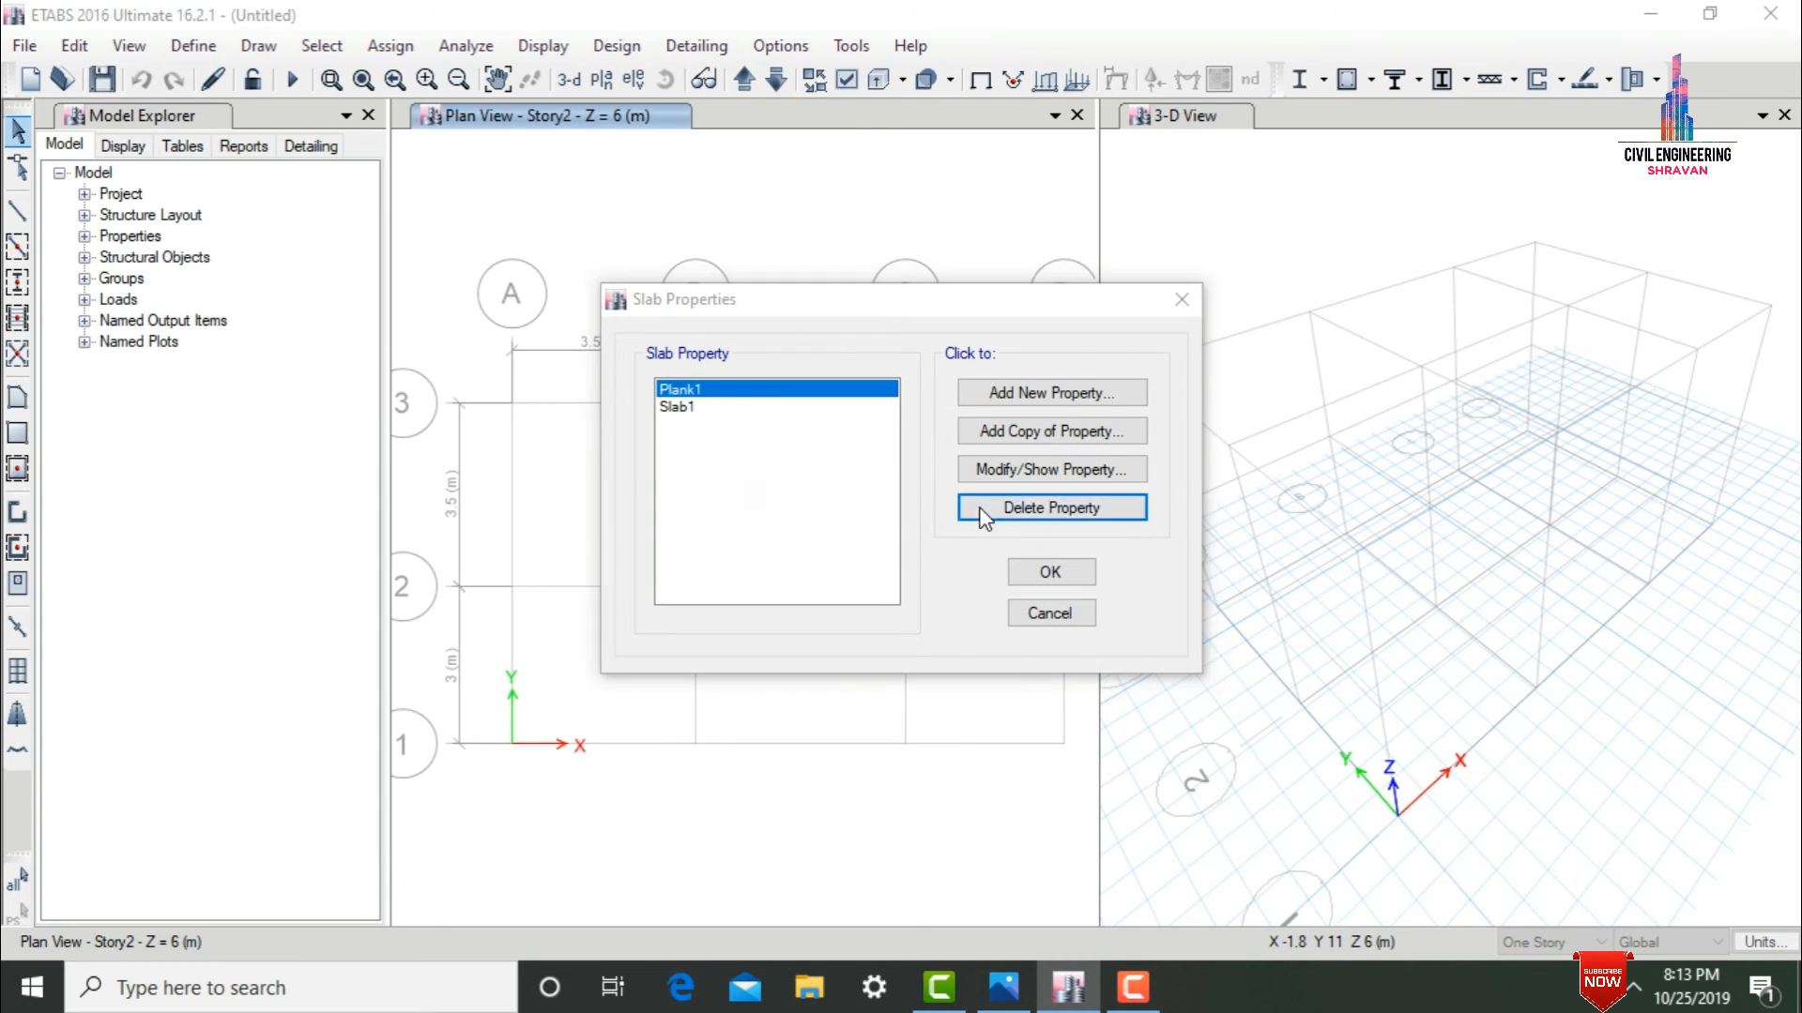
left_click(929, 581)
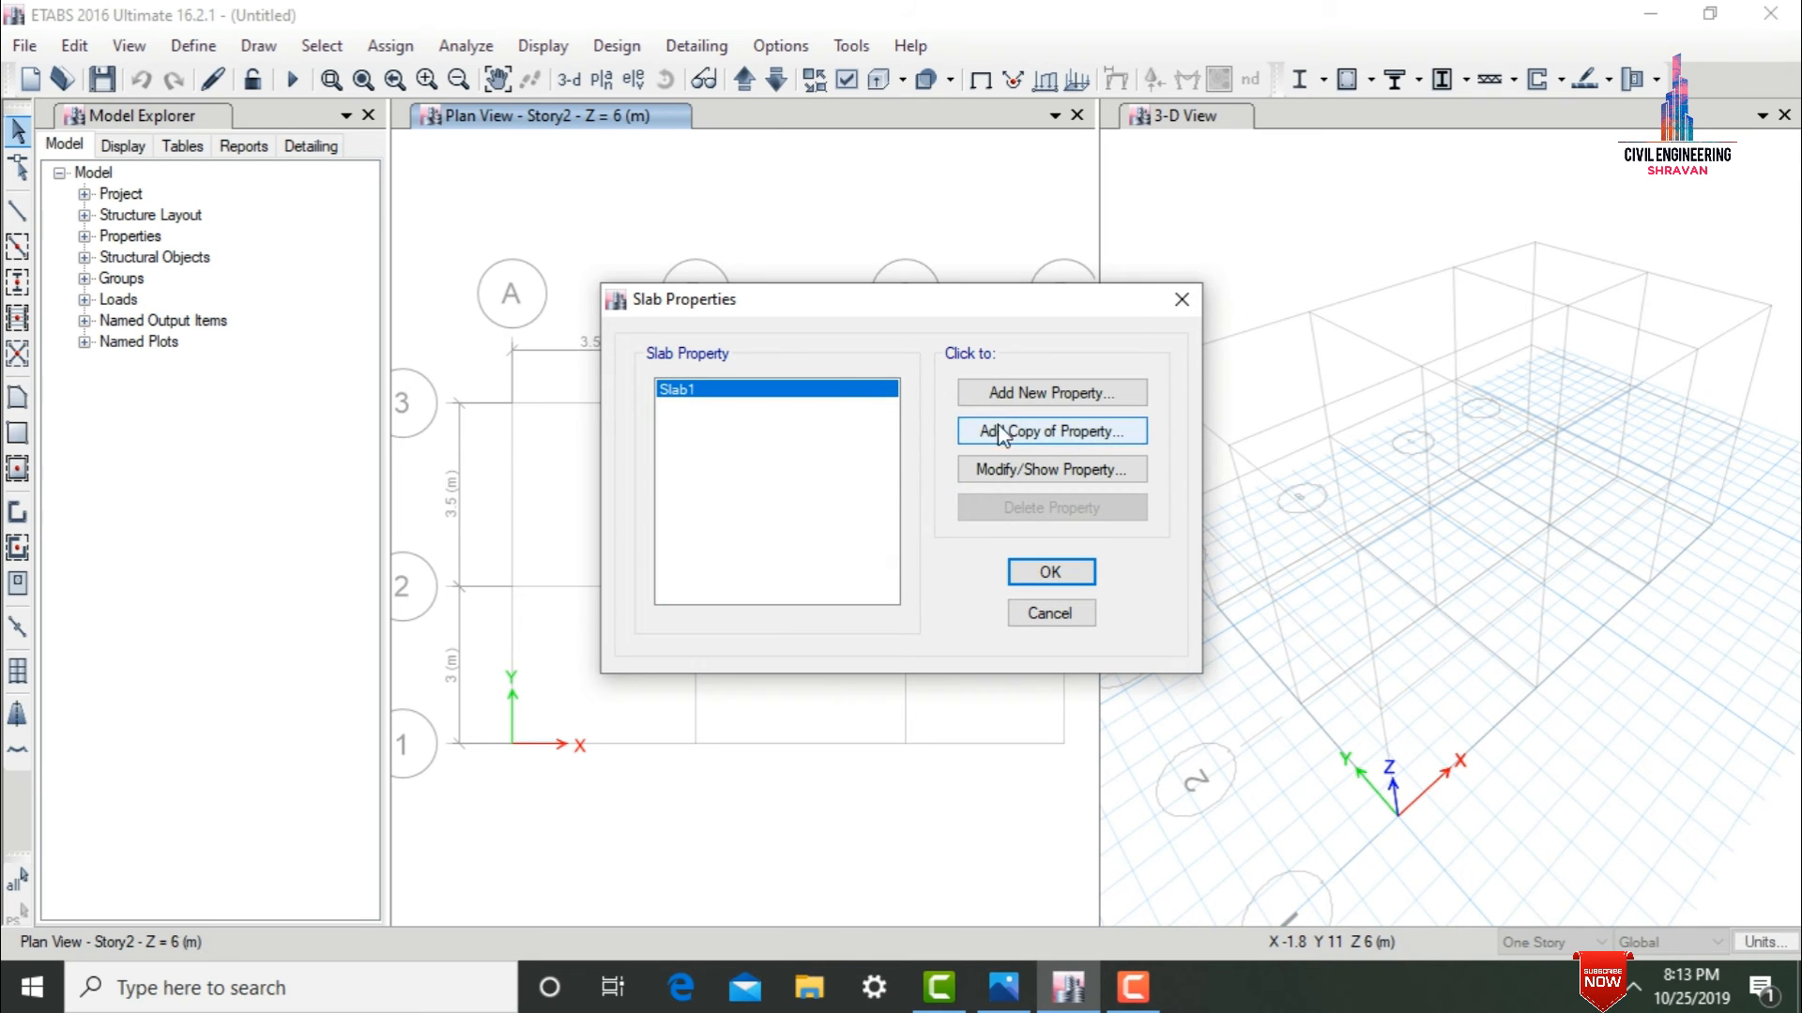
Start a new slab property named S125 with M30 as its slab material.
left_click(1023, 397)
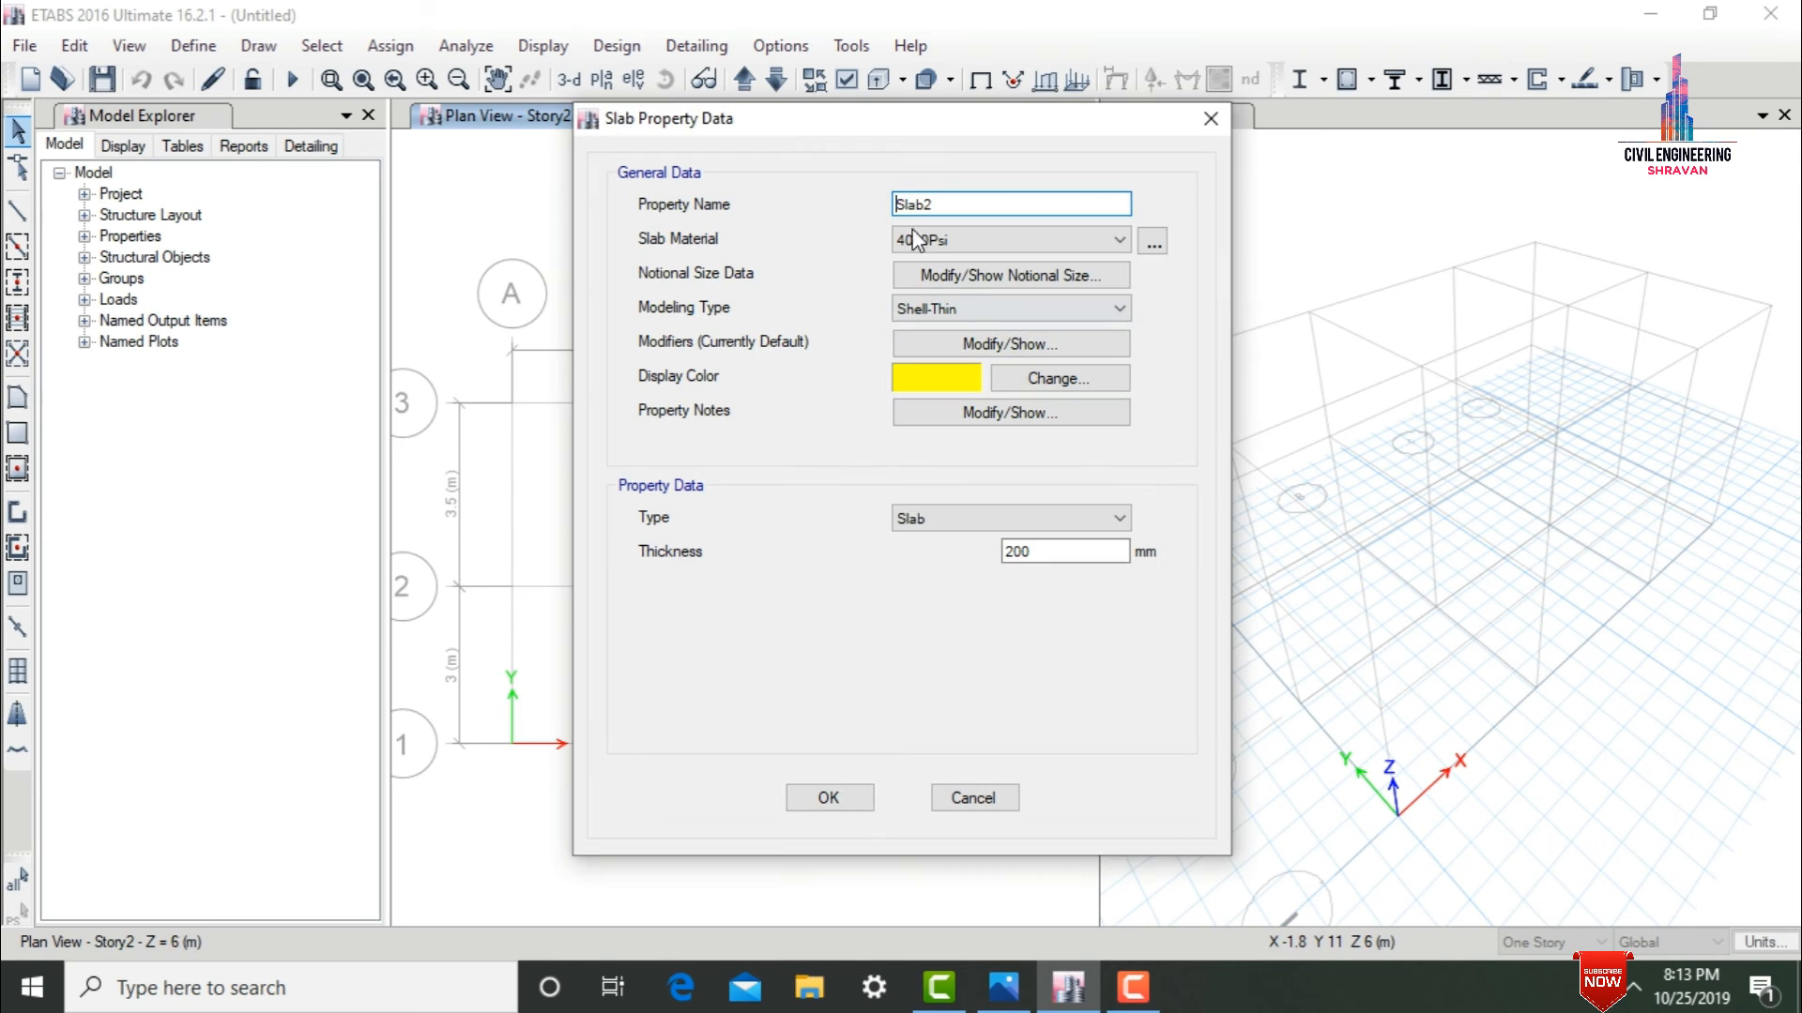
left_click_drag(943, 203, 860, 203)
type("S125")
left_click(939, 238)
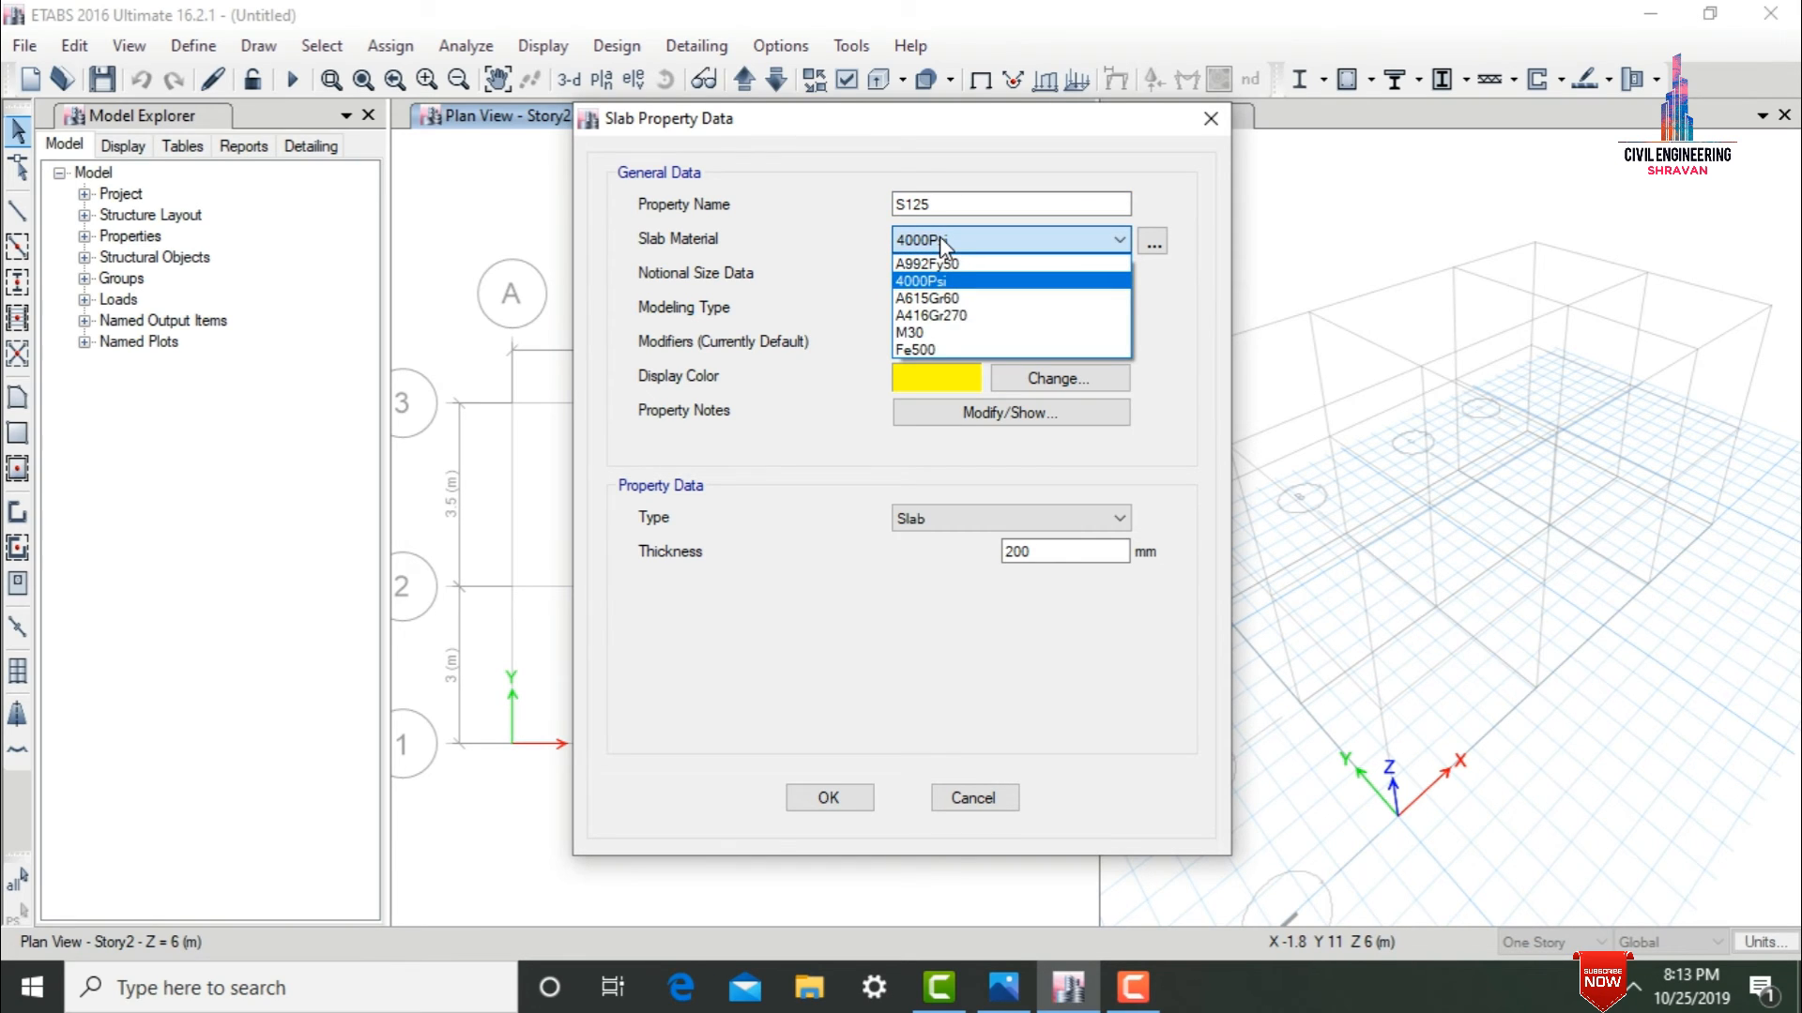
left_click(923, 332)
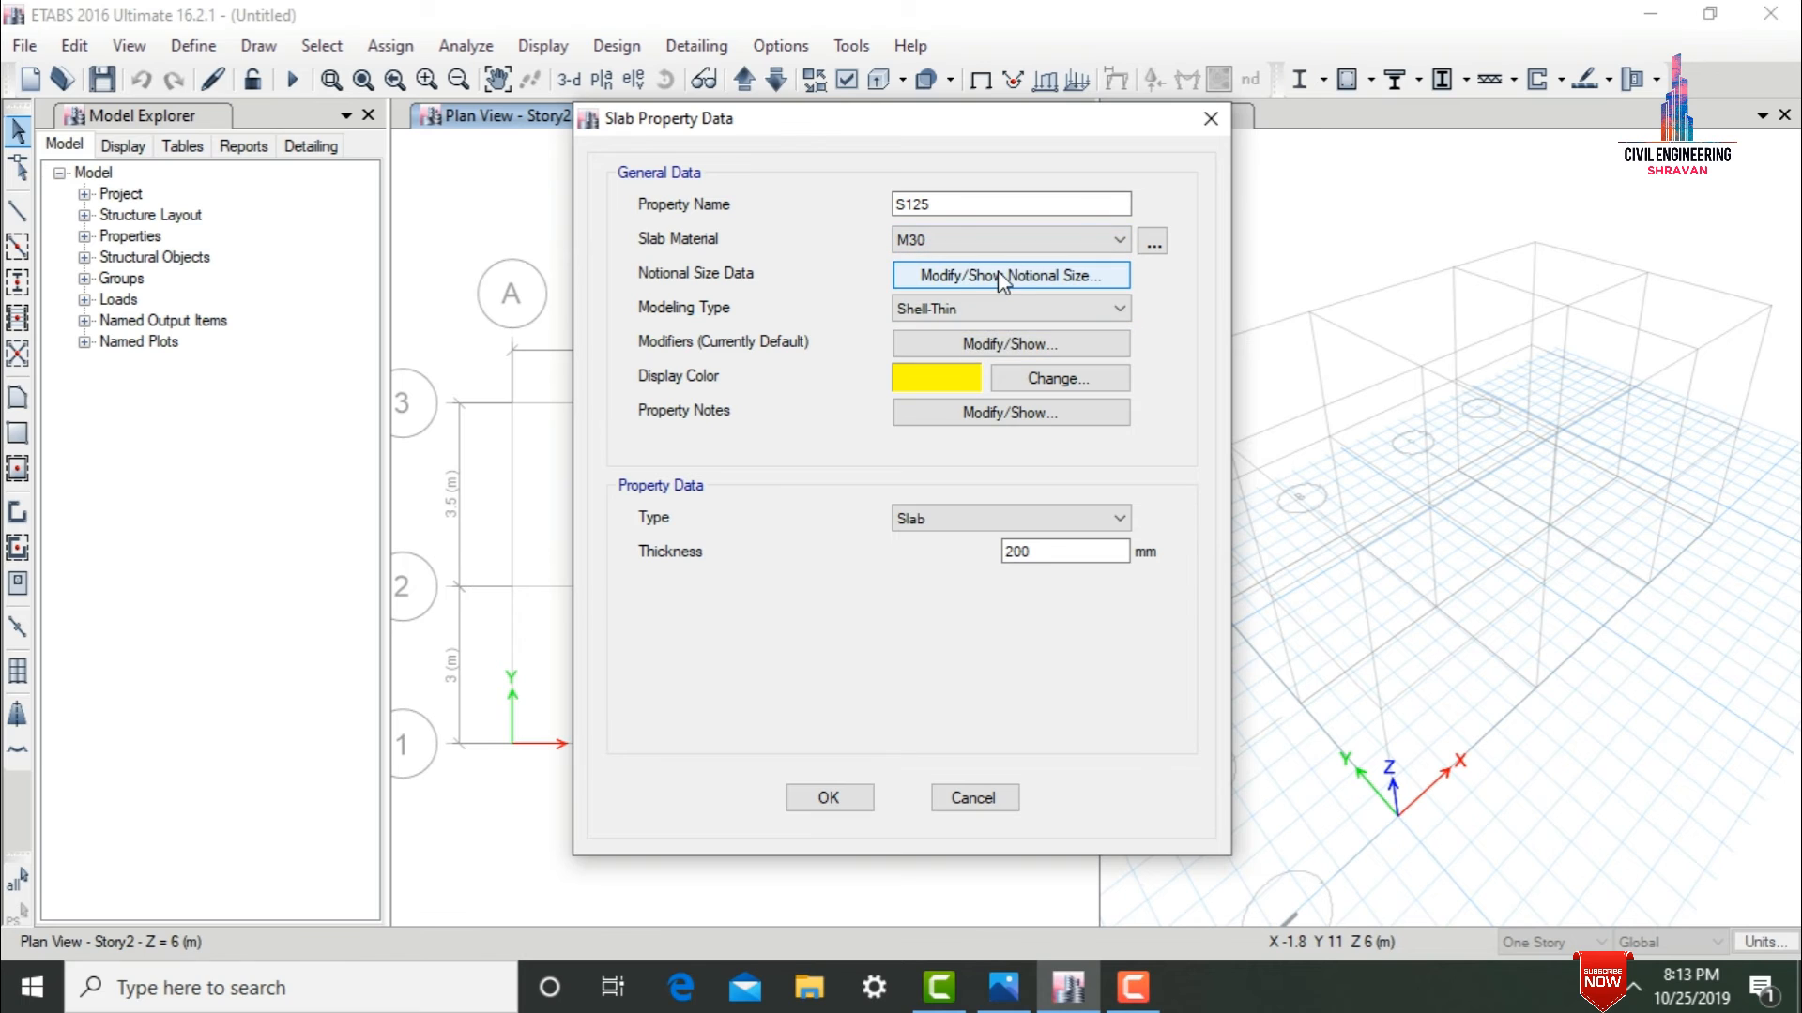
Set the slab's modeling type to Membrane and its thickness to 125 mm, and save the property.
left_click(972, 310)
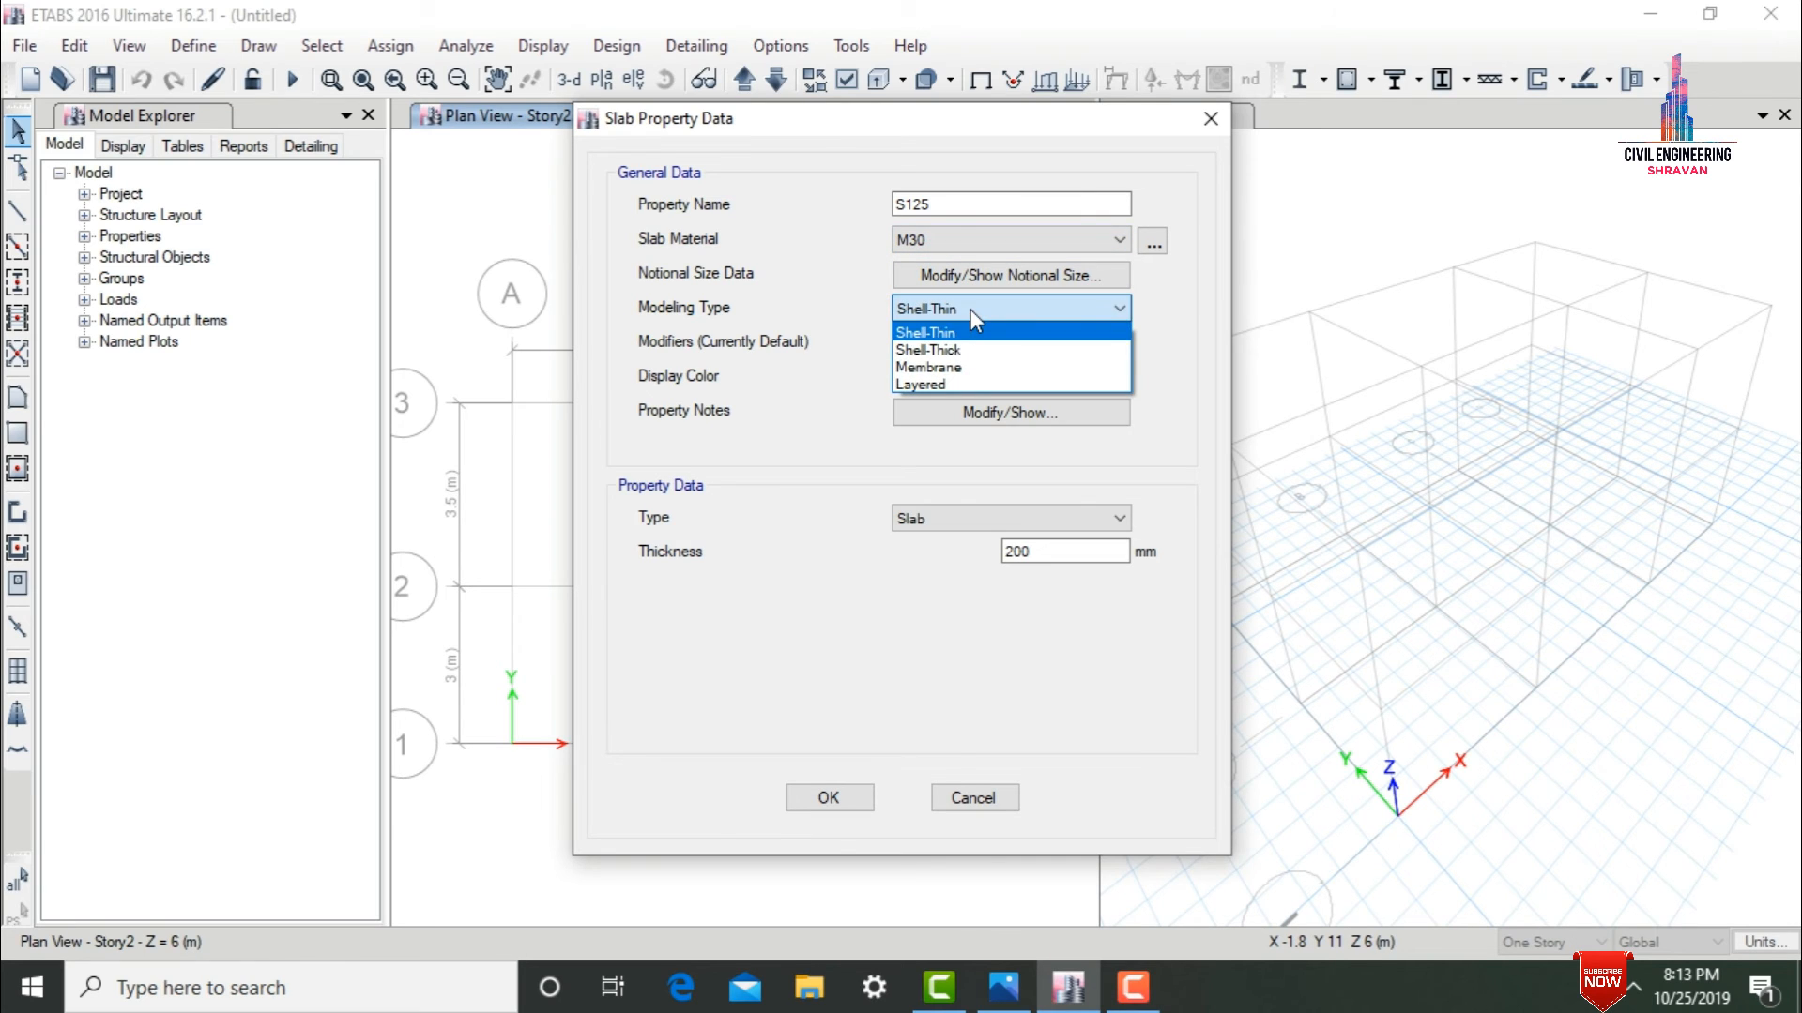
left_click(946, 367)
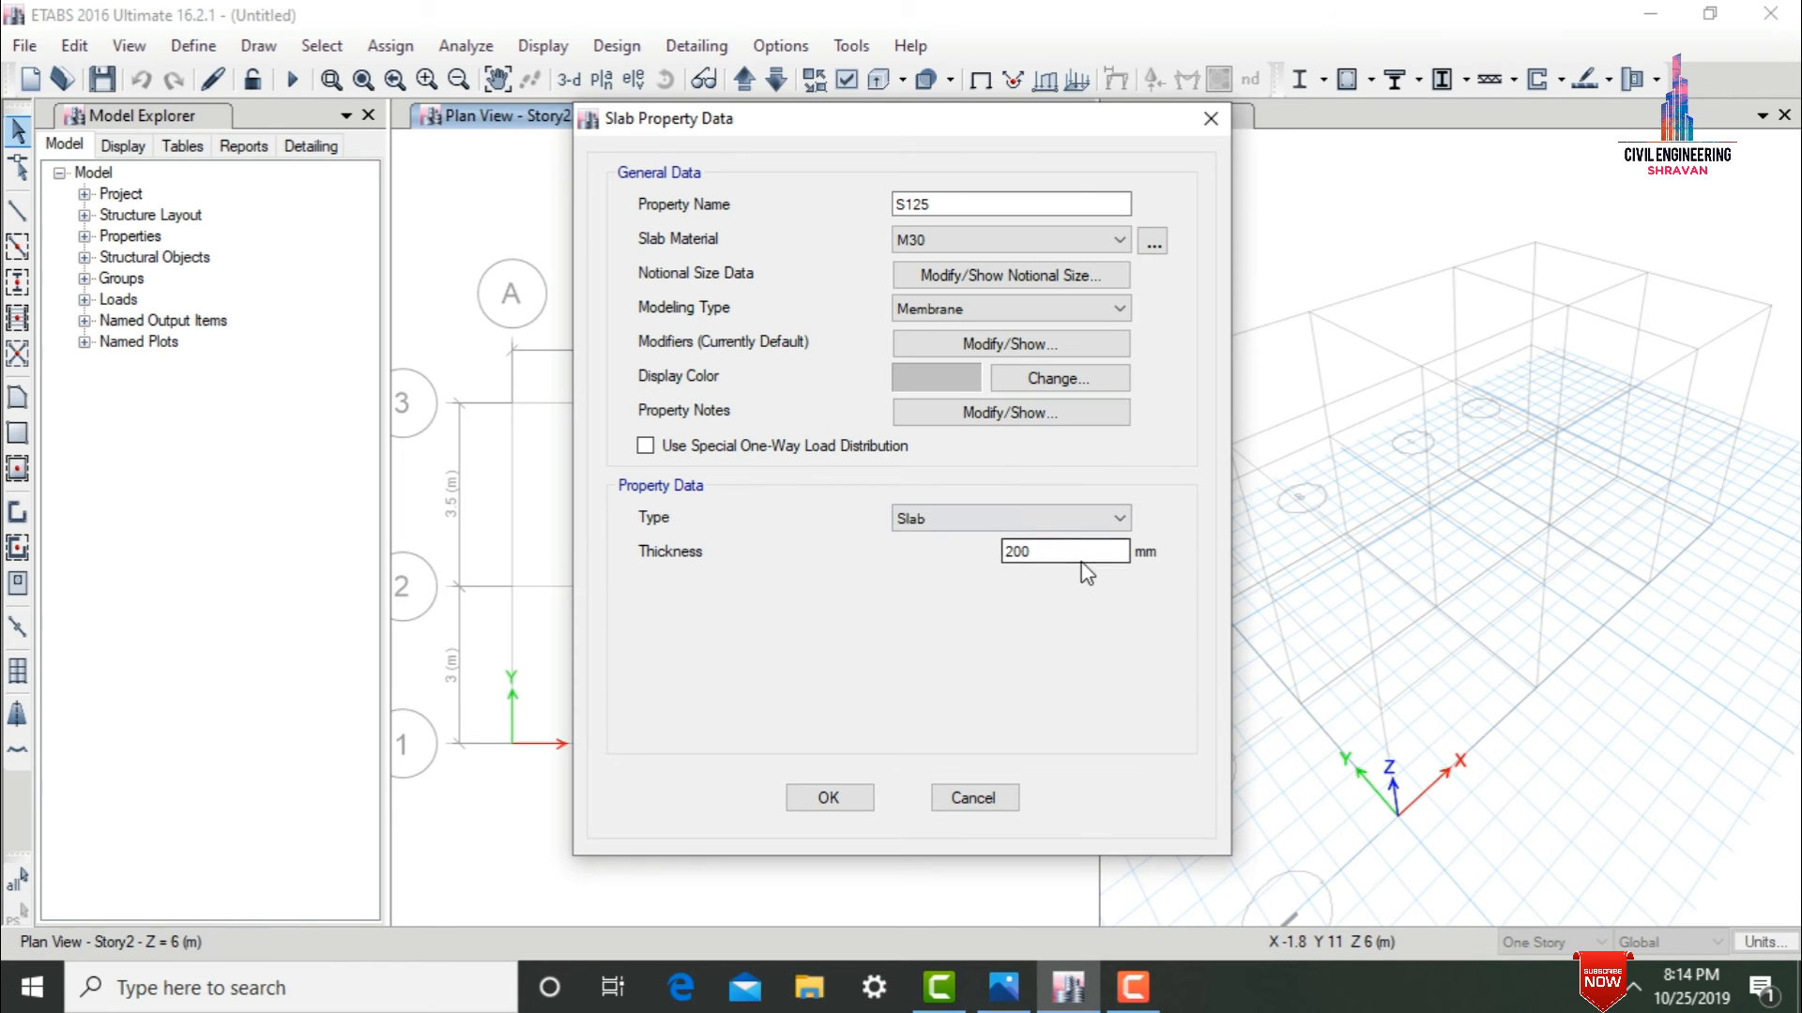
left_click_drag(1053, 551, 922, 545)
type("125")
left_click(824, 796)
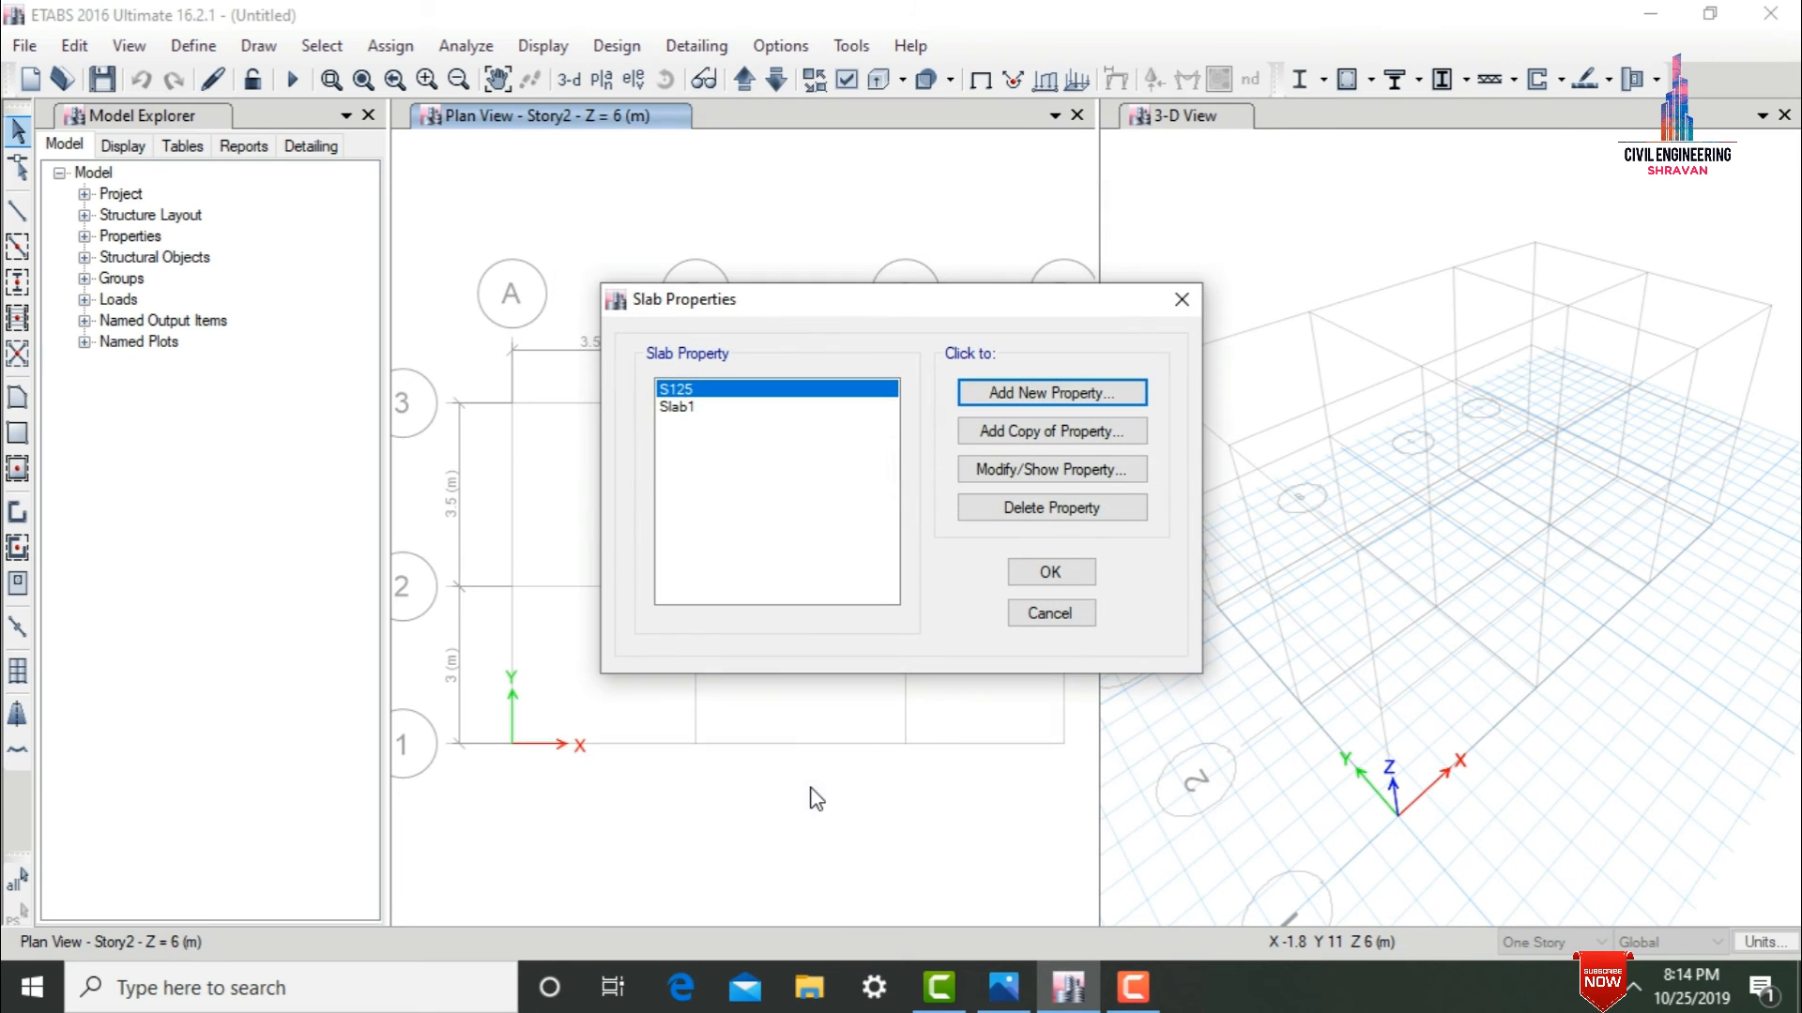
Delete the default Slab1 property from the slab properties list.
left_click(730, 410)
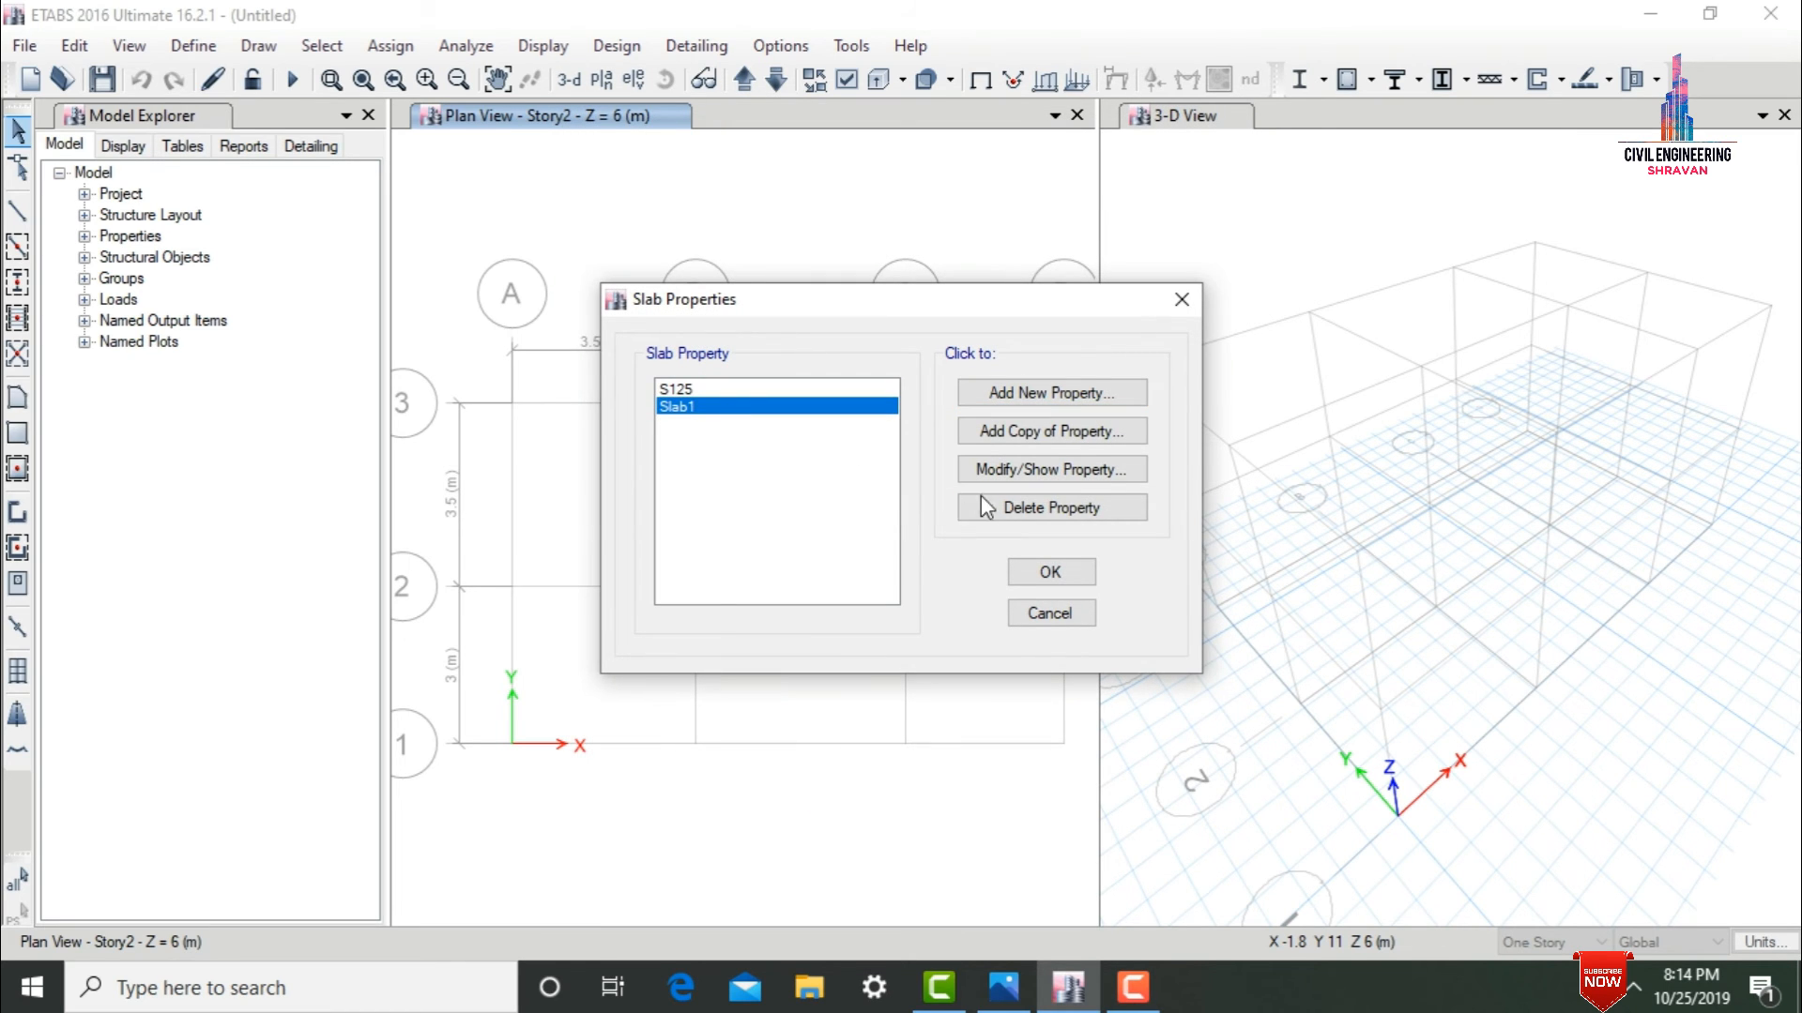
left_click(1017, 506)
left_click(934, 583)
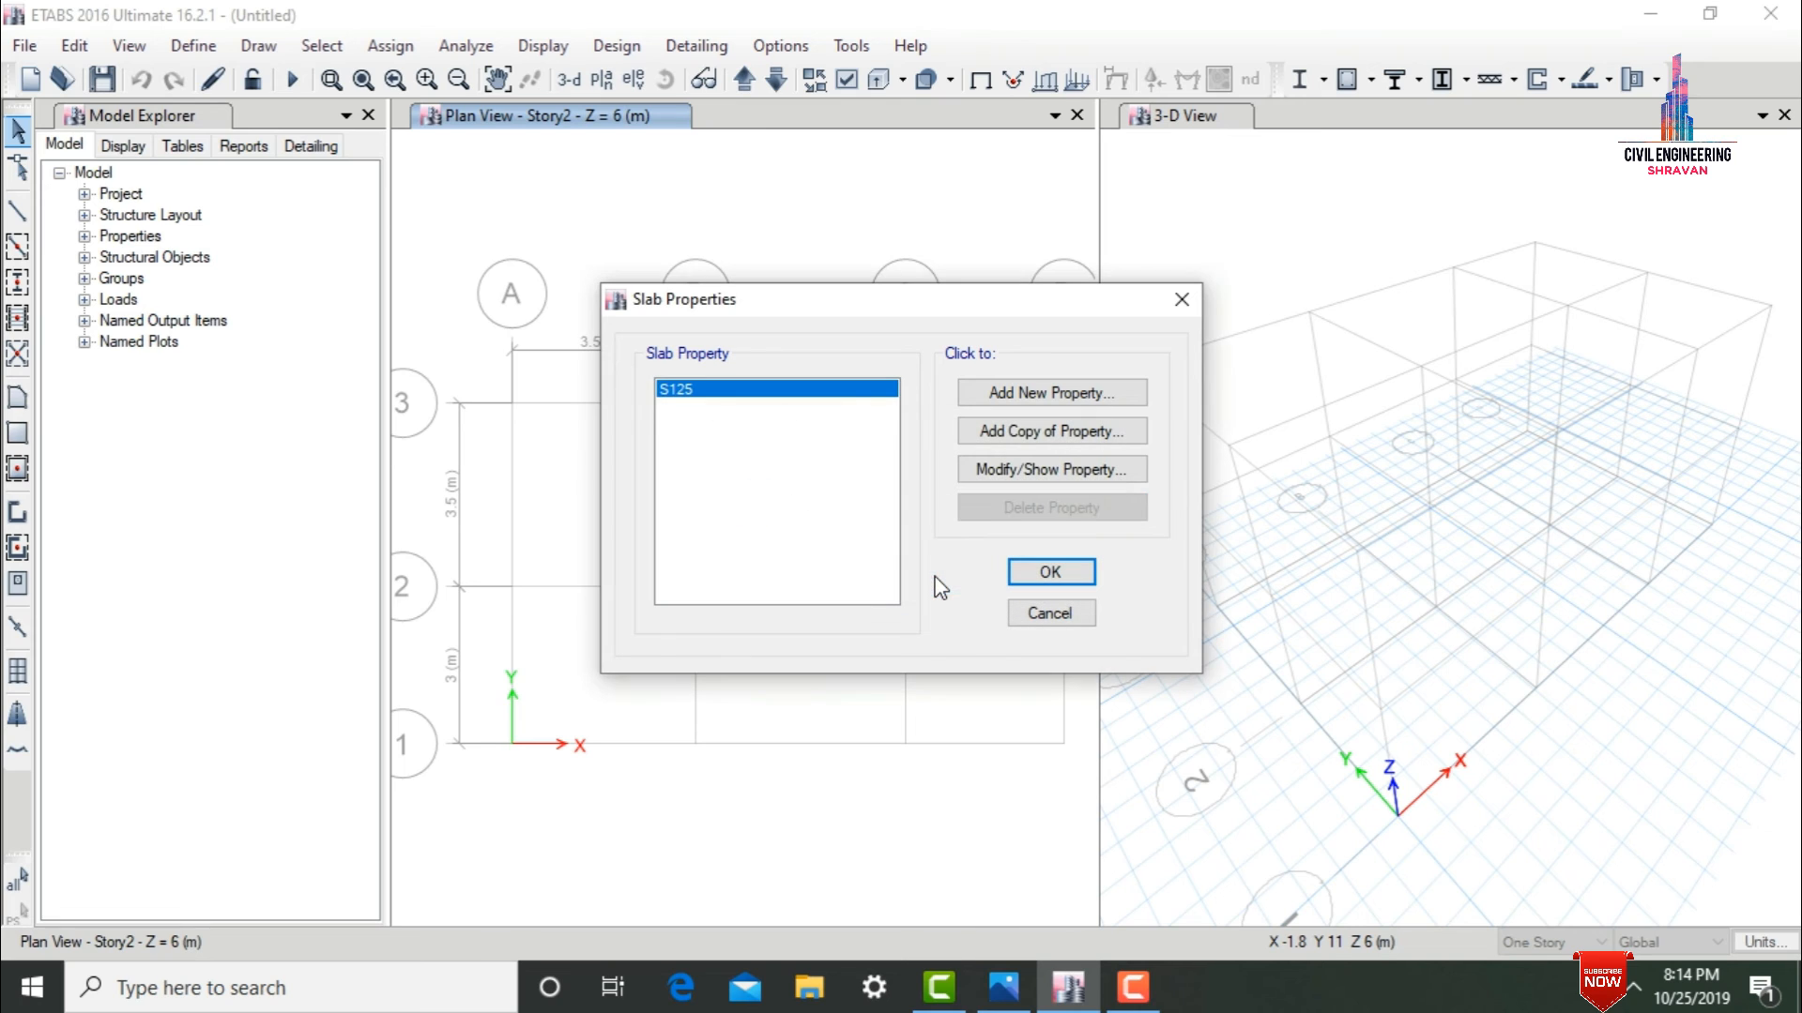
Set the drawing scope to All Stories and quick-draw B230X300 beams along all grid lines between A–D and 1–3.
left_click(1037, 571)
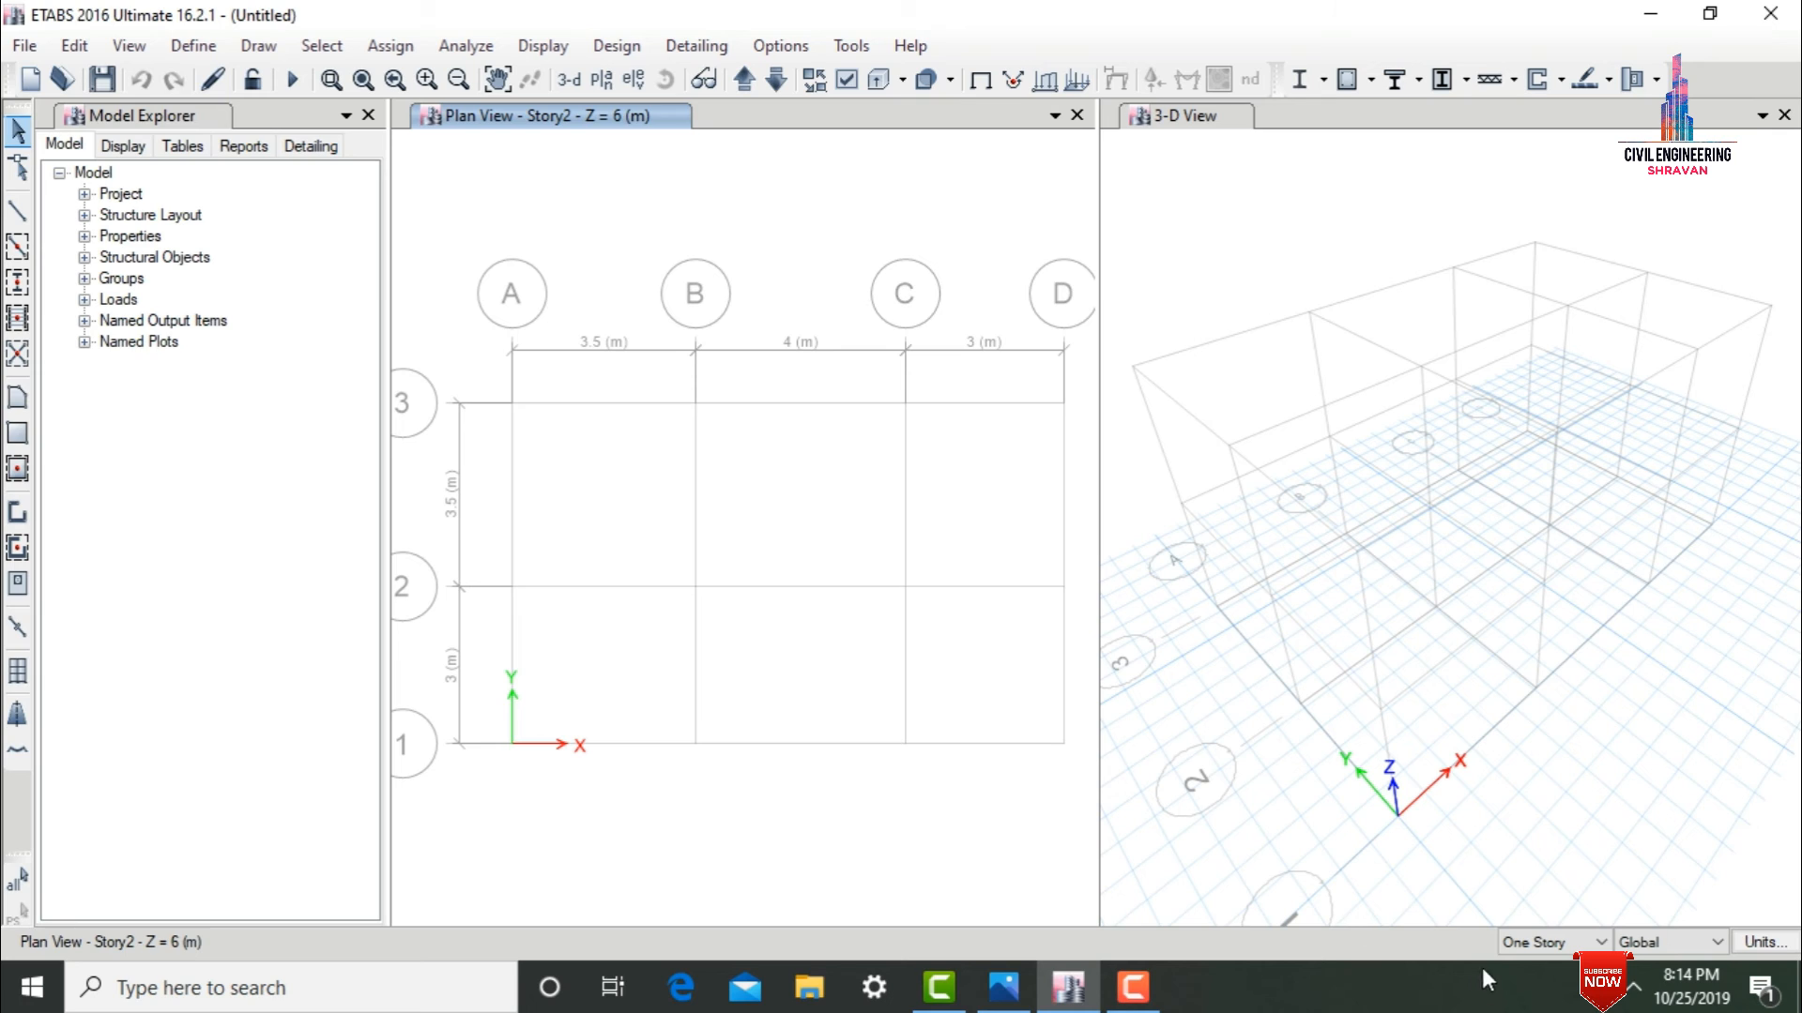
left_click(1518, 944)
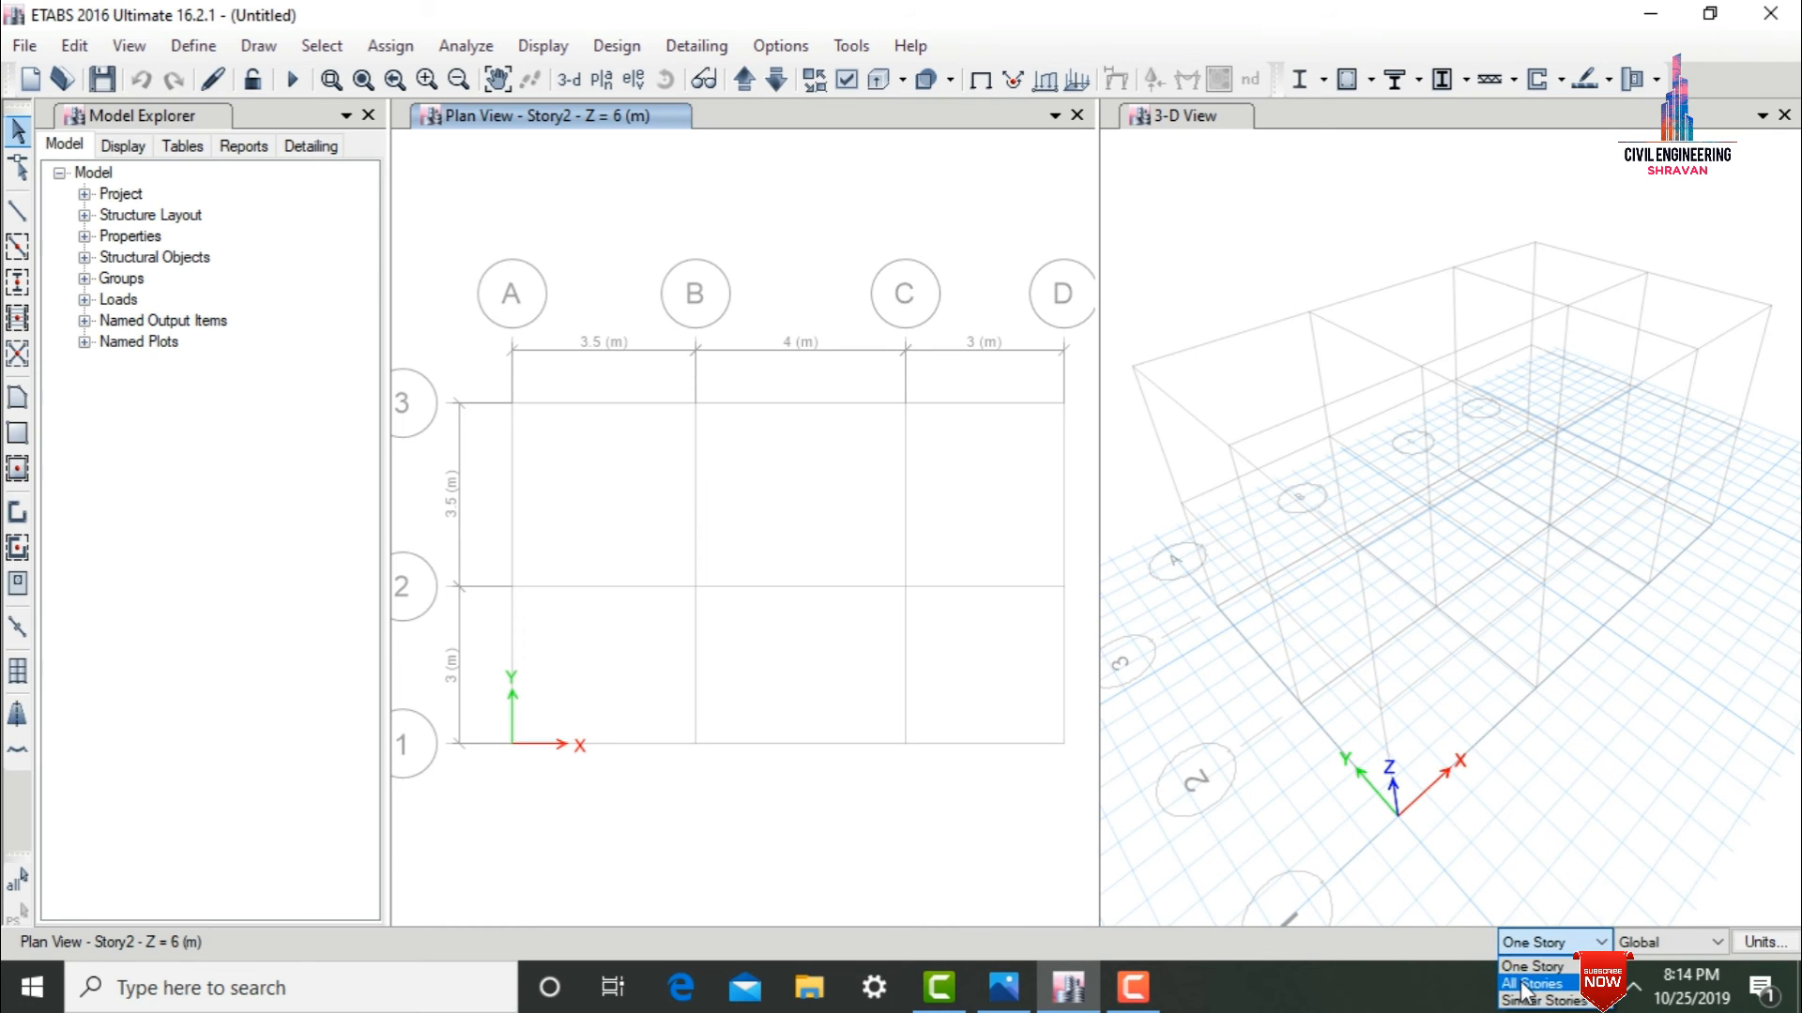
left_click(1531, 982)
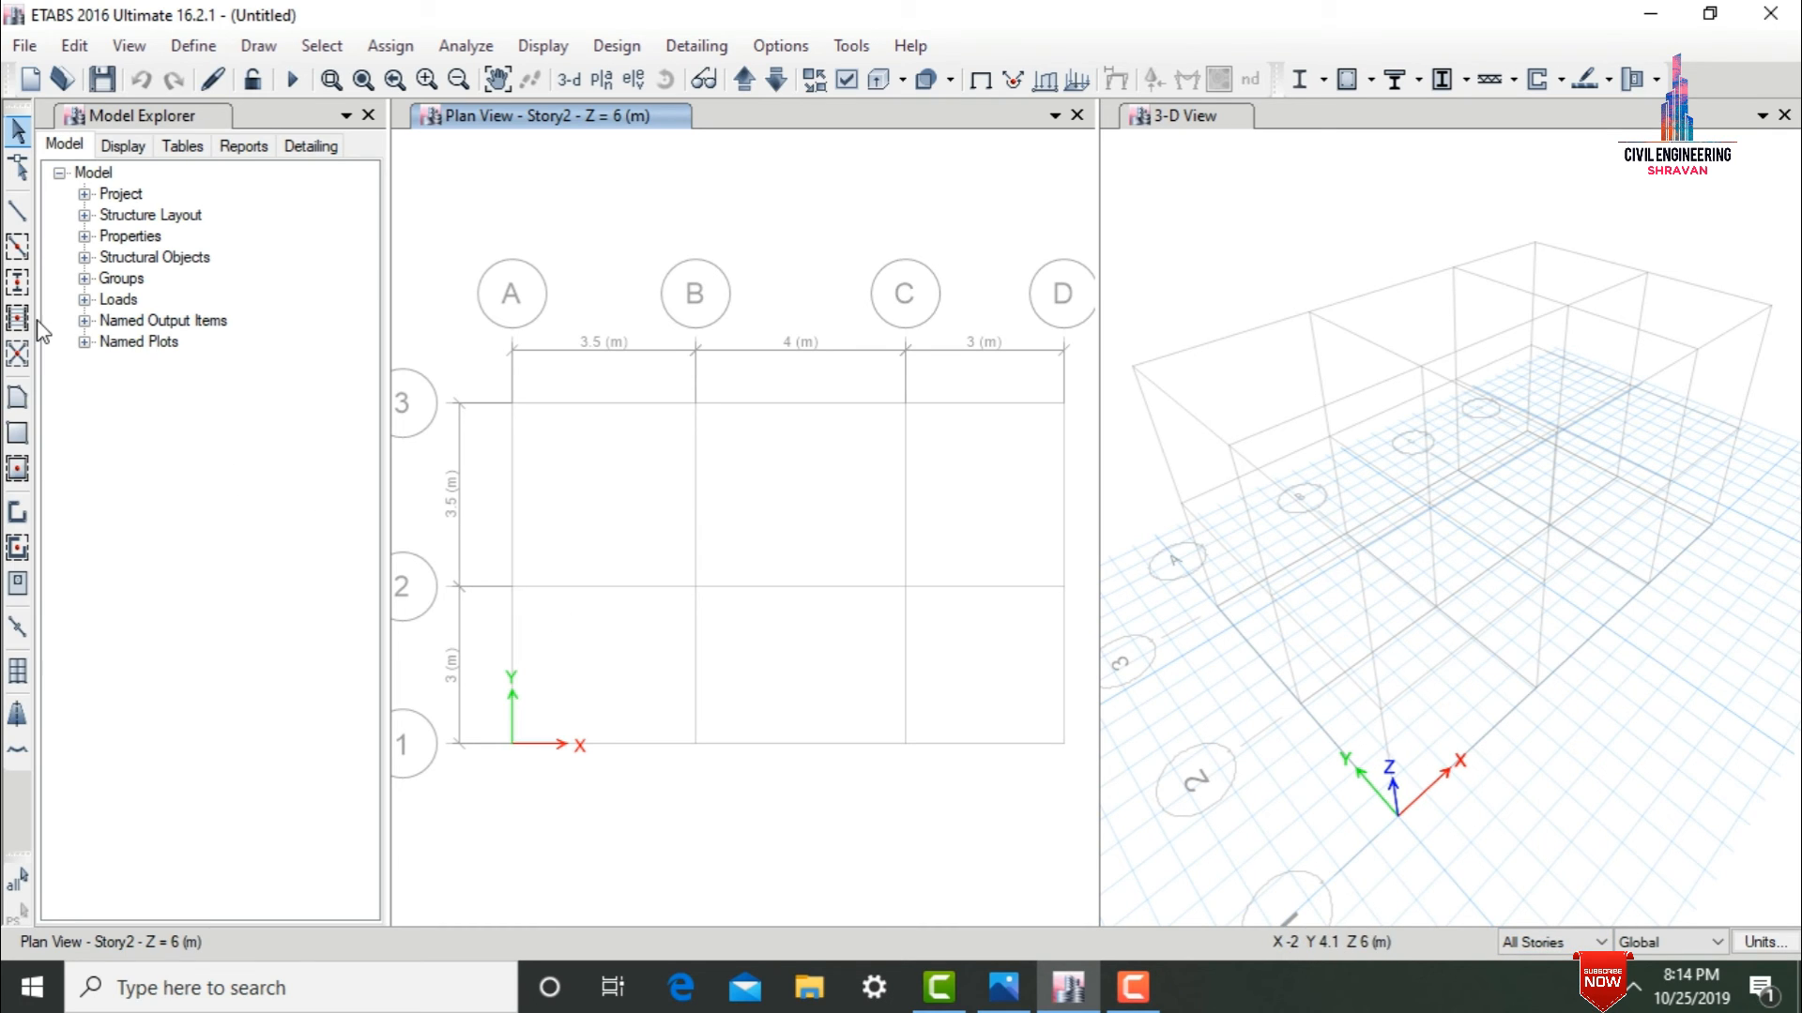
left_click(18, 250)
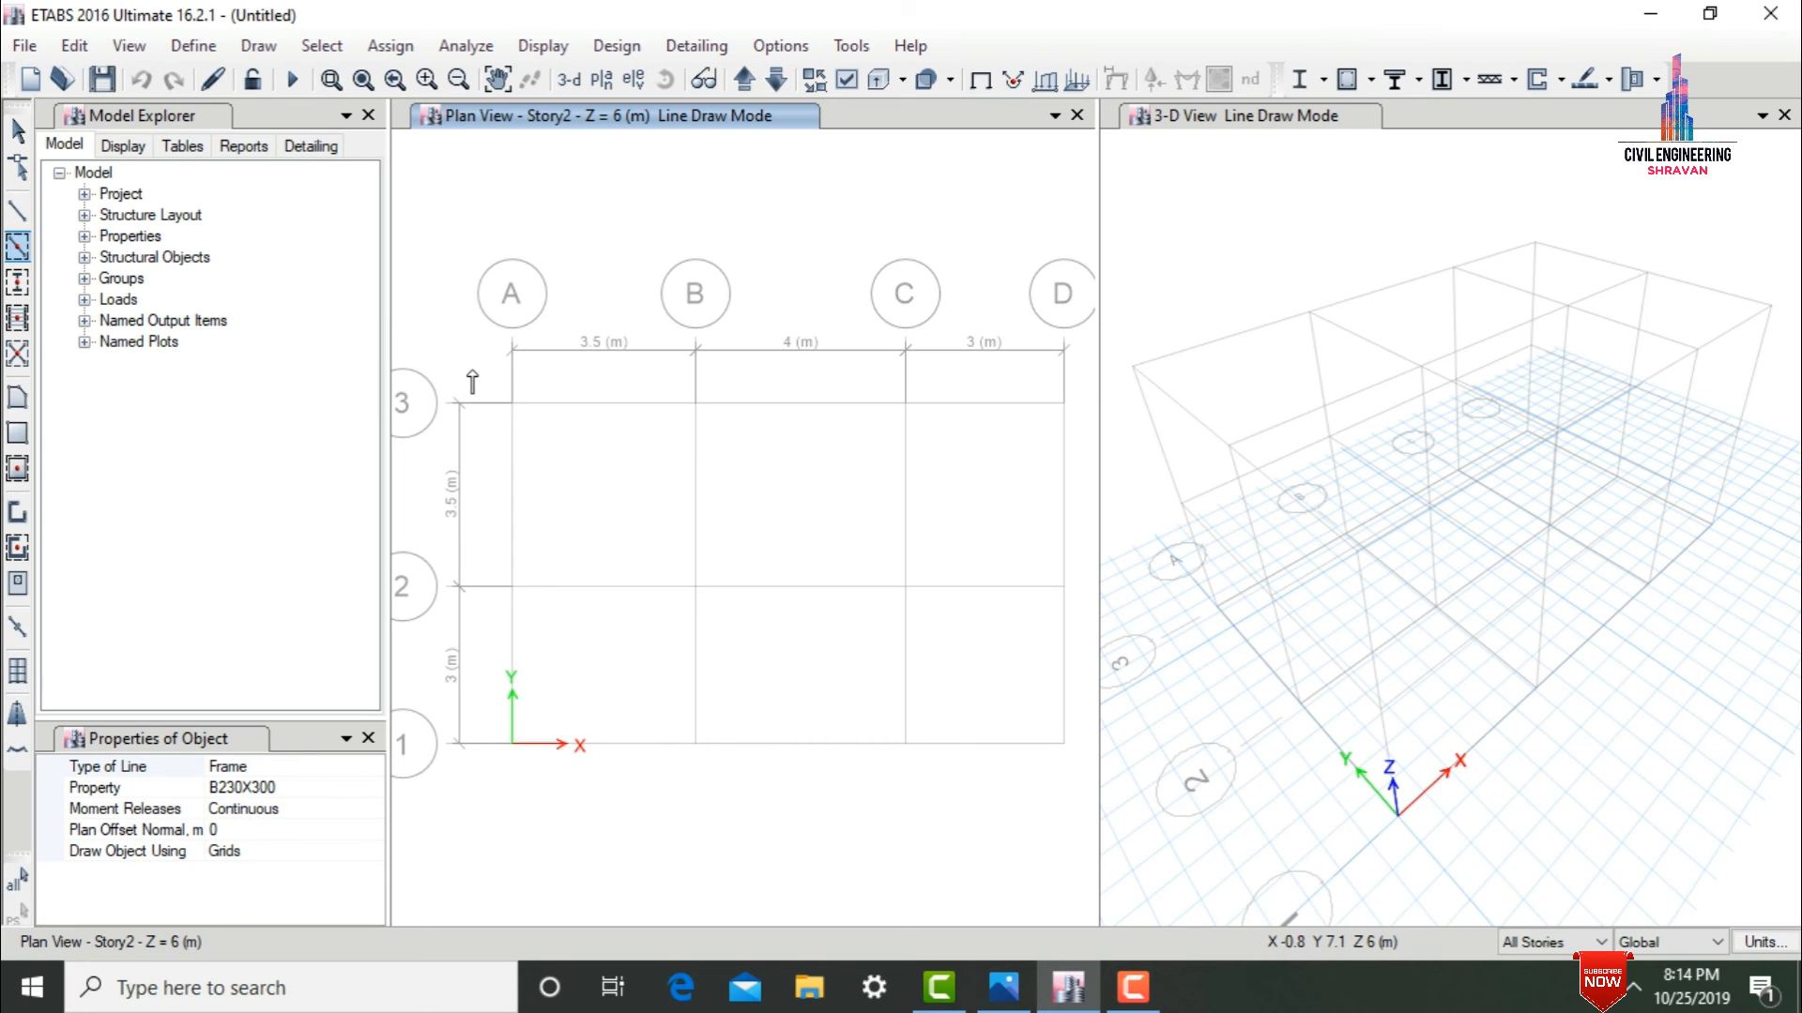
left_click_drag(472, 373, 1082, 807)
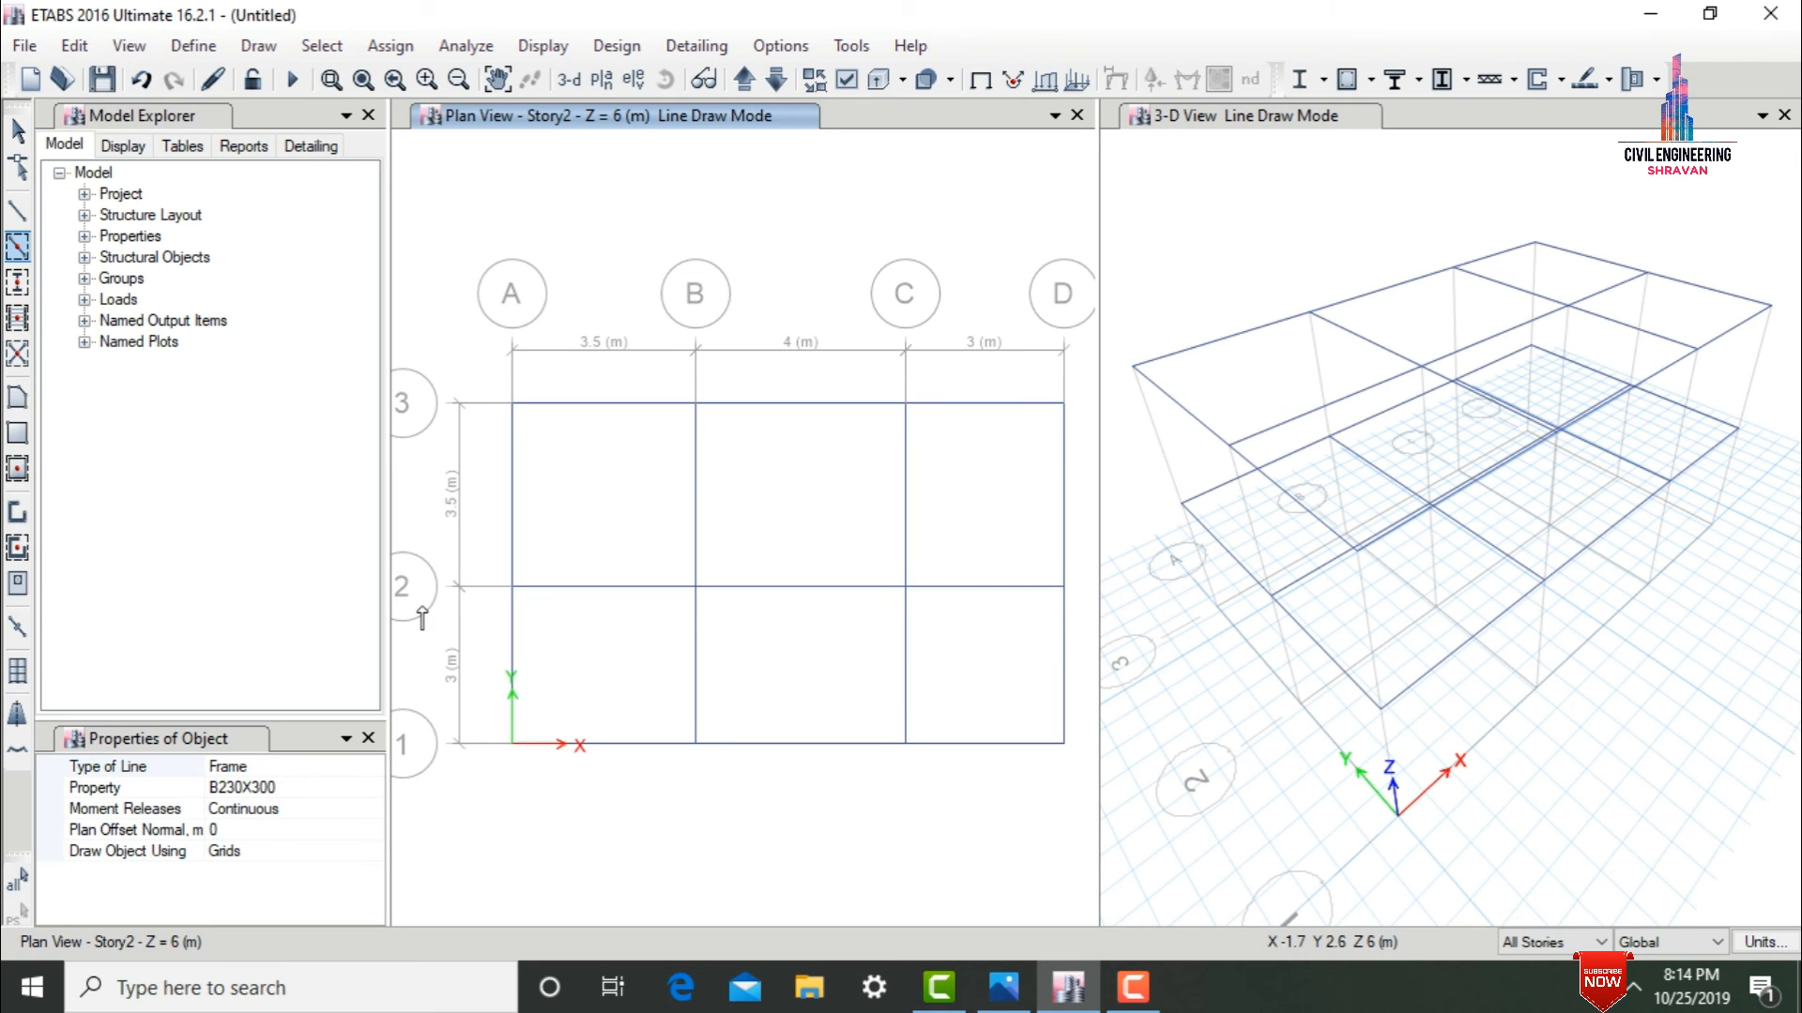
Quick-draw C300X300 columns at every grid intersection on all stories.
left_click(14, 286)
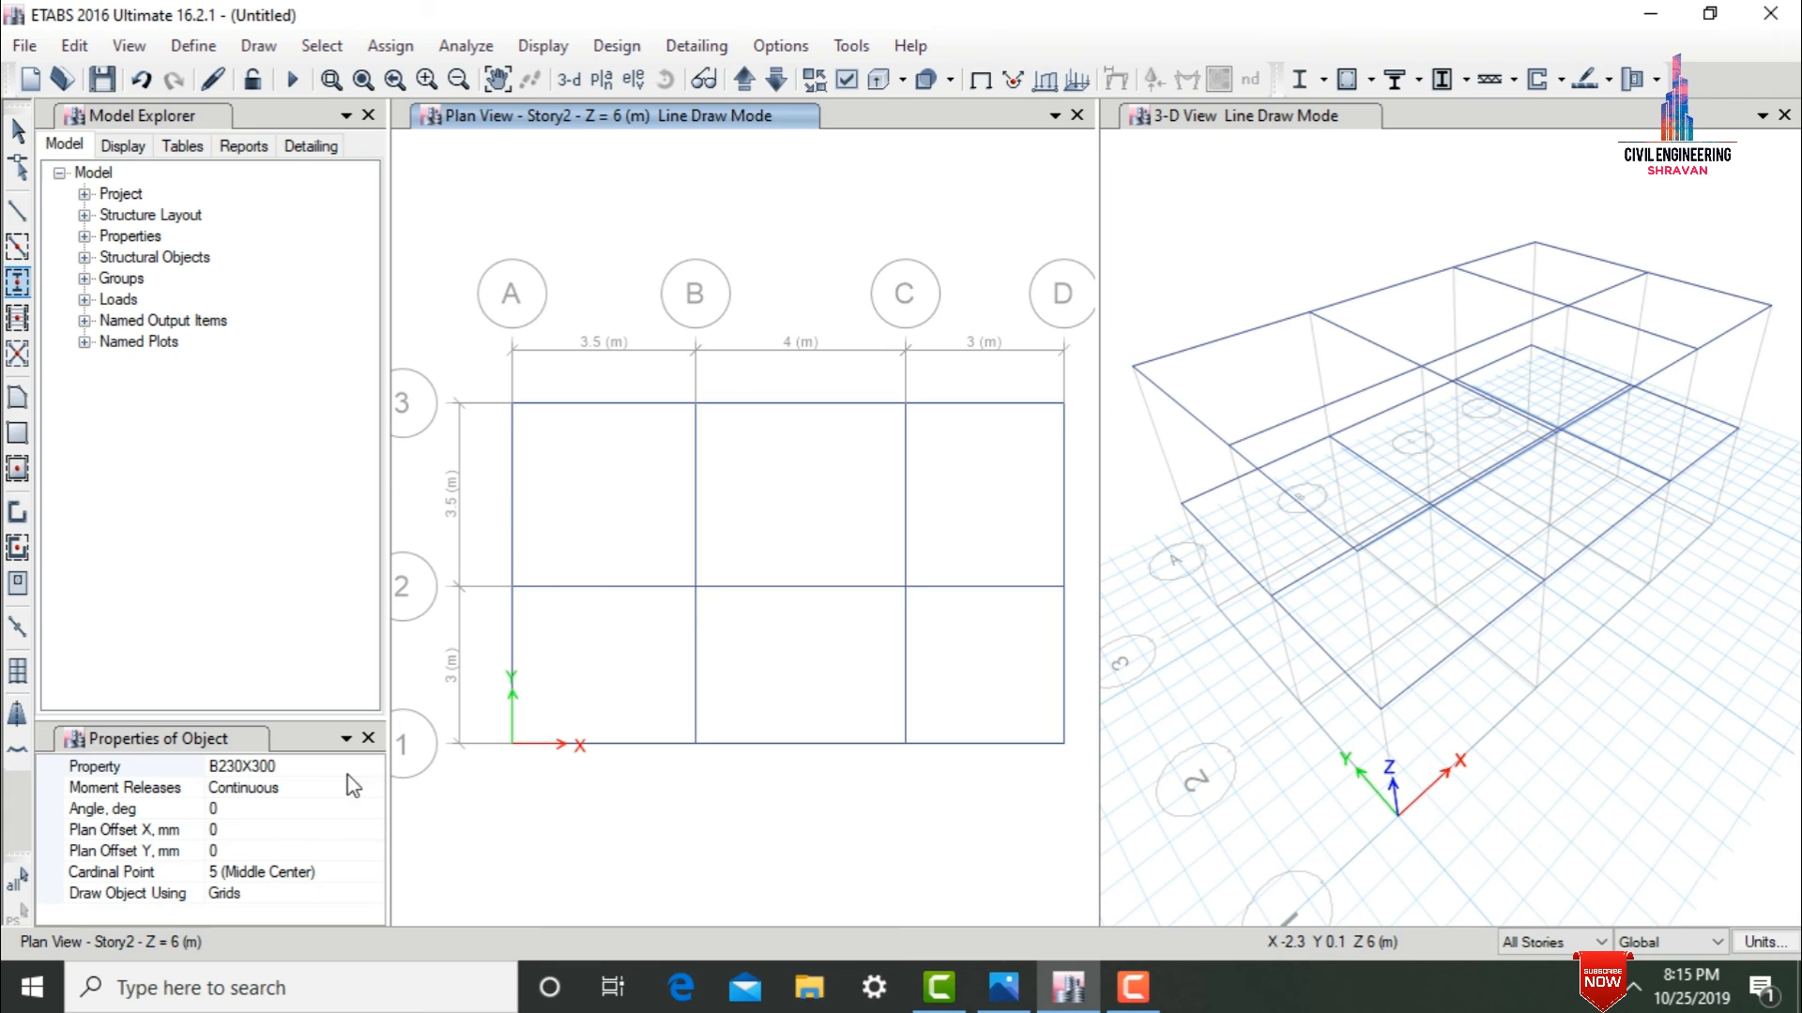
left_click(377, 775)
left_click(377, 770)
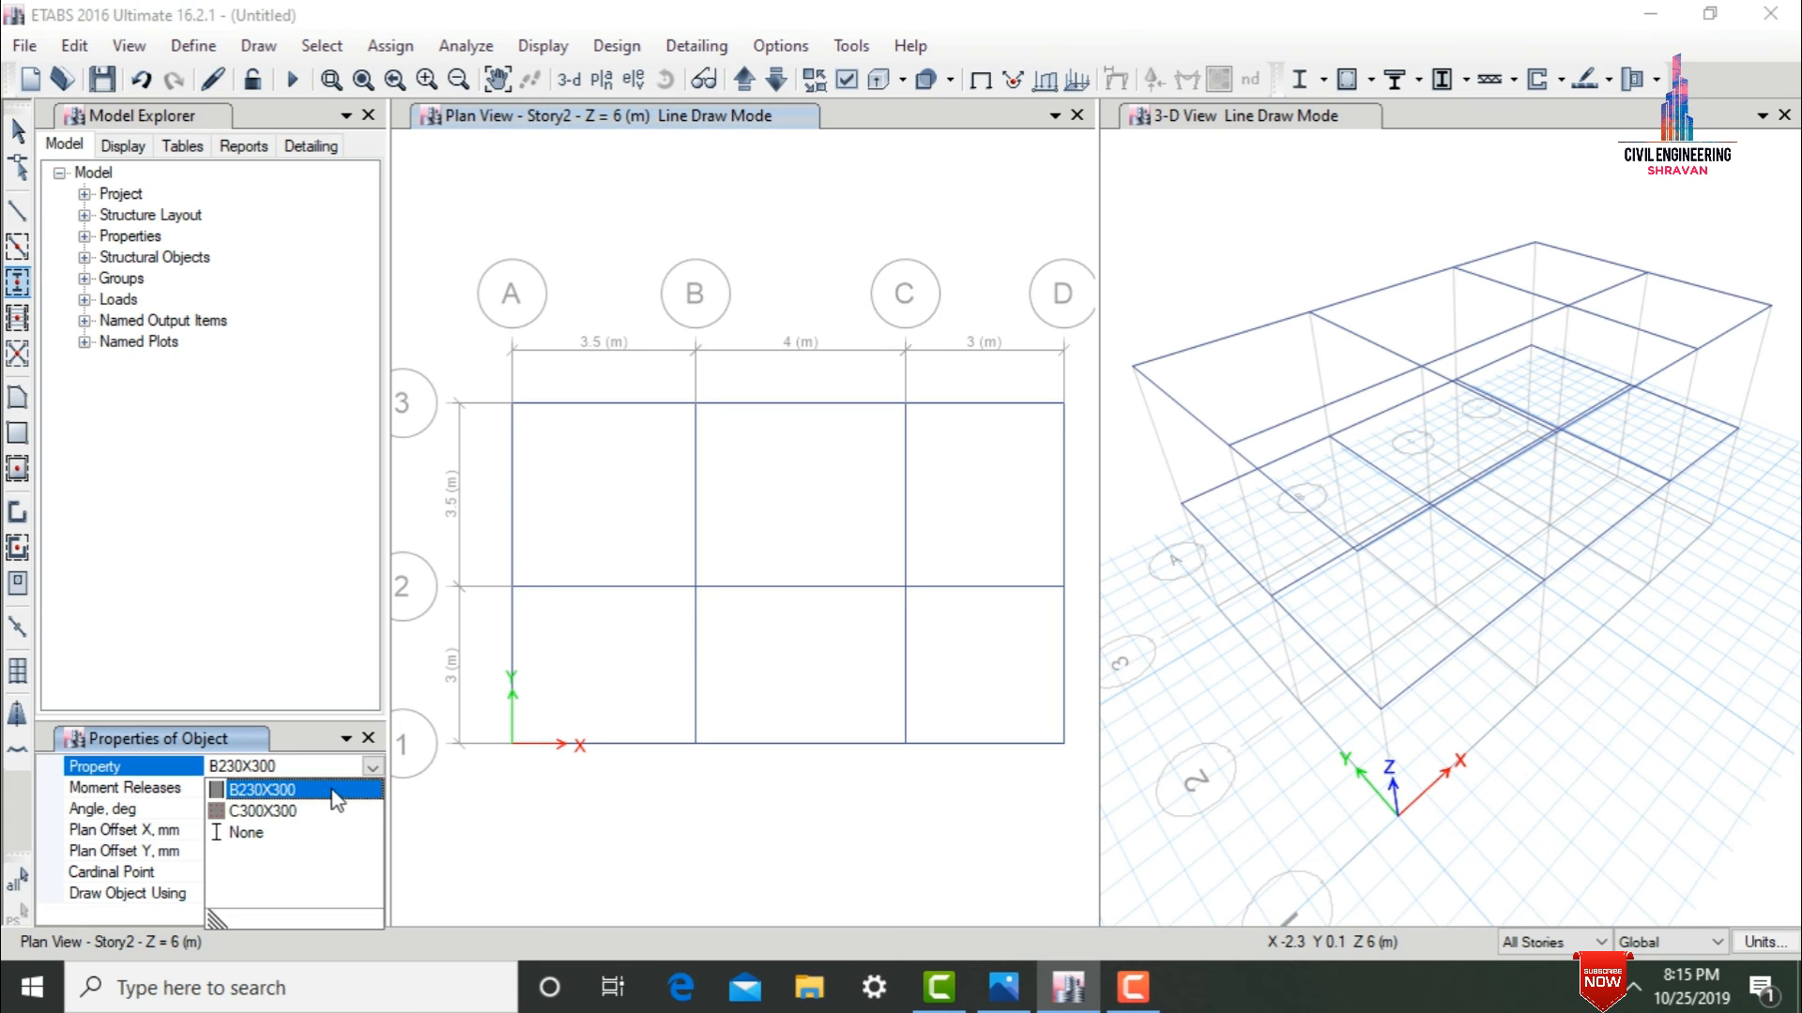
left_click(292, 811)
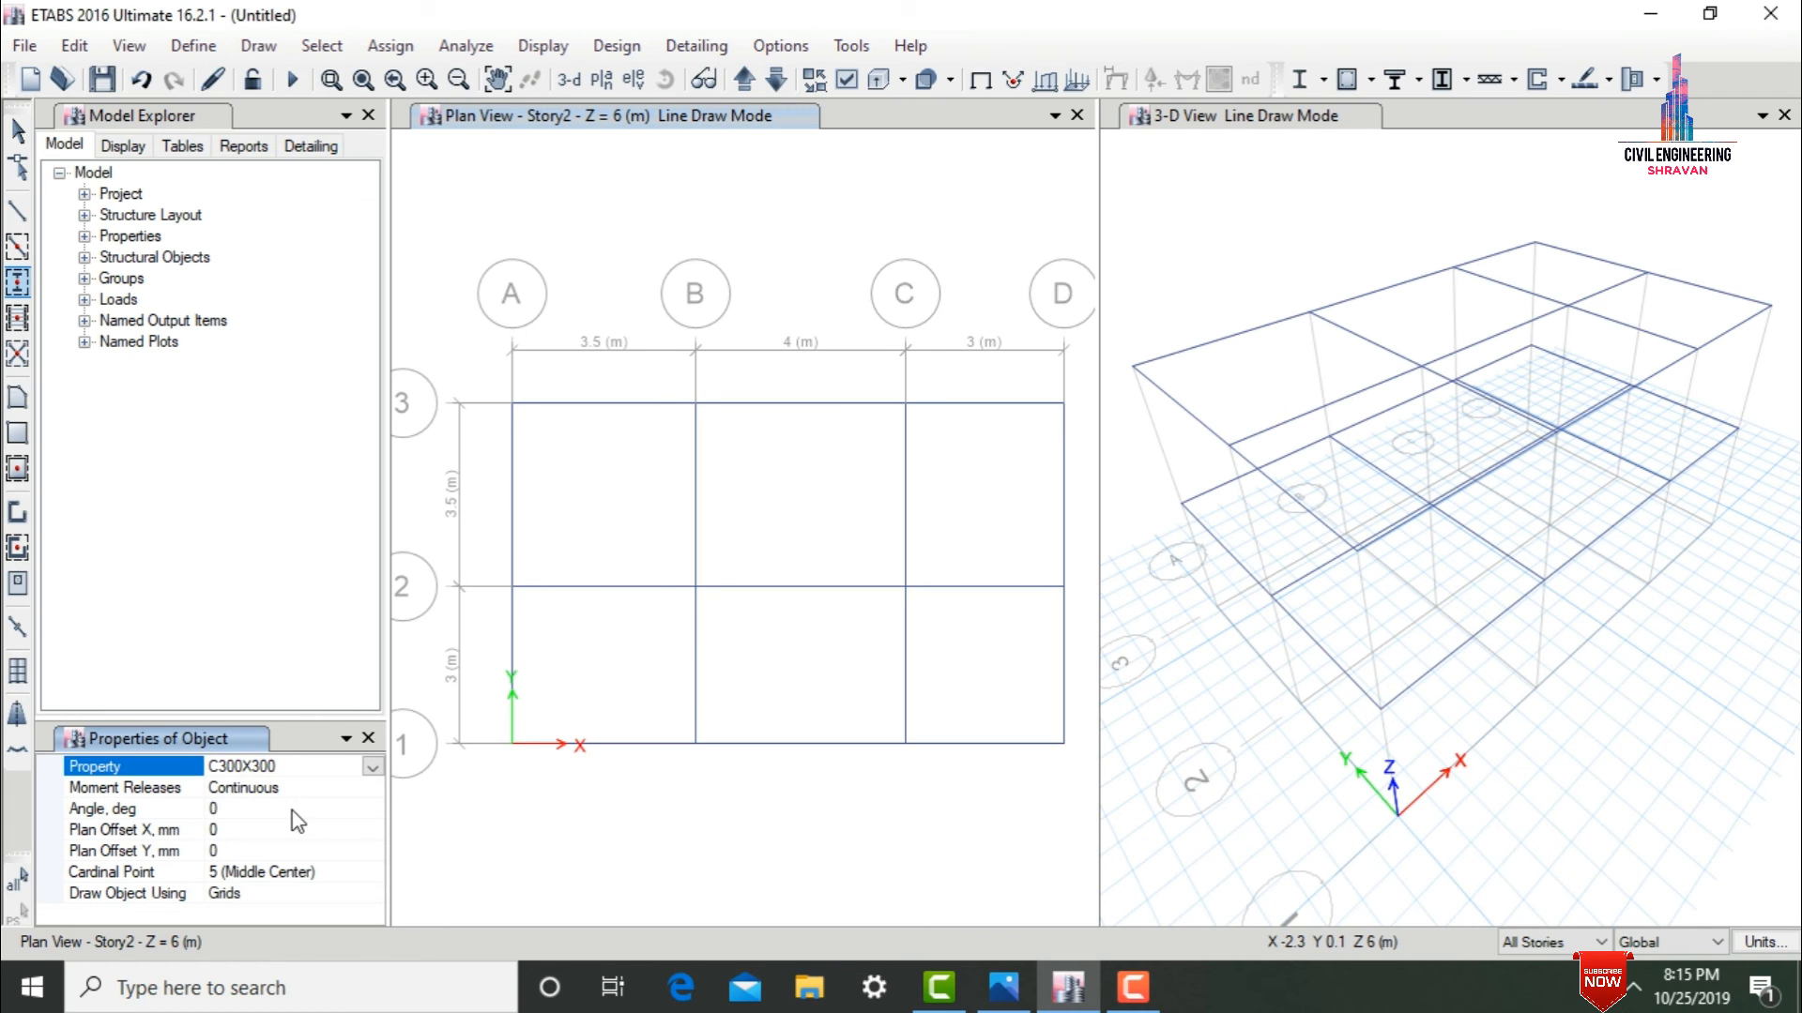
left_click(478, 355)
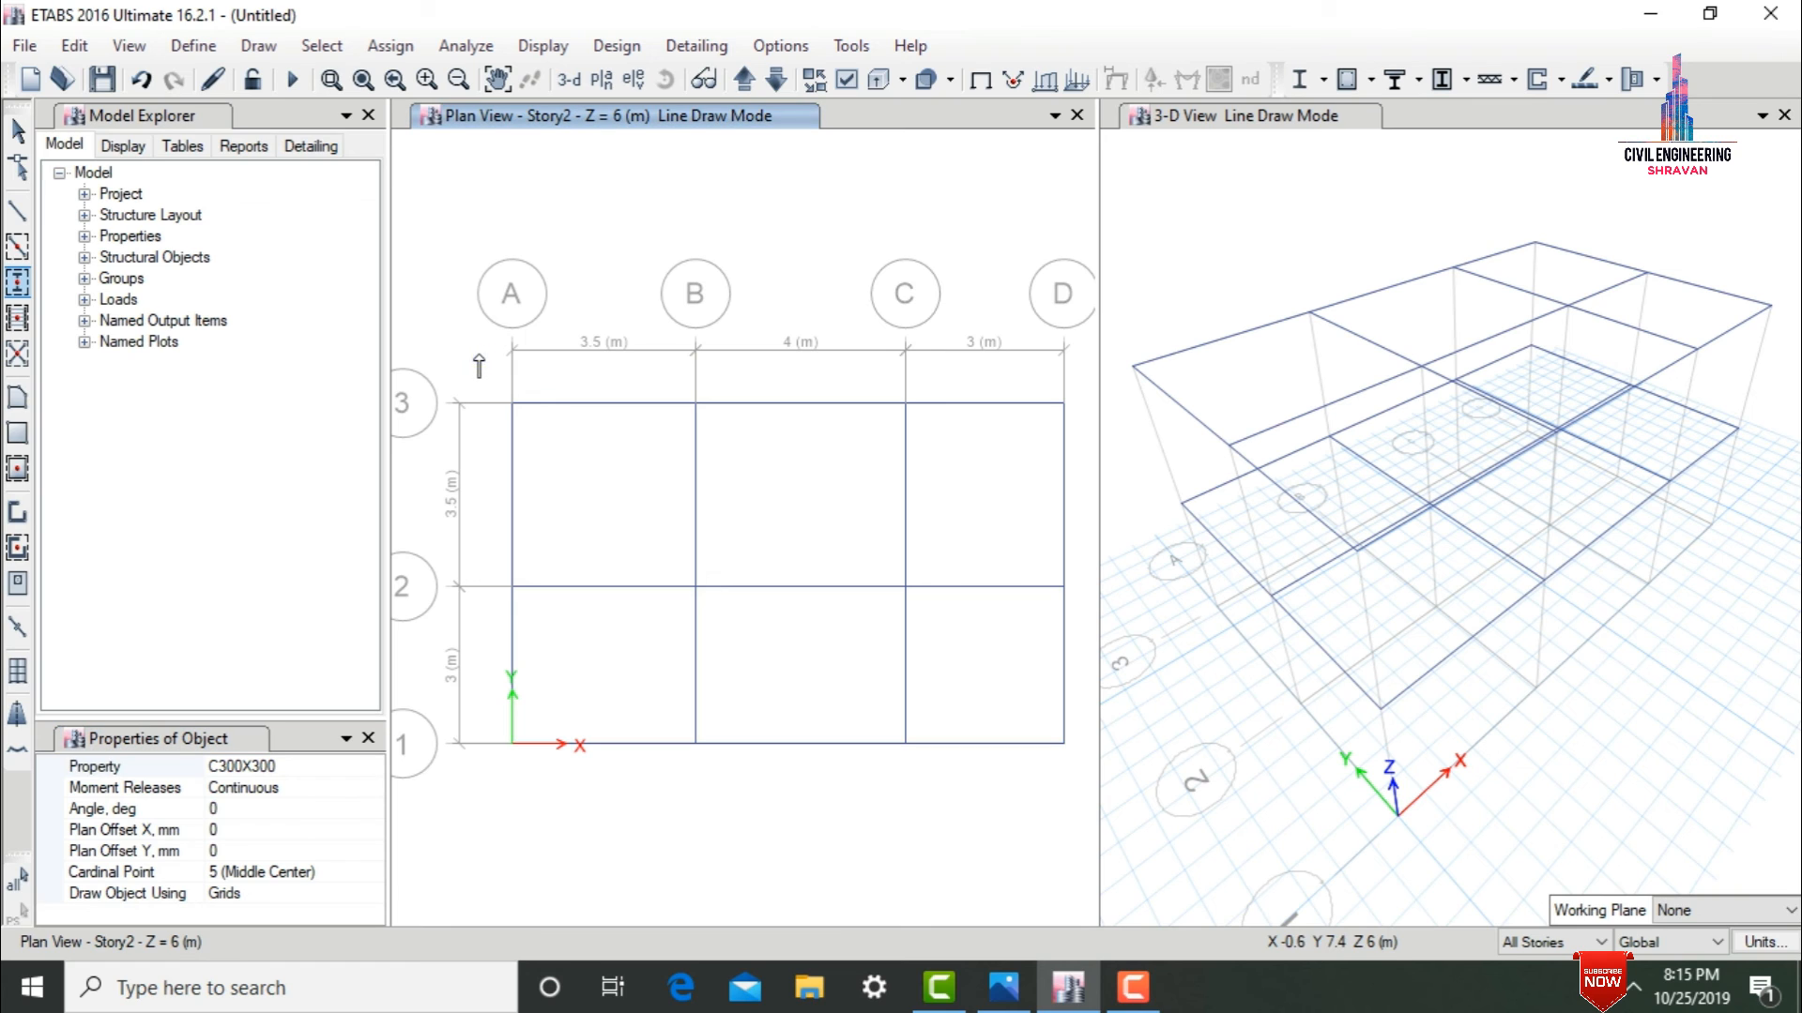
mouse_move(479, 355)
left_mouse_down()
mouse_move(948, 756)
mouse_move(1078, 803)
left_mouse_up()
key("Escape")
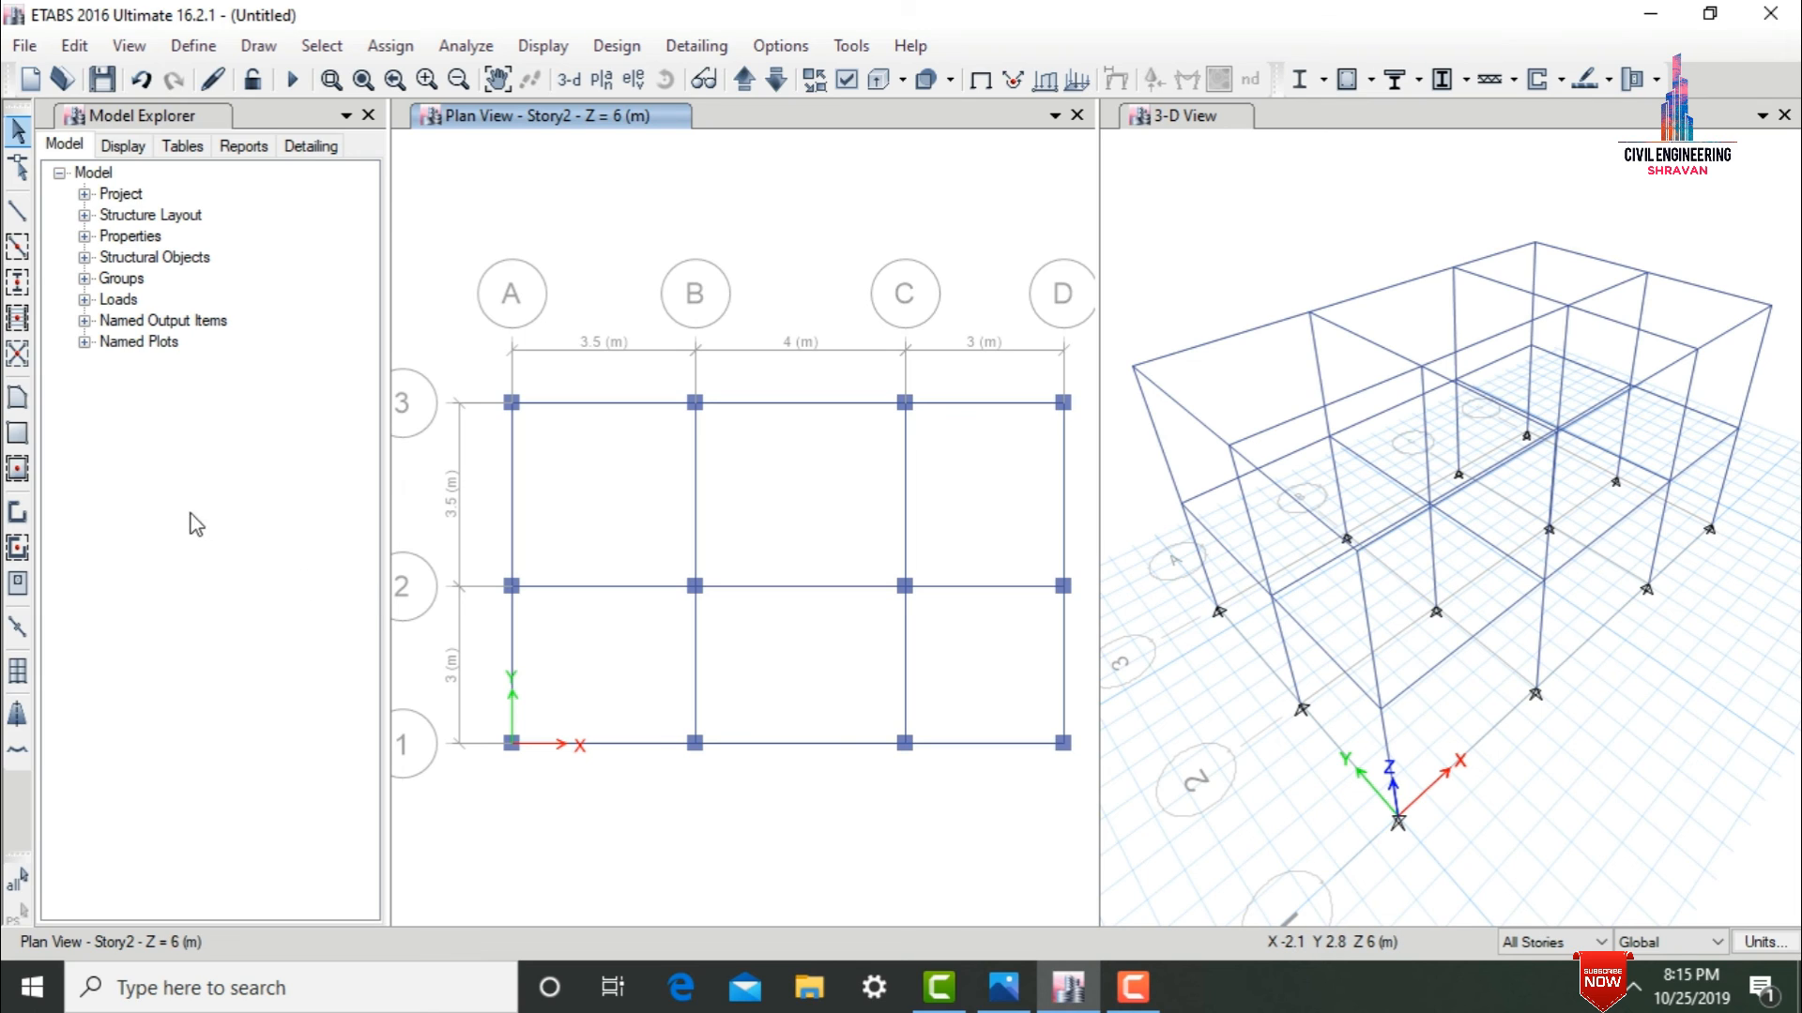
Quick-draw S125 floor slabs in all grid bays on all stories.
left_click(20, 477)
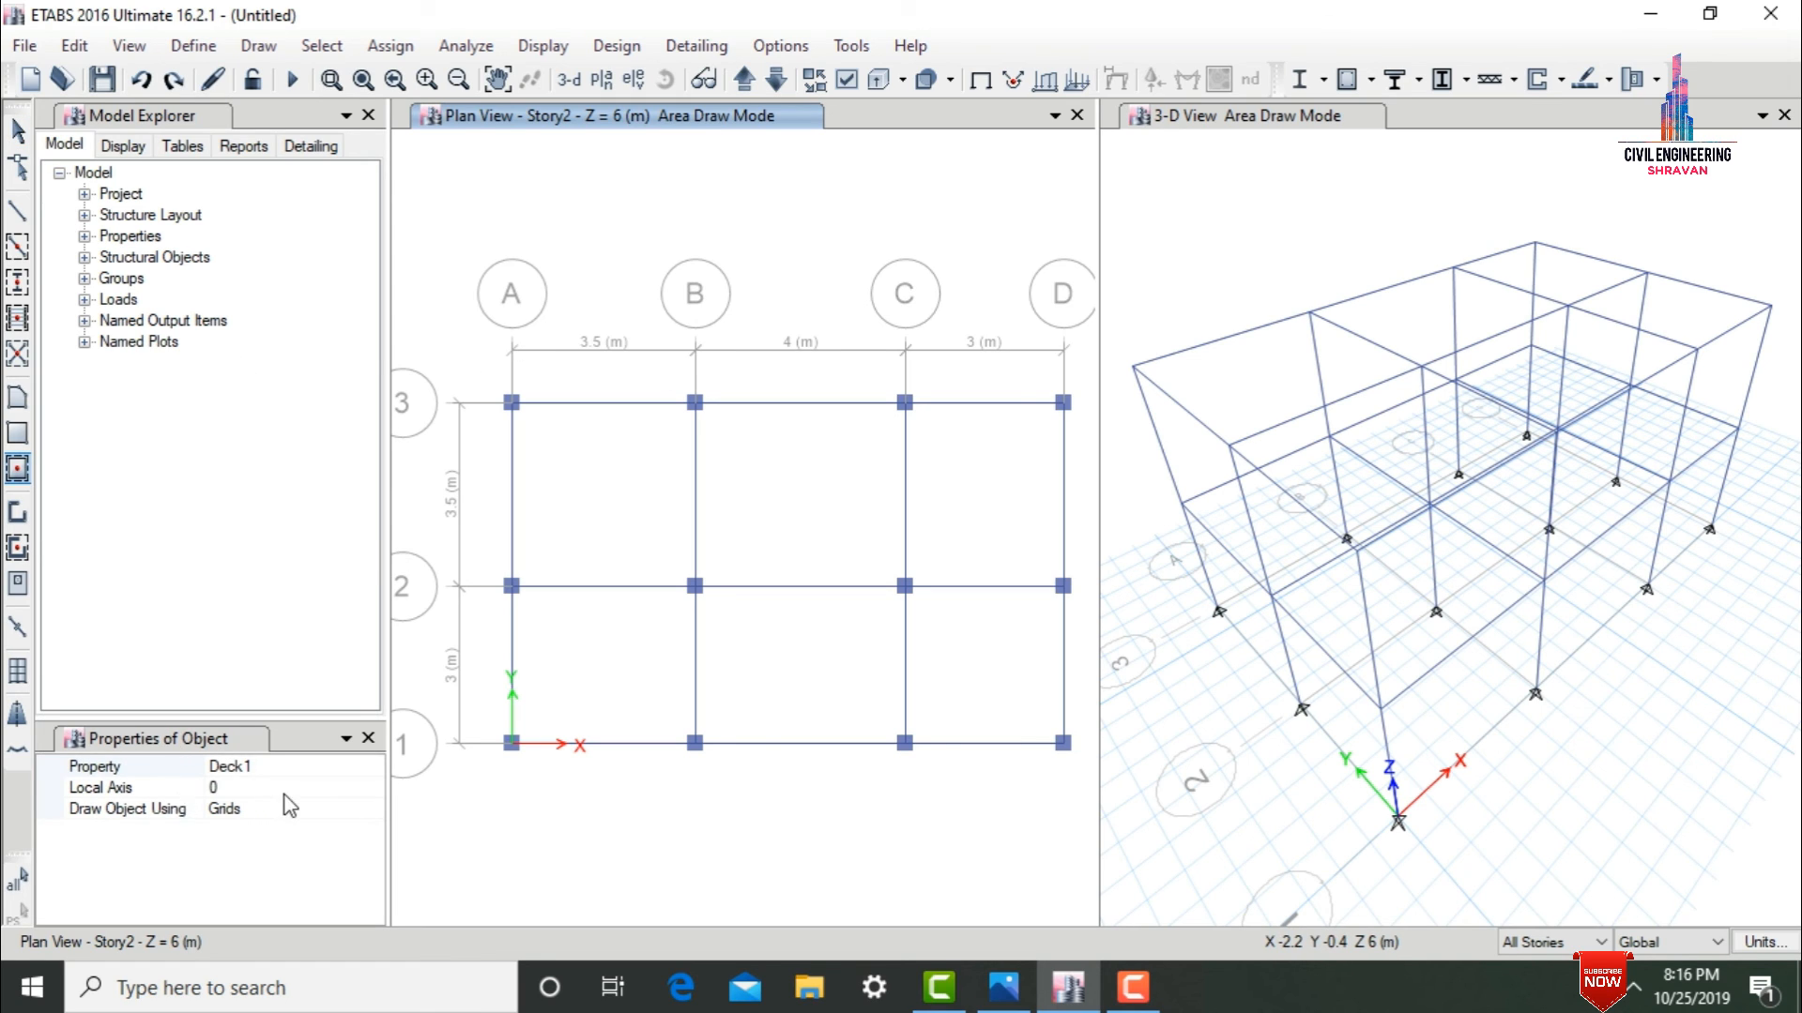
left_click(373, 767)
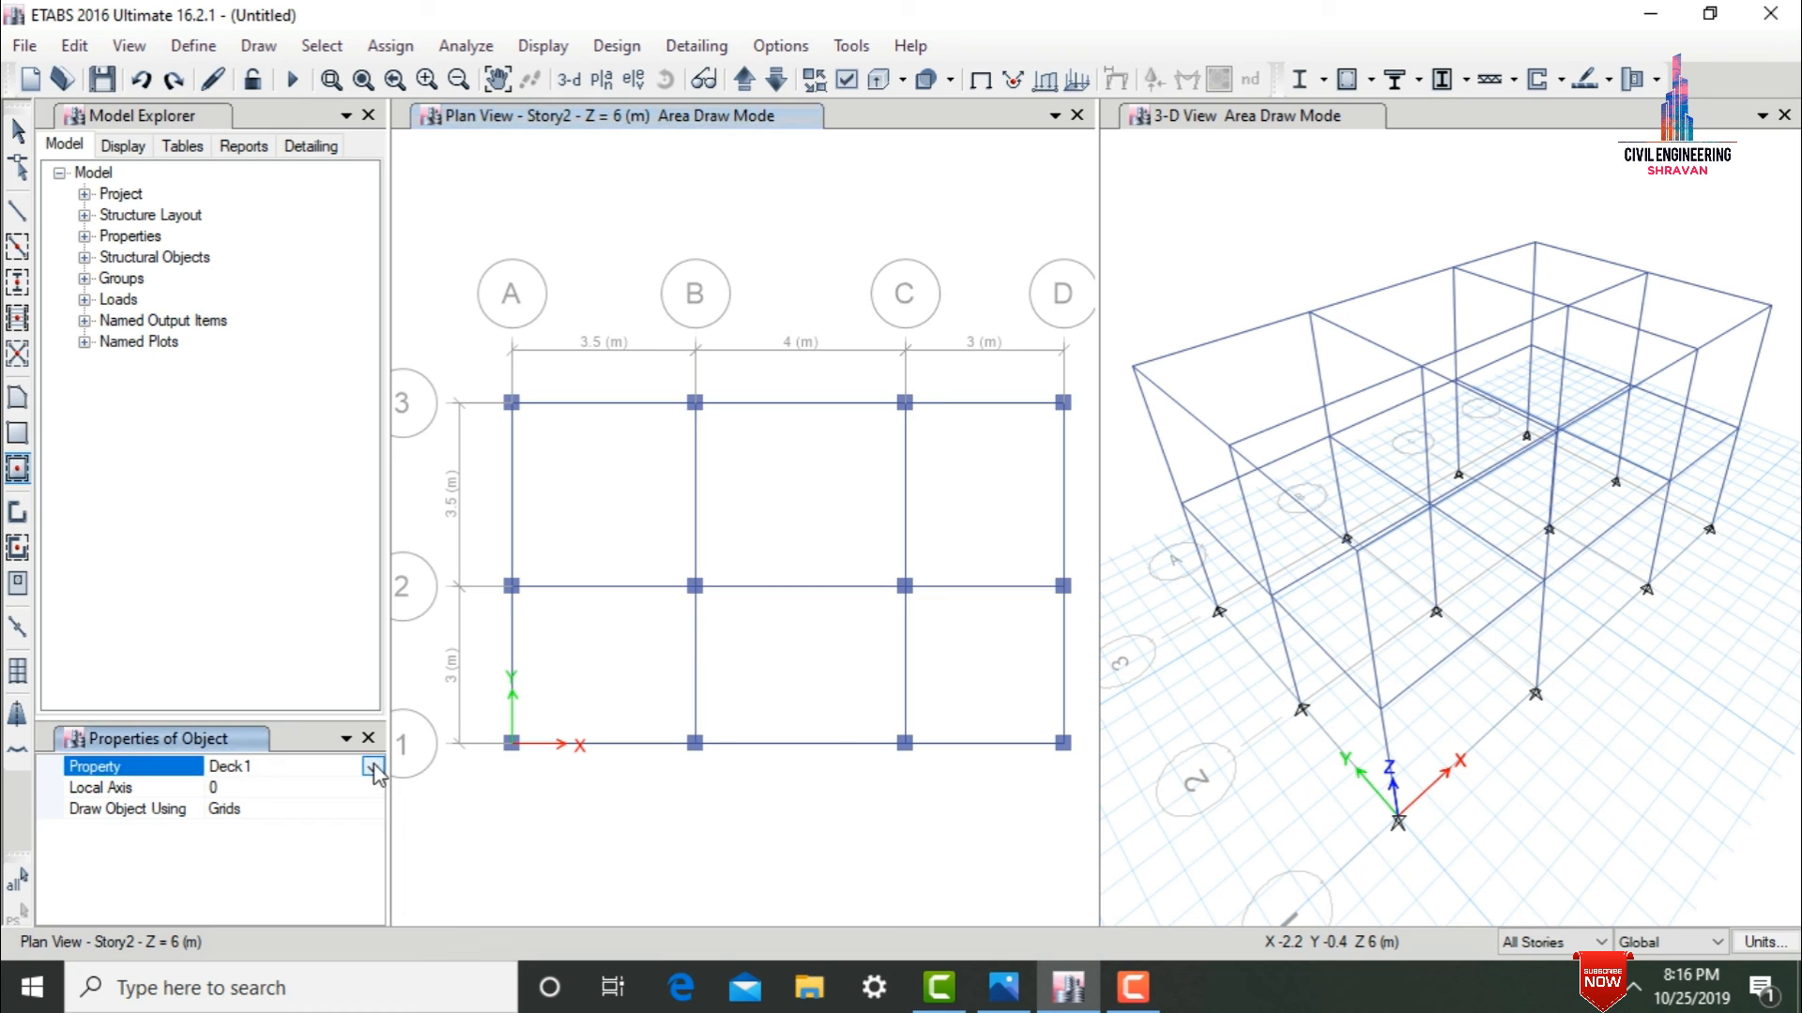
left_click(374, 768)
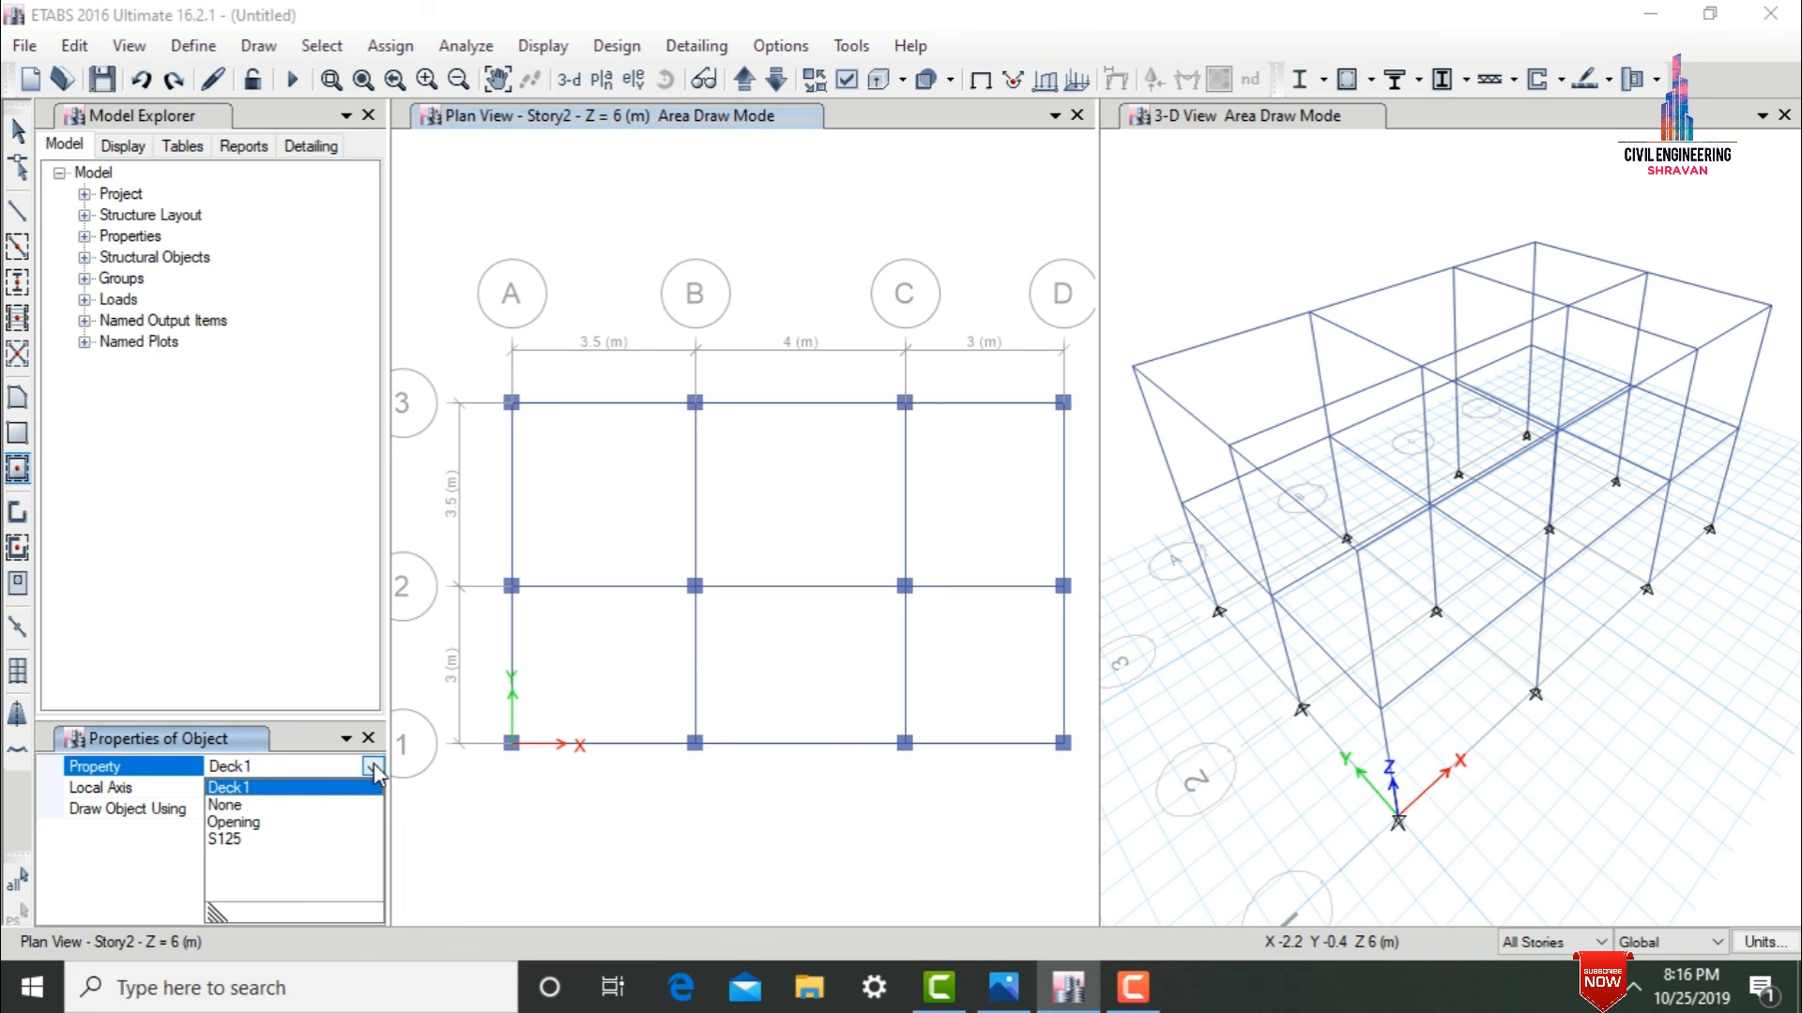
left_click(235, 840)
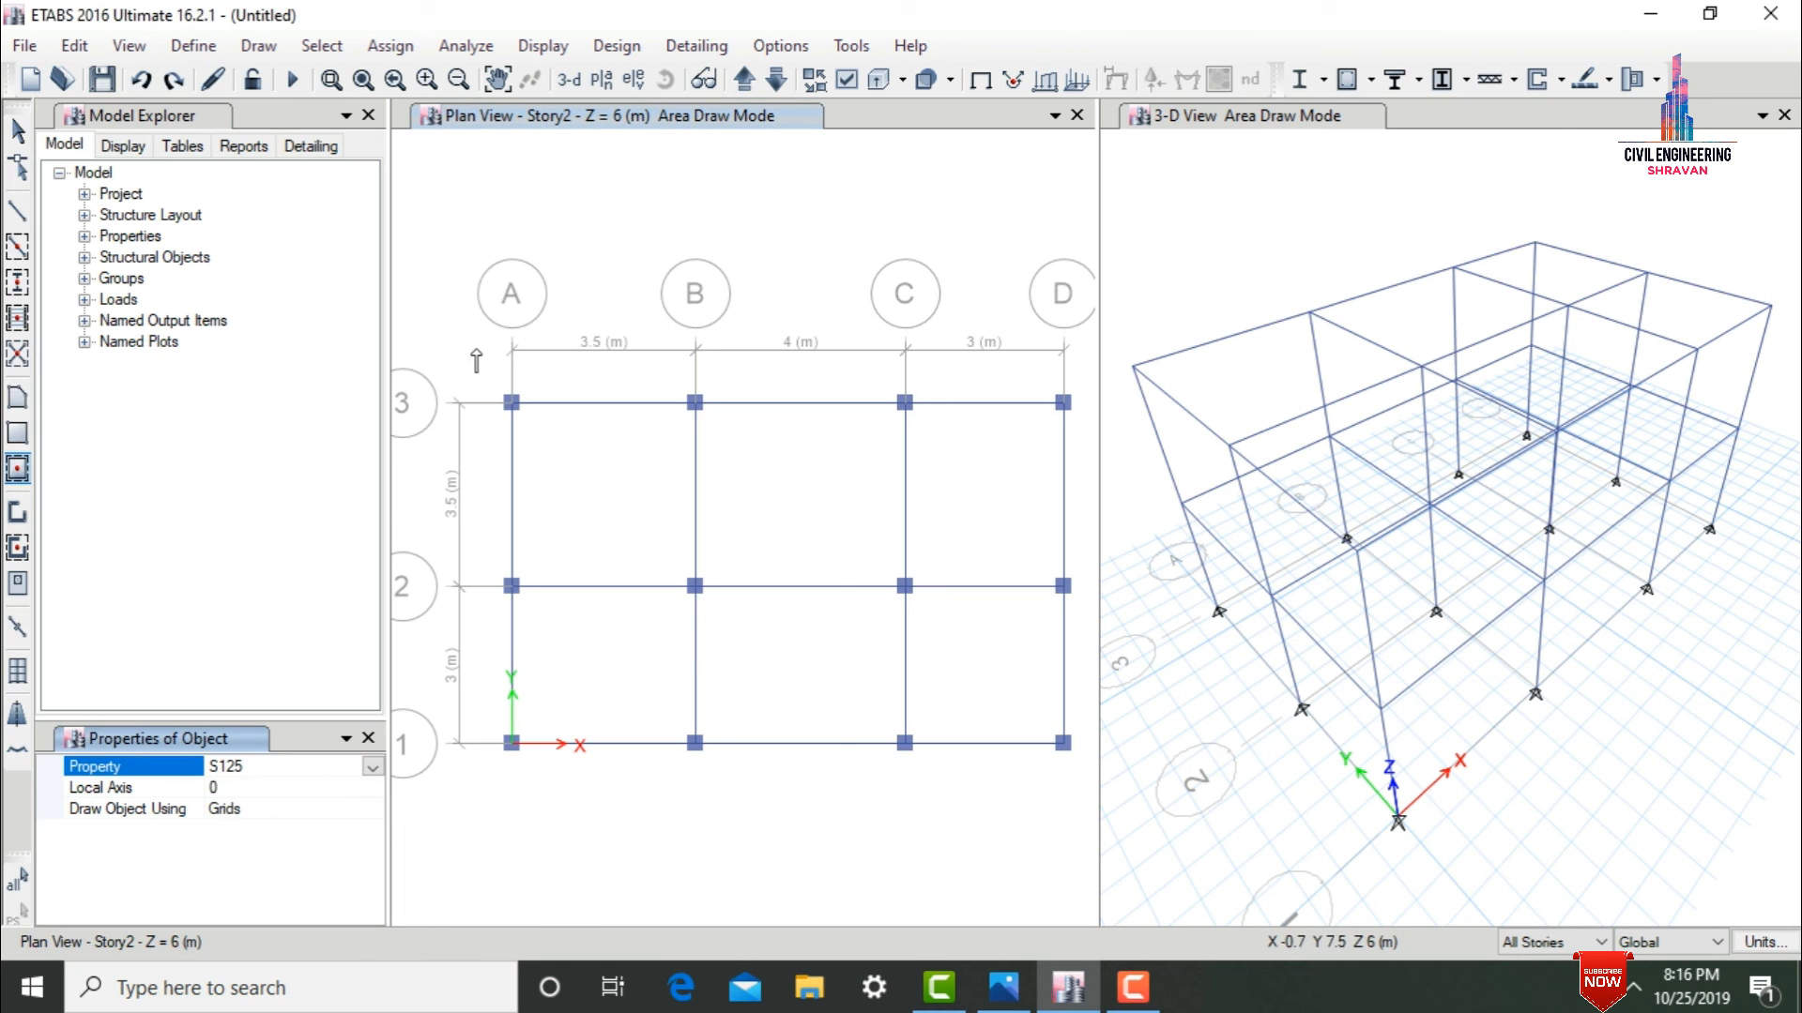
mouse_move(475, 360)
left_mouse_down()
mouse_move(1068, 794)
mouse_move(1094, 803)
mouse_move(1093, 789)
left_mouse_up()
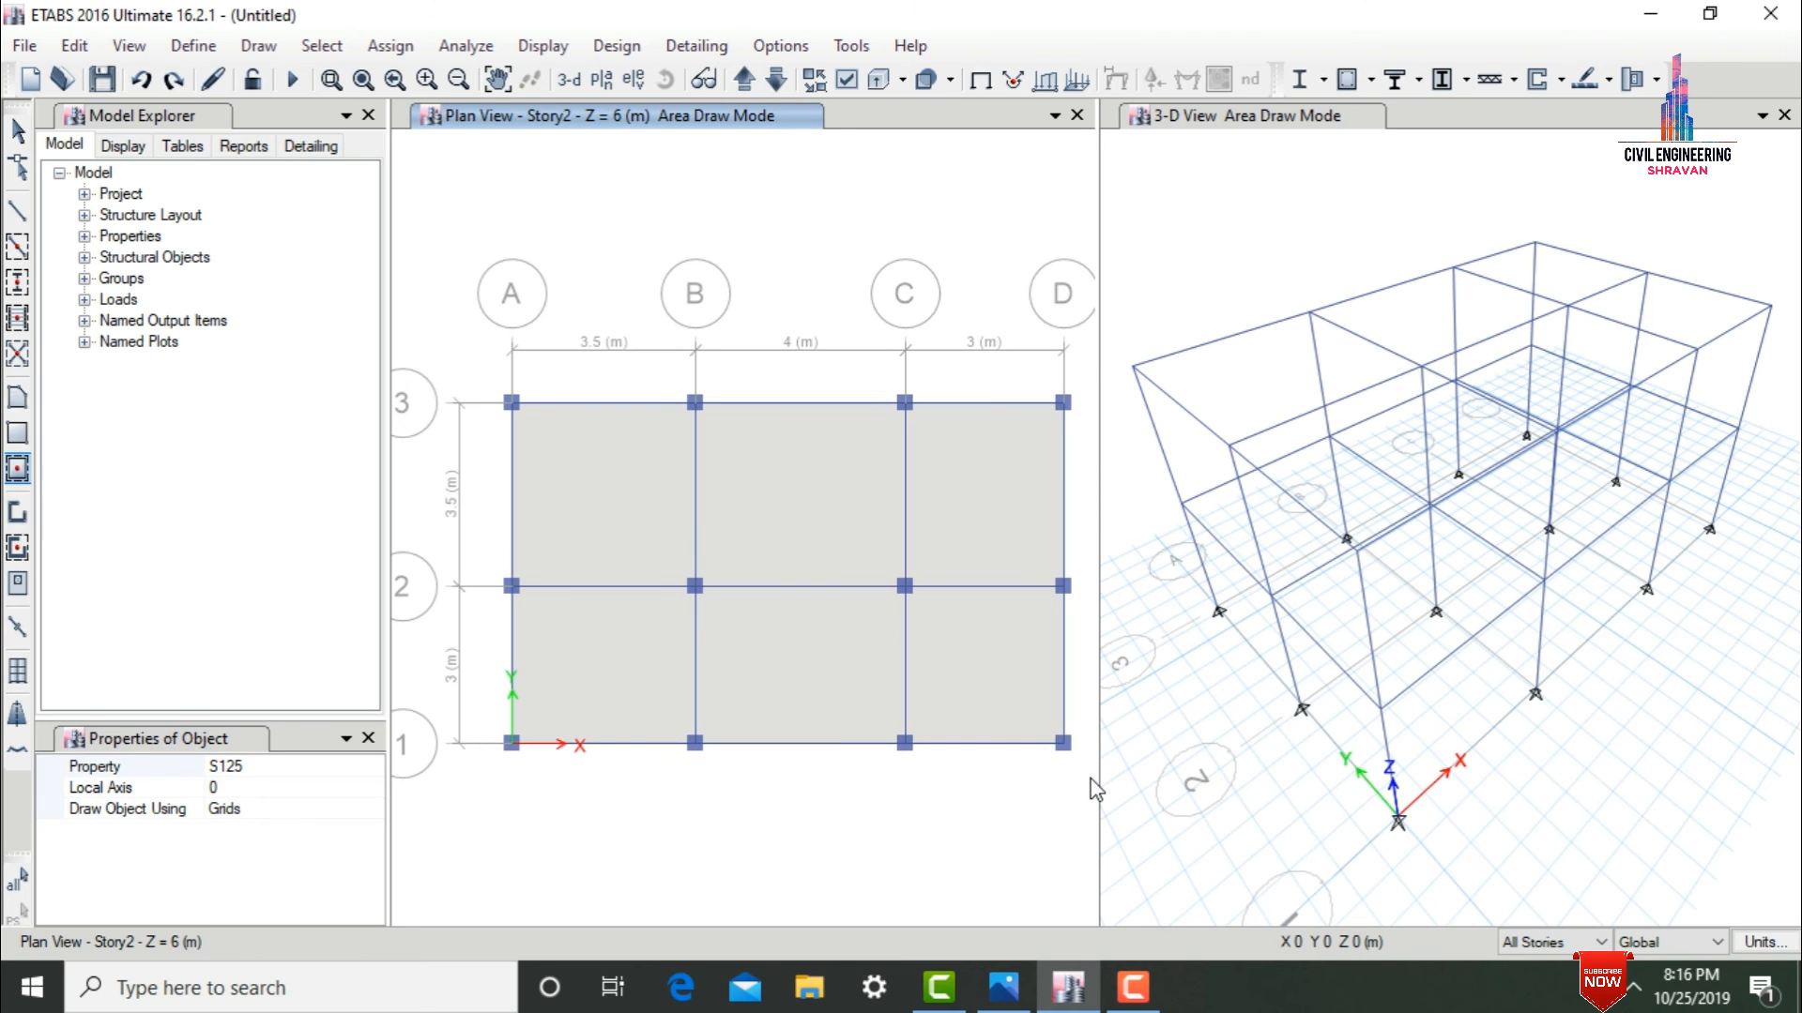
key("Escape")
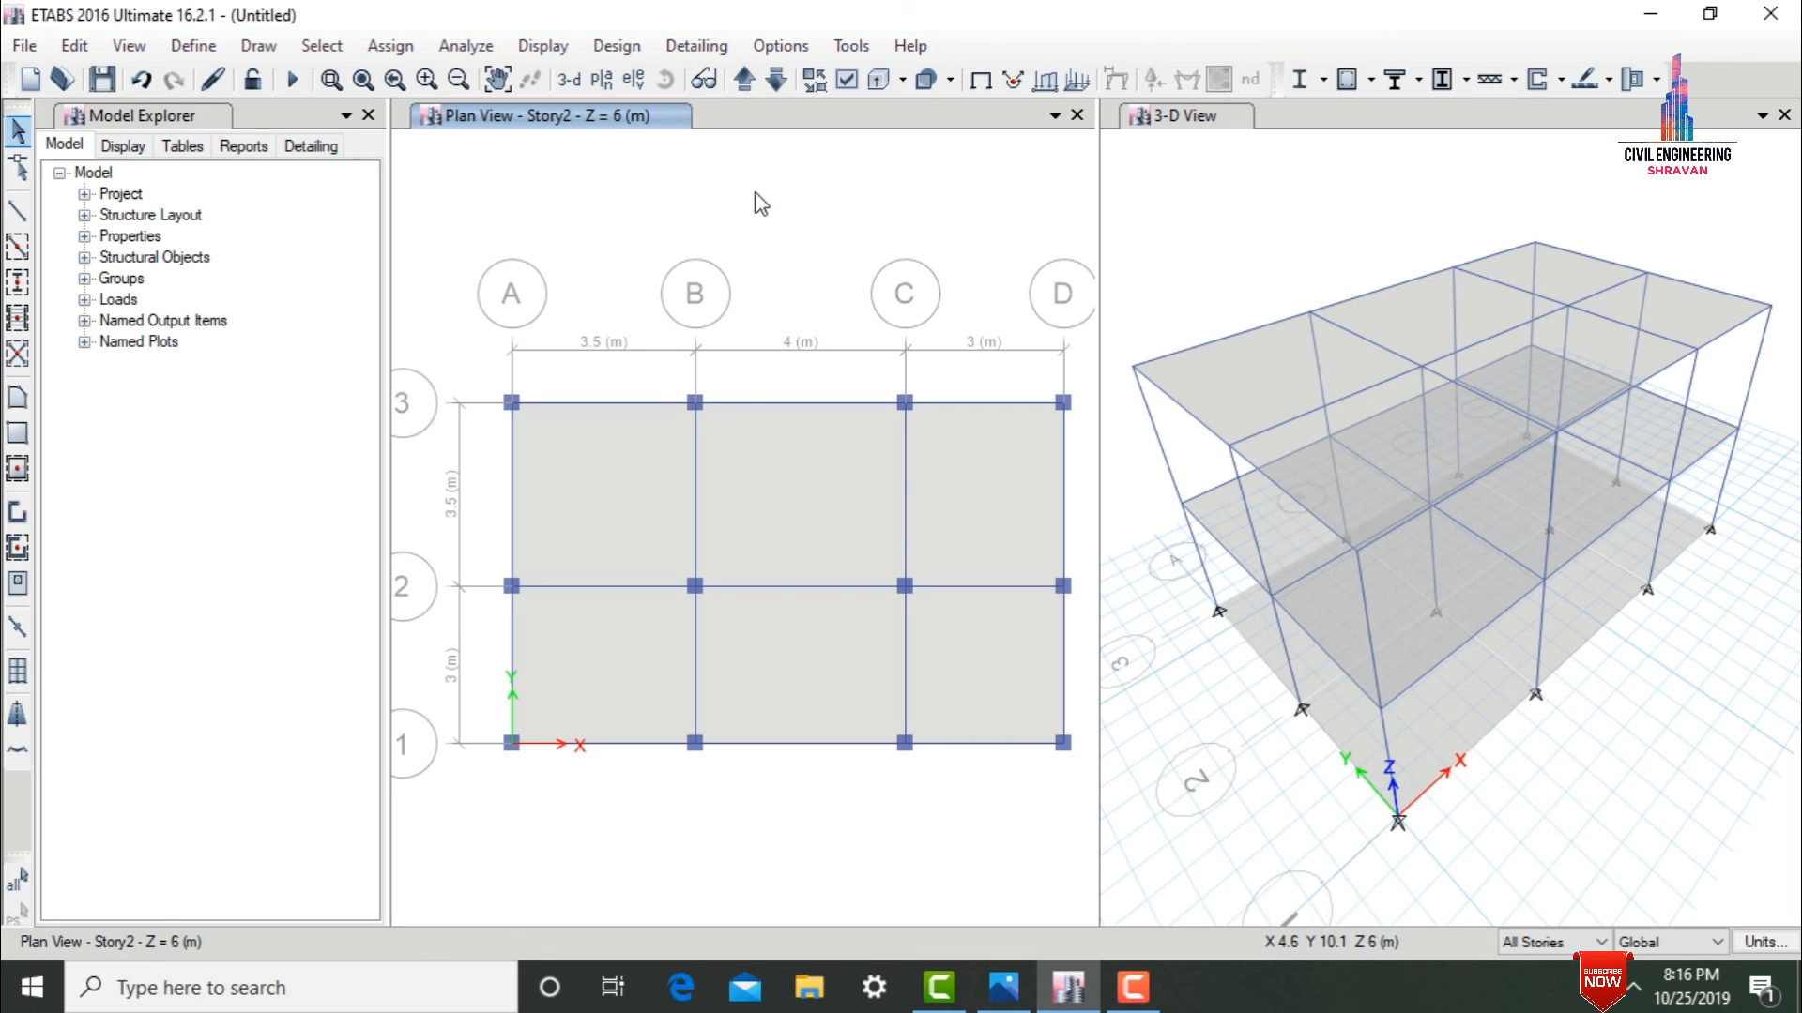
Limit the scope to One Story and delete all the slabs at the Base level.
left_click(773, 81)
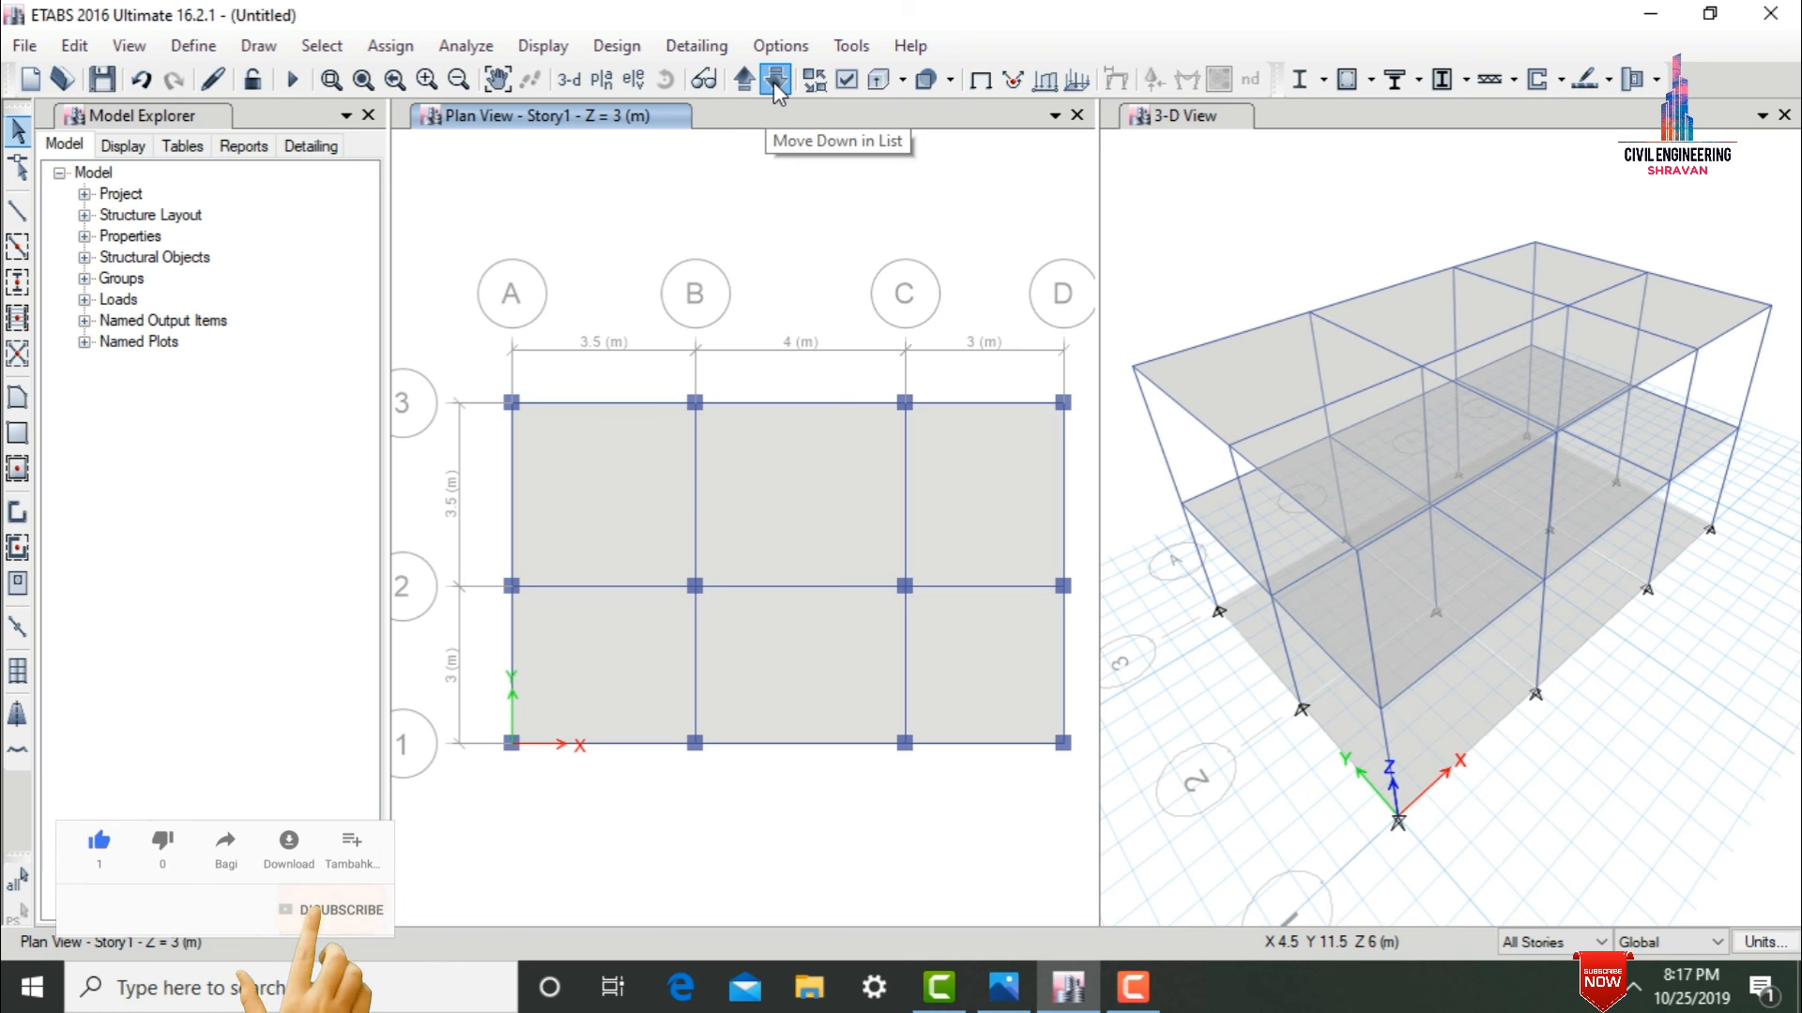
left_click(774, 81)
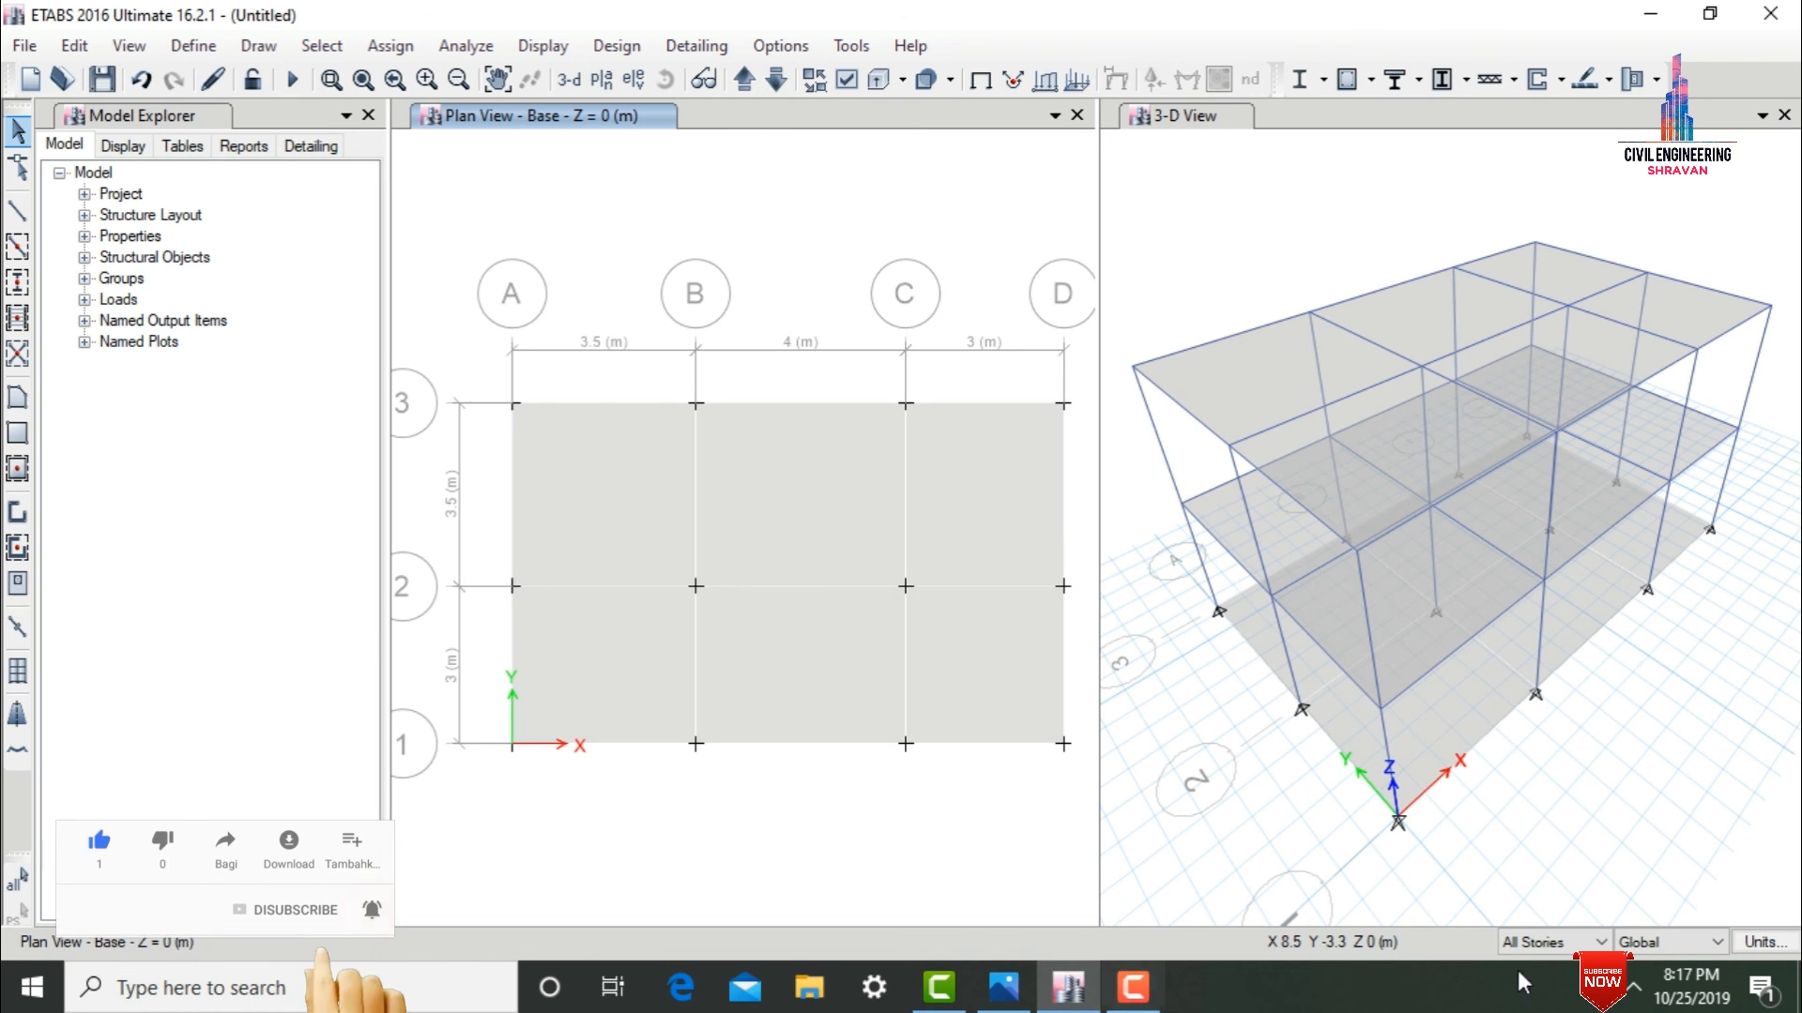
left_click(1576, 943)
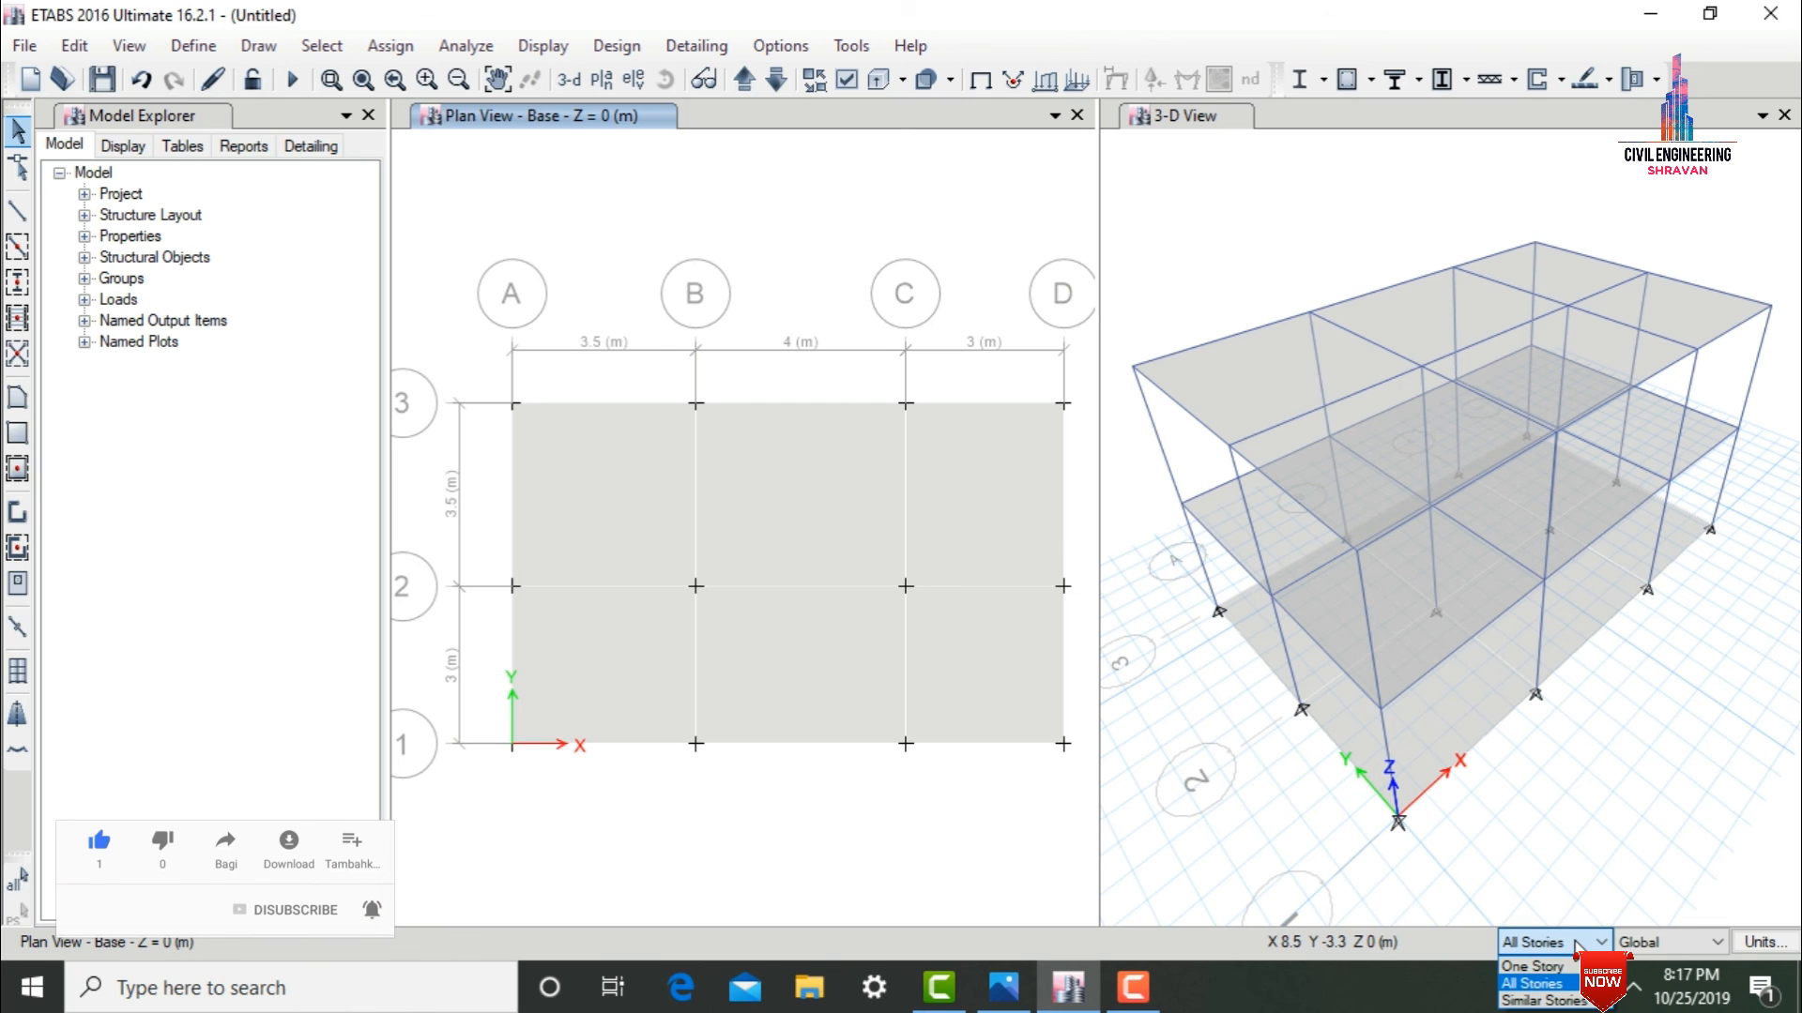
left_click(1532, 966)
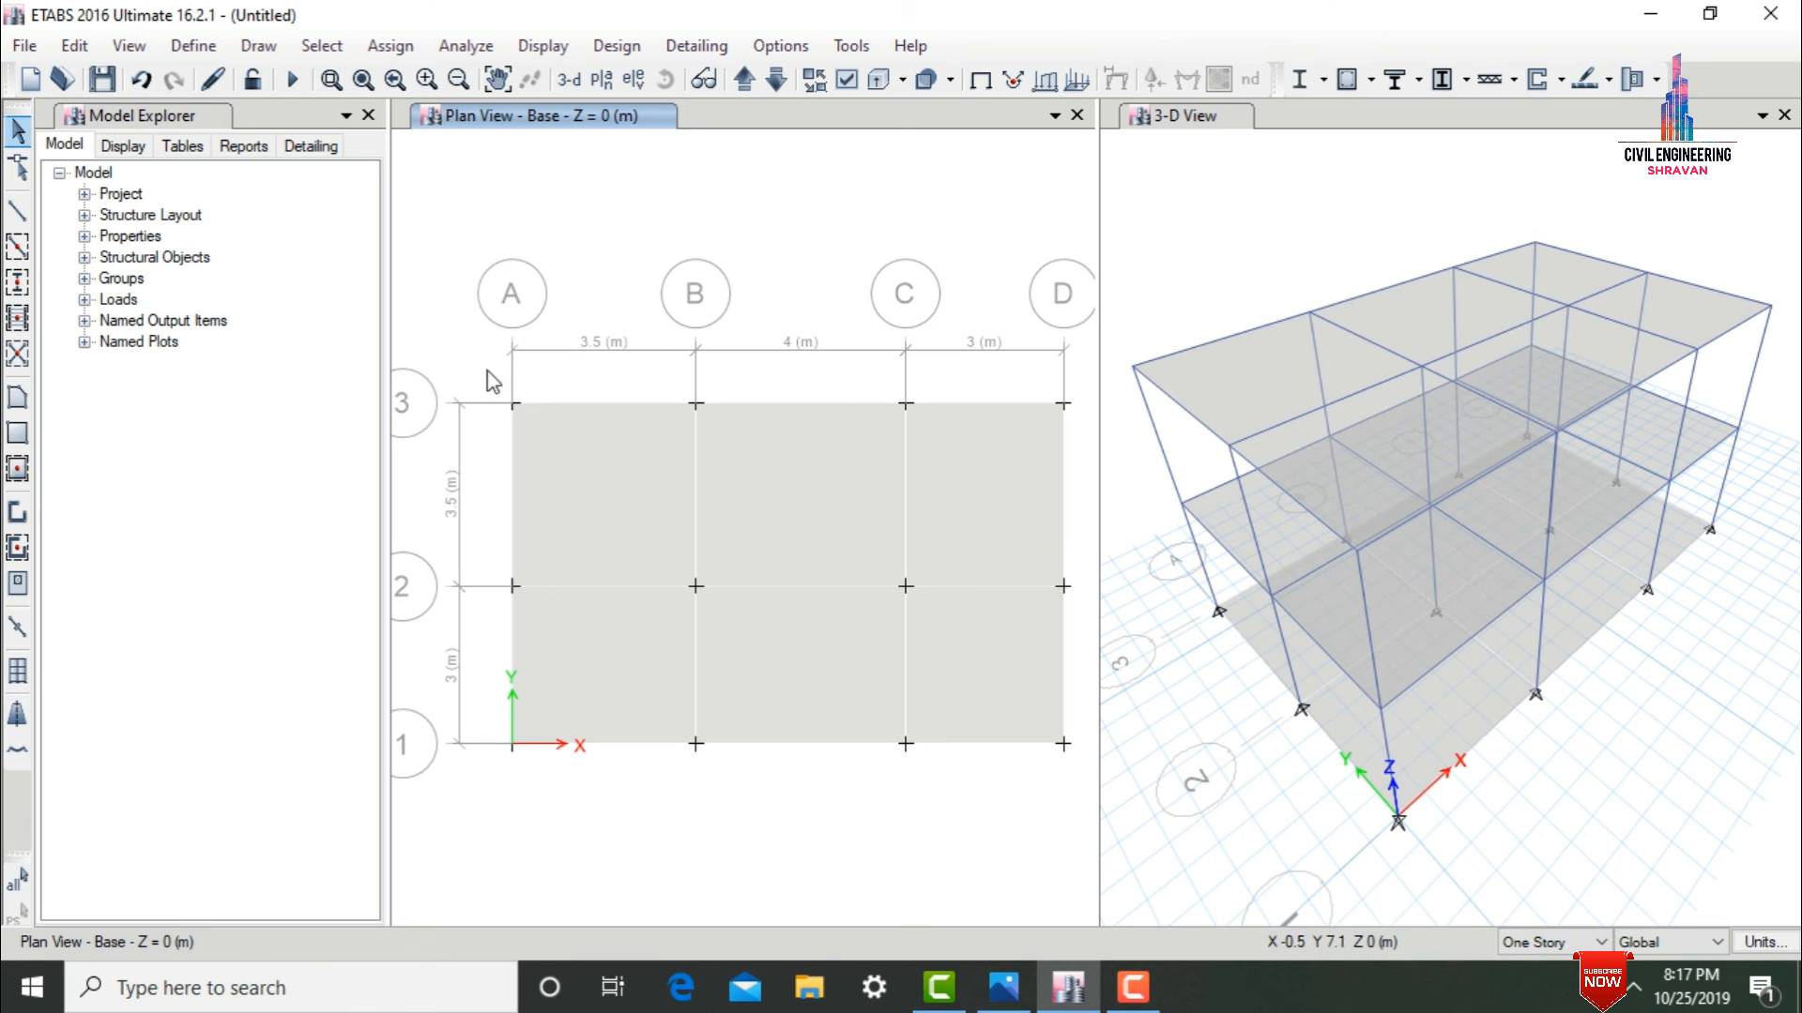
left_click_drag(472, 368, 1091, 826)
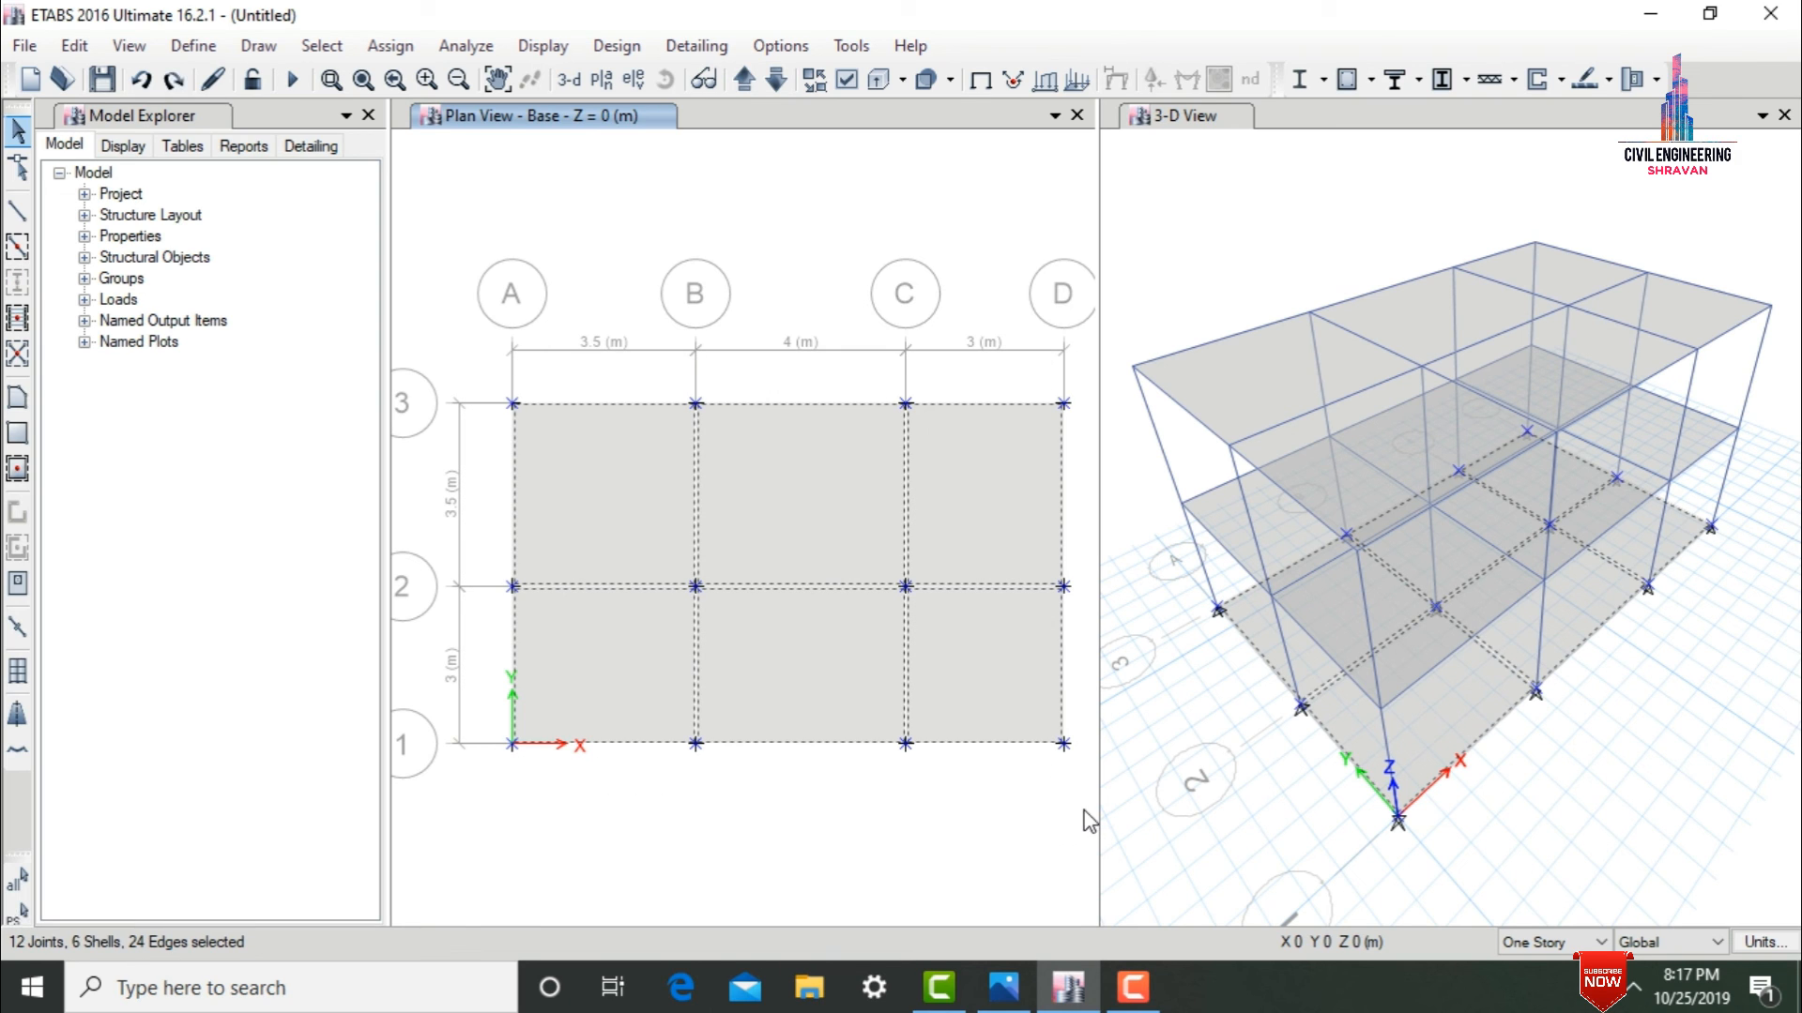
key("Delete")
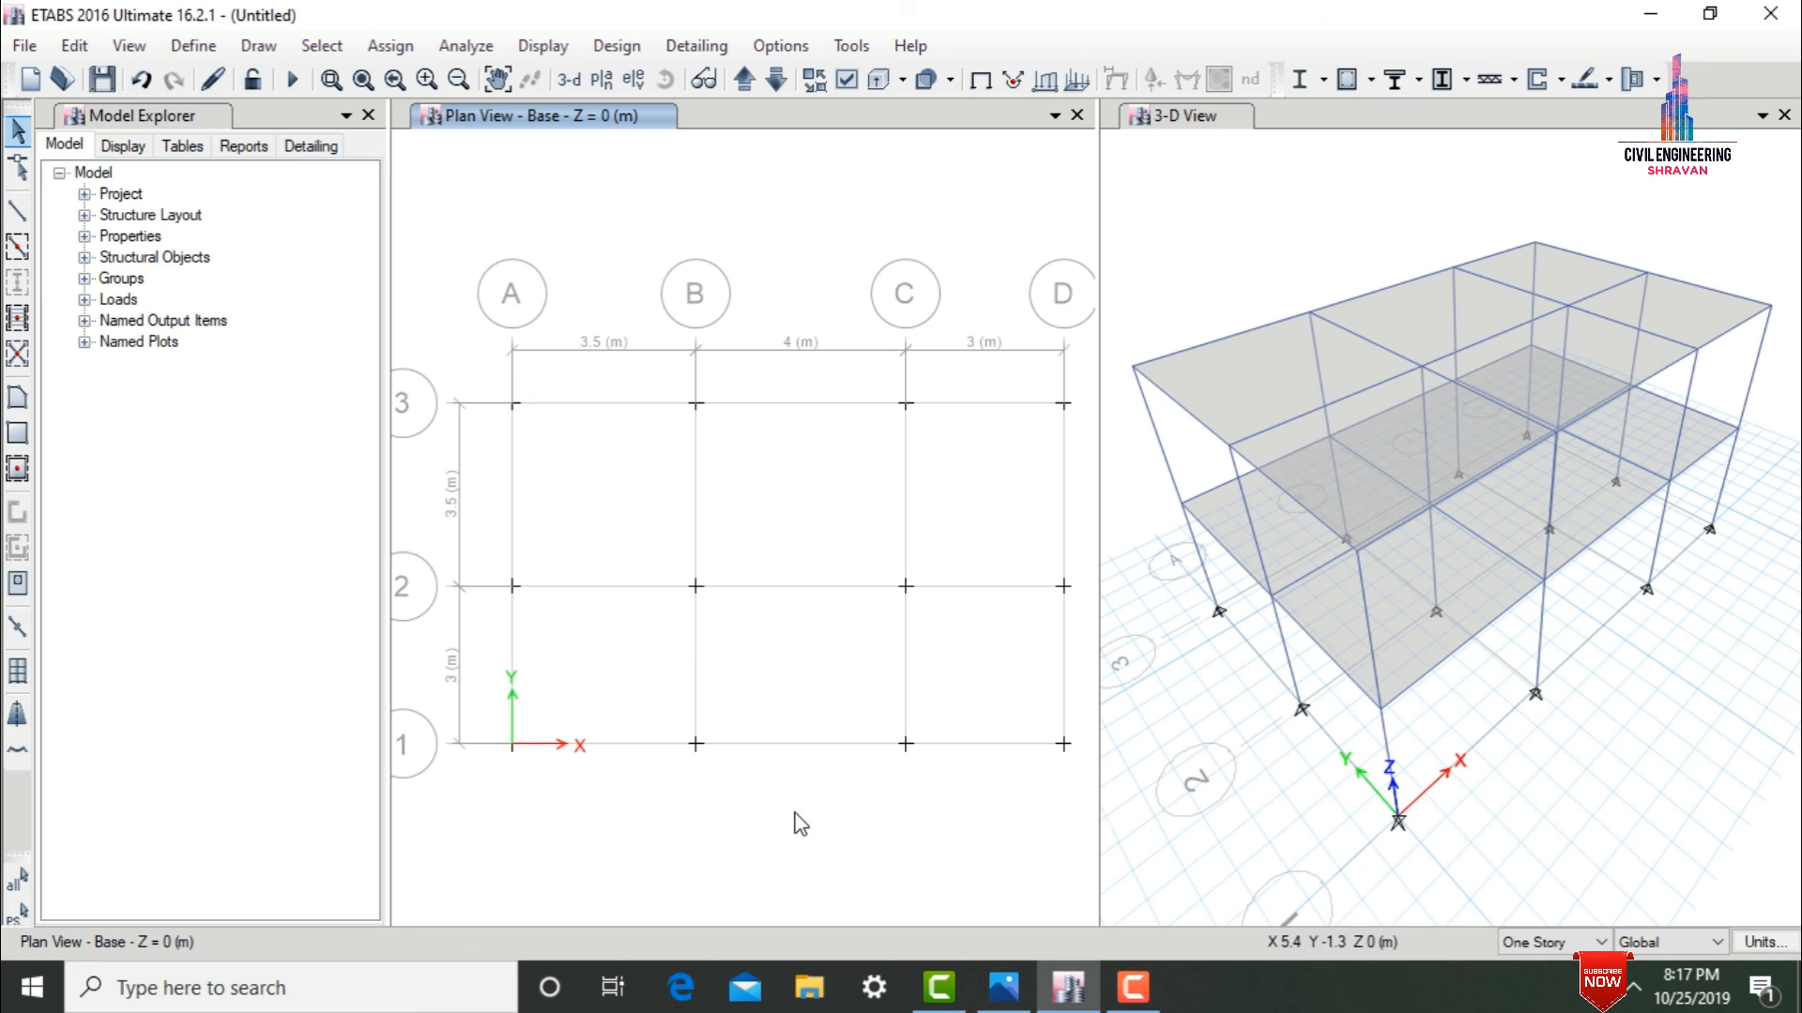
Return the plan view to Story2 and show extruded frames and shells in all windows.
left_click(771, 82)
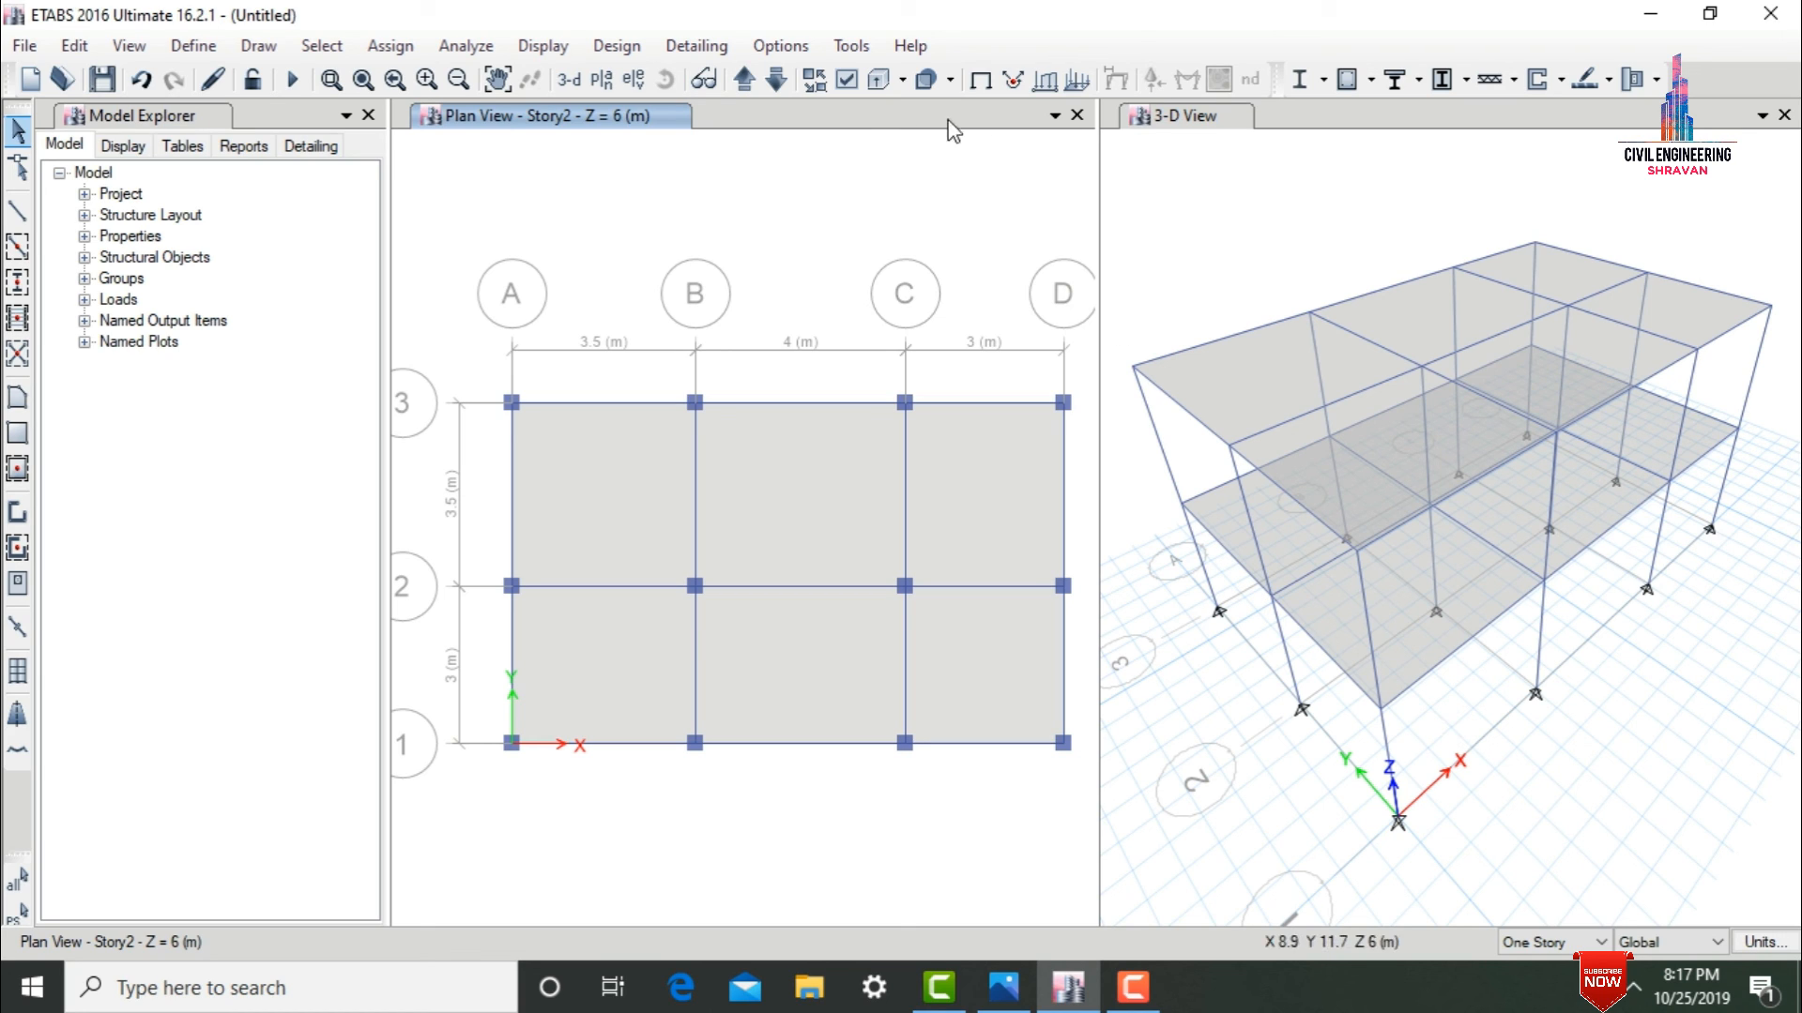
left_click(848, 82)
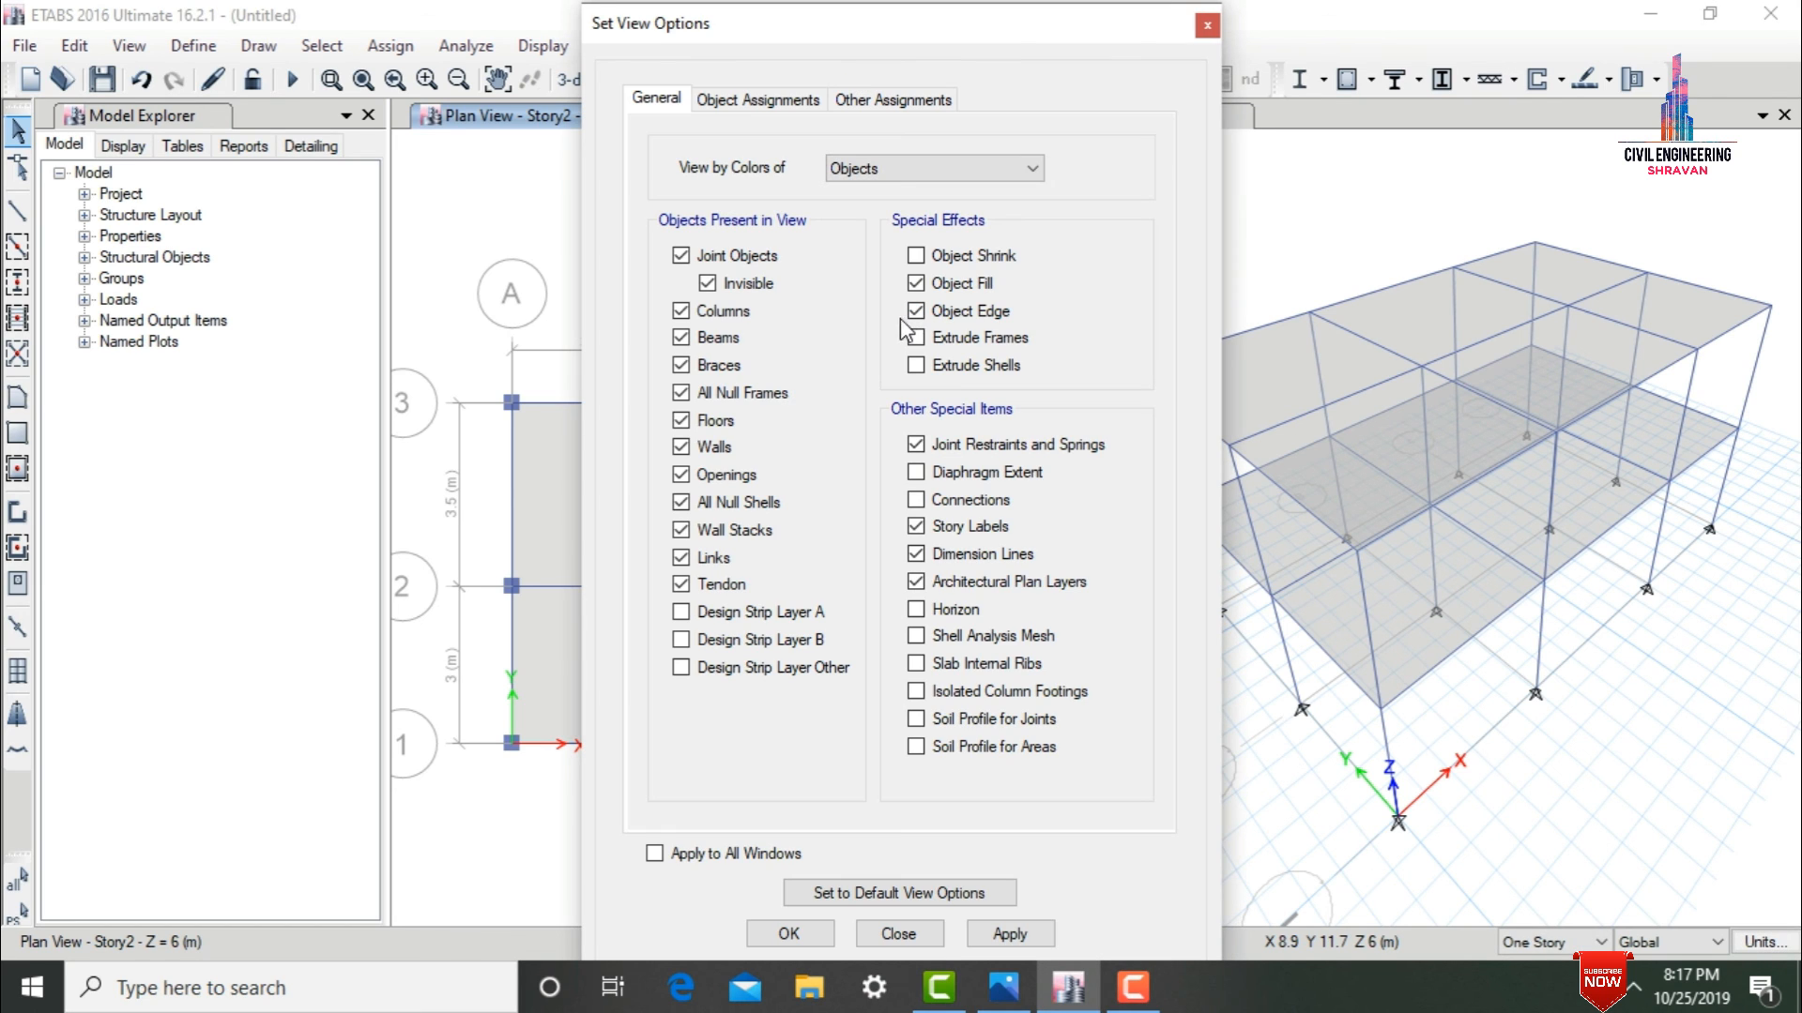
left_click(937, 358)
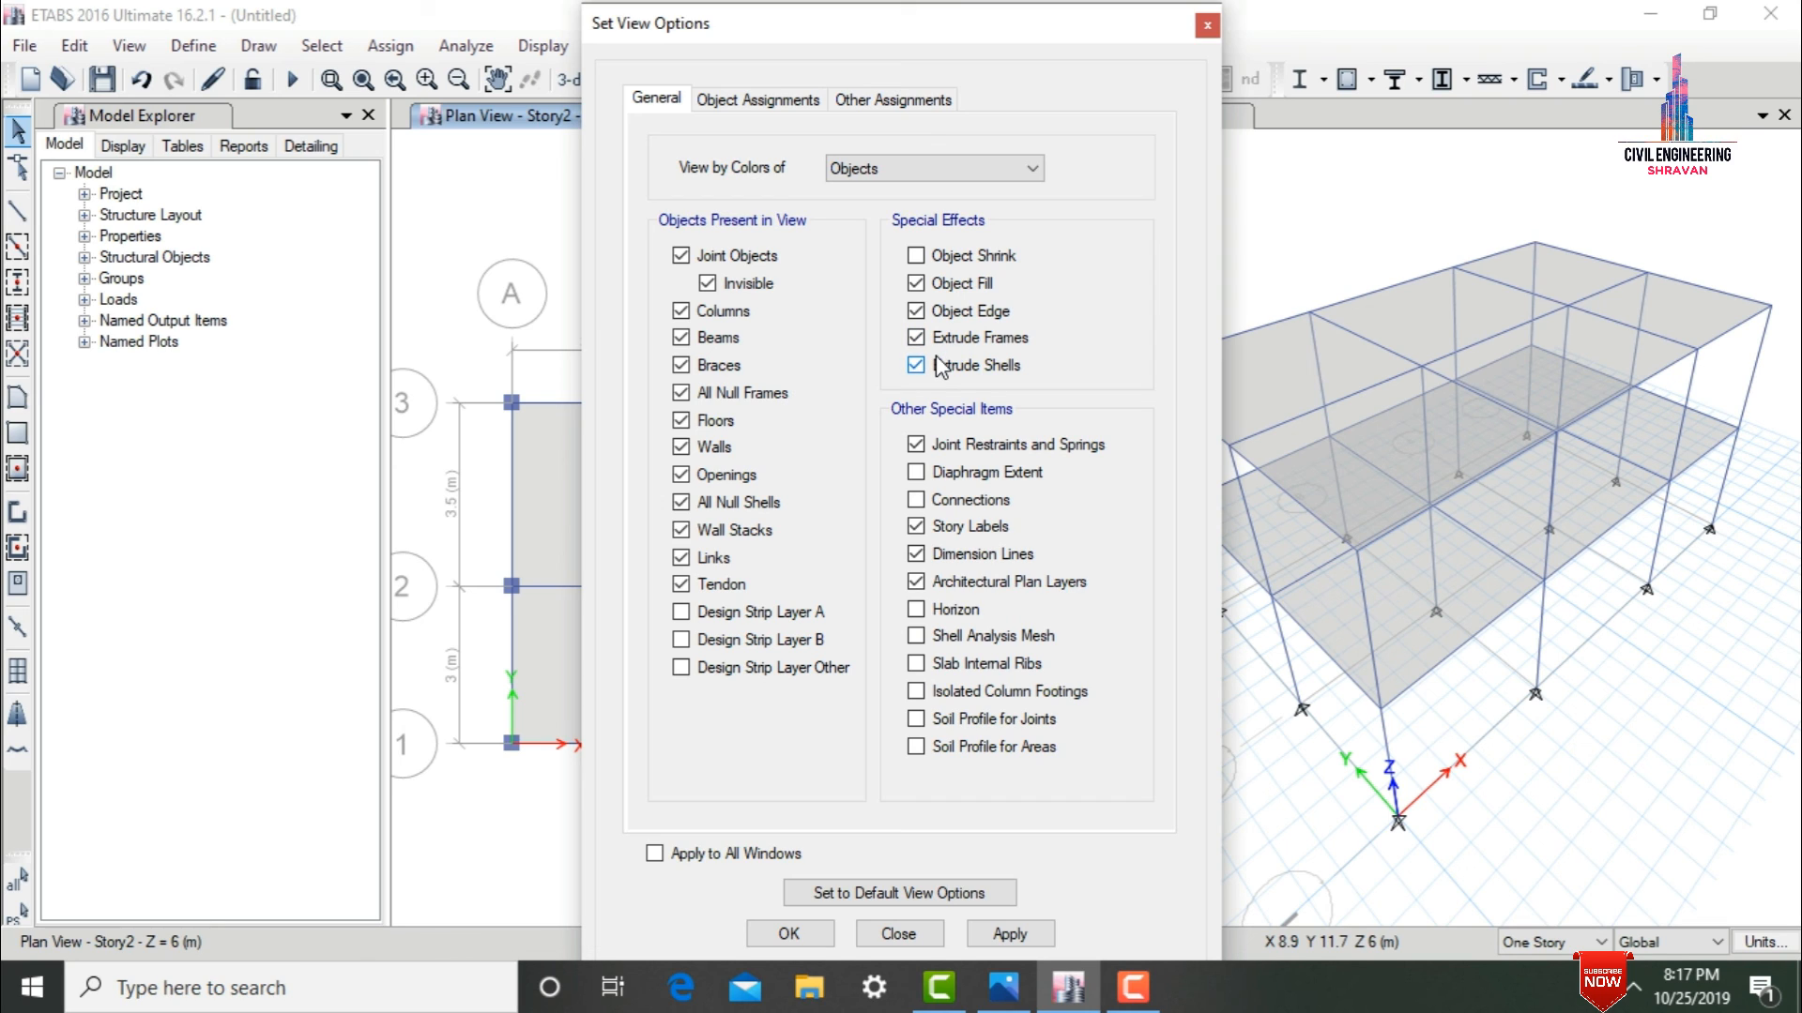
left_click(746, 856)
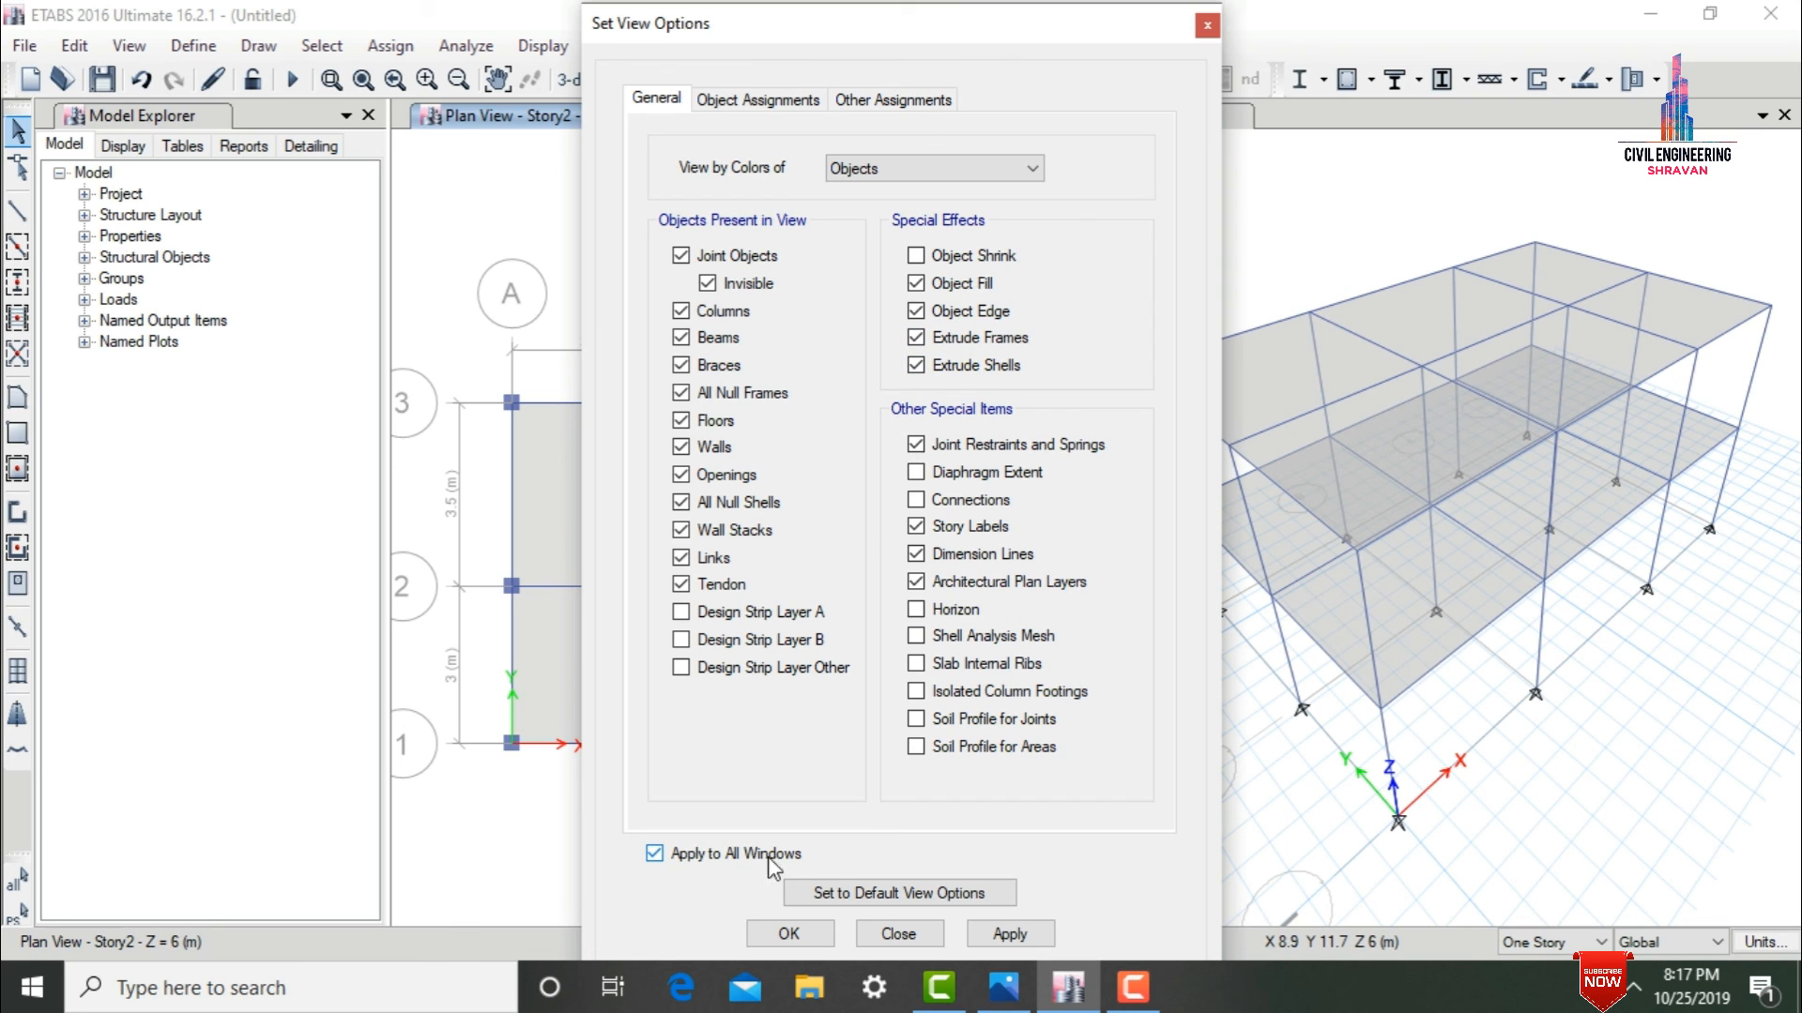
left_click(1010, 935)
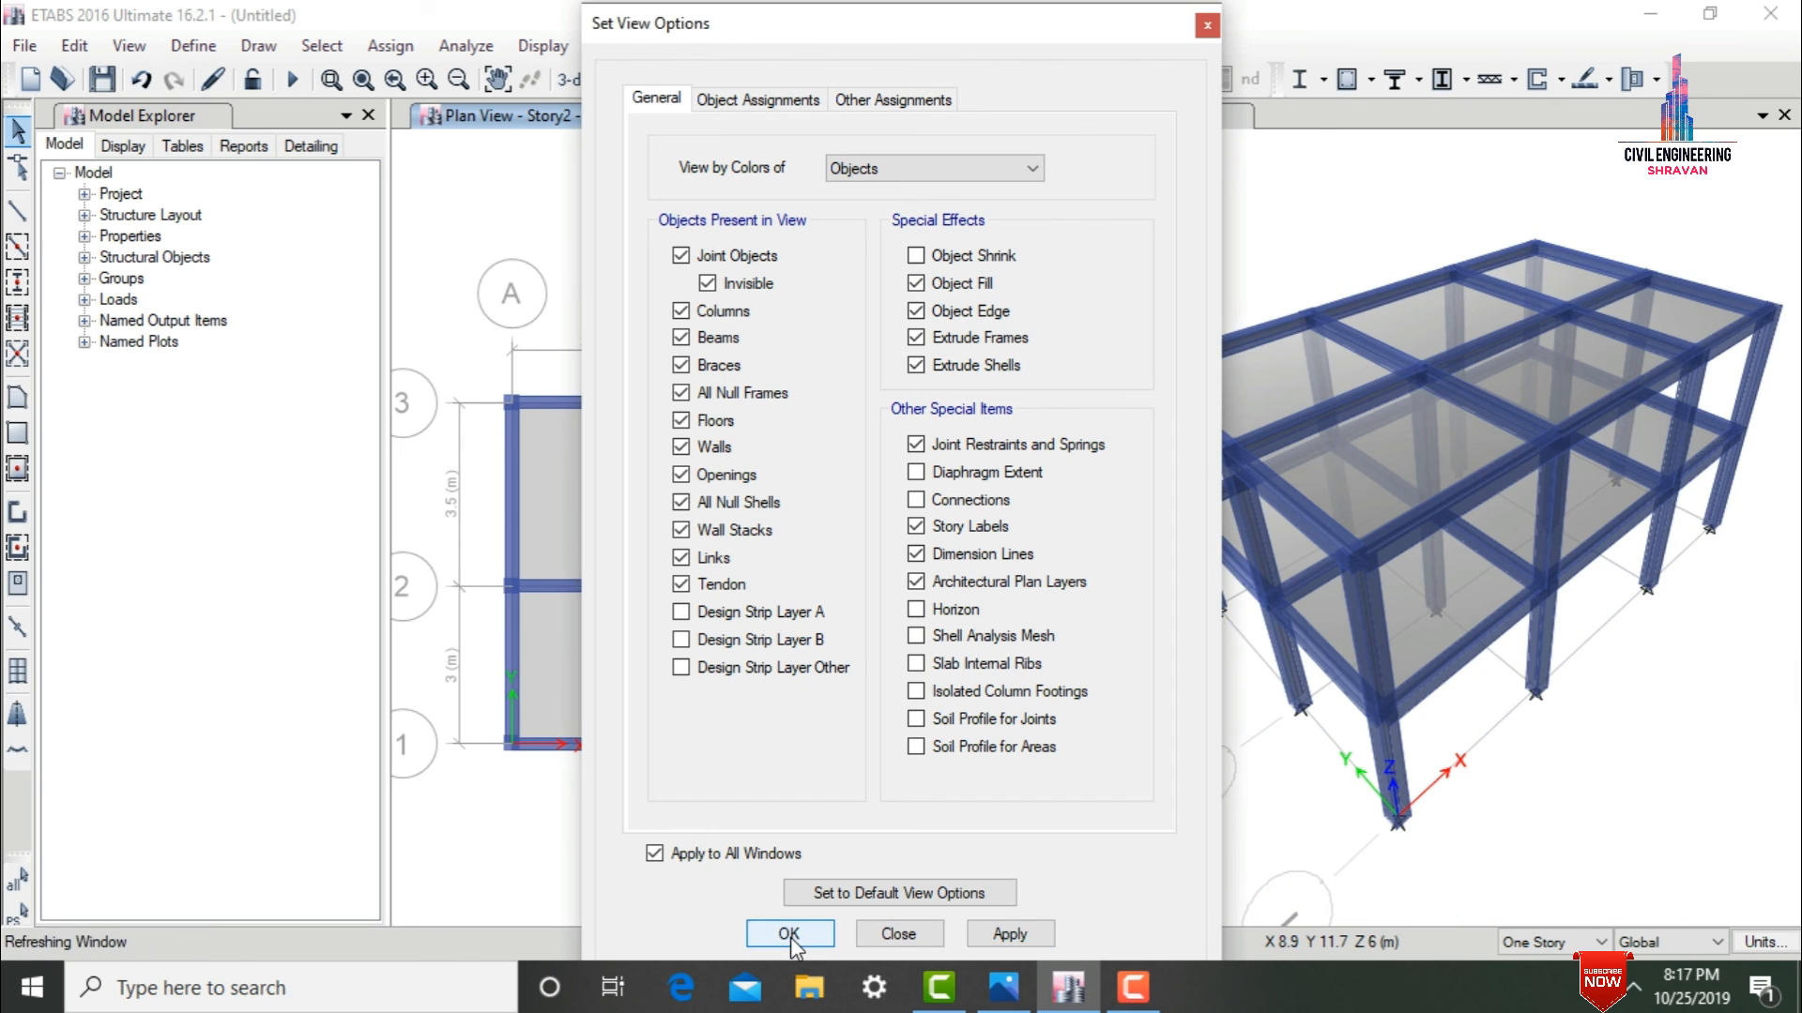
left_click(788, 933)
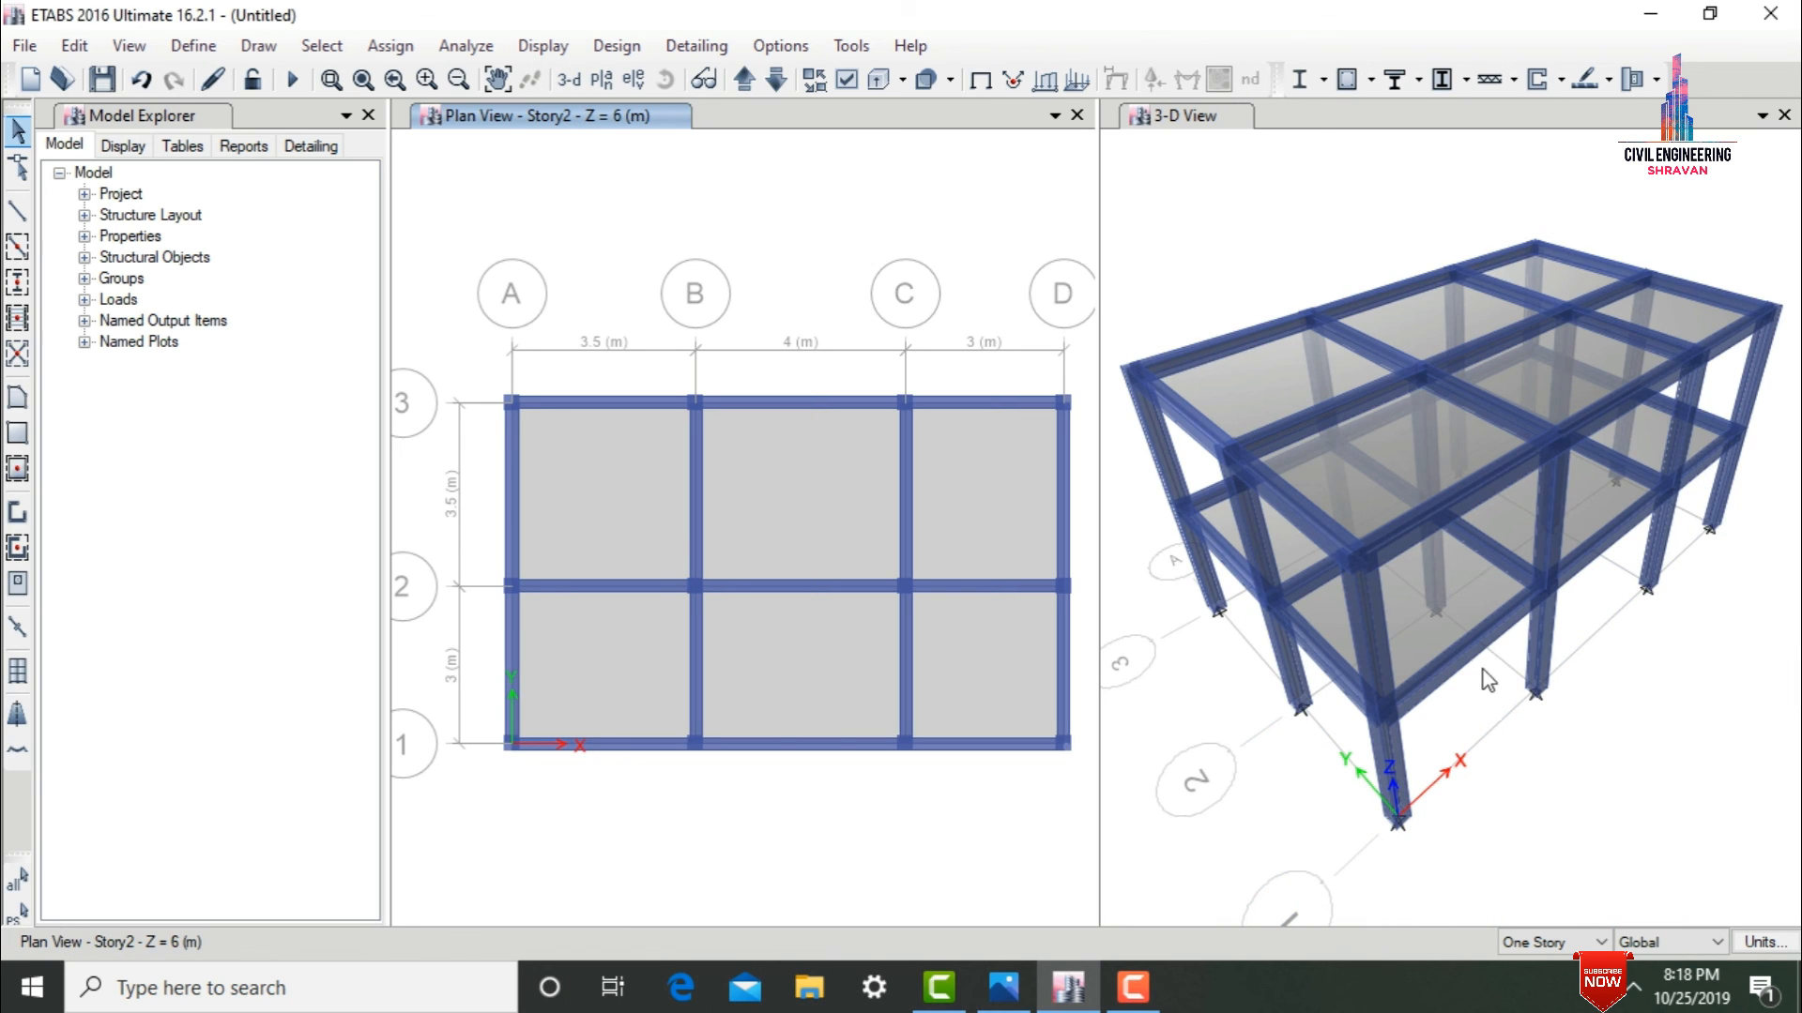